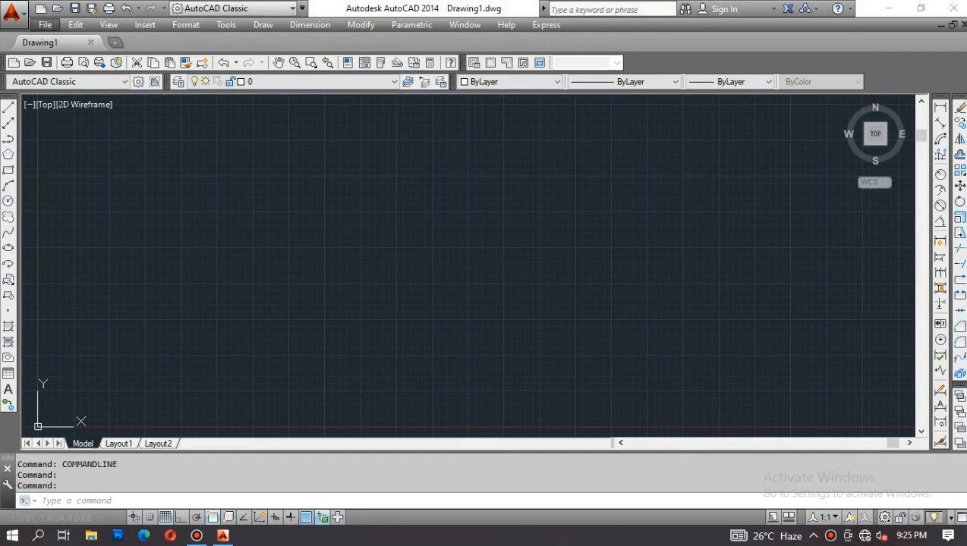
Step: Open PLAN.dwg from the NEW FILE folder, continuing past the educational plot stamp warning
click(44, 24)
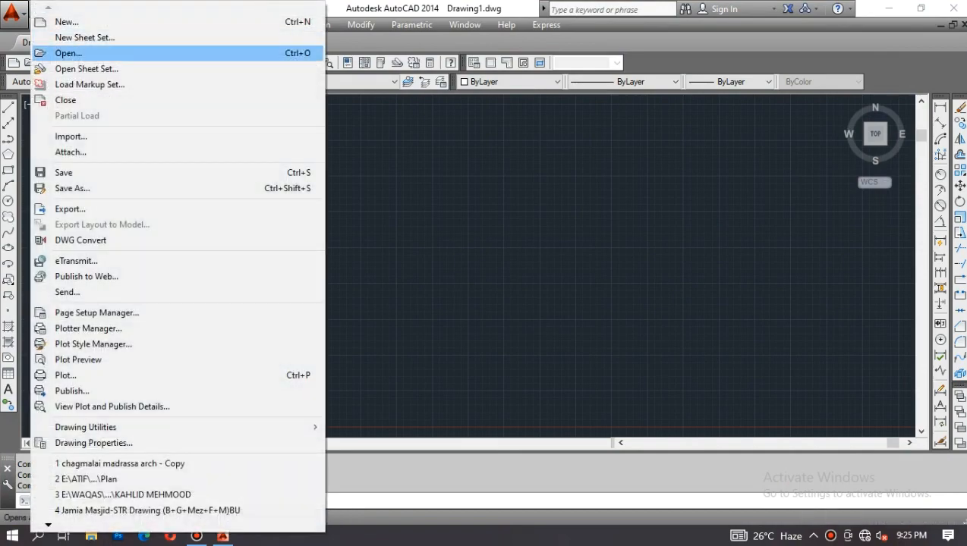
key(Return)
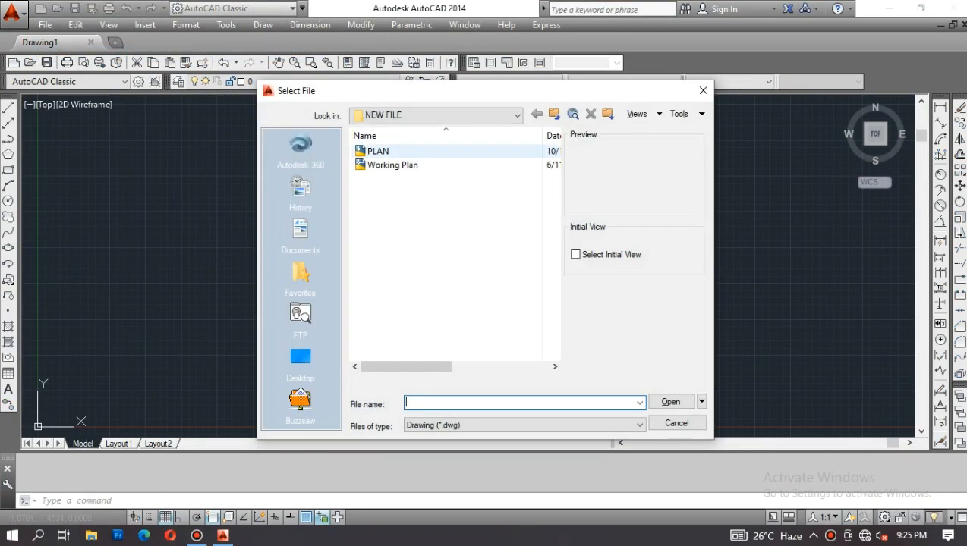
key(Return)
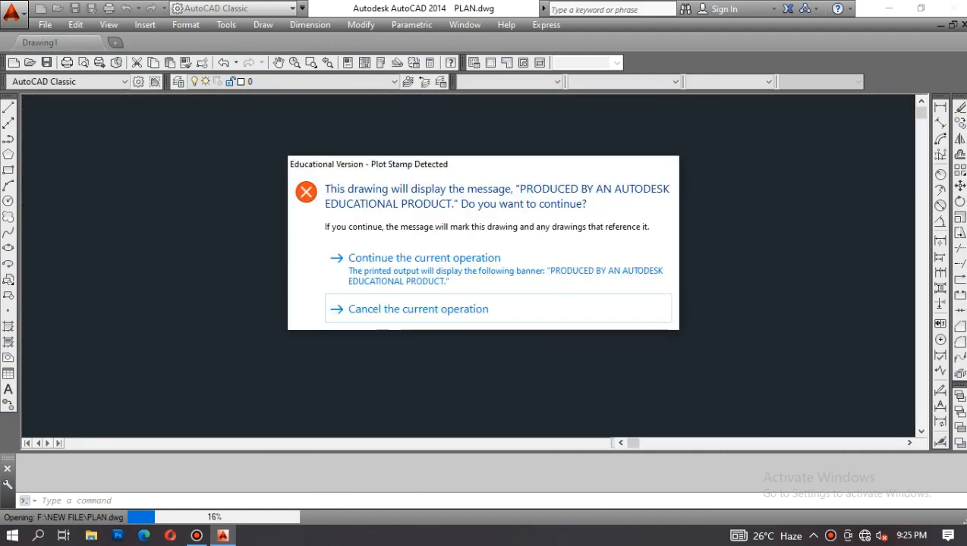
key(Return)
key(Return)
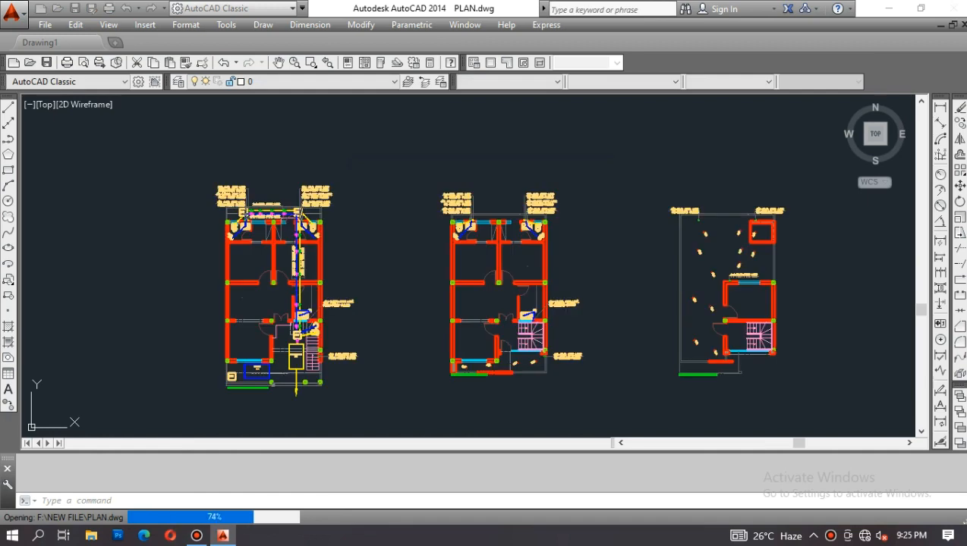
key(Escape)
key(Escape)
key(Escape)
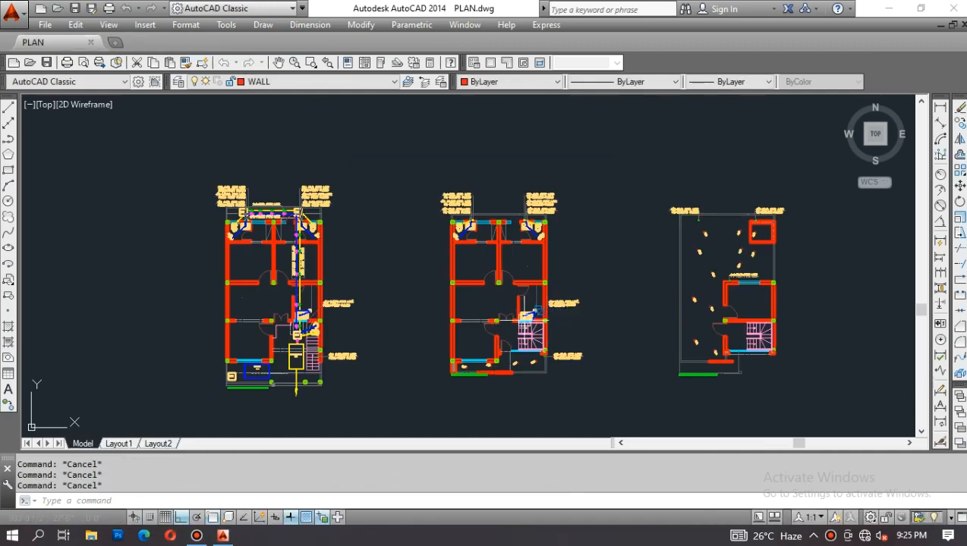
Step: Look over the ground and first floor plumbing plans and the full set of drawings in the file
scroll(205, 345, up, 2)
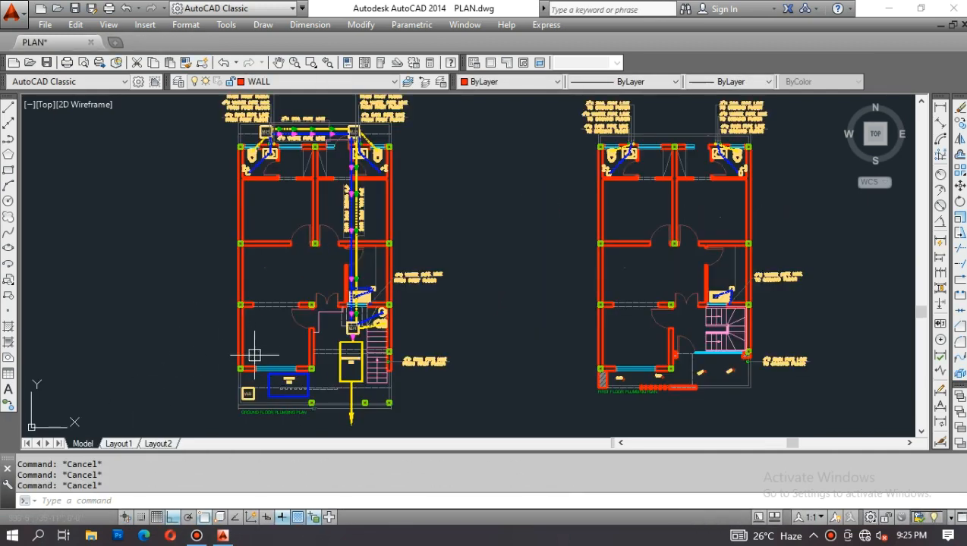
scroll(262, 385, up, 2)
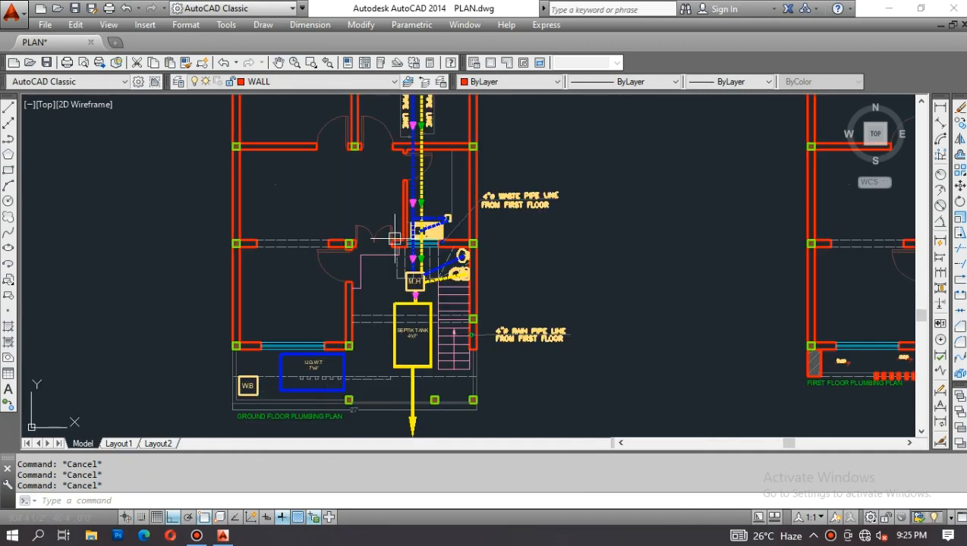
scroll(395, 238, down, 3)
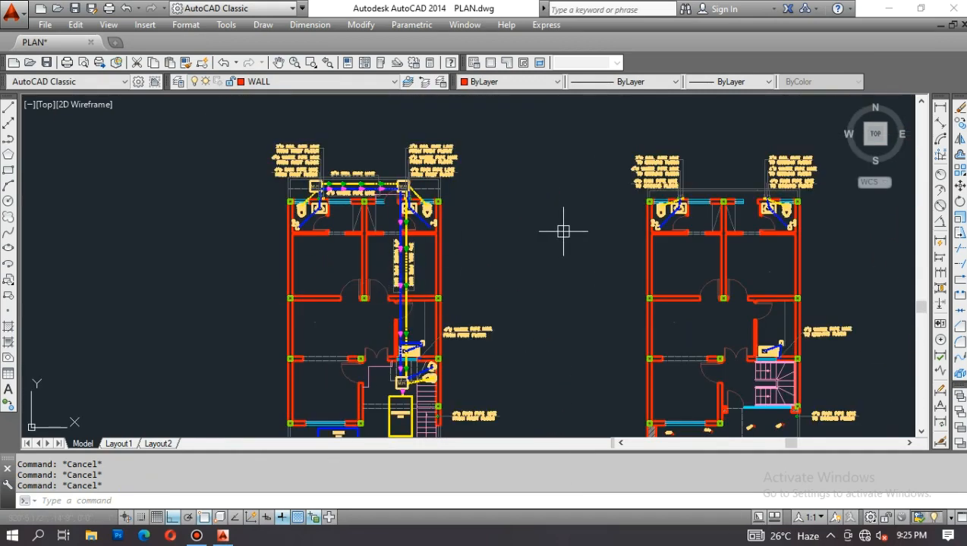
scroll(563, 232, down, 8)
middle_drag(123, 307, 469, 303)
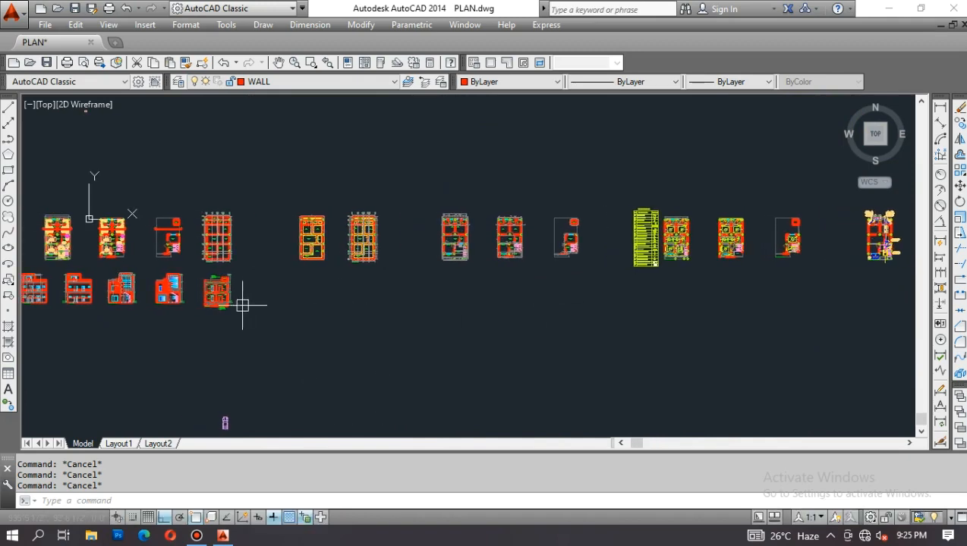
mouse_move(242, 305)
middle_down()
mouse_move(397, 304)
mouse_move(414, 314)
middle_up()
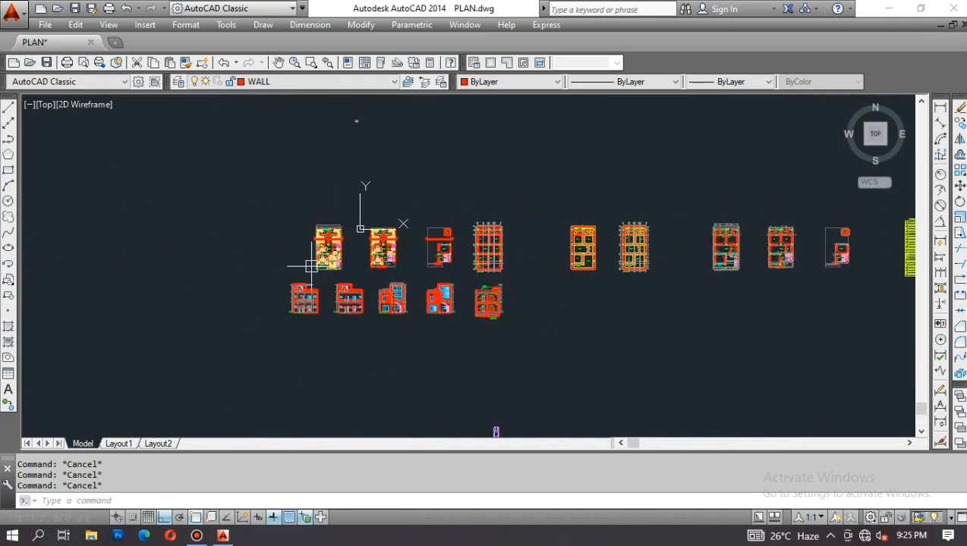
Step: Examine the ground floor plan from the porch and front lawn up to the lounge, kitchen and bedrooms
scroll(311, 267, up, 4)
scroll(311, 229, up, 2)
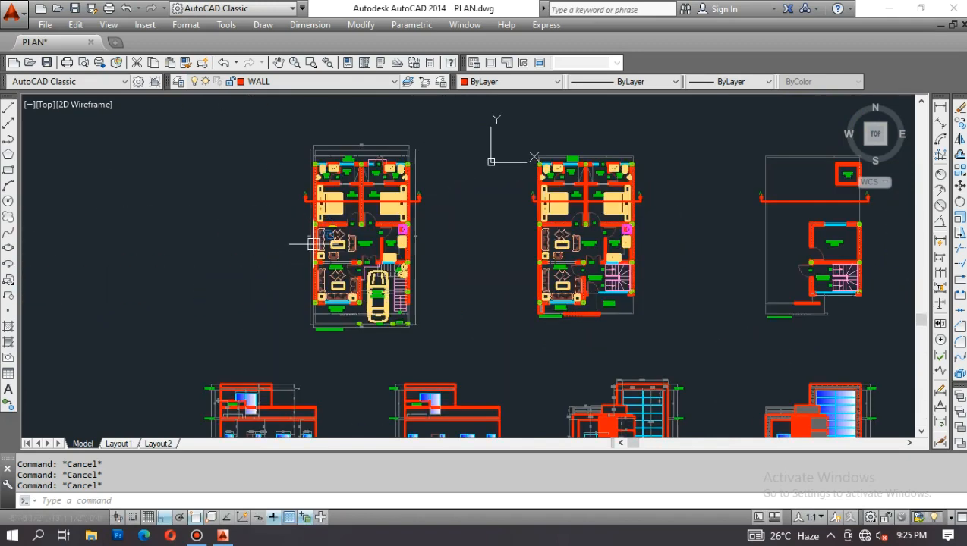
scroll(332, 232, up, 2)
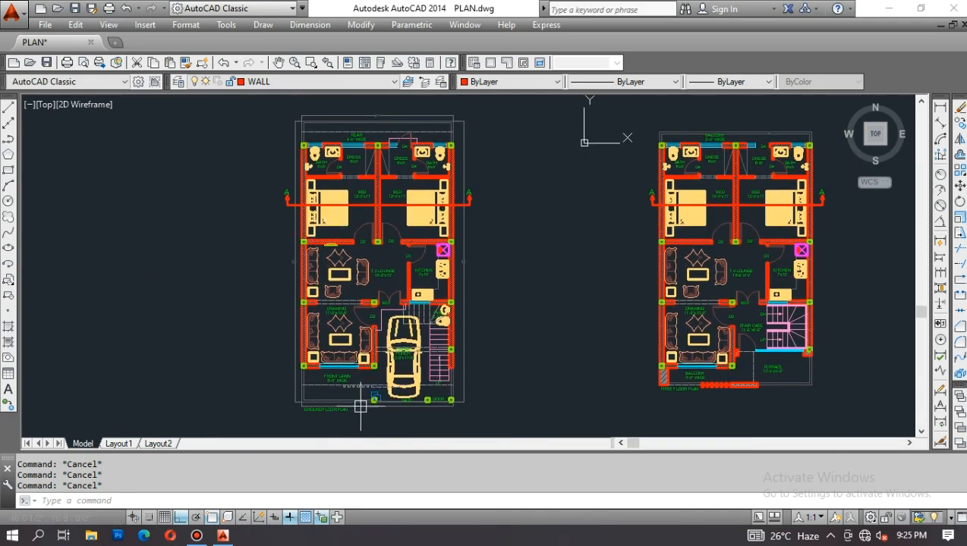
scroll(345, 410, up, 4)
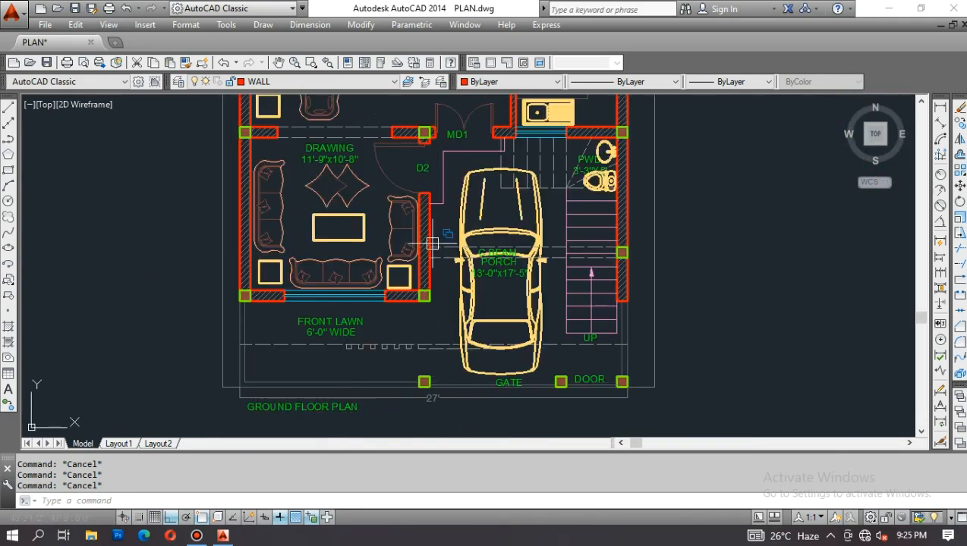
scroll(418, 326, down, 5)
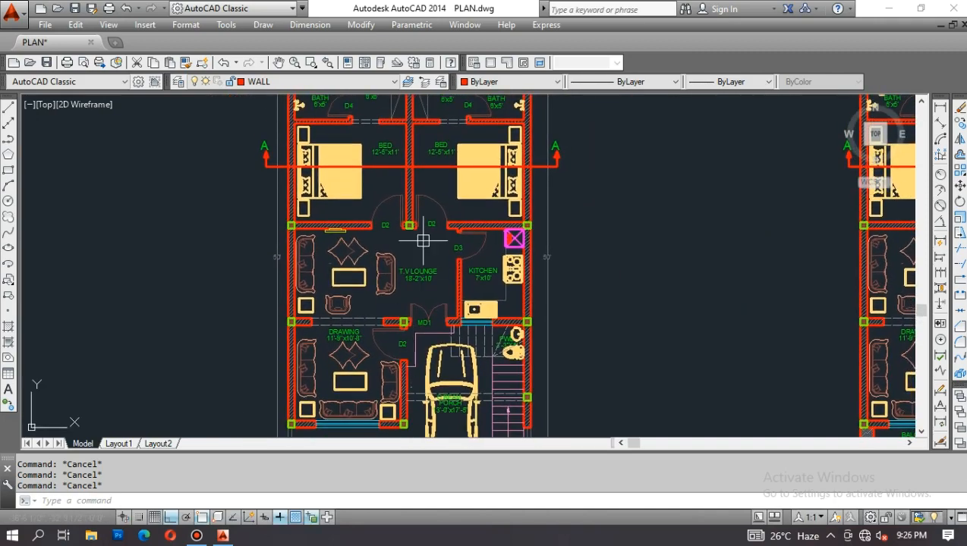
middle_drag(423, 241, 422, 335)
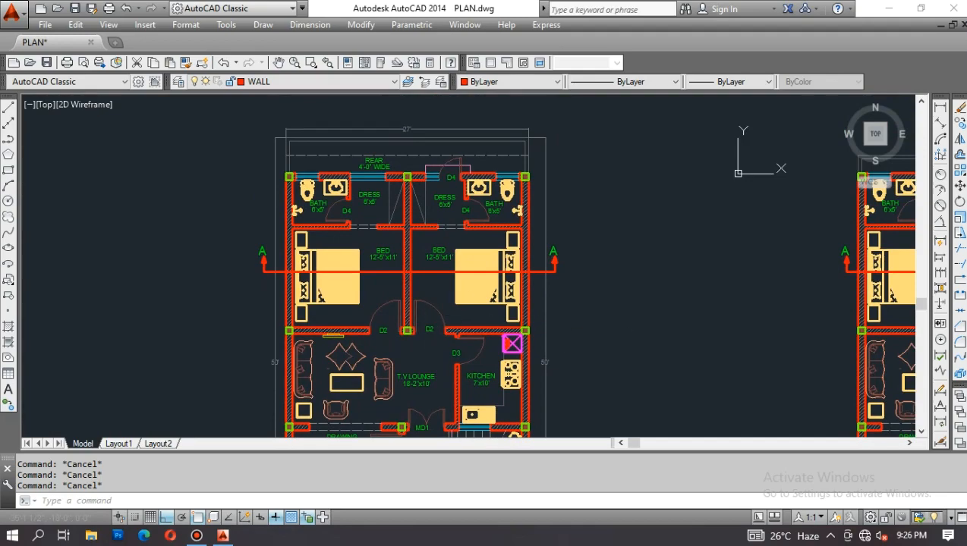
Step: Examine the first floor plan's balcony, terrace, staircase, drawing room, T.V. lounge and kitchen
middle_drag(512, 283, 199, 214)
middle_drag(503, 301, 268, 255)
middle_drag(307, 348, 307, 256)
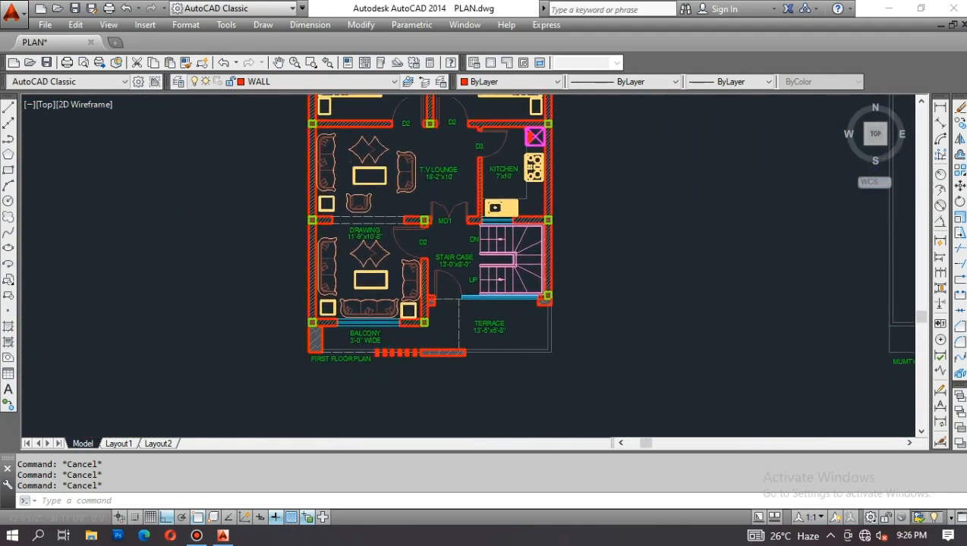
scroll(364, 349, up, 2)
scroll(496, 324, up, 2)
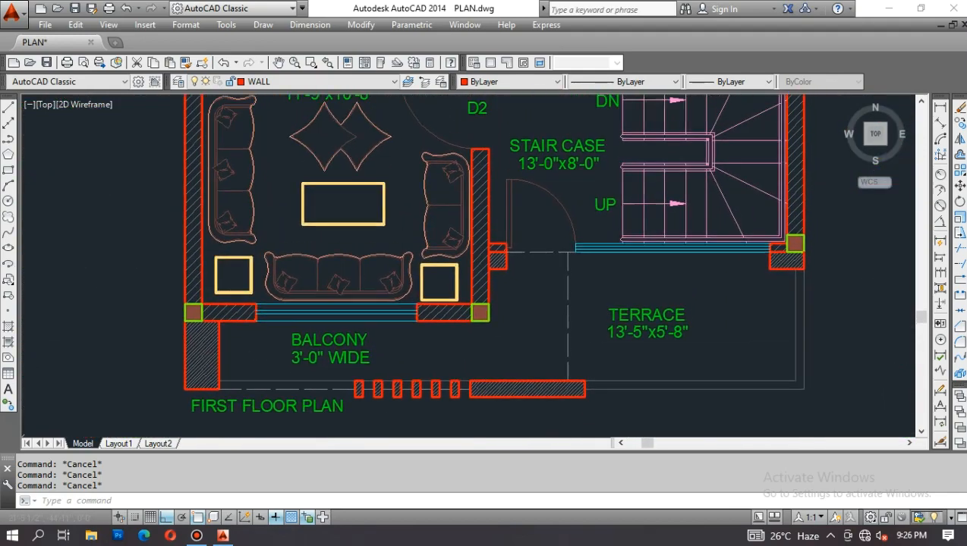
middle_drag(478, 378, 476, 382)
middle_drag(503, 287, 500, 367)
middle_drag(503, 326, 497, 457)
middle_drag(498, 261, 498, 392)
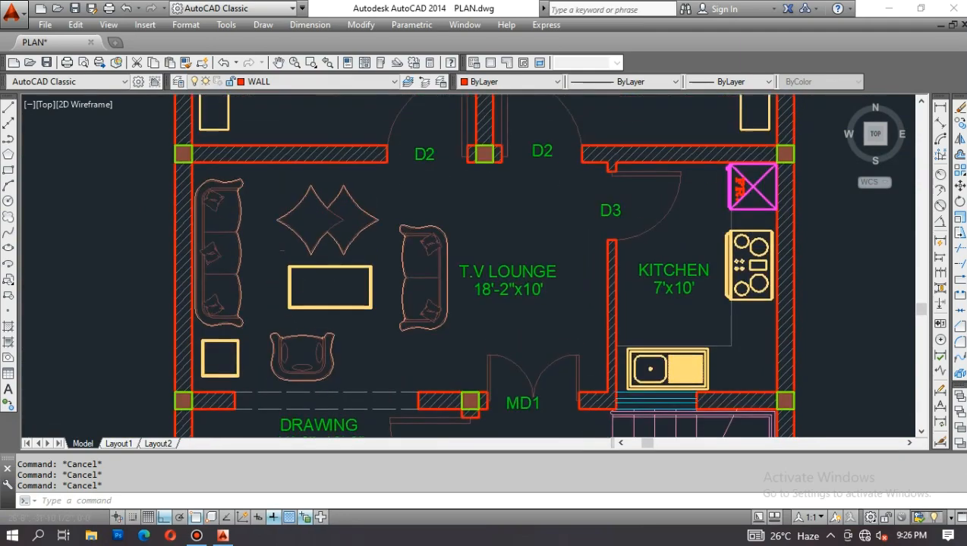
Step: Inspect the first floor plan's bedrooms, dressing areas and baths, and return to its lounge and staircase
middle_drag(502, 242, 484, 373)
middle_drag(488, 208, 471, 336)
middle_drag(484, 186, 487, 378)
middle_drag(363, 347, 398, 252)
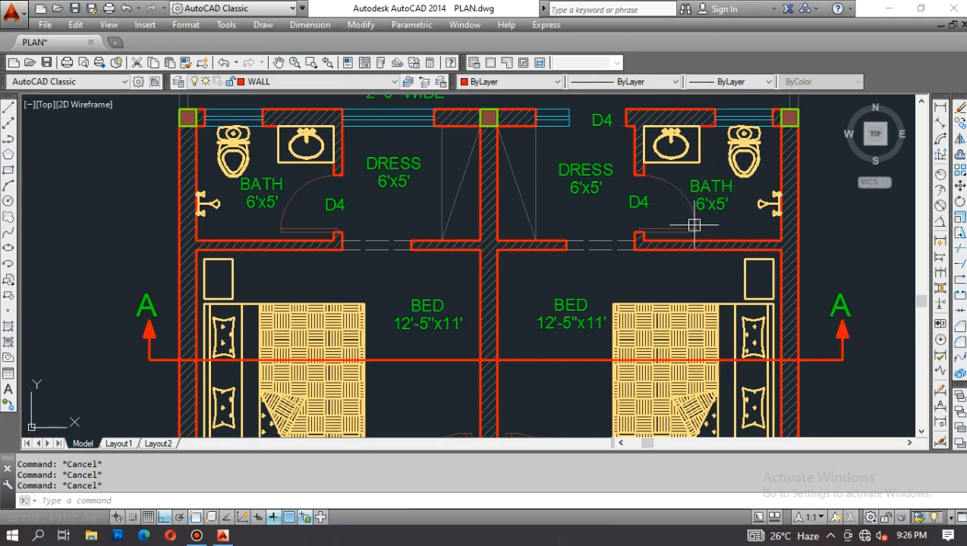
mouse_move(734, 176)
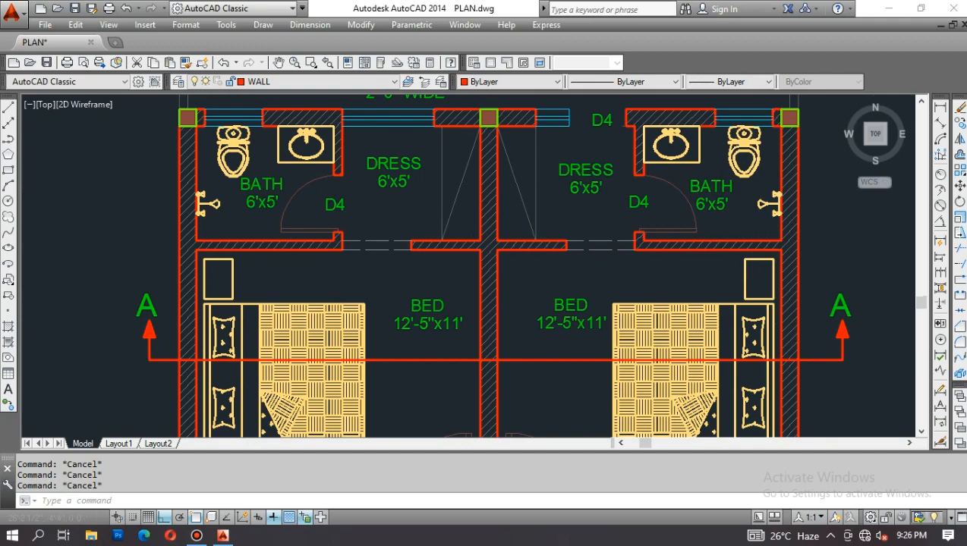
scroll(468, 232, down, 2)
middle_drag(468, 232, 395, 64)
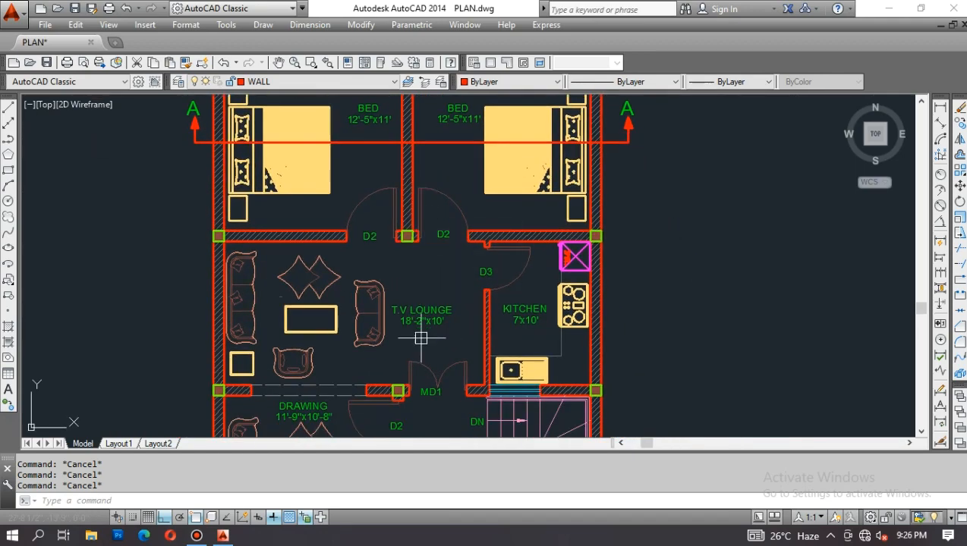
middle_drag(420, 337, 557, 194)
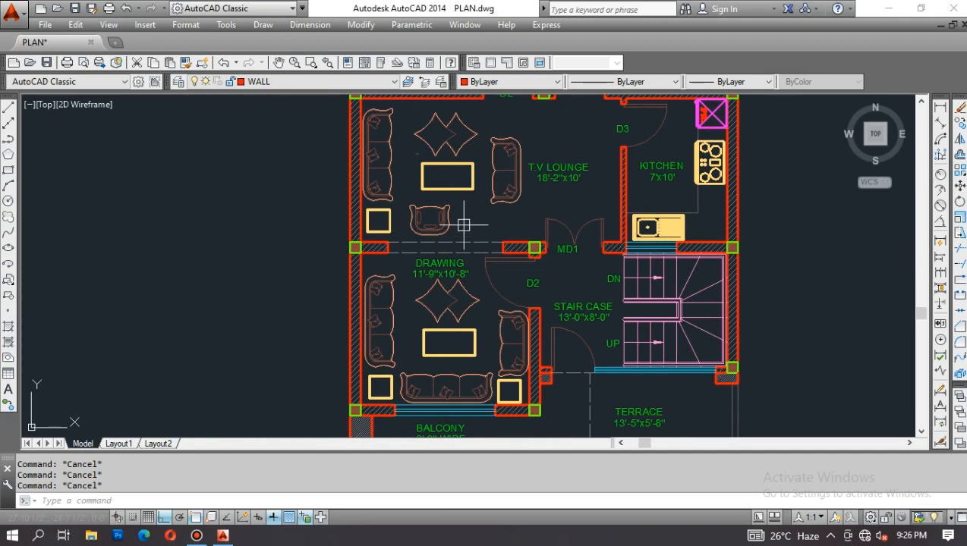
Step: Review the mumty floor plan with its store room and staircase, and the gridded layout floor plan beside it
scroll(462, 224, down, 4)
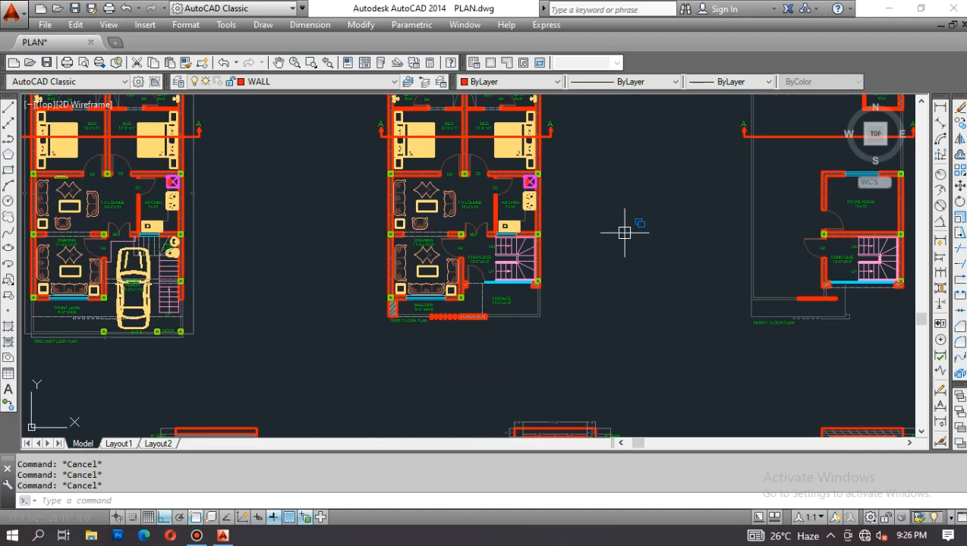
middle_drag(626, 226, 428, 268)
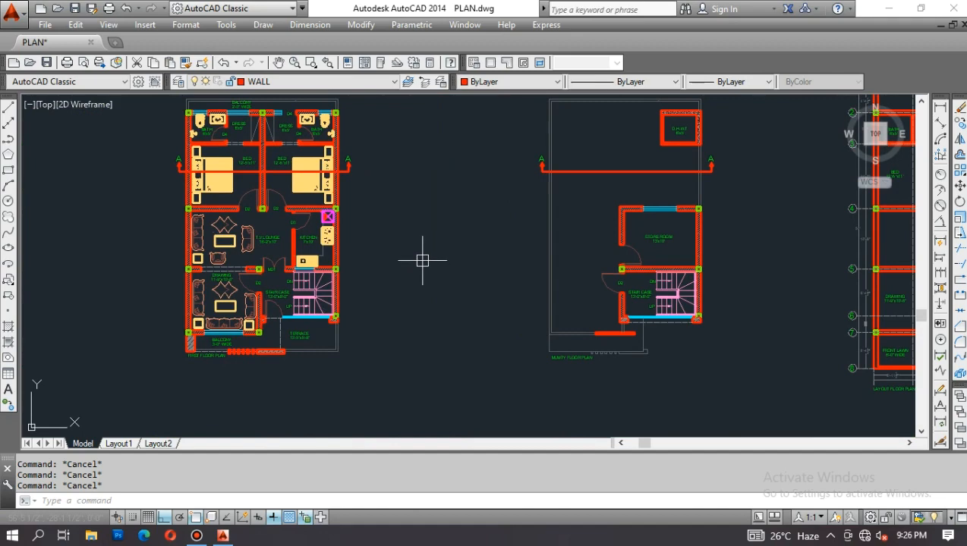
middle_drag(439, 269, 417, 270)
middle_drag(667, 310, 421, 319)
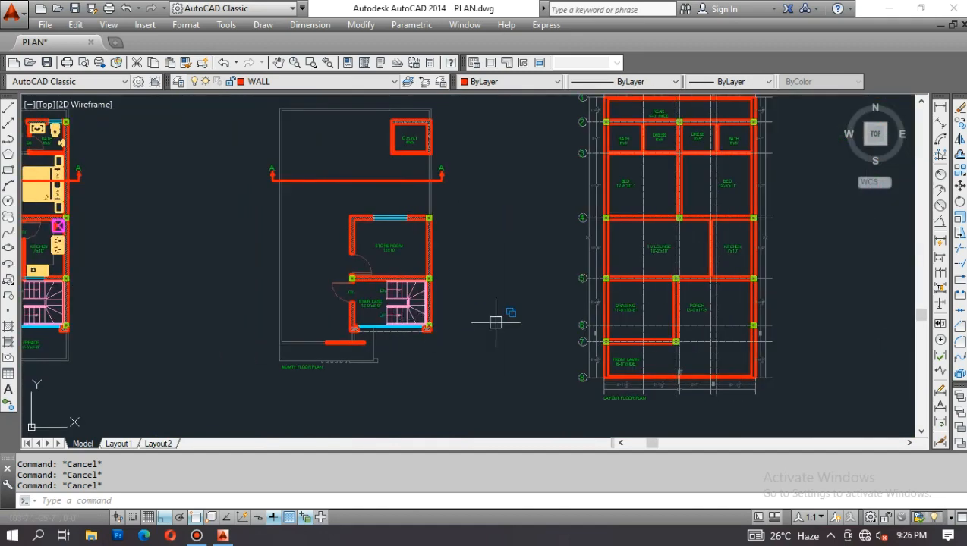
middle_drag(495, 323, 376, 309)
middle_drag(662, 297, 475, 298)
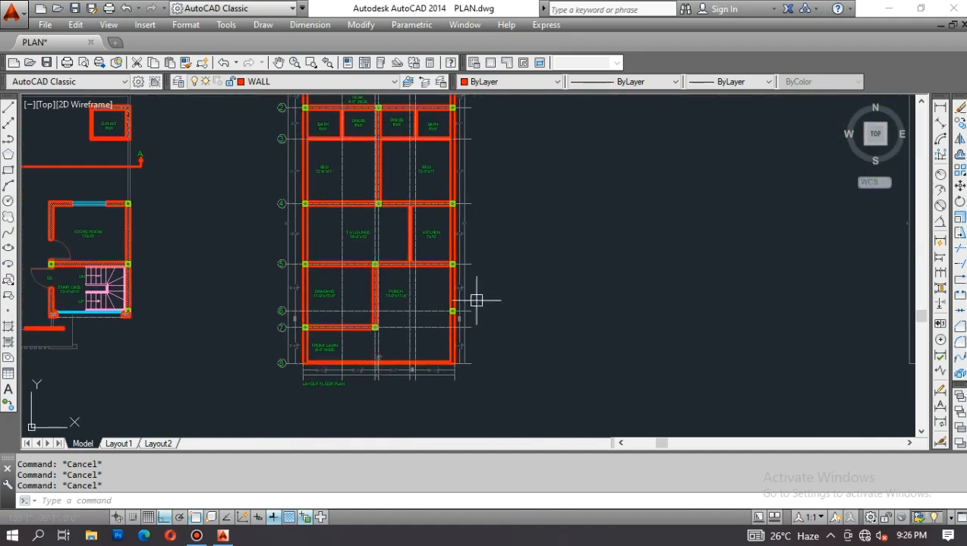
middle_drag(678, 327, 529, 365)
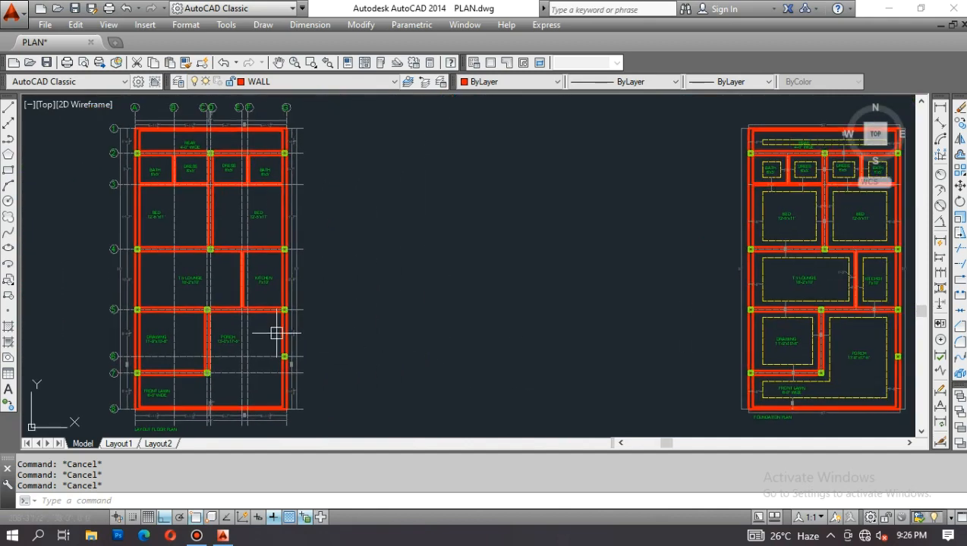
Step: Inspect the foundation plan and the layout floor plan that combines foundation outlines with grid lines and dimensions
middle_drag(740, 334, 479, 330)
middle_drag(723, 389, 465, 387)
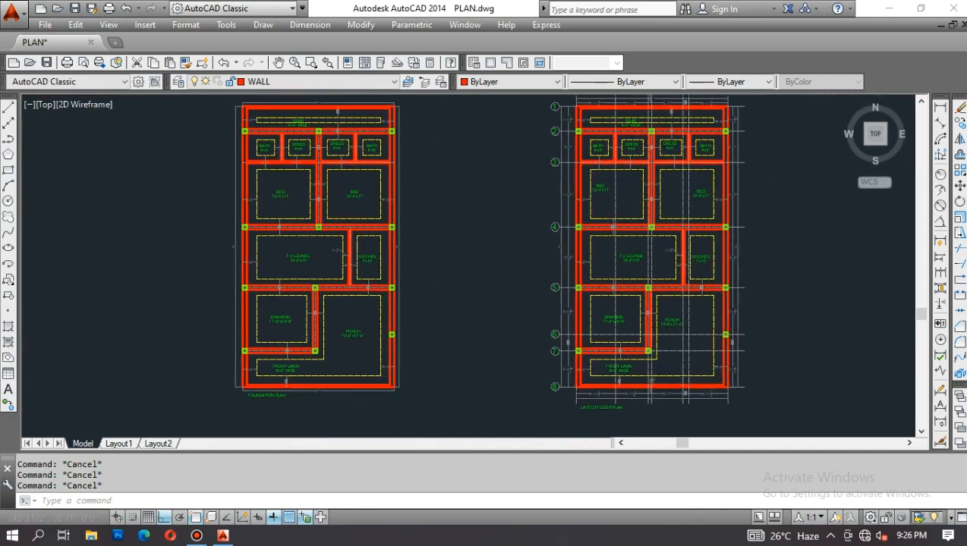
mouse_move(607, 405)
middle_down()
mouse_move(495, 397)
mouse_move(492, 409)
middle_up()
scroll(497, 410, up, 5)
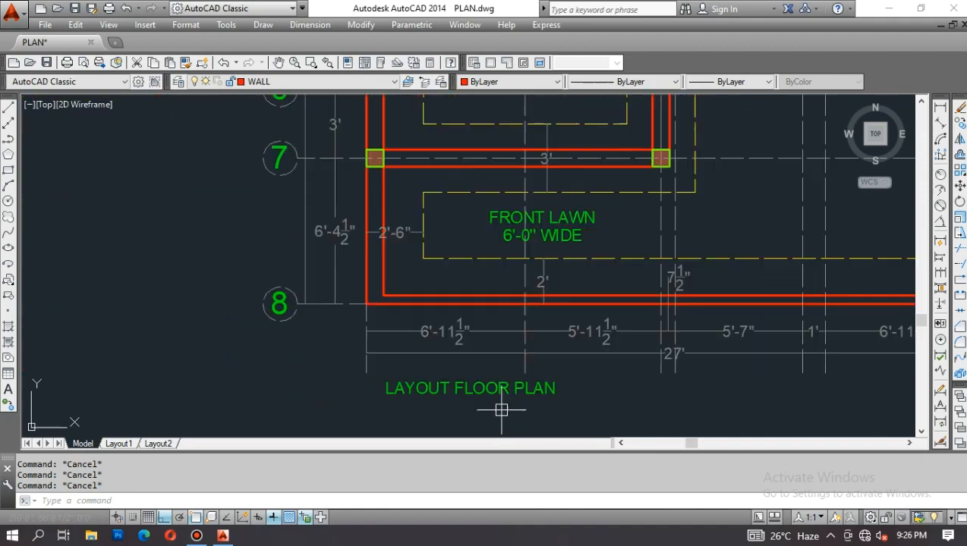
scroll(501, 410, down, 5)
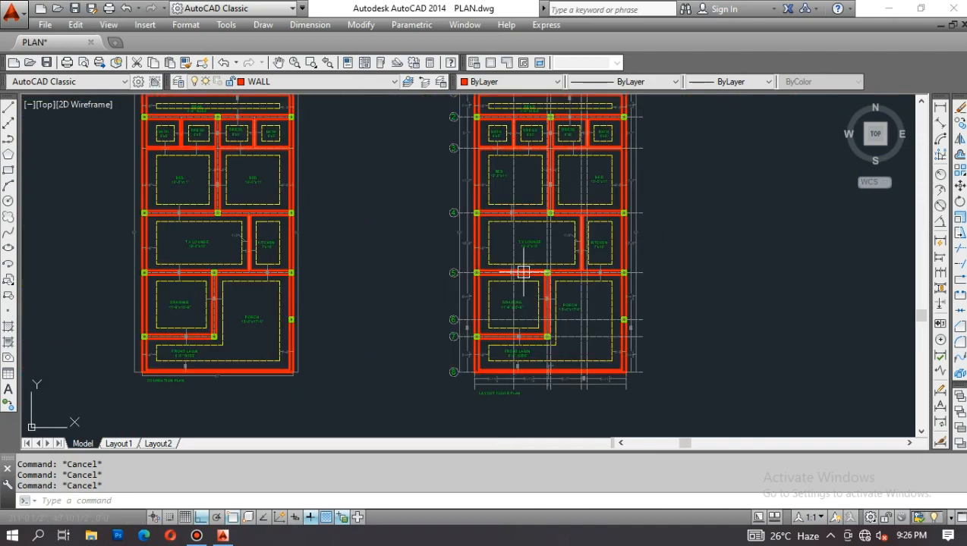
scroll(523, 271, up, 6)
scroll(527, 227, down, 8)
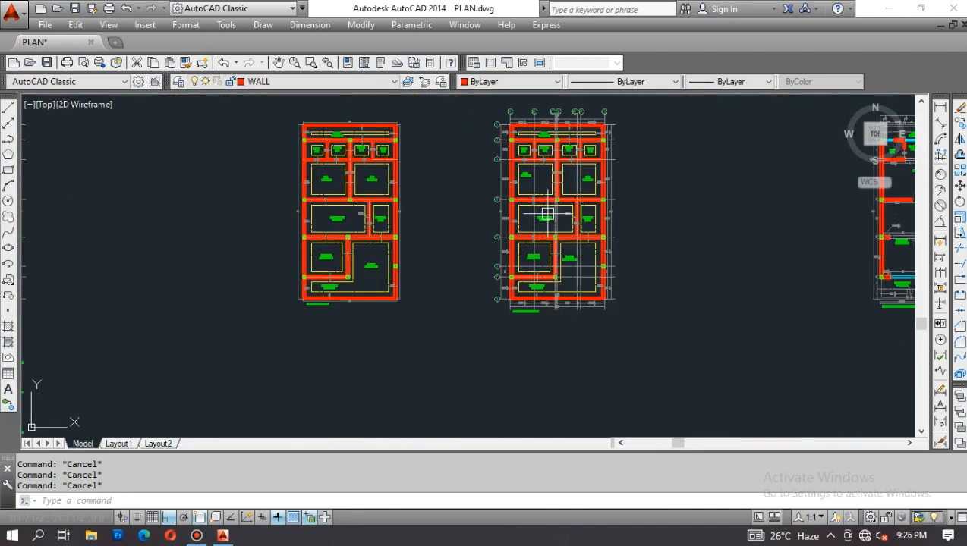
Step: Examine the finished front elevation, the dimensioned front elevation working drawing and the rear elevation
scroll(653, 277, down, 3)
middle_drag(561, 270, 660, 255)
scroll(420, 248, up, 7)
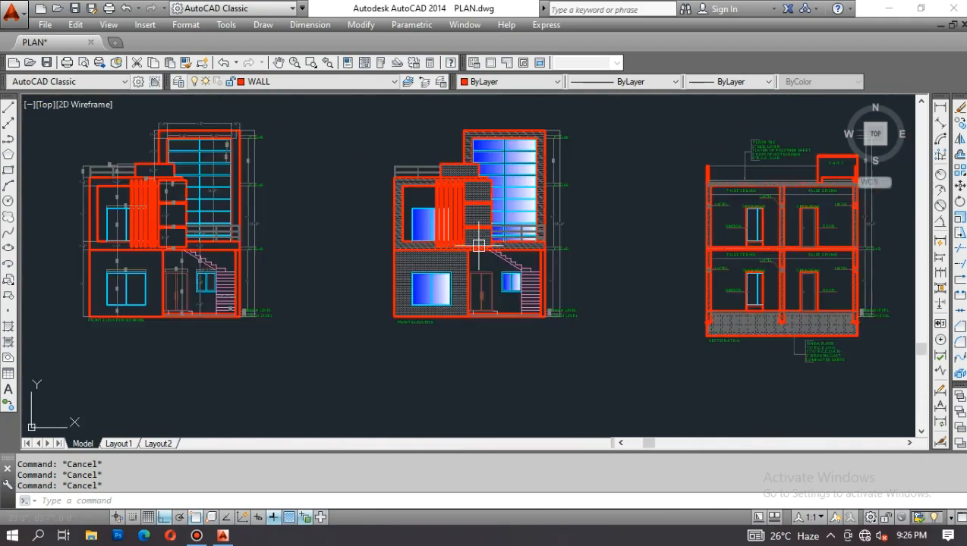
middle_drag(419, 248, 456, 305)
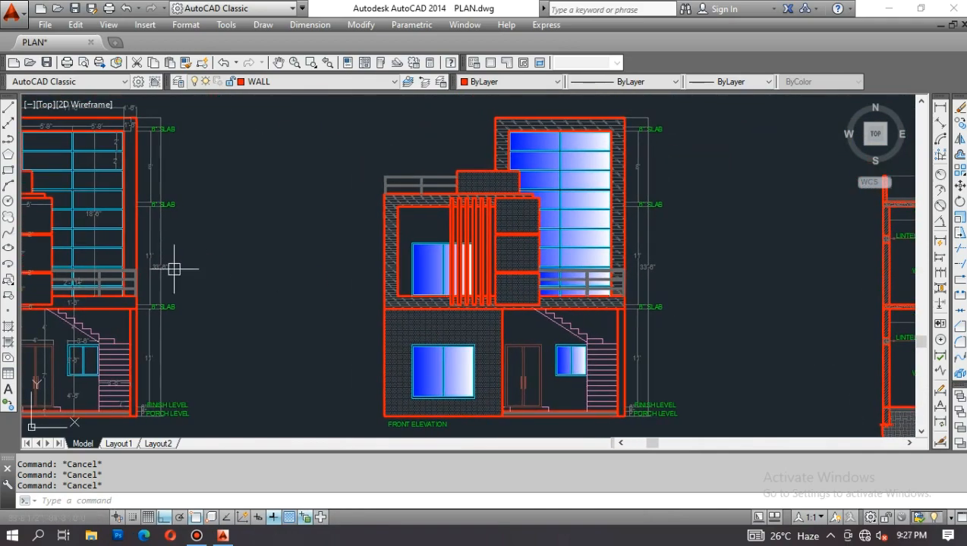
middle_drag(171, 270, 526, 284)
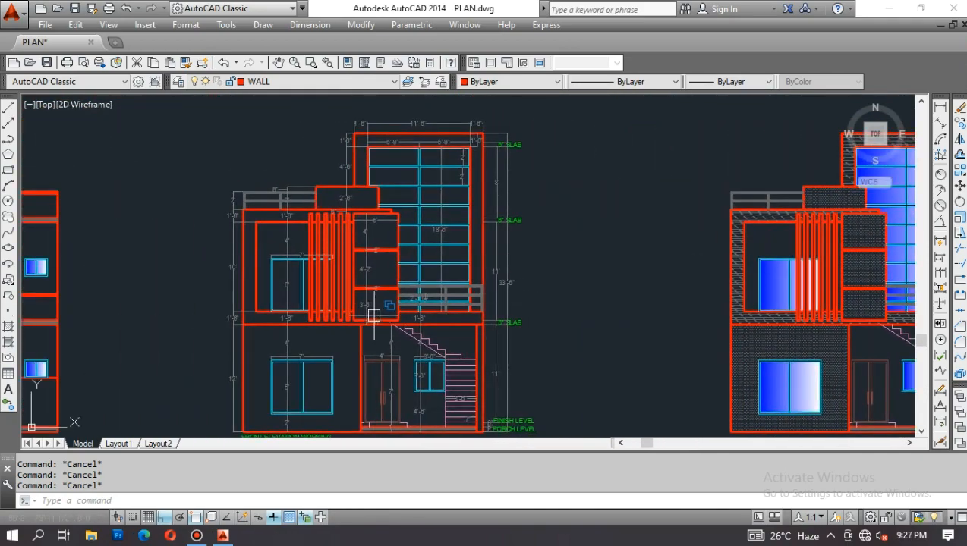
scroll(375, 307, down, 4)
scroll(201, 325, up, 4)
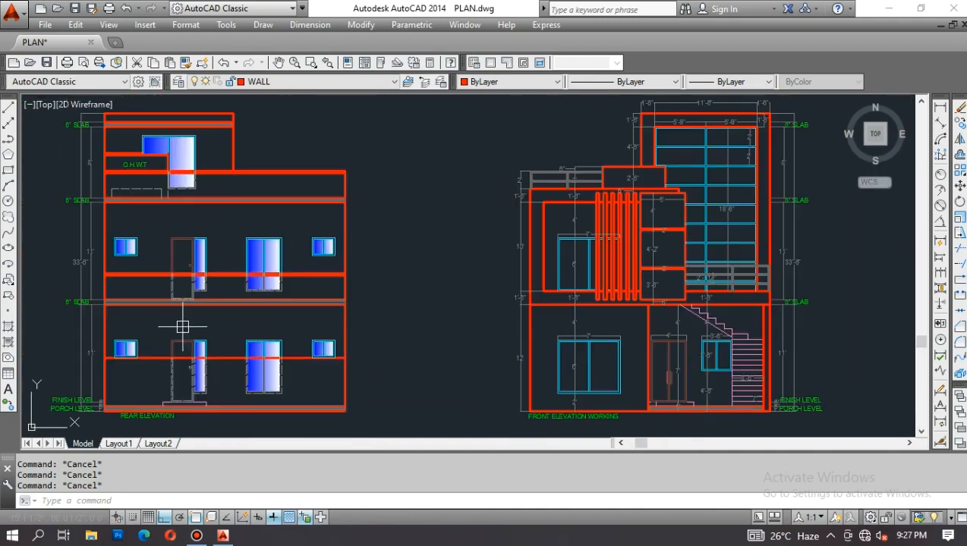
Step: Examine the dimensioned rear elevation working drawing beside the plain rear elevation
middle_drag(201, 325, 426, 299)
middle_drag(337, 296, 583, 336)
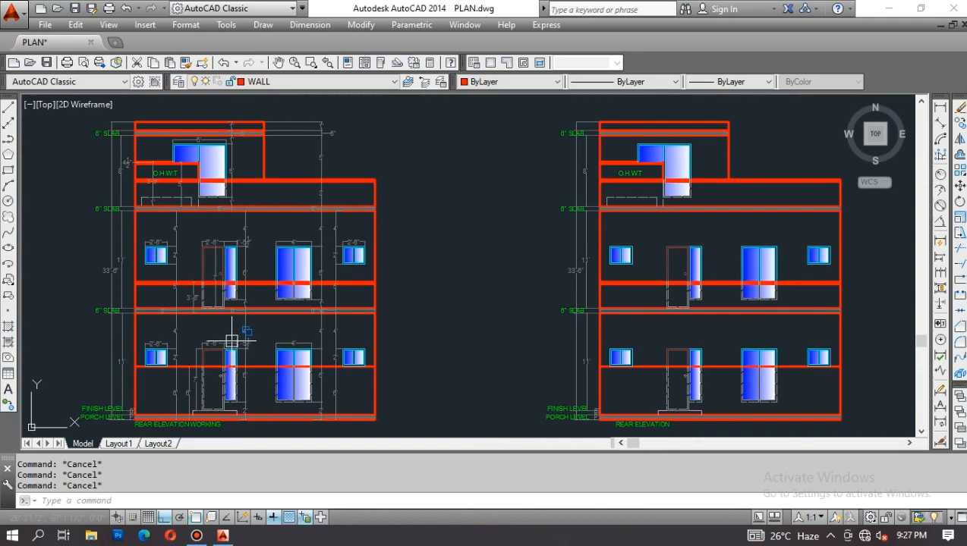
scroll(225, 331, down, 3)
scroll(554, 371, up, 1)
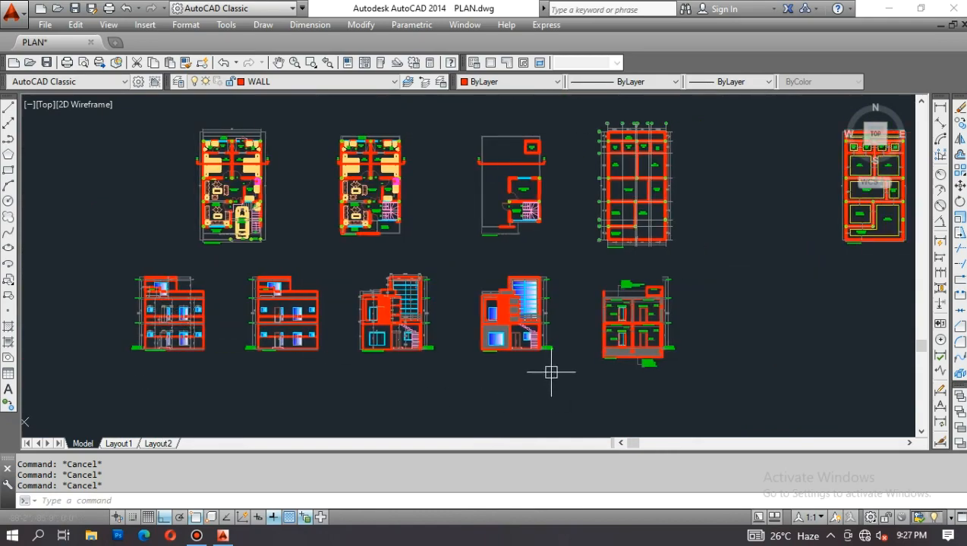
Step: Review the ground floor, first floor and mumty floor working plans with their wall, room and opening dimensions
middle_drag(770, 286, 382, 336)
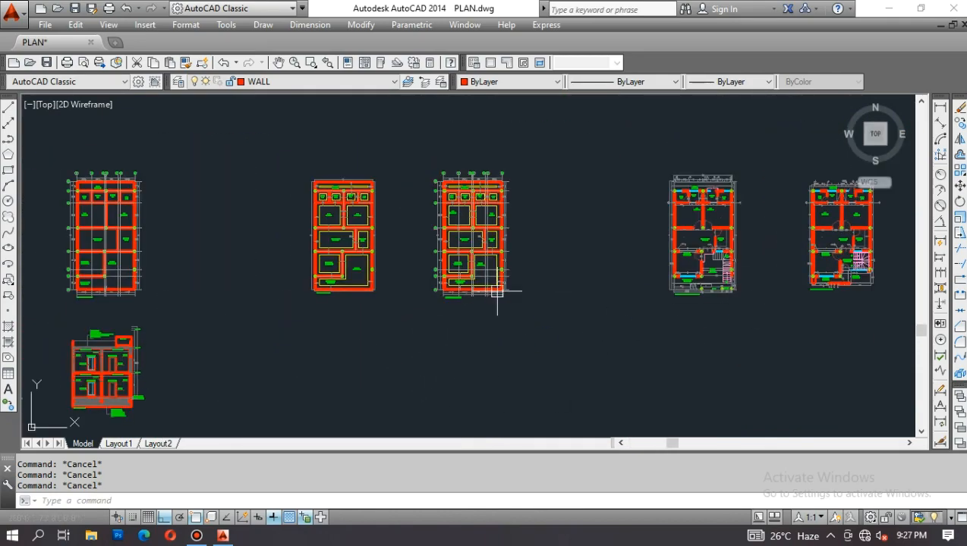
scroll(764, 276, up, 5)
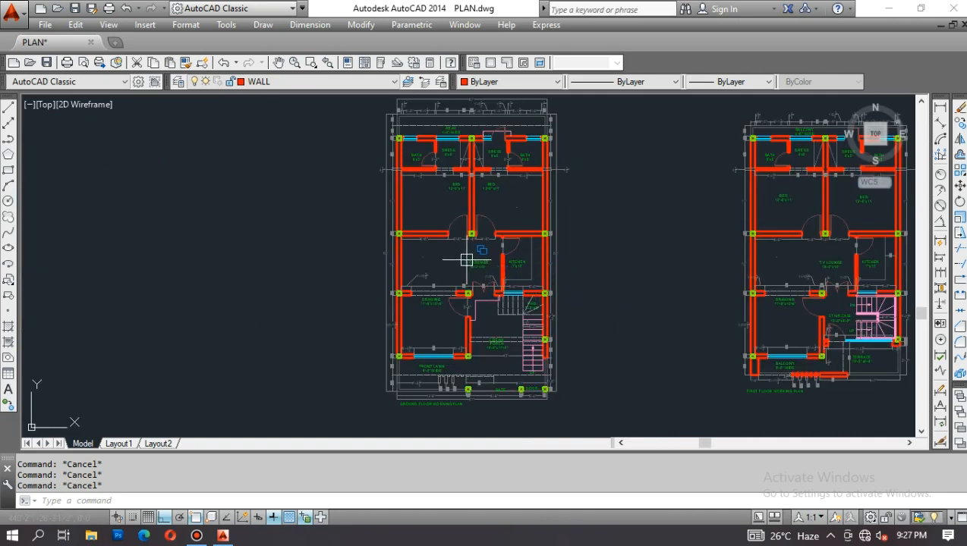
scroll(466, 260, down, 2)
scroll(560, 261, up, 2)
middle_drag(578, 265, 377, 301)
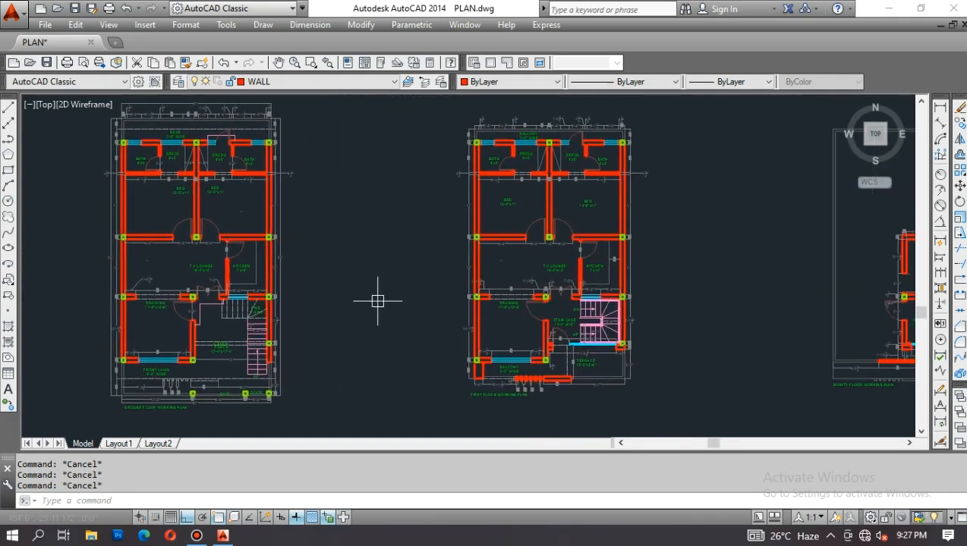
middle_drag(753, 311, 546, 319)
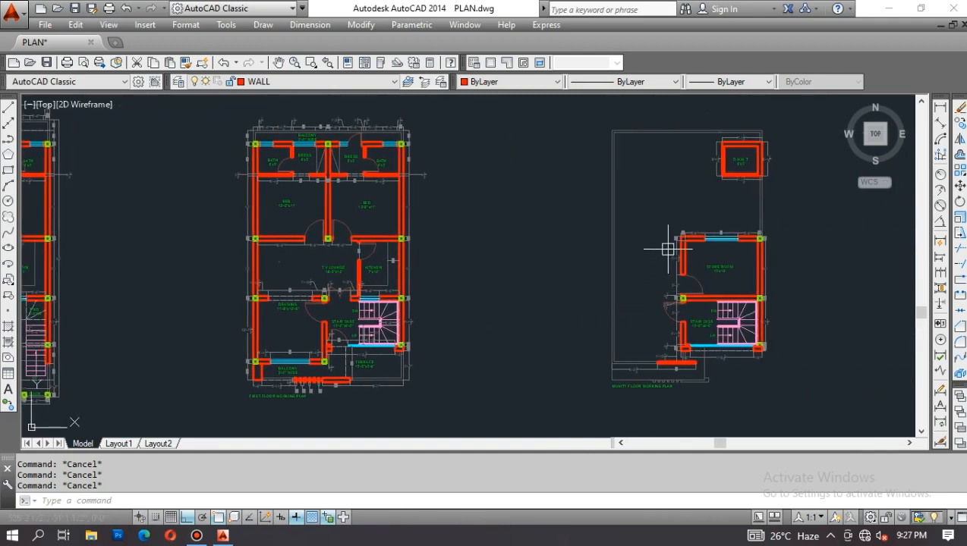
Step: Inspect Section A-A, including its slab, lintel, false ceiling, opening and finish floor notes
scroll(719, 197, down, 4)
middle_drag(326, 301, 716, 174)
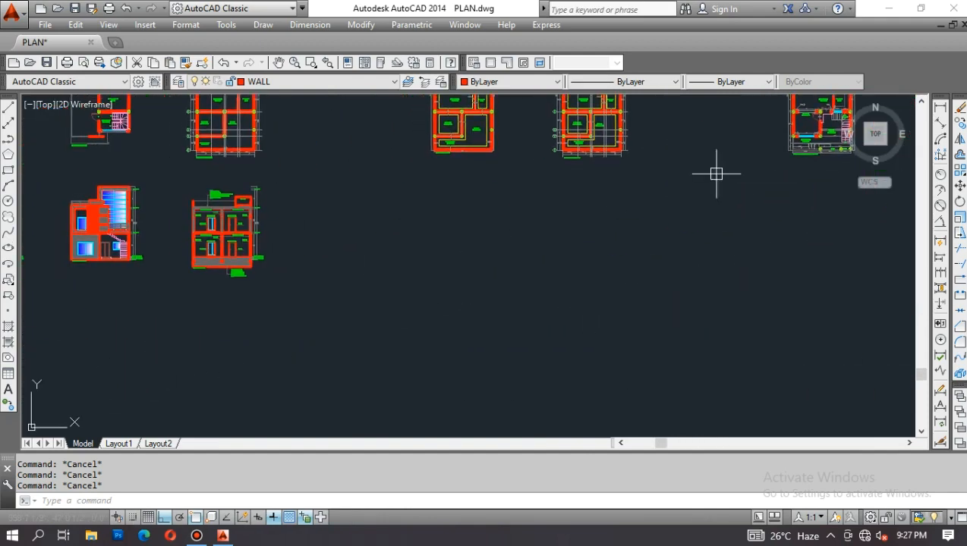
scroll(116, 215, up, 4)
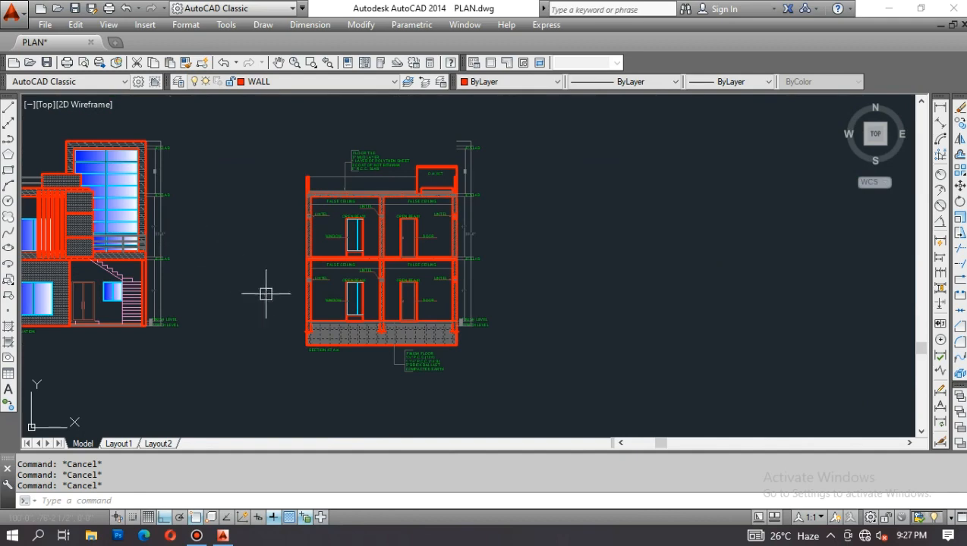
scroll(276, 273, up, 4)
scroll(288, 281, down, 2)
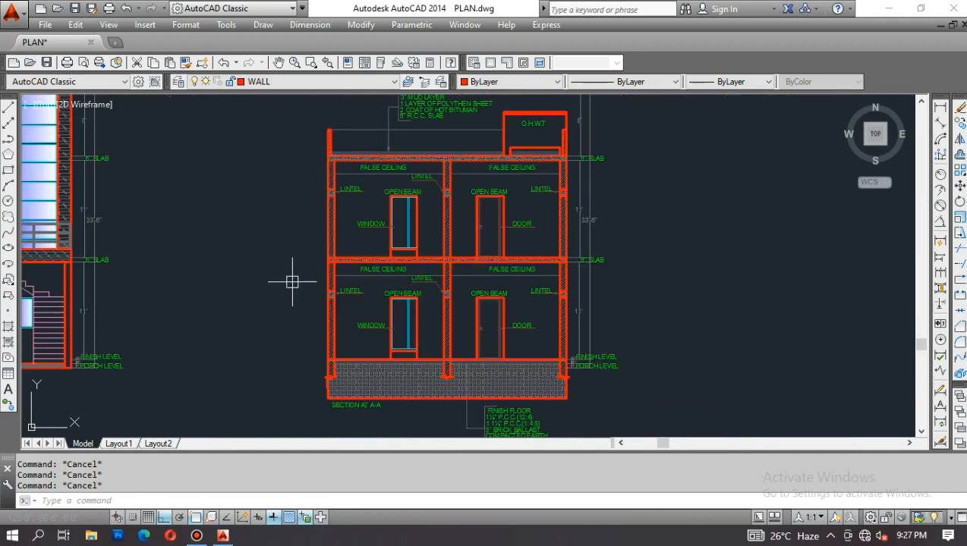
scroll(293, 281, down, 4)
middle_drag(542, 293, 311, 319)
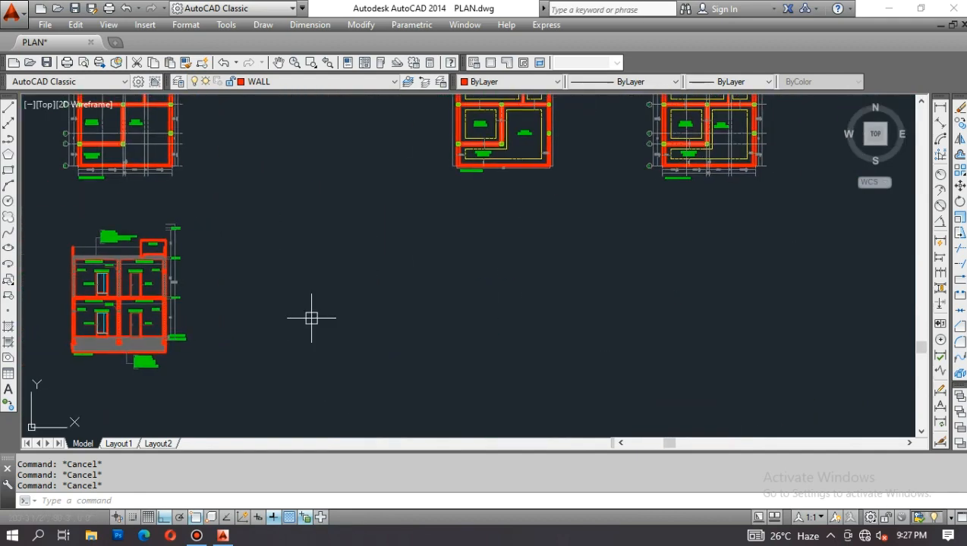
Step: Survey the electrical and plumbing plans of all floors, and return to the overview of floor plans and elevations
middle_drag(702, 290, 320, 296)
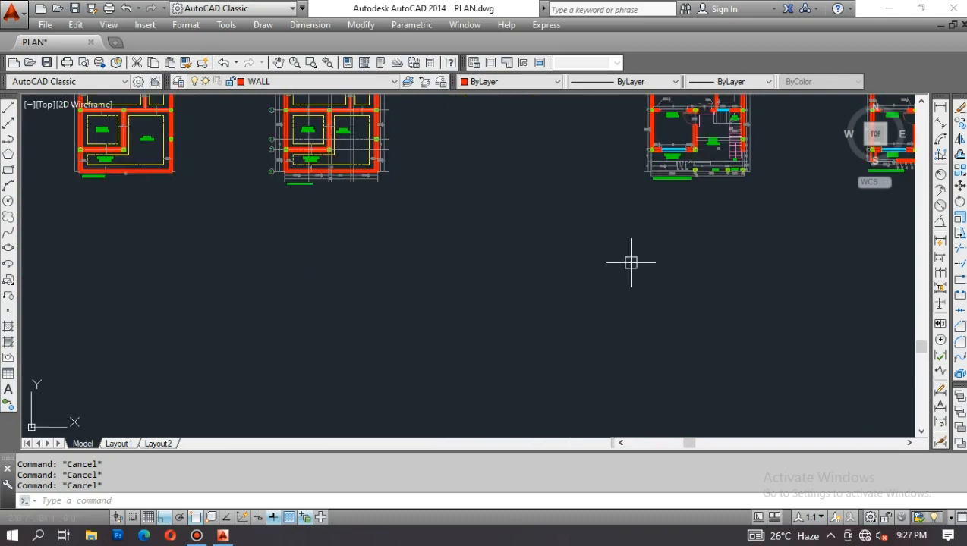
middle_drag(740, 247, 325, 316)
middle_drag(633, 261, 338, 314)
middle_drag(771, 276, 343, 312)
middle_drag(560, 311, 144, 314)
middle_drag(759, 296, 543, 302)
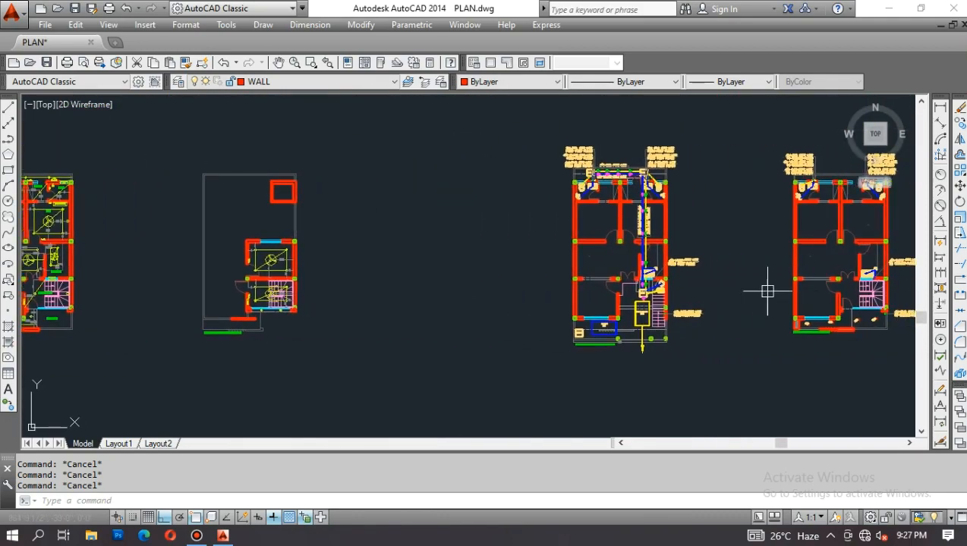
middle_drag(759, 283, 631, 310)
middle_drag(811, 320, 652, 318)
middle_drag(773, 292, 562, 286)
scroll(575, 231, down, 5)
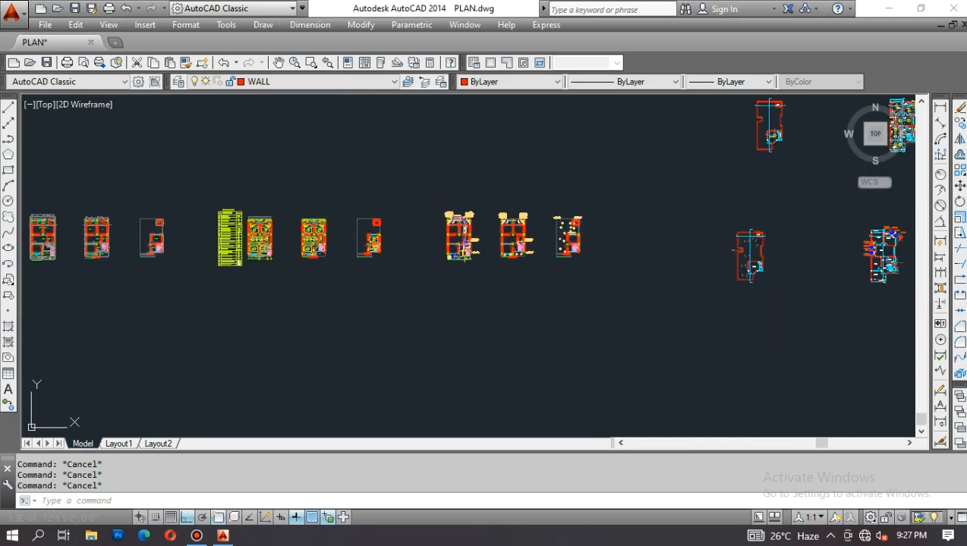
middle_drag(289, 276, 570, 259)
middle_drag(175, 288, 477, 245)
scroll(183, 181, up, 2)
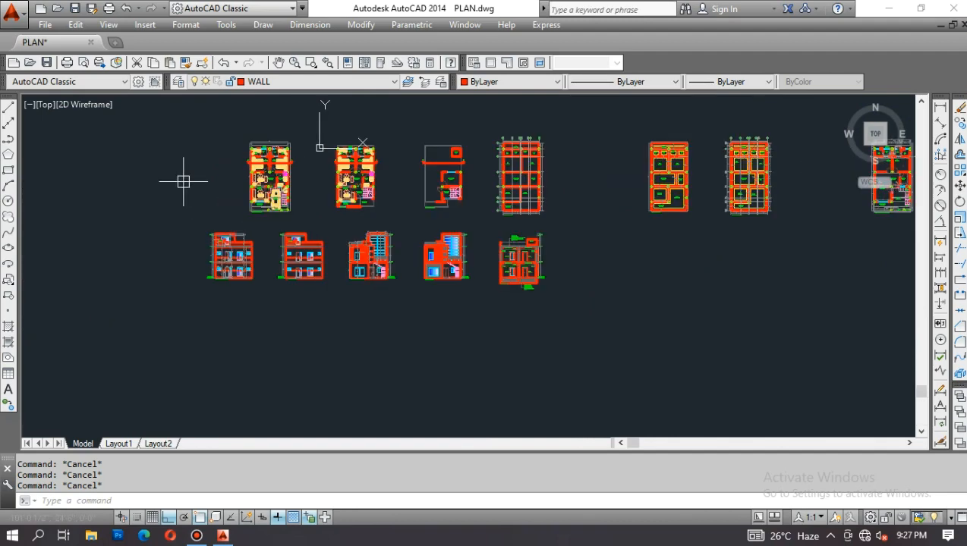
Step: Draw a single horizontal line in the empty space beside the furnished ground floor plan
scroll(183, 181, up, 4)
mouse_move(212, 204)
middle_down()
mouse_move(305, 251)
mouse_move(790, 276)
middle_up()
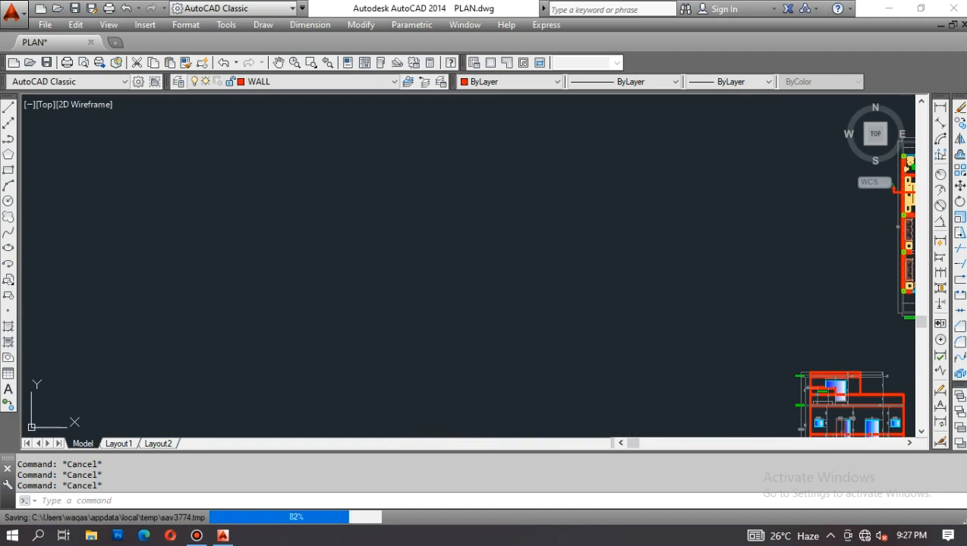
text(l)
key(Return)
scroll(379, 263, down, 3)
scroll(371, 277, up, 2)
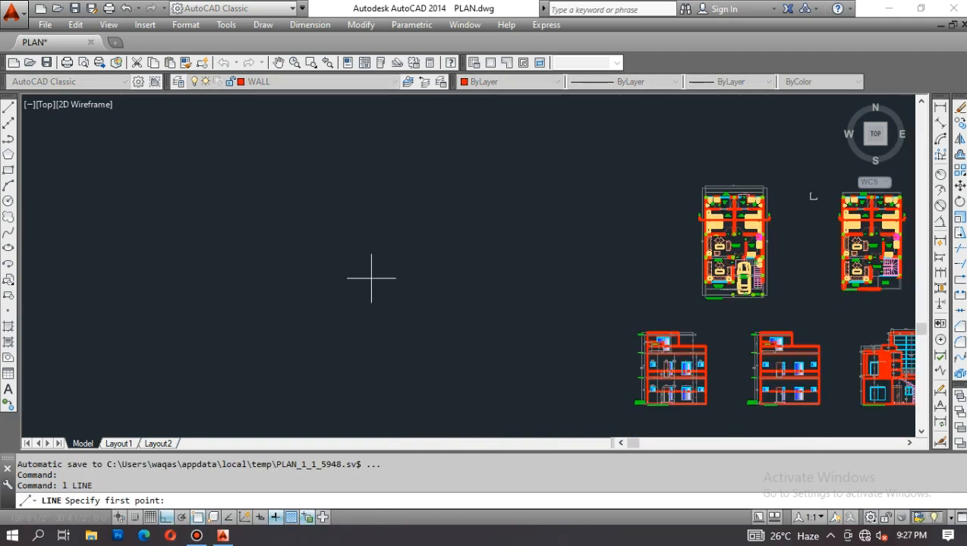
click(371, 278)
click(623, 278)
key(Escape)
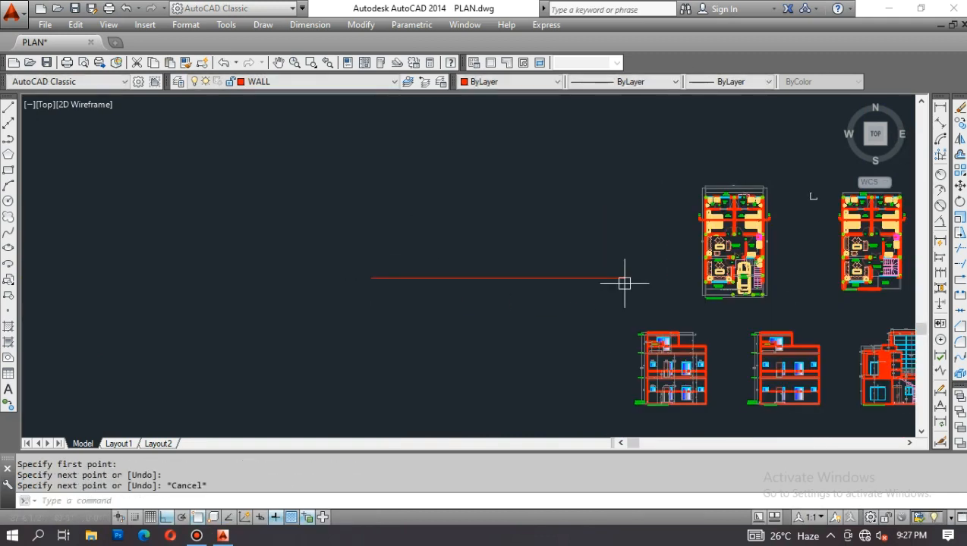
key(Escape)
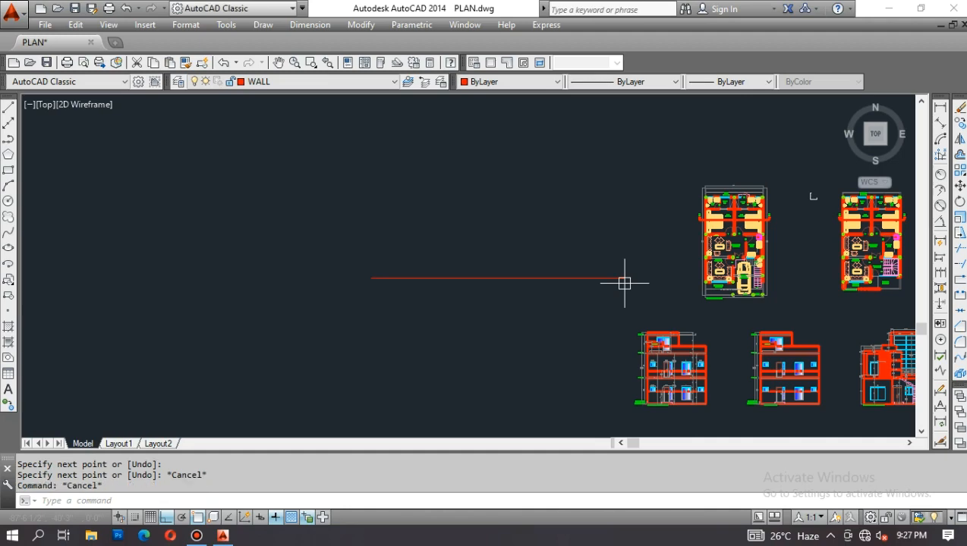
key(Escape)
scroll(532, 281, up, 5)
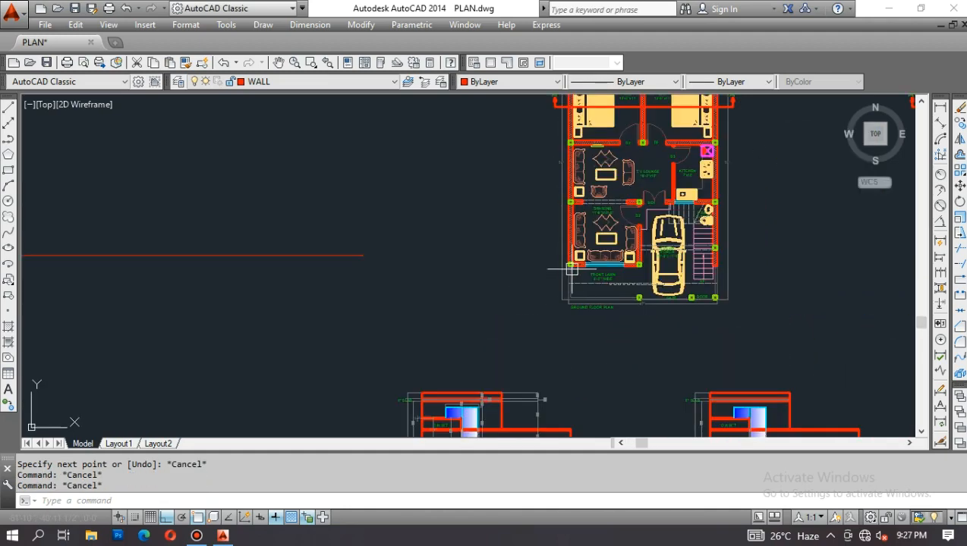
scroll(616, 280, up, 4)
text(l)
key(Return)
click(687, 274)
key(Escape)
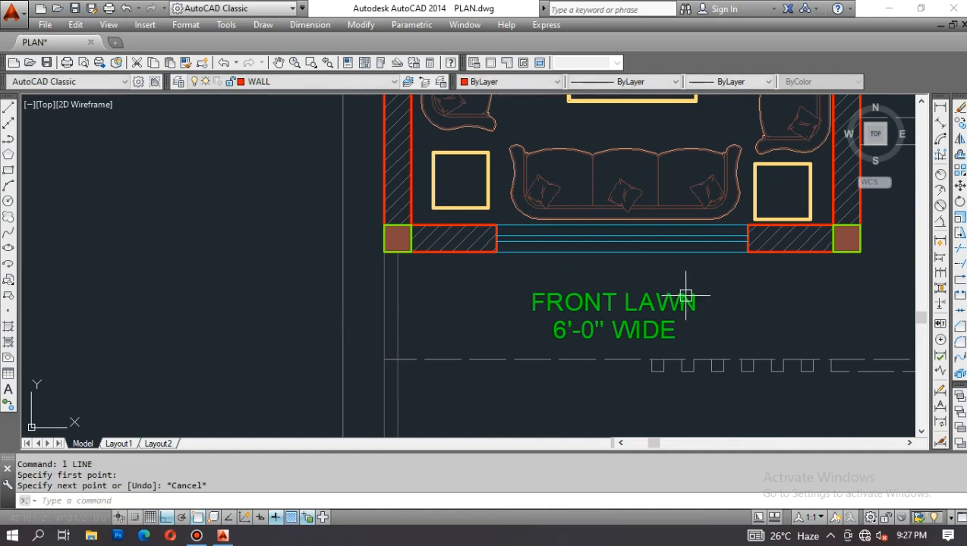
Step: Turn Ortho off and copy the FRONT LAWN text to just below the drawing room window on the ground floor plan
key(F8)
text(co)
key(Return)
scroll(631, 278, down, 4)
scroll(524, 276, up, 4)
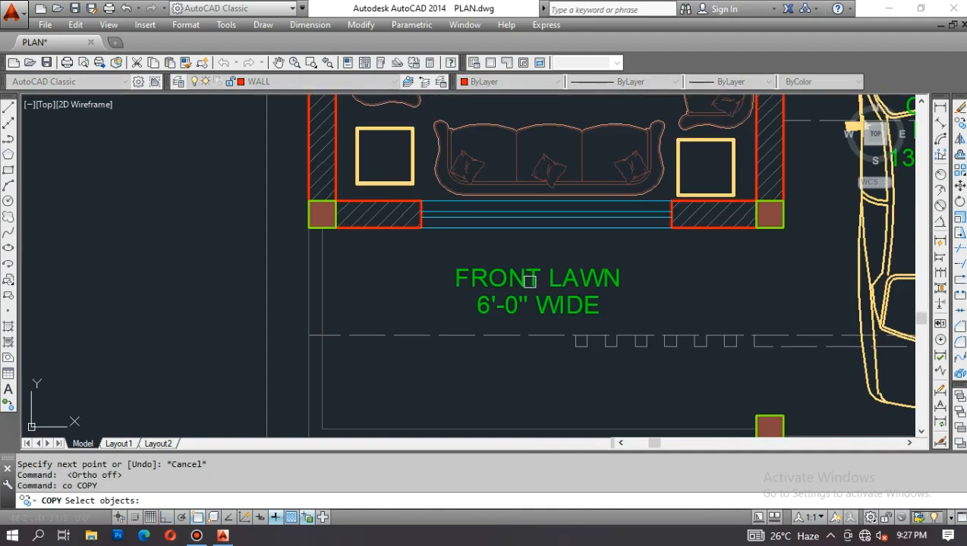
click(524, 276)
scroll(494, 270, up, 2)
key(Return)
click(563, 295)
click(535, 228)
key(Escape)
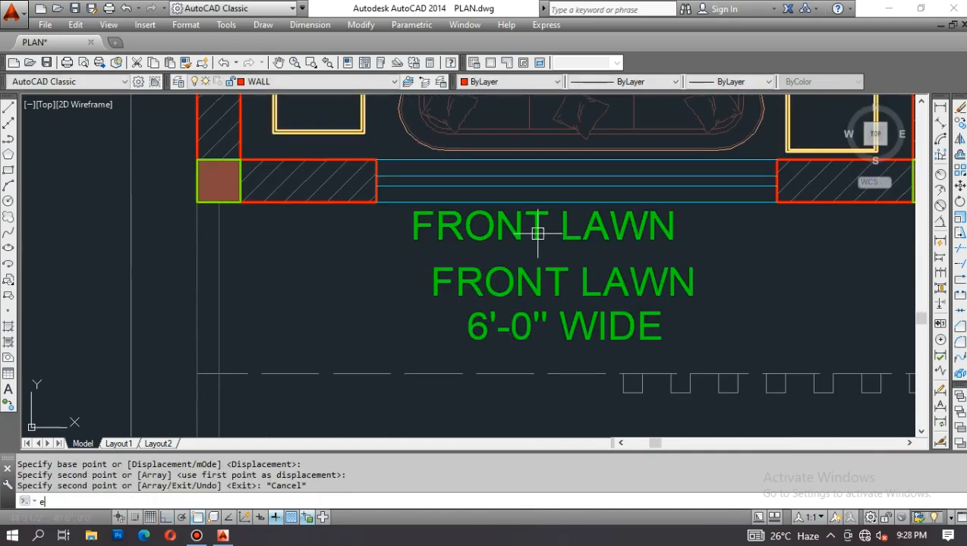
Step: Change the copied FRONT LAWN text below the drawing room window to W1
text(ed)
key(Return)
click(536, 229)
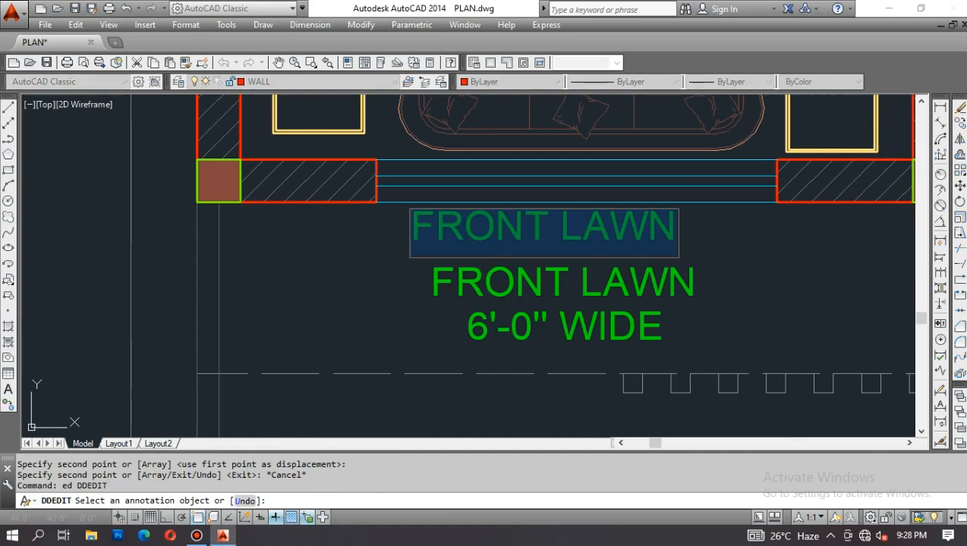
text(w1)
key(ctrl+a)
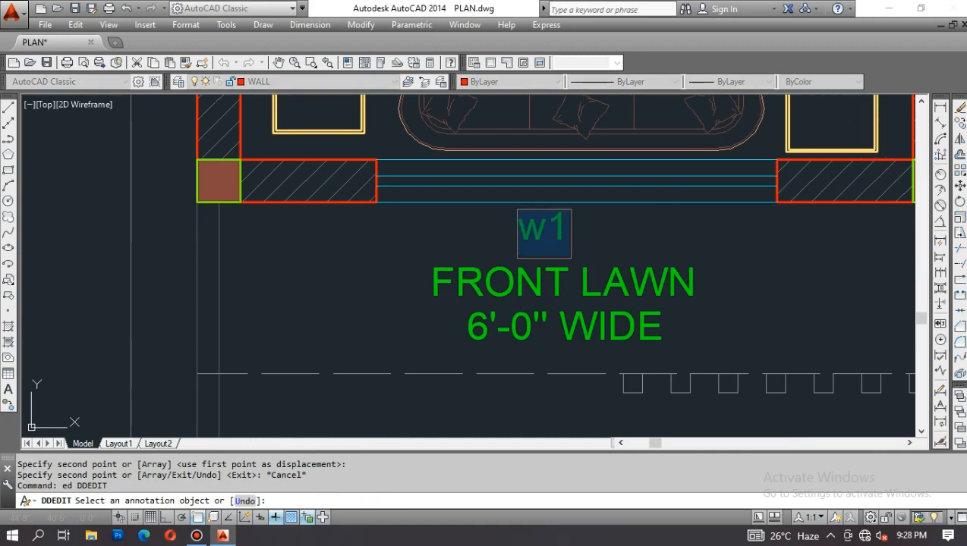
text(W1)
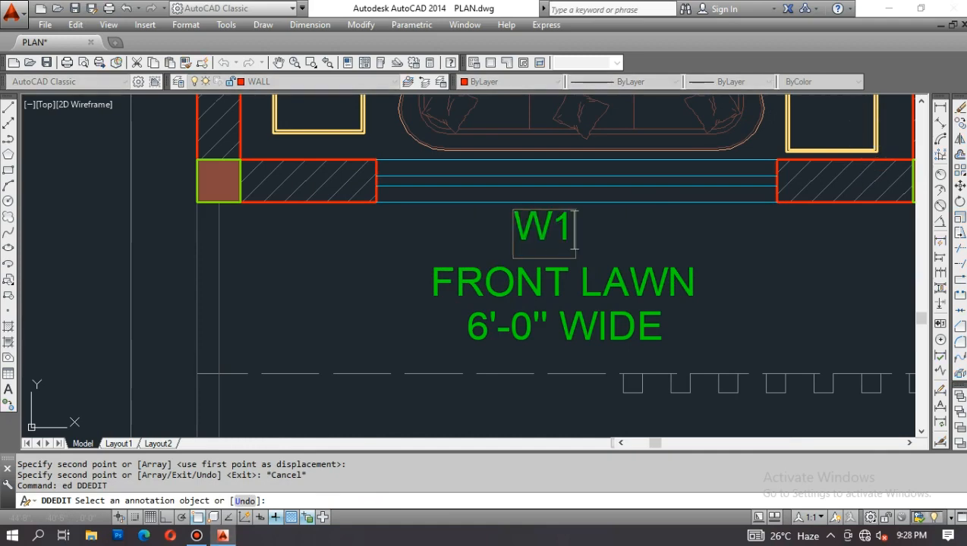
key(Return)
key(Escape)
scroll(522, 244, down, 2)
Step: Check the width of the ground floor drawing room window with a temporary linear dimension
text(DL)
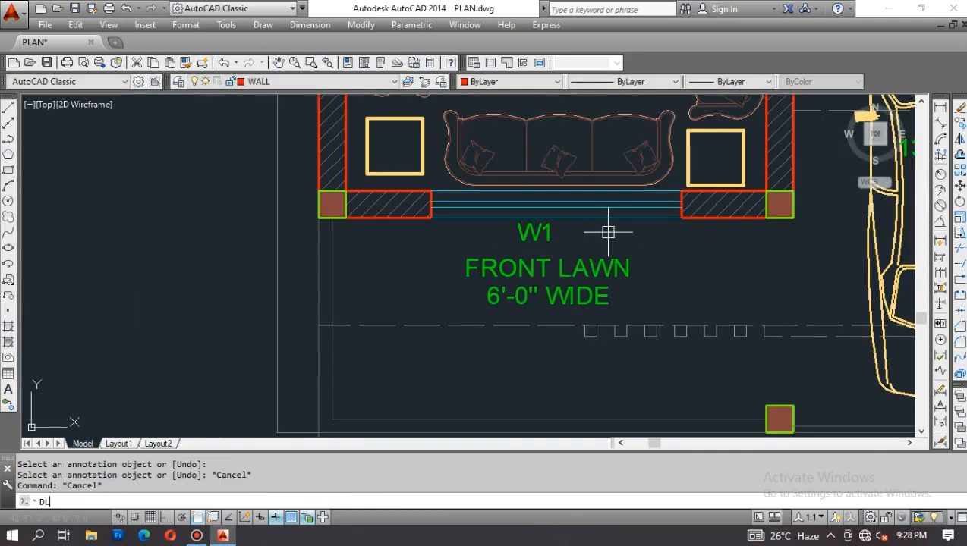
text(I)
key(Return)
key(Return)
click(605, 217)
scroll(601, 221, up, 2)
key(Escape)
scroll(448, 218, down, 8)
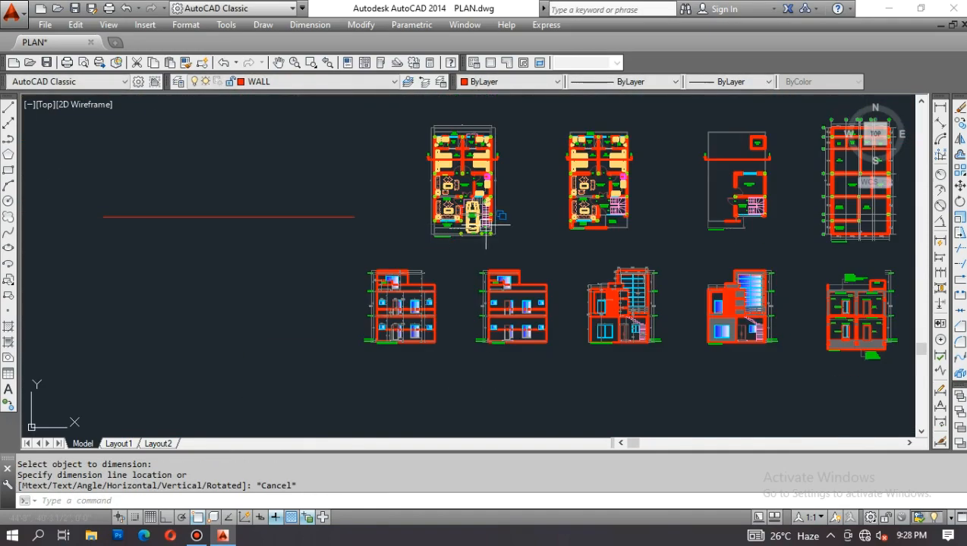
scroll(618, 218, up, 8)
text(DLI)
key(Return)
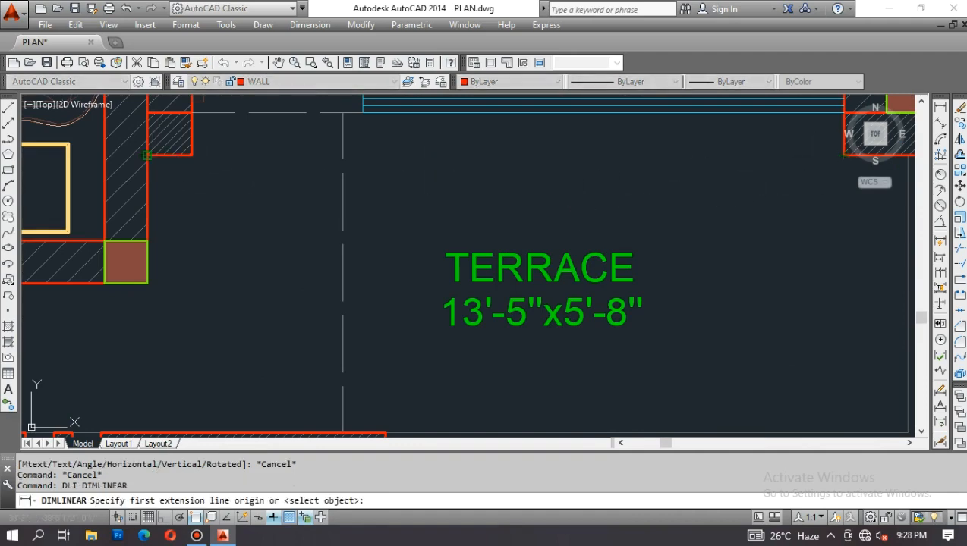
click(147, 154)
key(Escape)
Step: Copy the W1 label from the ground floor plan to below the staircase window beside the first floor terrace
scroll(409, 168, down, 6)
text(CO)
key(Return)
scroll(516, 228, up, 1)
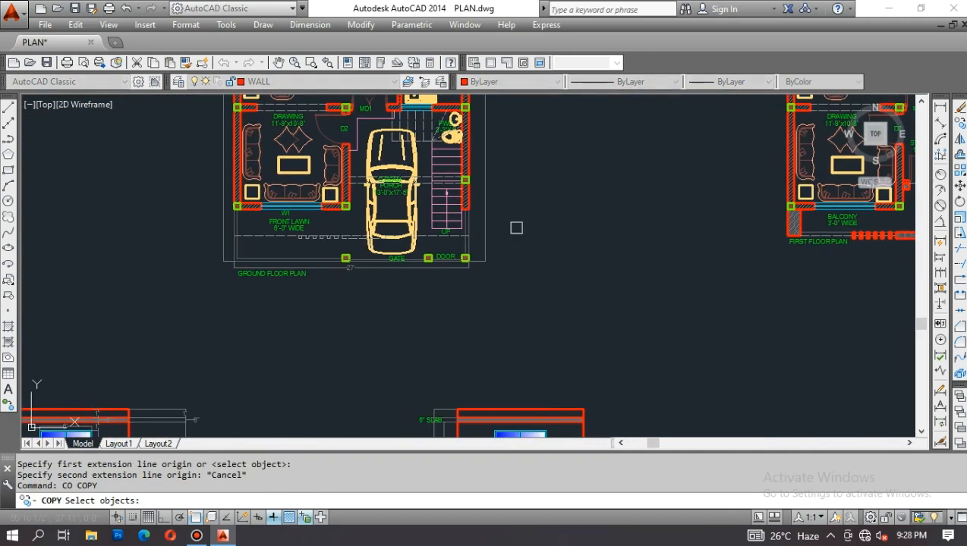
scroll(290, 208, up, 3)
click(259, 225)
key(Return)
click(261, 225)
scroll(52, 236, down, 4)
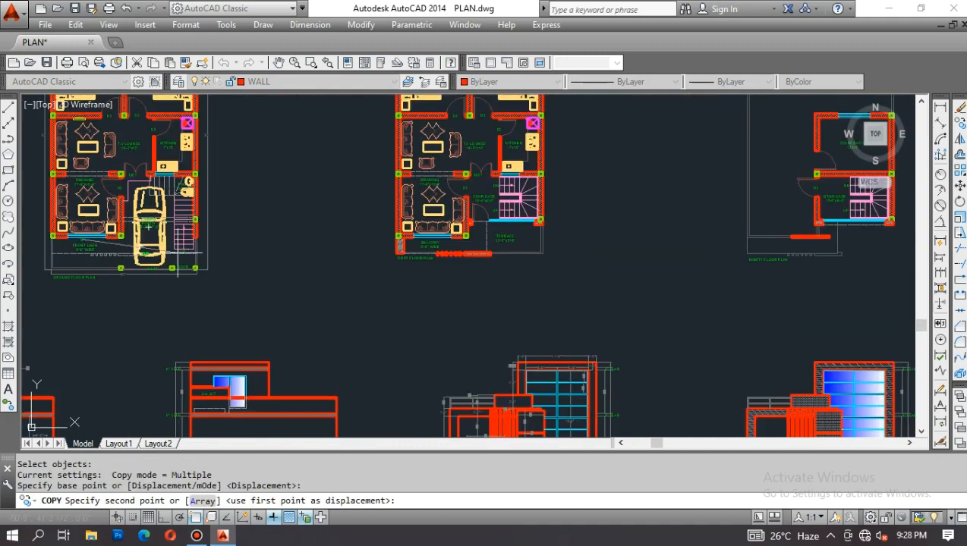
scroll(525, 215, up, 1)
scroll(528, 219, up, 6)
click(467, 239)
key(Escape)
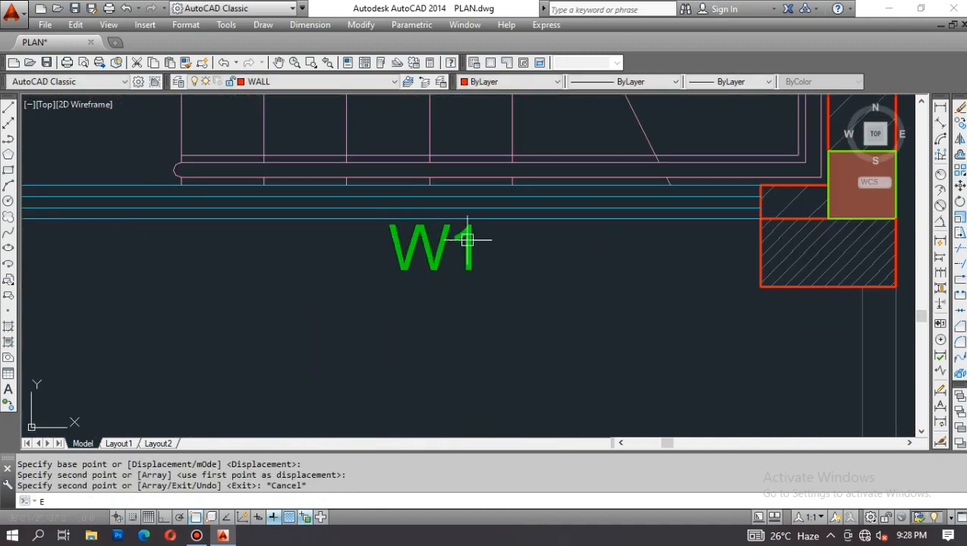
Step: Examine the windows in the front elevation working drawing
scroll(619, 235, down, 2)
scroll(591, 186, down, 5)
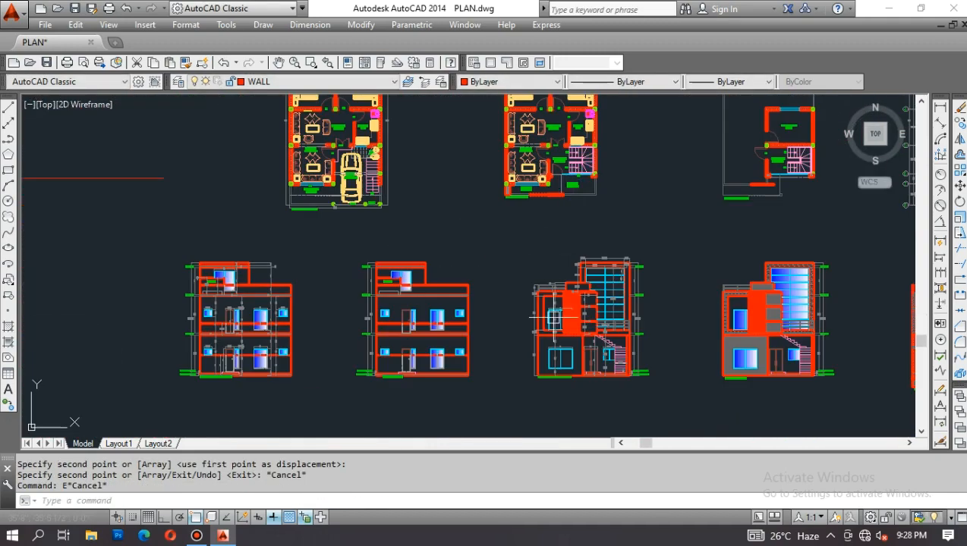
scroll(616, 305, up, 5)
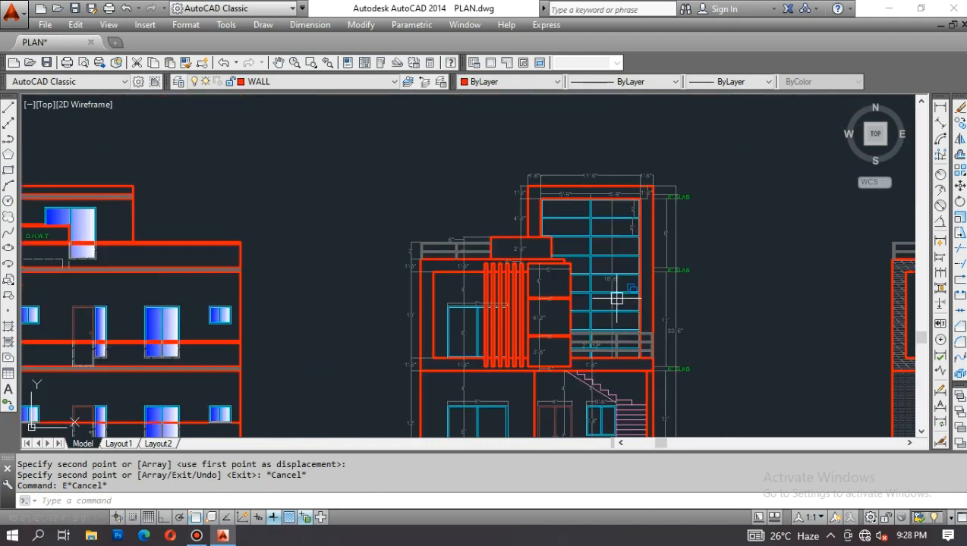
scroll(546, 338, down, 5)
scroll(474, 217, up, 3)
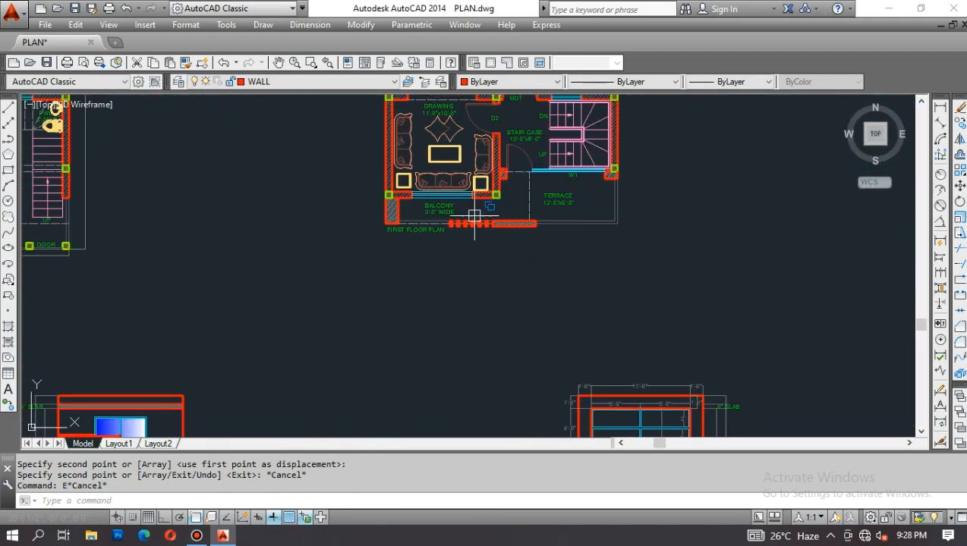
scroll(474, 218, up, 4)
key(Escape)
text(c)
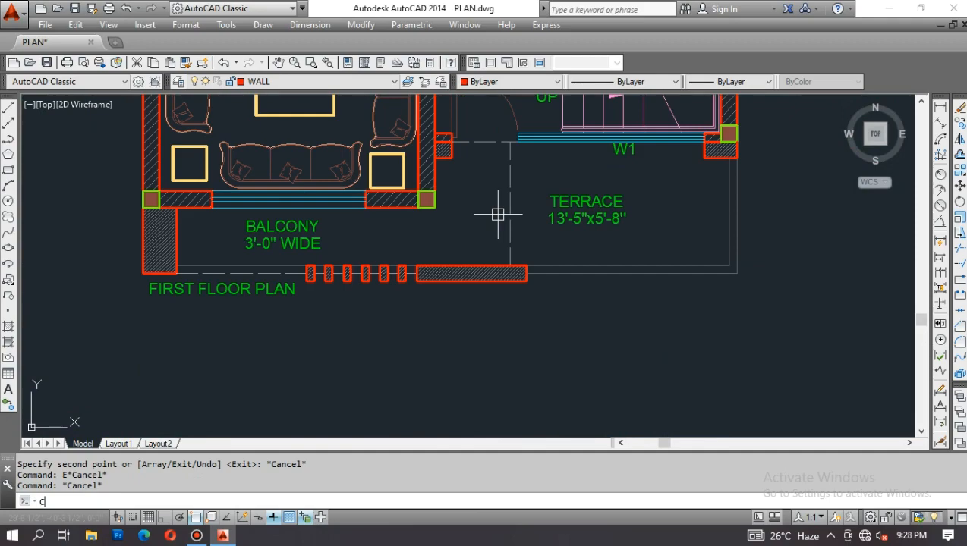
key(Return)
key(Escape)
key(Escape)
scroll(529, 255, down, 3)
Step: Copy the W1 label from the first floor staircase window to below the drawing room window beside the balcony text
text(co)
key(Return)
scroll(623, 182, up, 5)
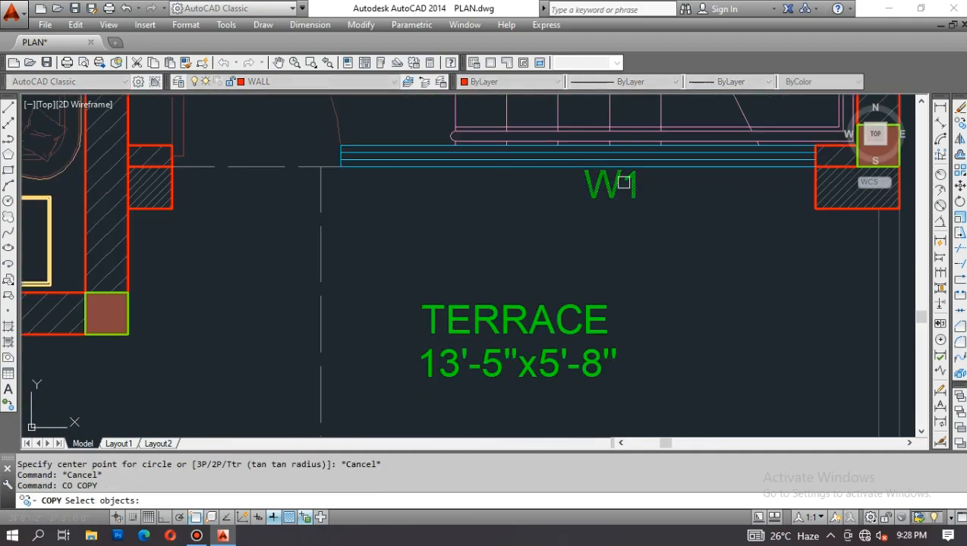
click(623, 182)
key(Return)
scroll(680, 194, down, 6)
scroll(757, 190, up, 4)
click(755, 193)
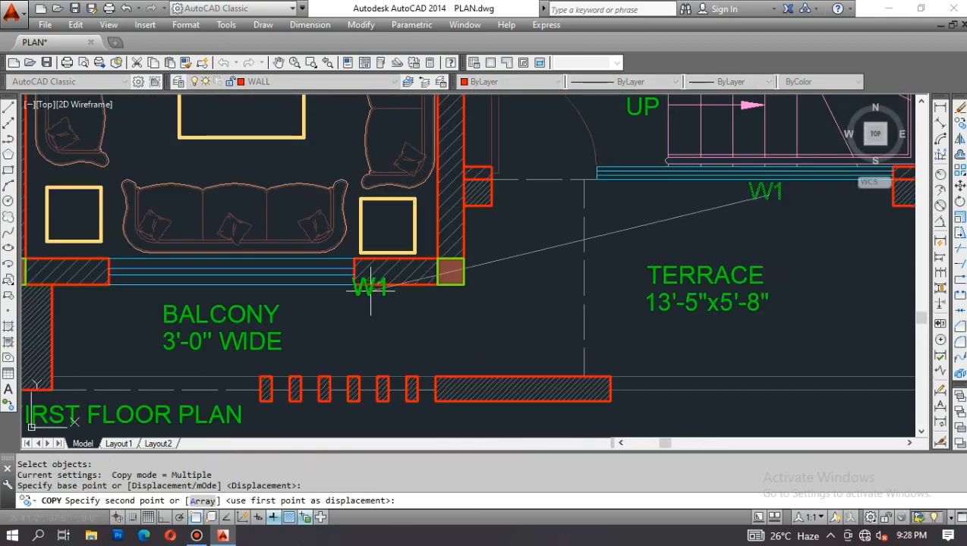
scroll(371, 289, up, 4)
key(Escape)
Step: Change the copied label below the first floor drawing room window to W2
text(ed)
key(Return)
click(338, 293)
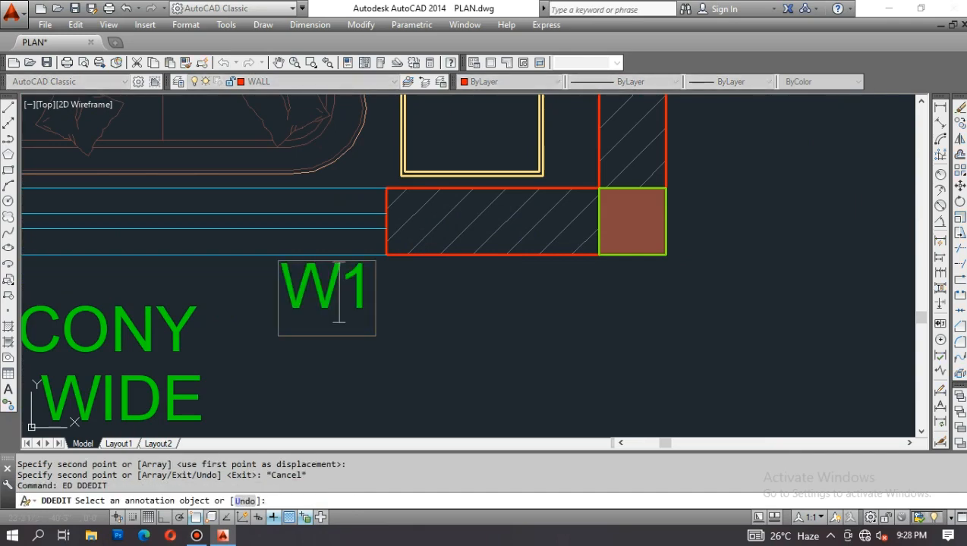
text(2)
scroll(448, 304, down, 2)
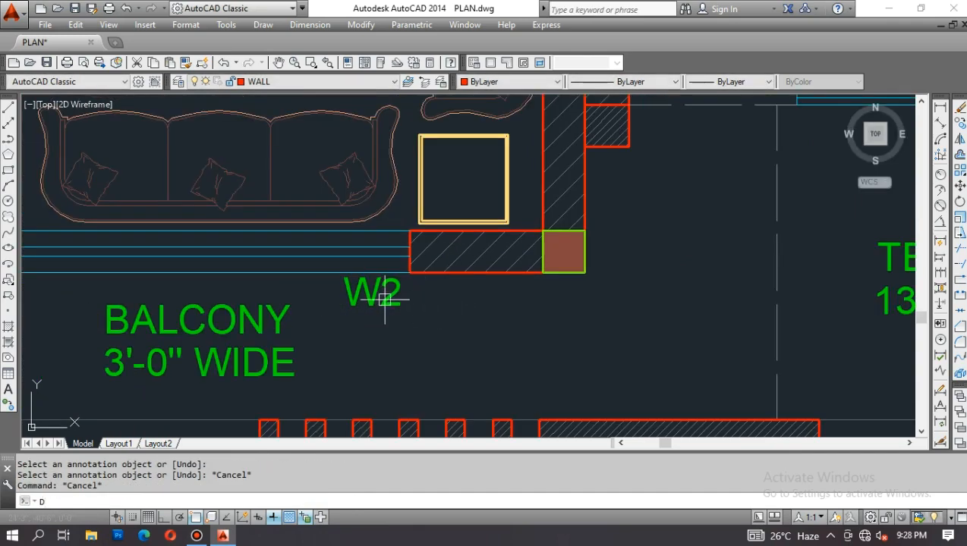
Step: Check the width of the first floor drawing room window with a temporary linear dimension
text(dli)
key(Return)
key(Return)
click(287, 271)
key(Escape)
scroll(431, 307, down, 2)
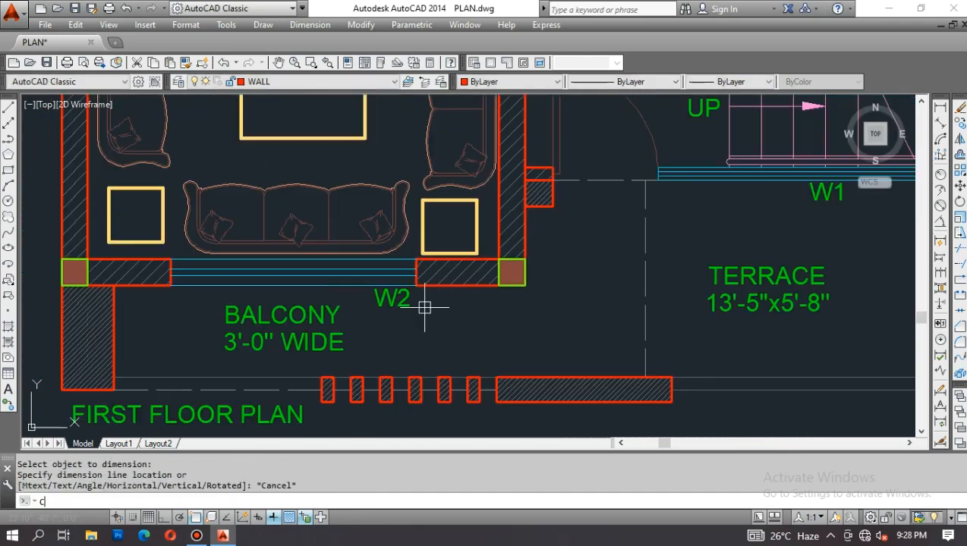
text(co)
key(Return)
scroll(399, 304, up, 2)
scroll(396, 301, down, 3)
scroll(455, 304, down, 3)
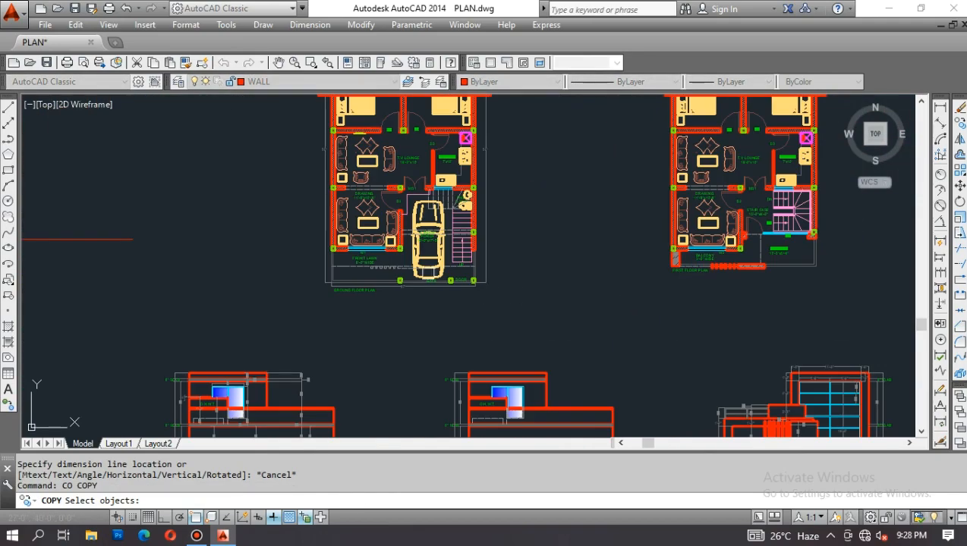
scroll(371, 254, up, 4)
key(Escape)
Step: Check the width of the ground floor drawing room window with a temporary linear dimension
text(dli)
key(Return)
key(Return)
click(371, 254)
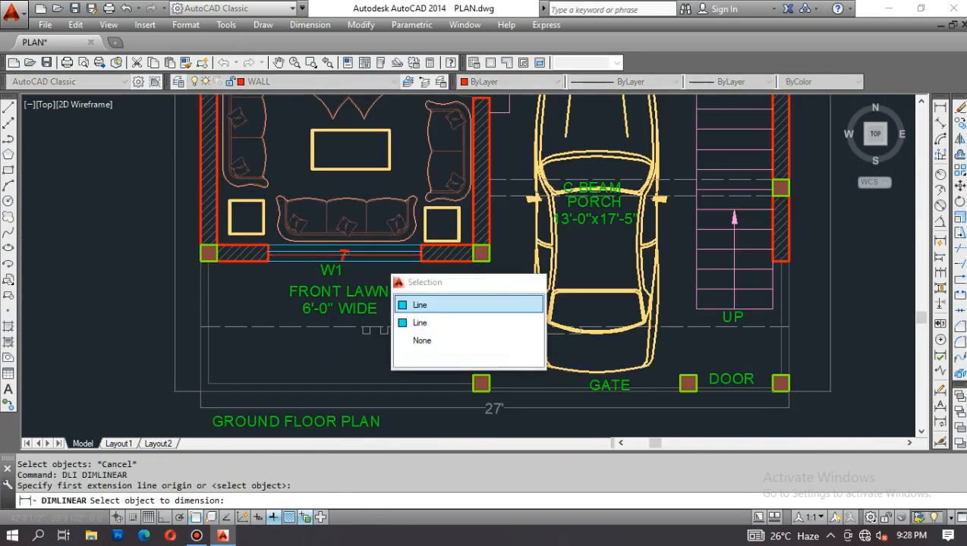
key(Return)
key(Escape)
Step: Open the W1 label below the ground floor drawing room window for text editing
scroll(371, 255, up, 4)
text(ed)
key(Return)
click(275, 296)
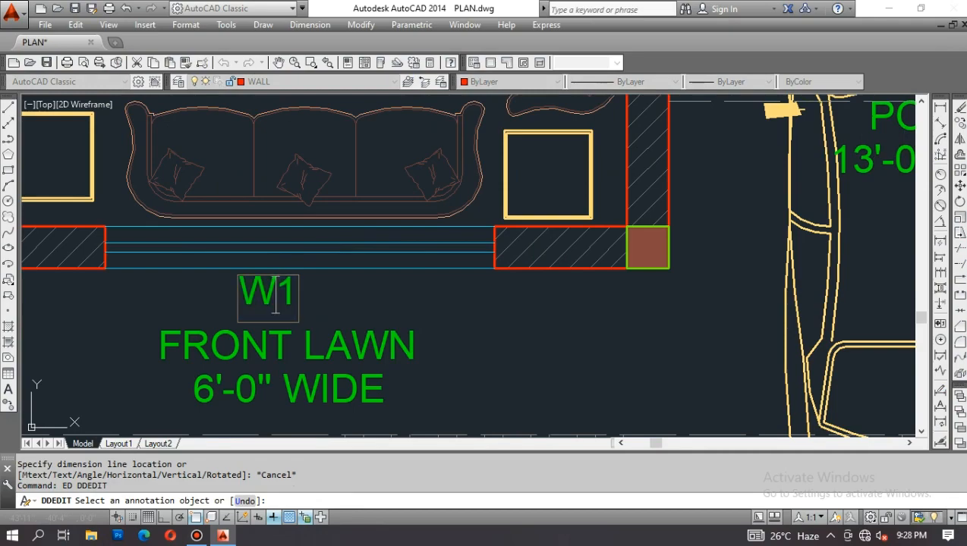
scroll(284, 307, down, 6)
scroll(474, 356, up, 4)
key(Escape)
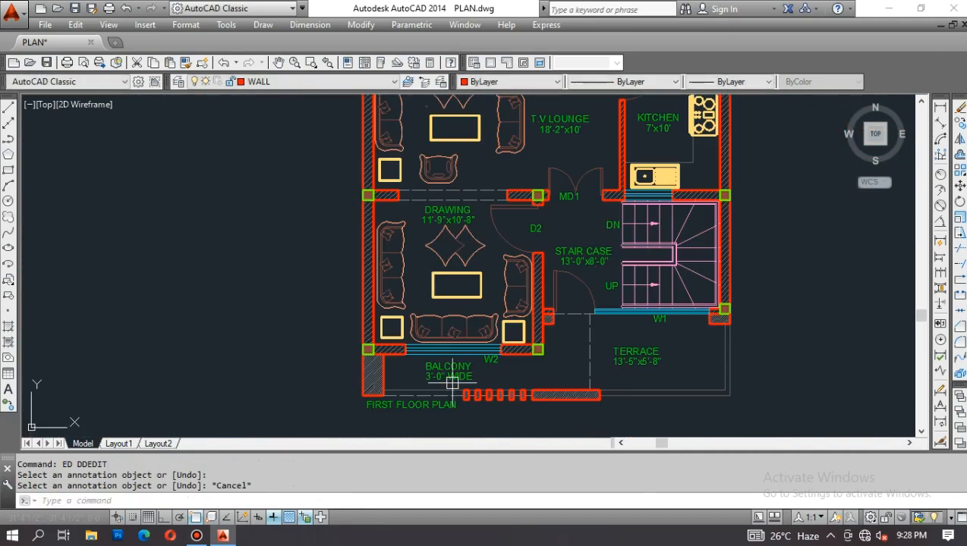
Step: Copy the W2 label from the first floor drawing room window to below the rear window of the dress room beside the W4-sized balcony opening
scroll(474, 357, up, 3)
text(co)
key(Return)
click(580, 352)
key(Return)
click(575, 357)
scroll(525, 376, down, 8)
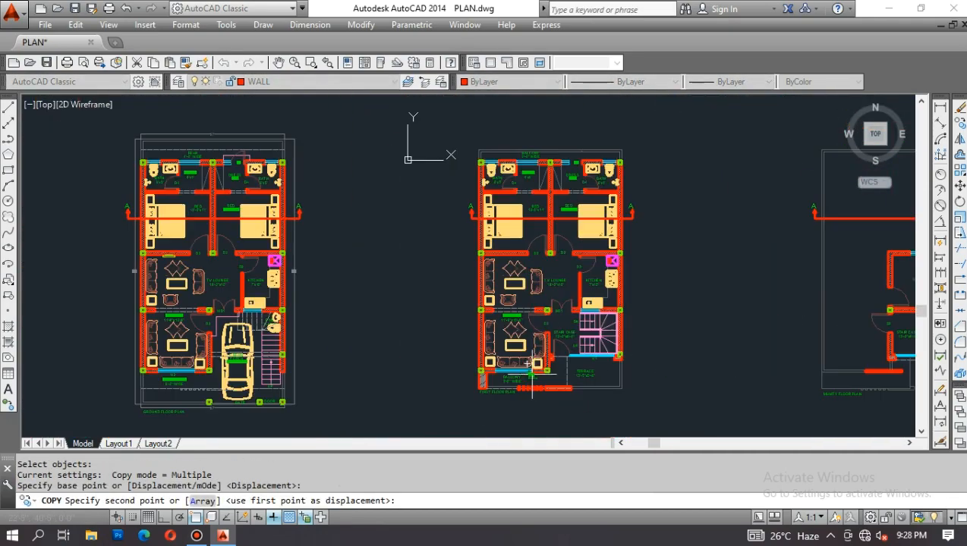
scroll(523, 176, up, 8)
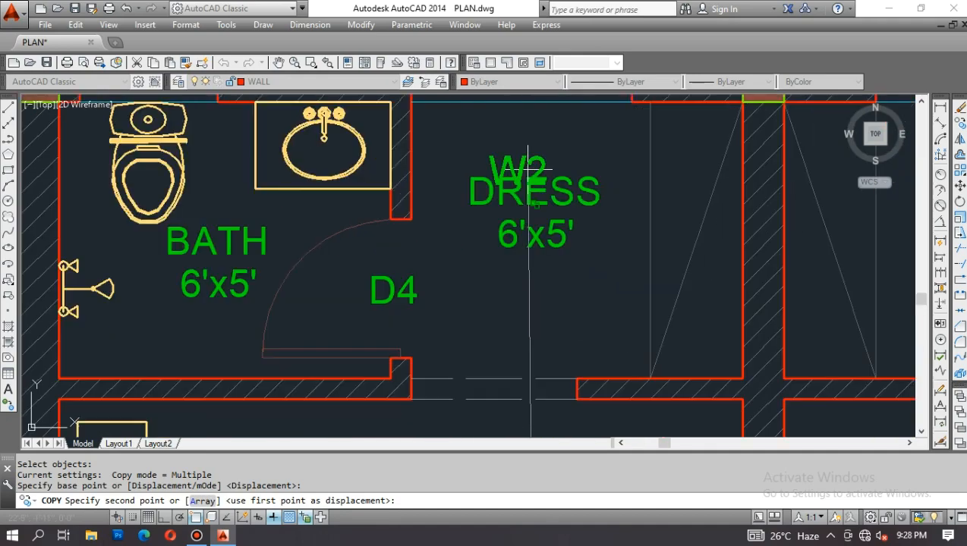
middle_drag(526, 152, 526, 234)
click(533, 236)
key(Escape)
Step: Check the width of the first floor dress room window with a temporary linear dimension
text(dli)
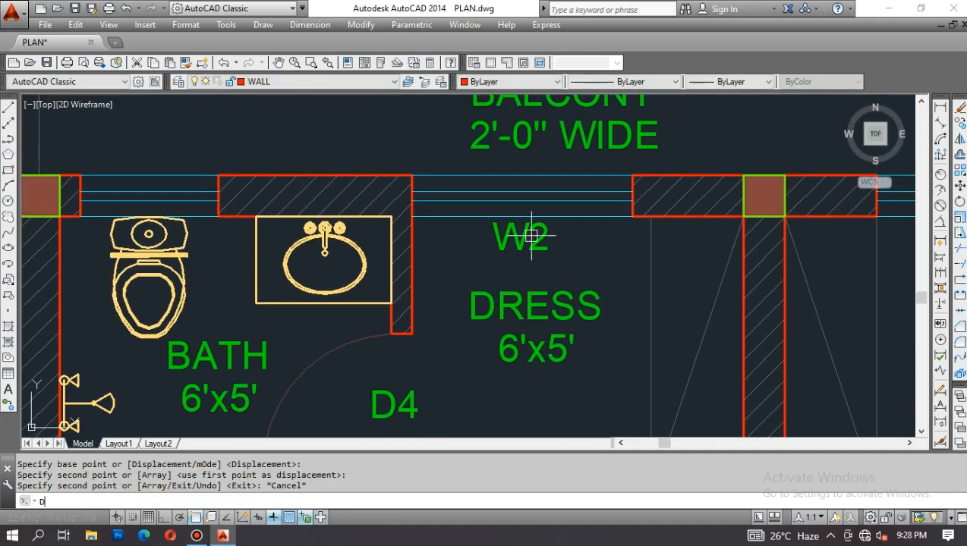
key(Return)
key(Return)
click(536, 201)
key(Escape)
Step: Check the width of the store room window with a temporary linear dimension
scroll(510, 197, down, 10)
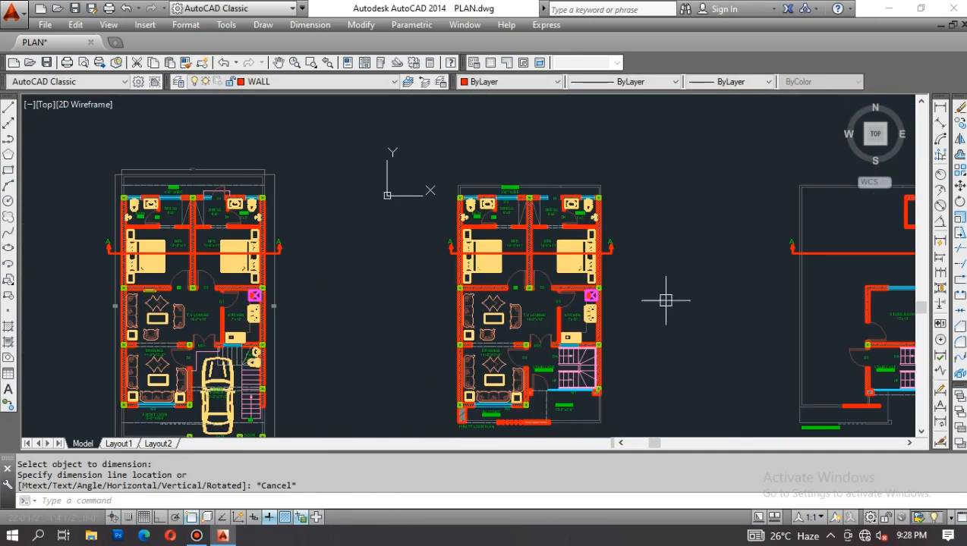
middle_drag(864, 313, 663, 267)
scroll(695, 241, up, 8)
key(Return)
key(Return)
click(690, 241)
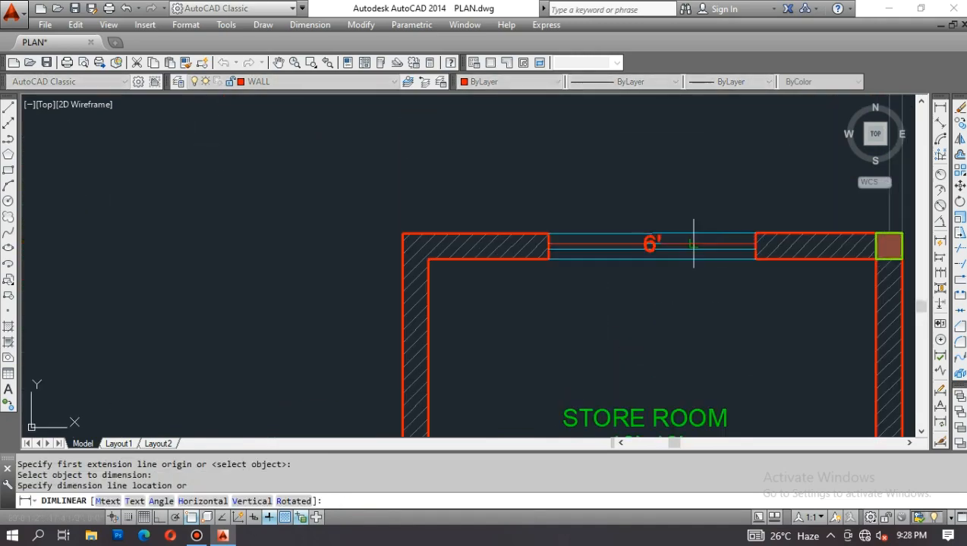
scroll(672, 214, down, 8)
key(Escape)
scroll(674, 211, up, 8)
key(Escape)
Step: Copy the W2 label from the first floor dress room to below the store room window
text(co)
scroll(675, 212, down, 8)
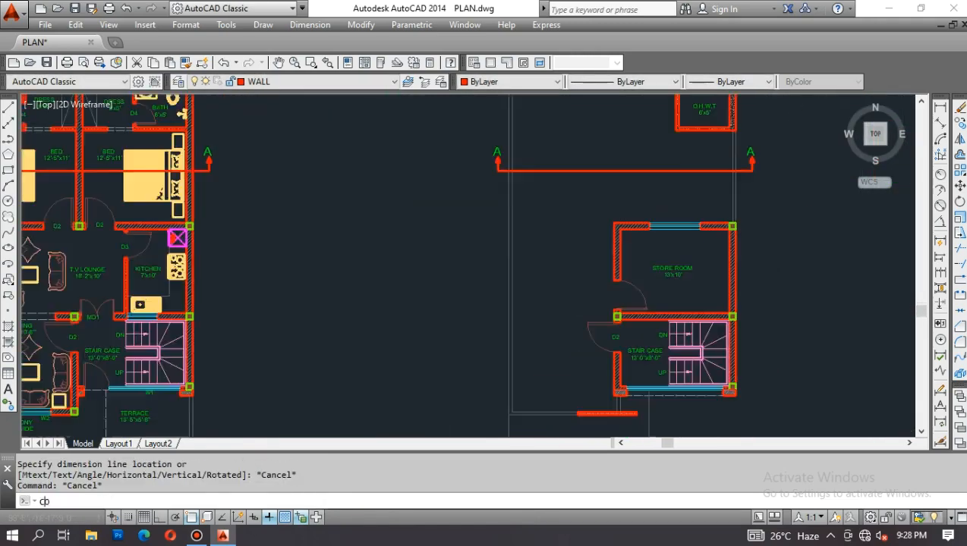
key(Return)
scroll(273, 152, up, 8)
click(345, 121)
key(Return)
click(375, 106)
scroll(376, 106, down, 8)
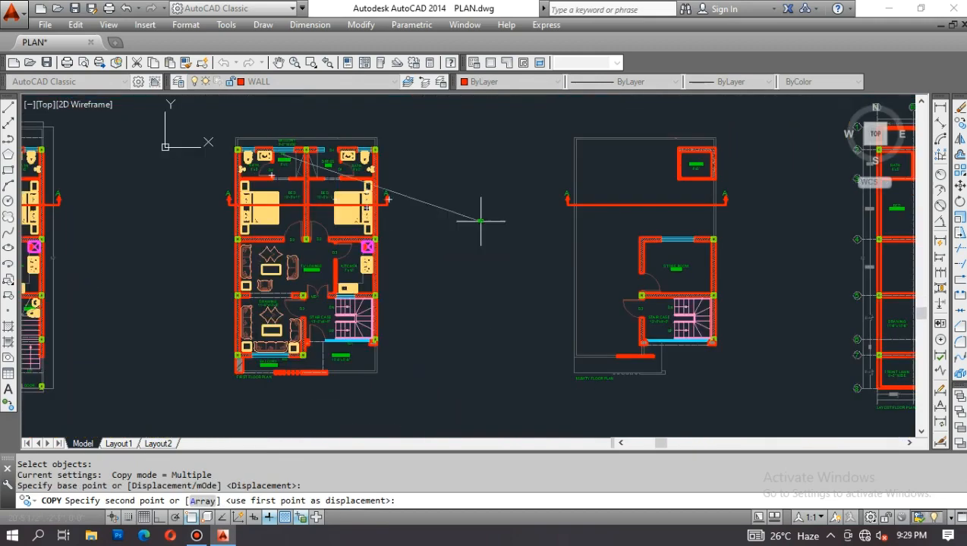
scroll(710, 222, up, 5)
scroll(703, 237, up, 5)
click(578, 290)
key(Escape)
Step: Change the copied label below the store room window to W3
scroll(578, 290, up, 3)
text(ed)
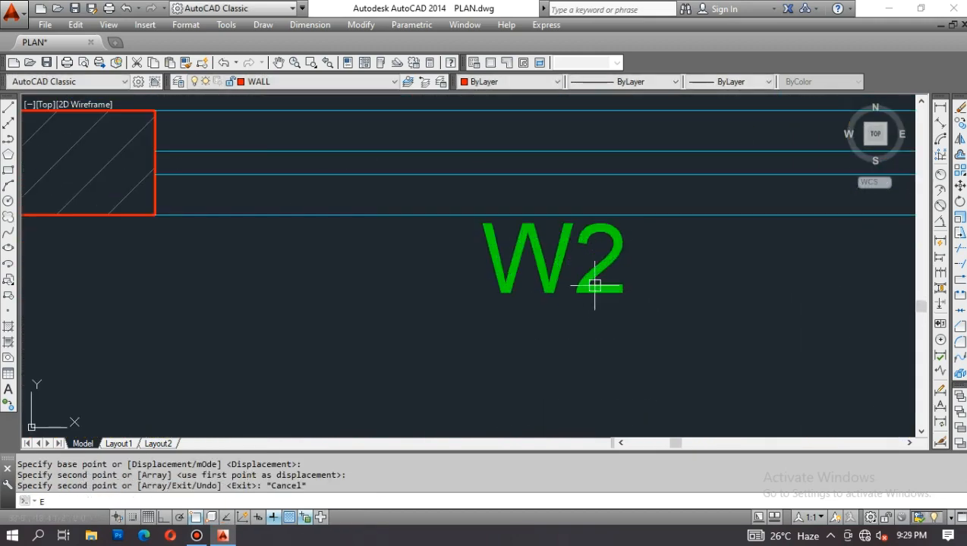
key(Return)
click(579, 288)
drag(574, 271, 619, 266)
text(3)
key(Return)
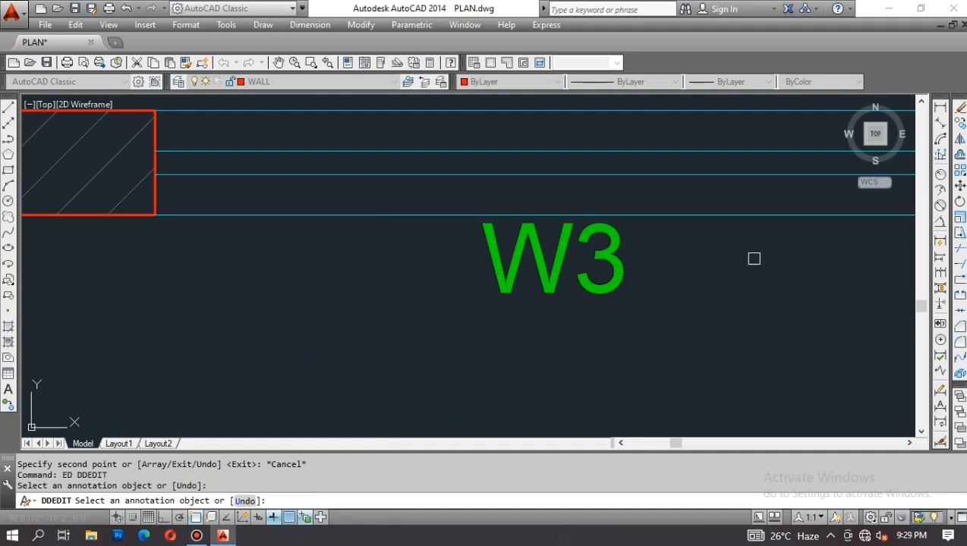
scroll(753, 259, down, 8)
scroll(236, 327, up, 5)
key(Escape)
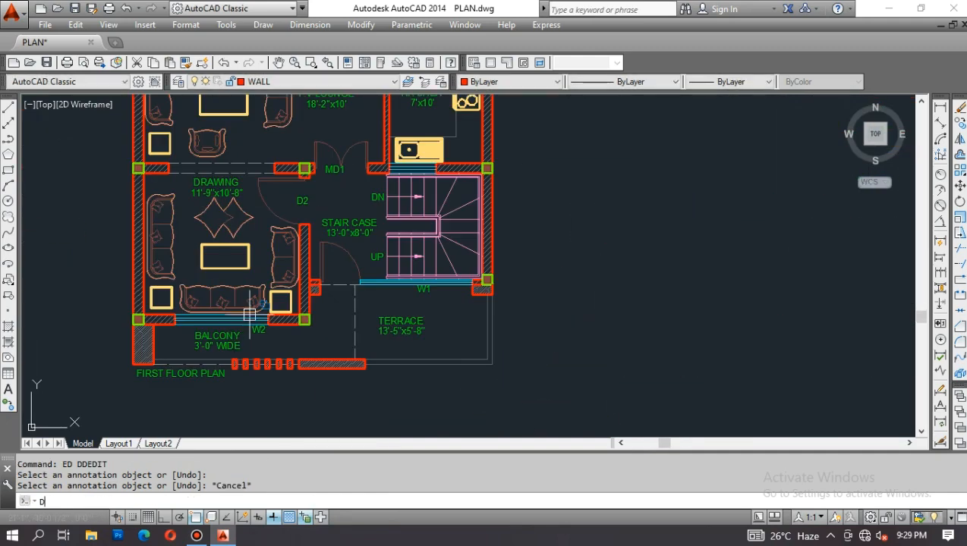
Step: Check the full opening width between the walls on the terrace side of the first floor staircase with a temporary linear dimension
text(DLI)
key(Return)
scroll(255, 288, up, 3)
click(354, 198)
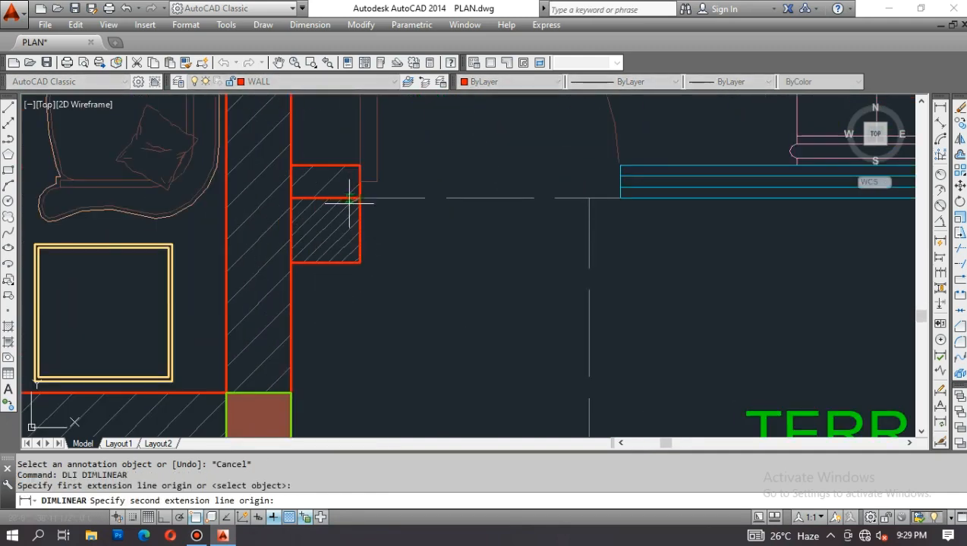
scroll(353, 199, down, 7)
scroll(534, 212, up, 7)
click(643, 196)
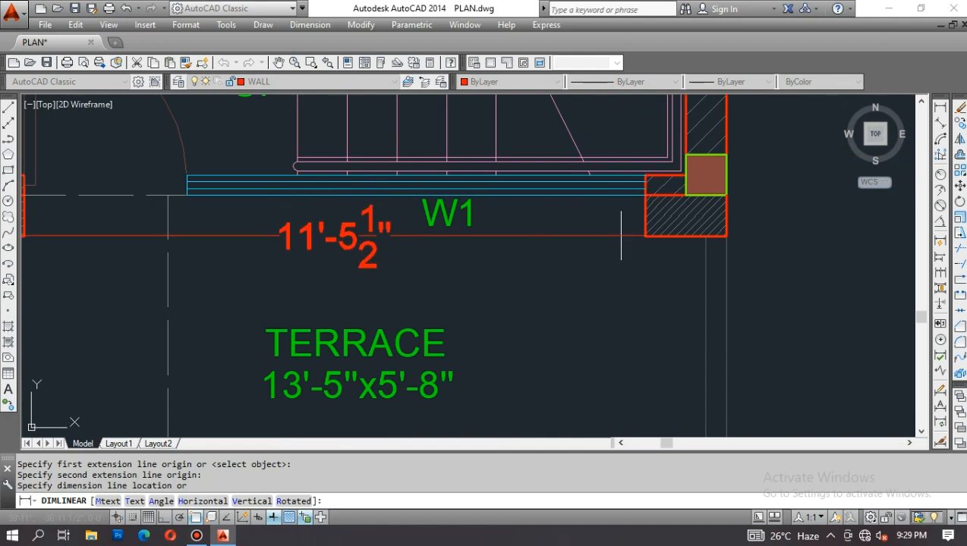
key(Escape)
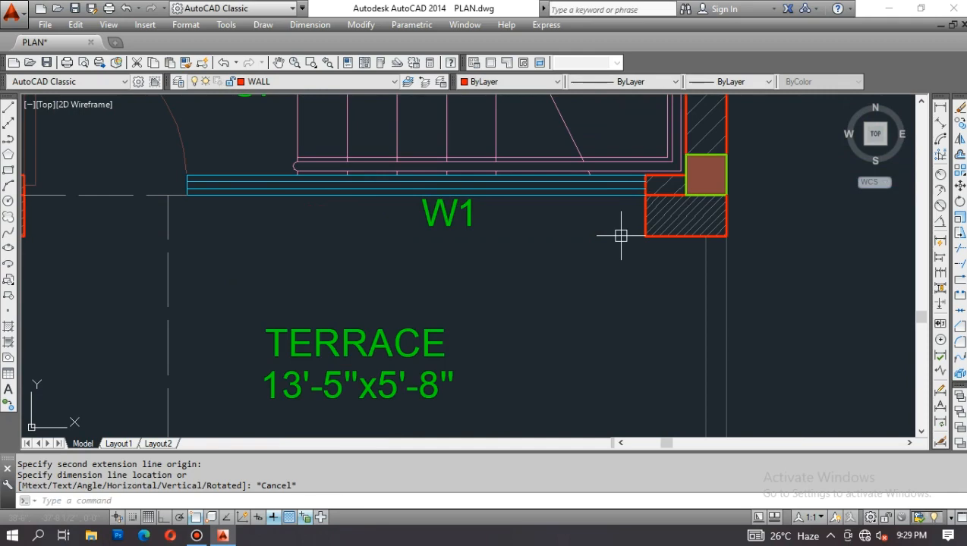
scroll(624, 252, down, 8)
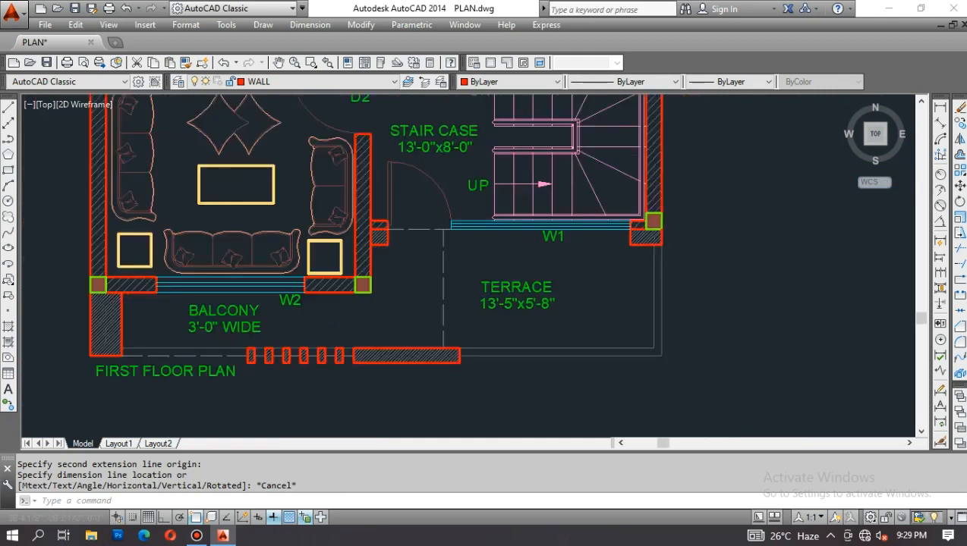
middle_drag(761, 262, 552, 310)
key(Escape)
scroll(657, 204, up, 8)
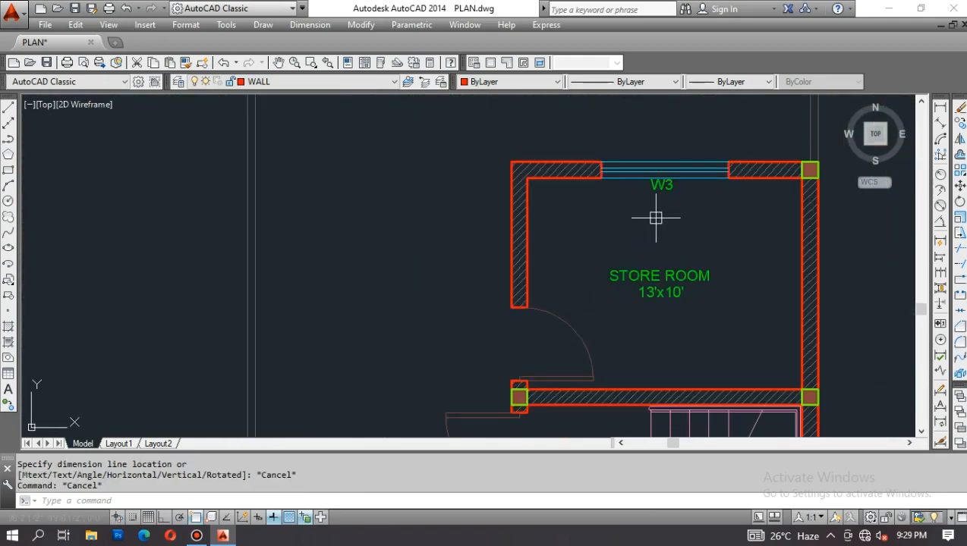
text(l)
key(Return)
click(680, 238)
key(Escape)
key(Escape)
scroll(533, 251, down, 8)
scroll(328, 212, up, 10)
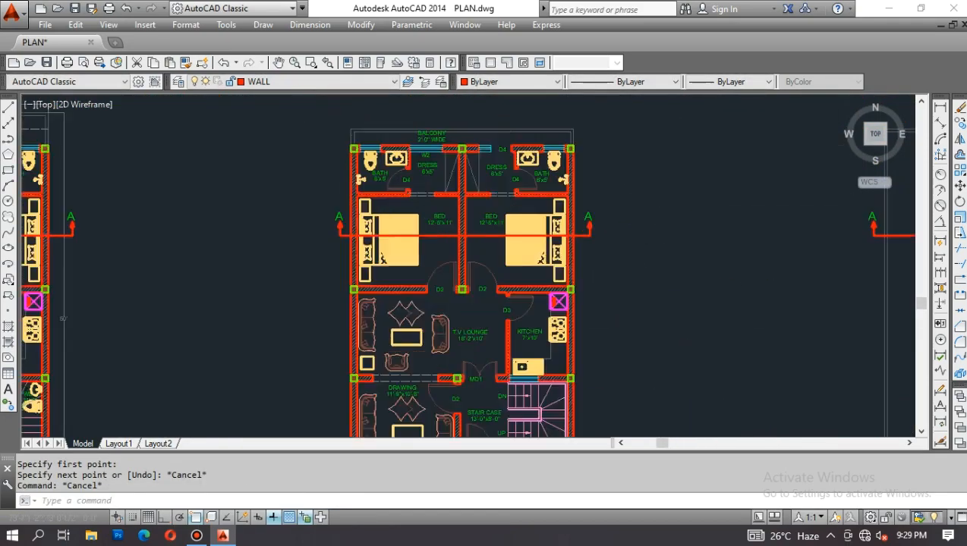
Step: Measure the first floor dress room window again with a temporary linear dimension
text(dli)
key(Return)
scroll(498, 217, up, 2)
scroll(503, 198, up, 2)
key(Return)
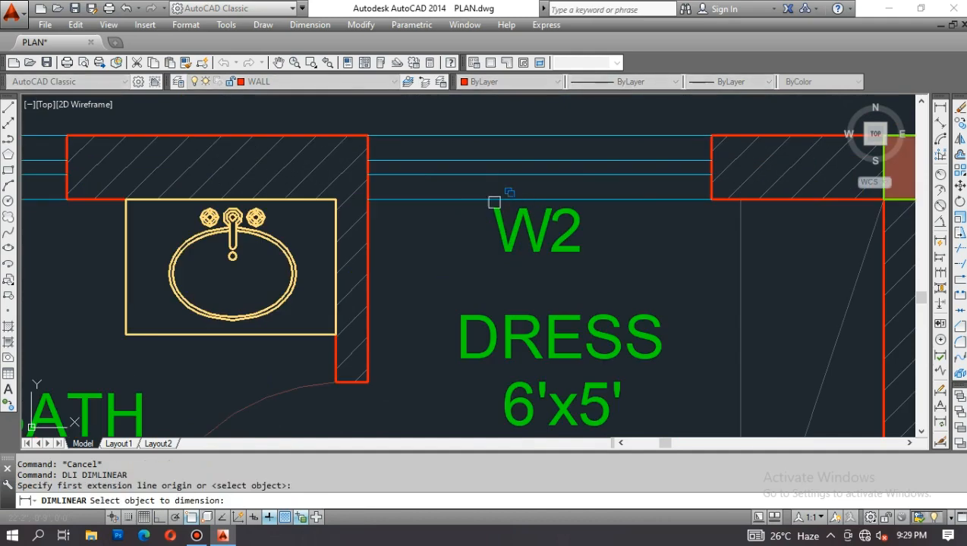
click(494, 201)
key(Return)
scroll(491, 199, up, 2)
key(Escape)
Step: Change the W2 label below the first floor dress room window to W4
text(ed)
key(Return)
click(574, 248)
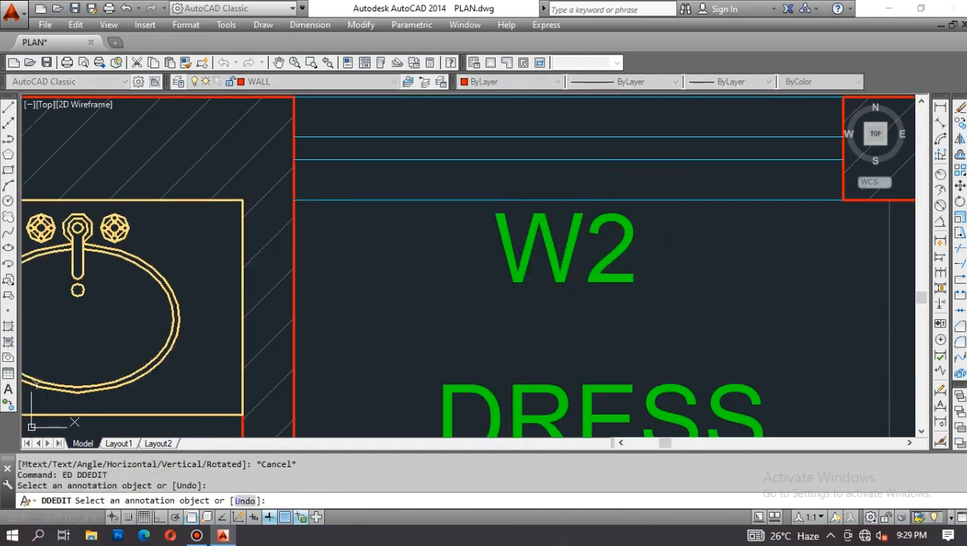
drag(584, 262, 636, 261)
text(4)
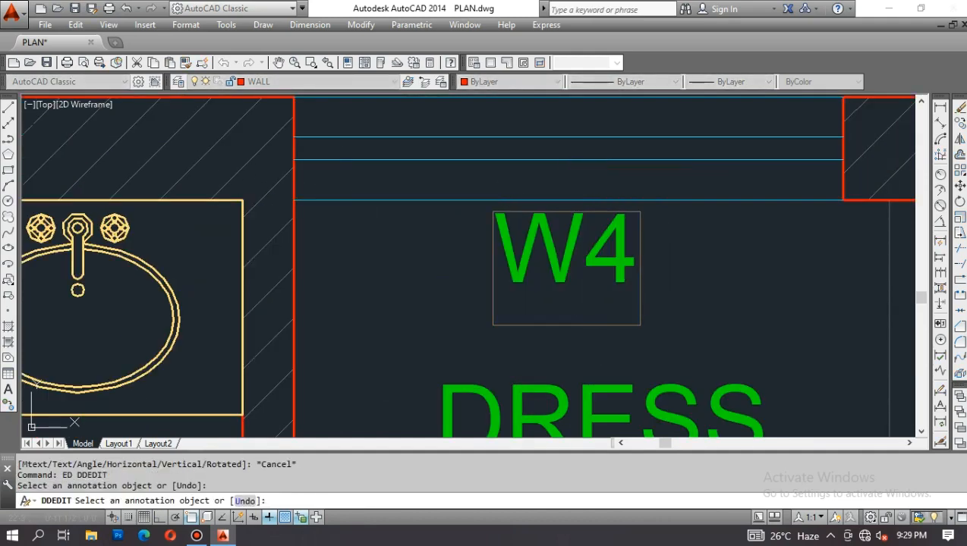
click(682, 263)
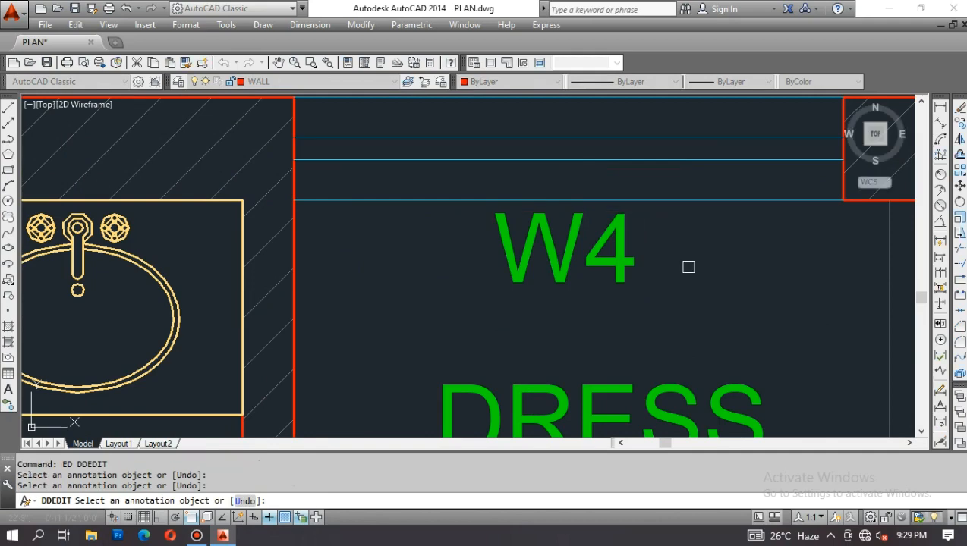
key(Escape)
scroll(348, 235, down, 4)
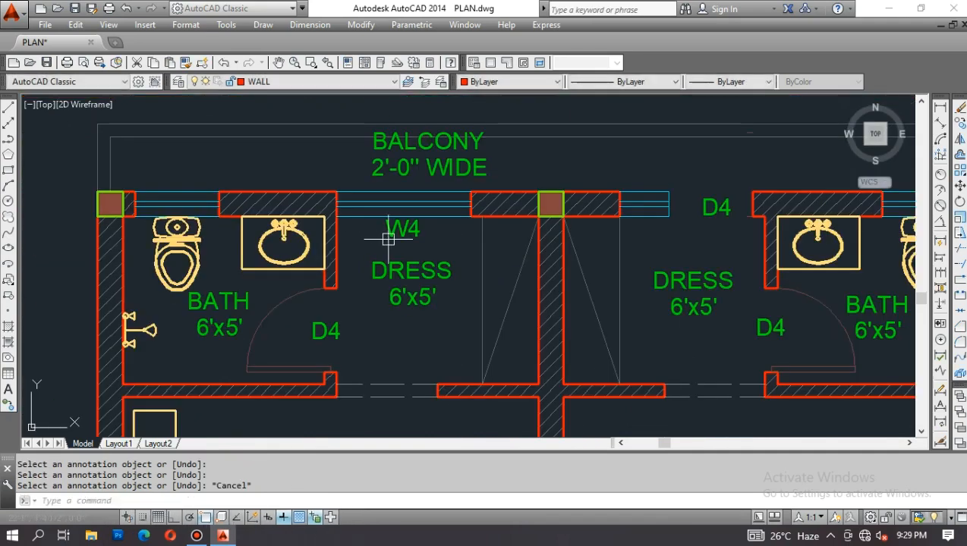
scroll(448, 251, down, 2)
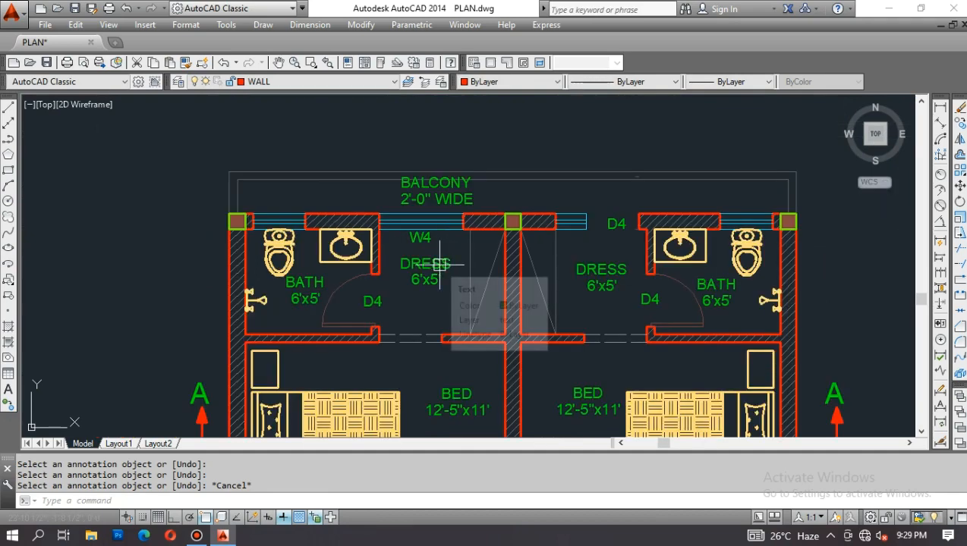
scroll(416, 325, down, 5)
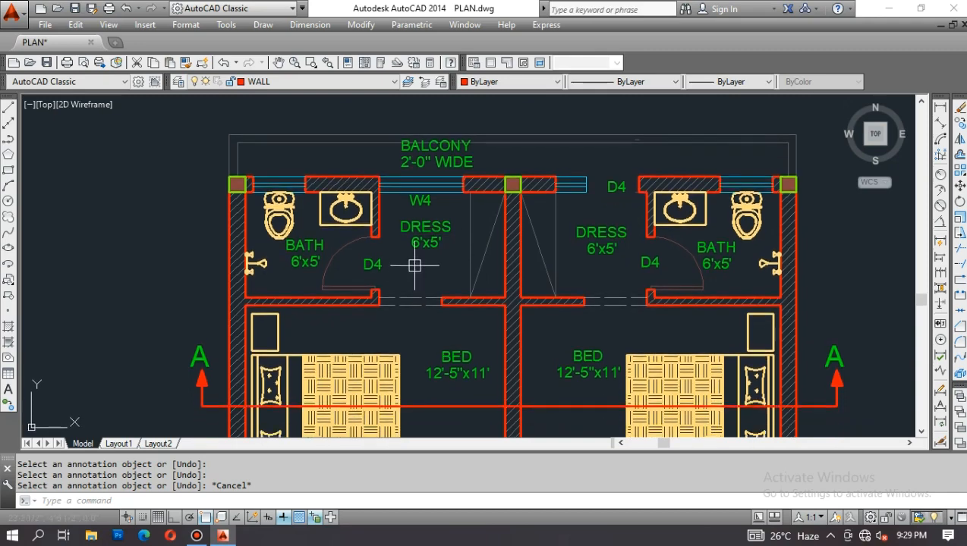
scroll(451, 361, up, 3)
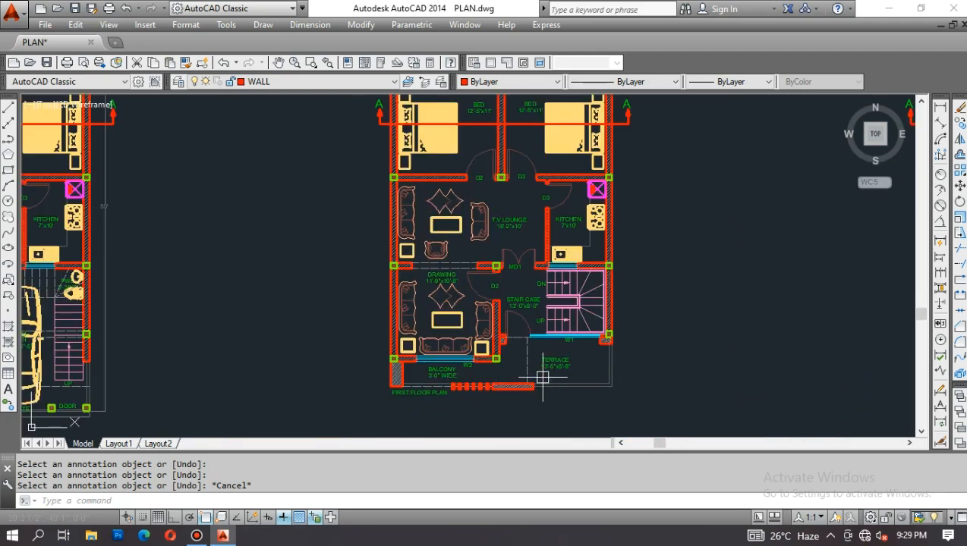
Step: Copy the W4 label from the first floor dress room window onto the kitchen window beside the staircase
scroll(467, 372, up, 2)
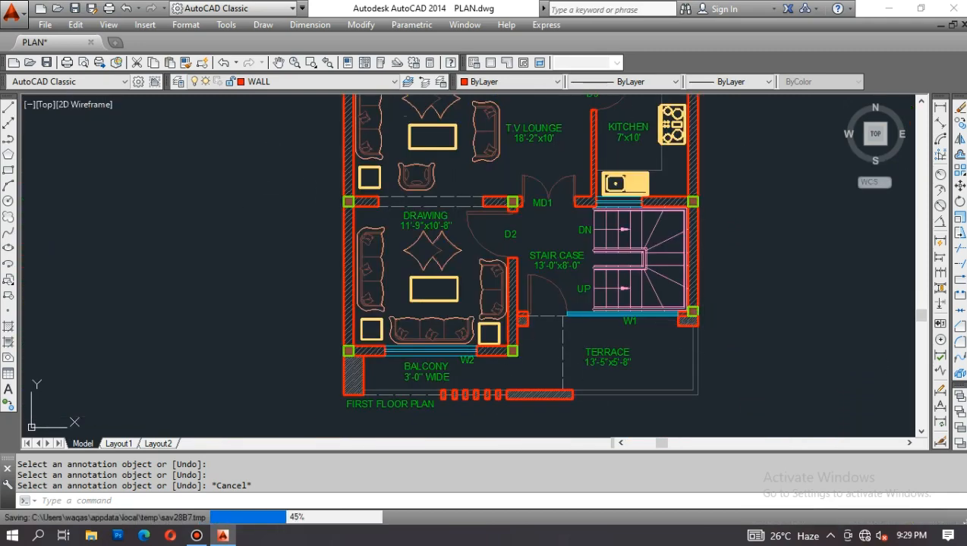
text(co)
key(Return)
scroll(533, 195, down, 5)
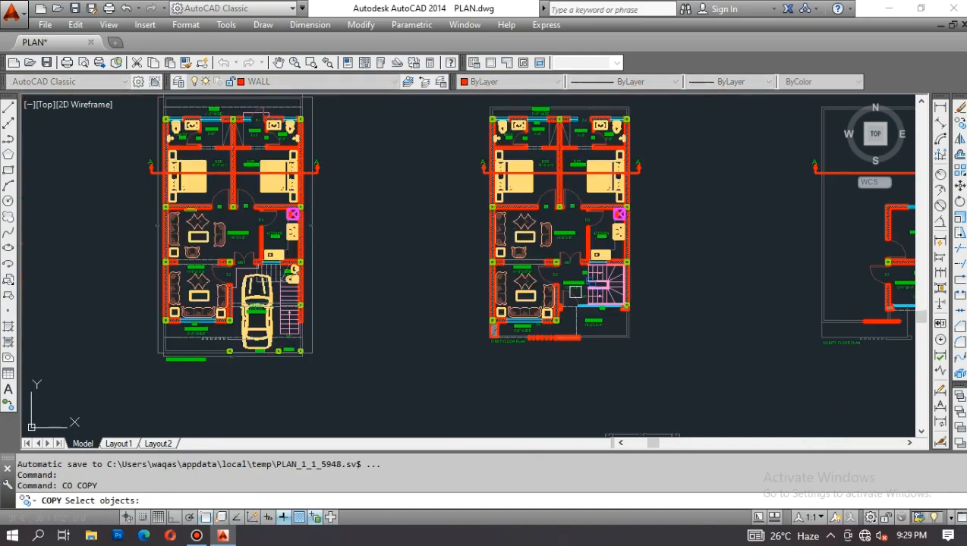
scroll(533, 194, up, 6)
click(497, 163)
key(Return)
click(501, 171)
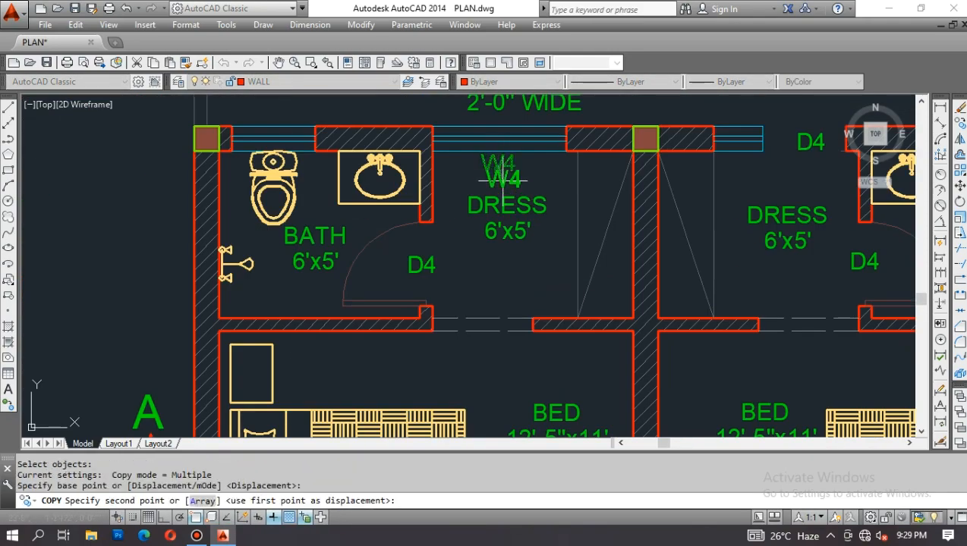
scroll(501, 172, down, 5)
scroll(533, 303, up, 5)
middle_drag(474, 124, 623, 280)
scroll(493, 328, up, 6)
click(623, 281)
key(Escape)
Step: Measure the width of the first floor kitchen window with a temporary linear dimension
text(dli)
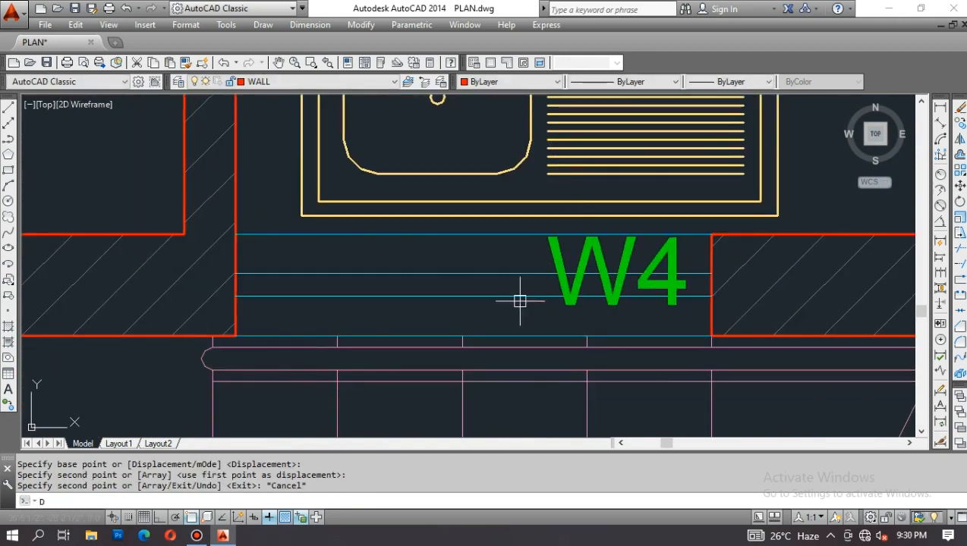
key(Return)
key(Return)
click(374, 234)
key(Escape)
Step: Change the copied label at the kitchen window to W5
text(ed)
key(Return)
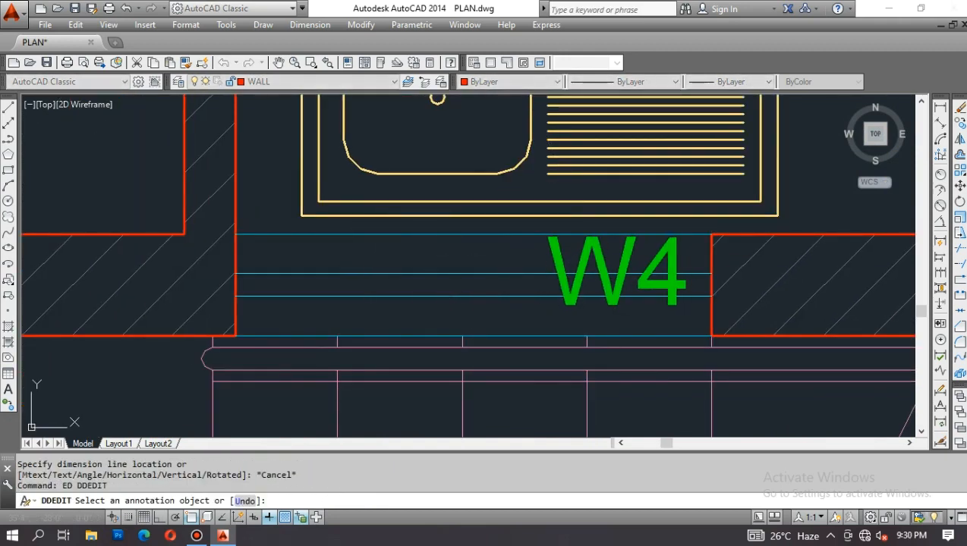
click(553, 262)
text(5)
click(773, 332)
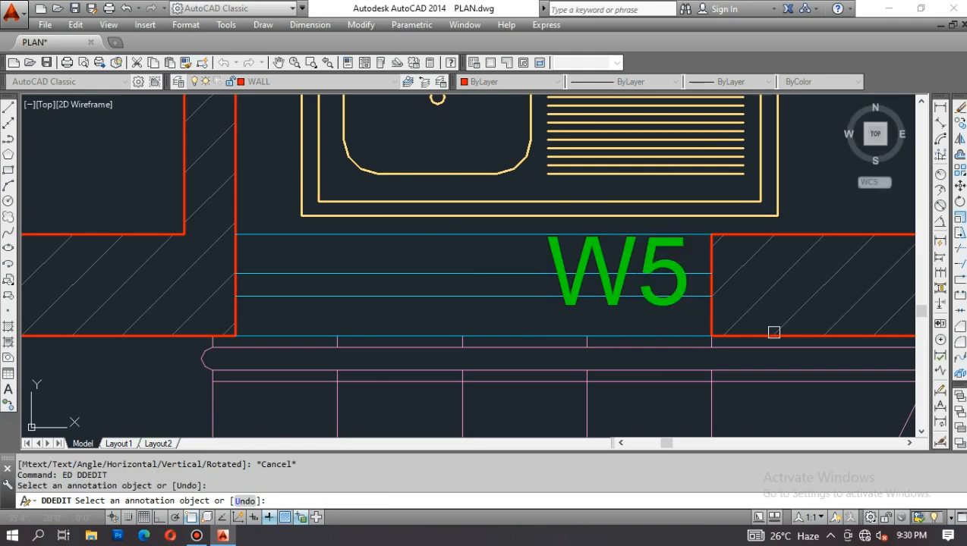
key(Escape)
Step: Measure the kitchen window again with a temporary linear dimension taken from its outer line
text(DIMLI)
key(Return)
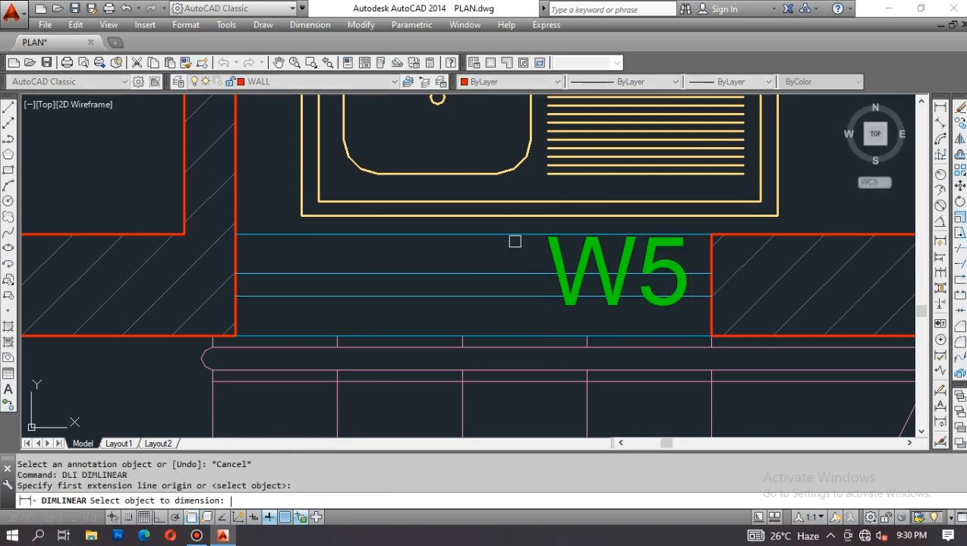
key(Return)
click(509, 235)
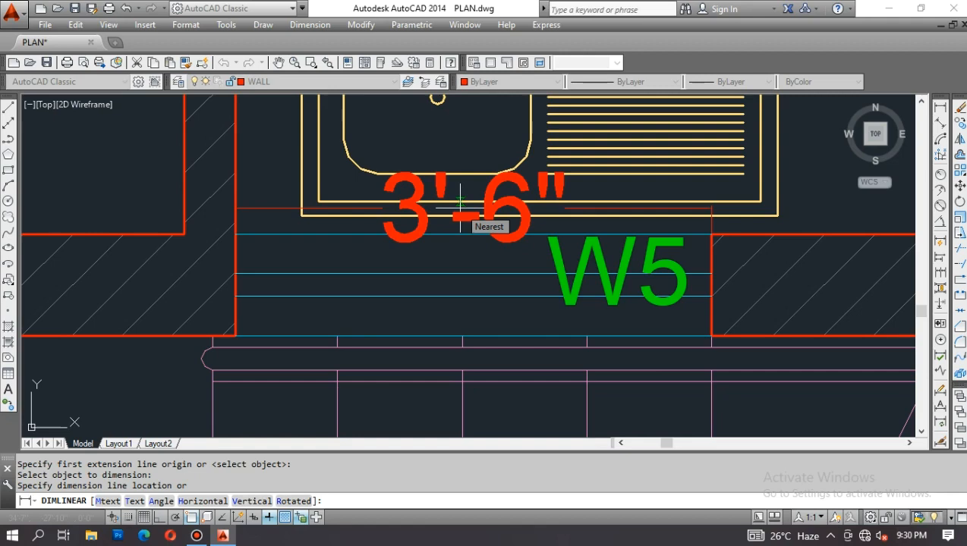
key(Escape)
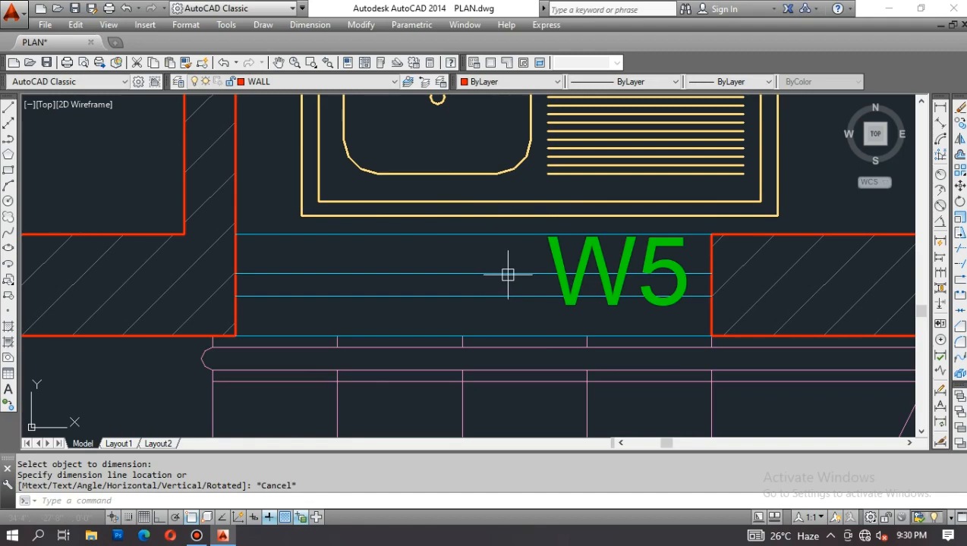
Step: Copy the W5 label from the kitchen window to just above the short dress room window next to door D4
scroll(491, 303, down, 5)
middle_drag(497, 328, 660, 263)
middle_drag(558, 345, 559, 345)
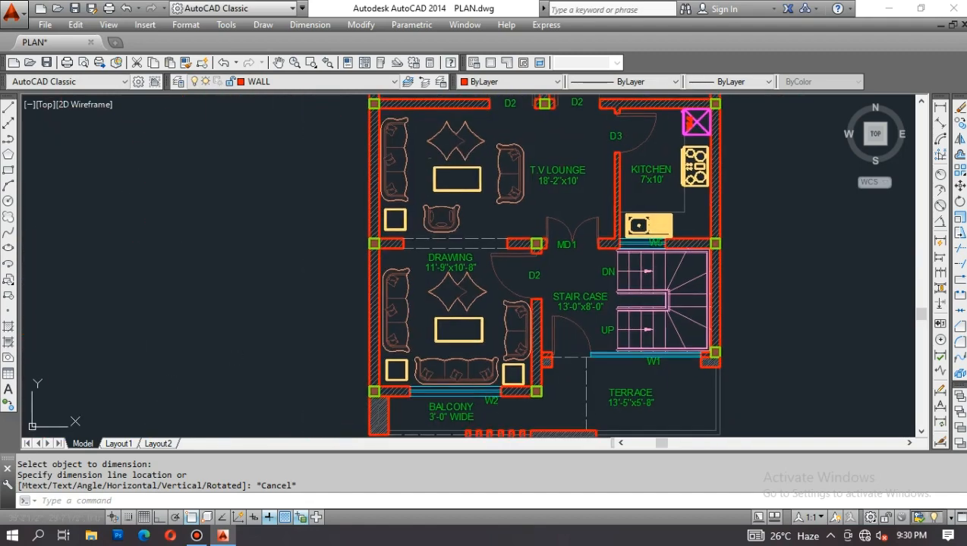
mouse_move(557, 183)
middle_down()
mouse_move(597, 206)
mouse_move(572, 347)
middle_up()
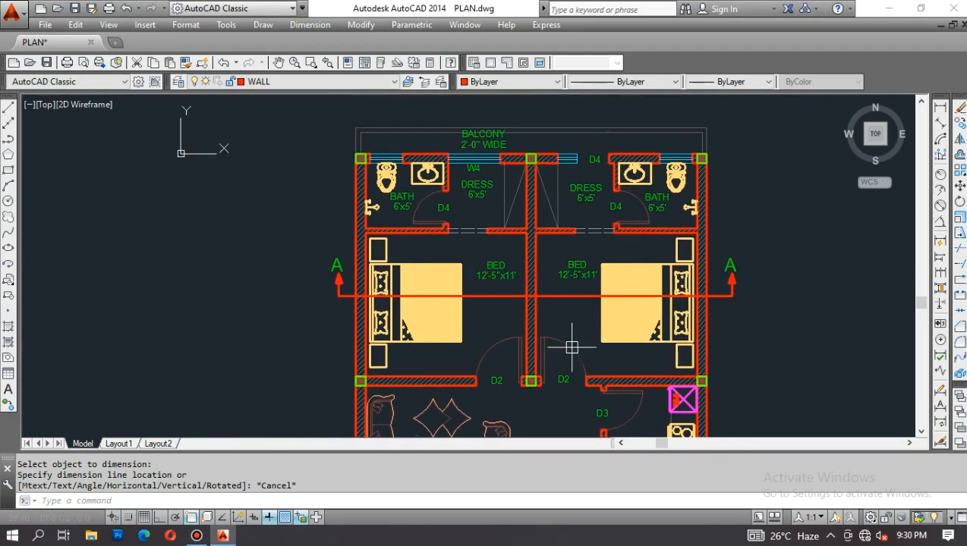
middle_drag(606, 236, 604, 307)
key(Escape)
text(co)
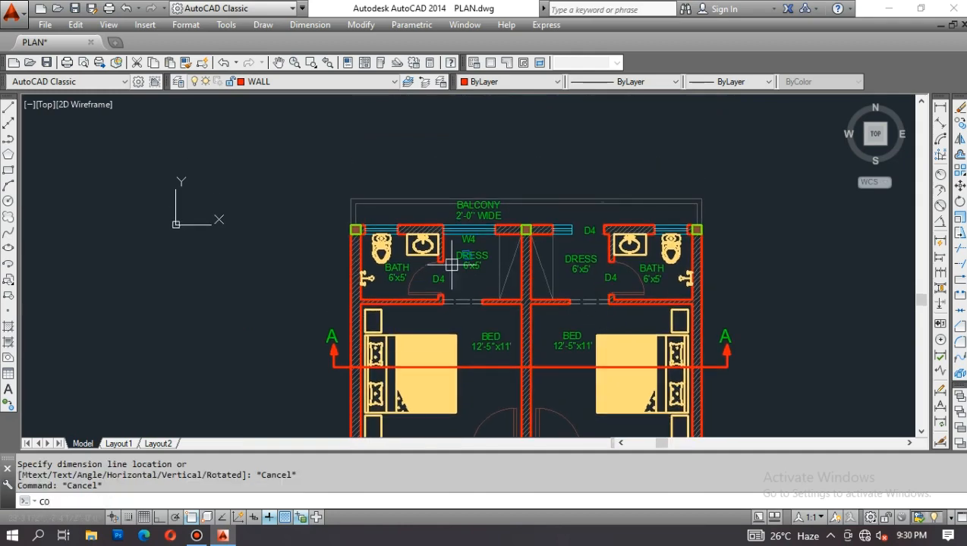
key(Return)
middle_drag(607, 356, 606, 194)
middle_drag(616, 416, 637, 343)
scroll(638, 352, up, 8)
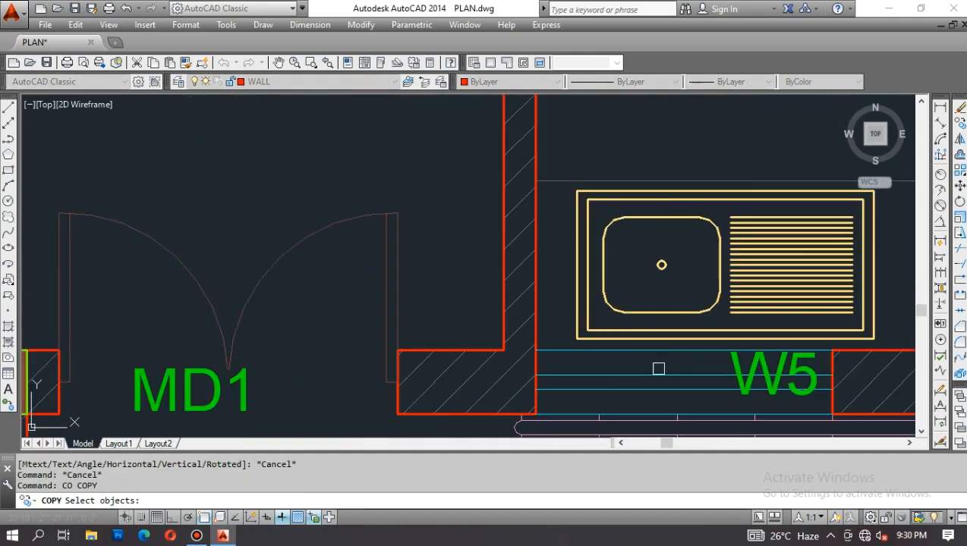
scroll(788, 392, up, 4)
click(766, 318)
key(Return)
click(742, 329)
scroll(649, 375, down, 6)
middle_drag(596, 171, 590, 349)
scroll(554, 235, up, 2)
scroll(600, 208, up, 1)
middle_drag(601, 209, 600, 303)
scroll(603, 245, up, 2)
click(621, 255)
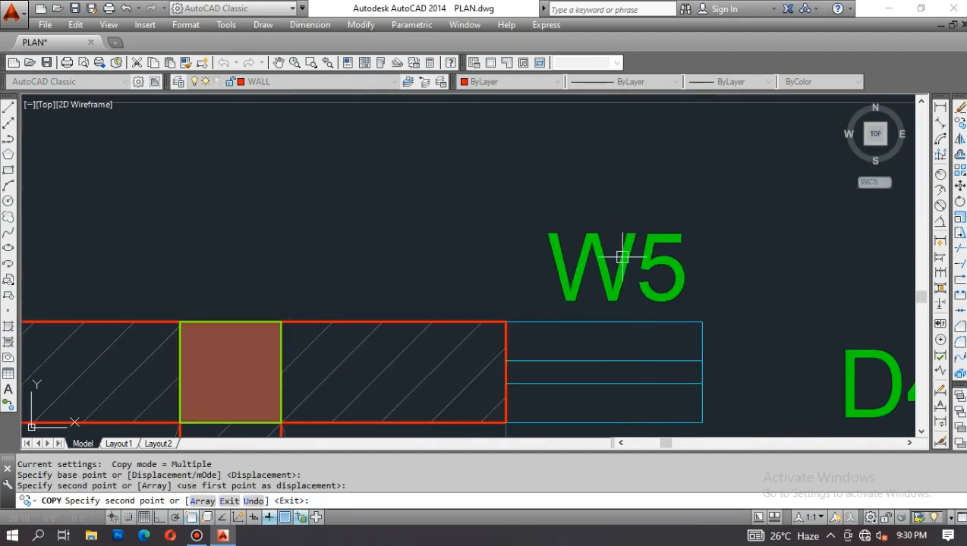
key(Escape)
Step: Change the copied label above the short dress room window to W6
text(ed)
key(Return)
drag(684, 277, 640, 279)
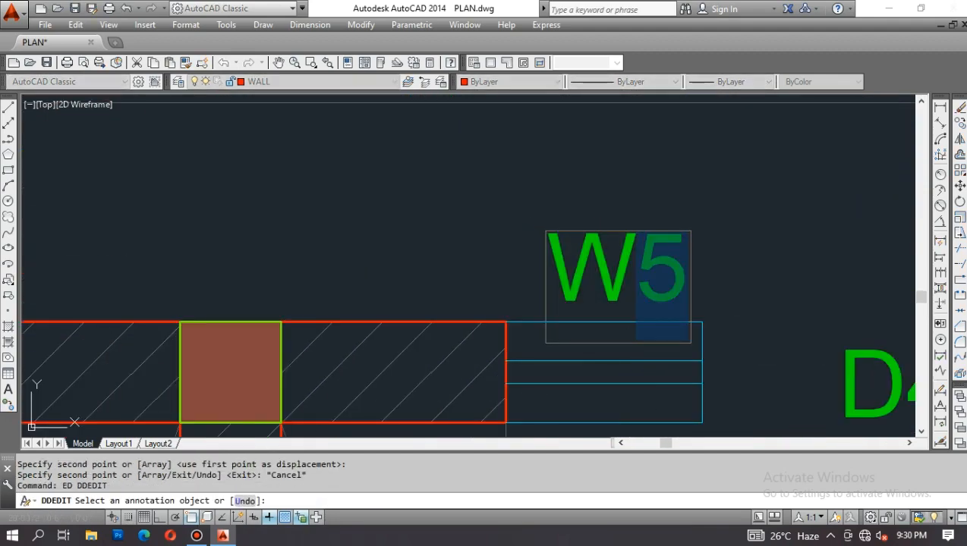
text(6)
key(Return)
key(Escape)
Step: Measure the width of the short dress room window with a temporary linear dimension
text(dli)
key(Return)
key(Return)
click(618, 323)
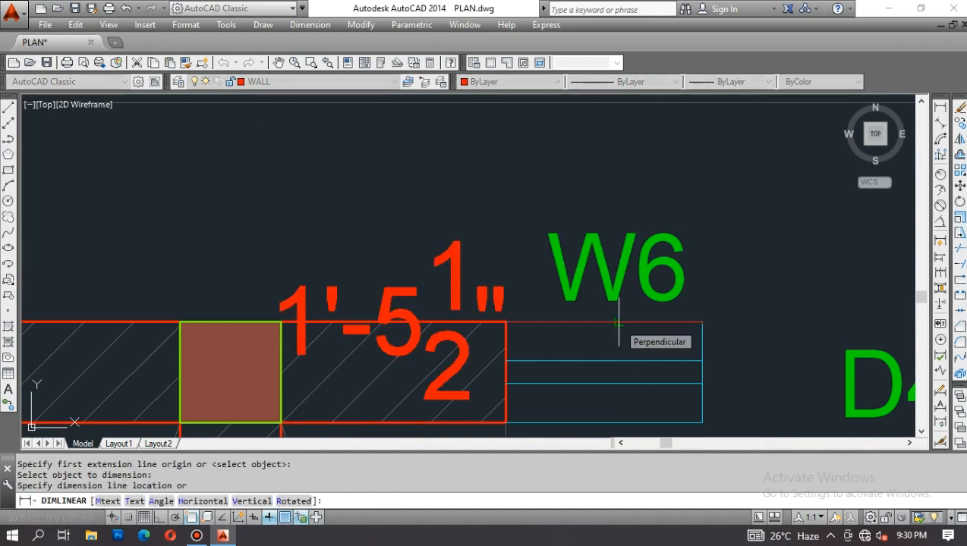
scroll(618, 322, down, 8)
key(Escape)
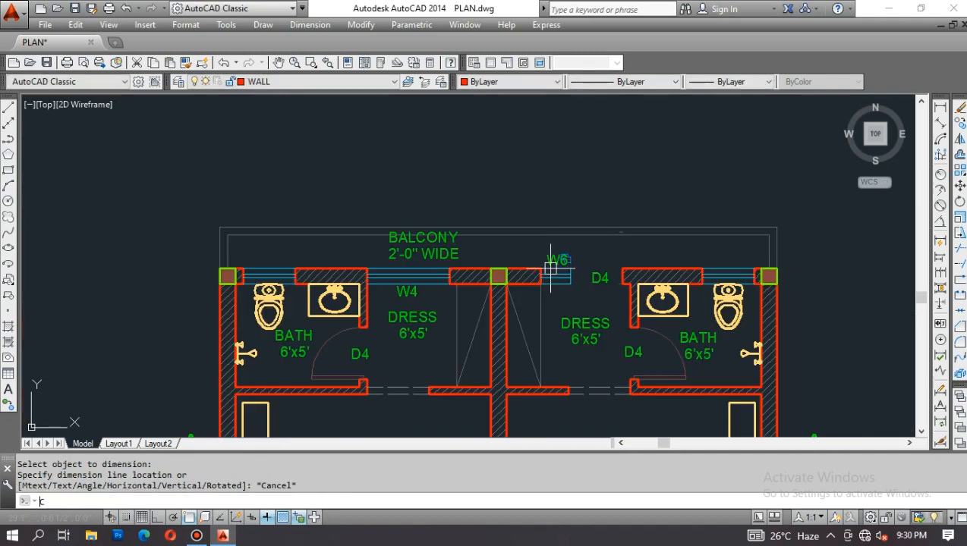
Step: Copy the W6 label to just above the window of the right-hand bath on the first floor
key(Return)
scroll(560, 268, up, 4)
click(559, 248)
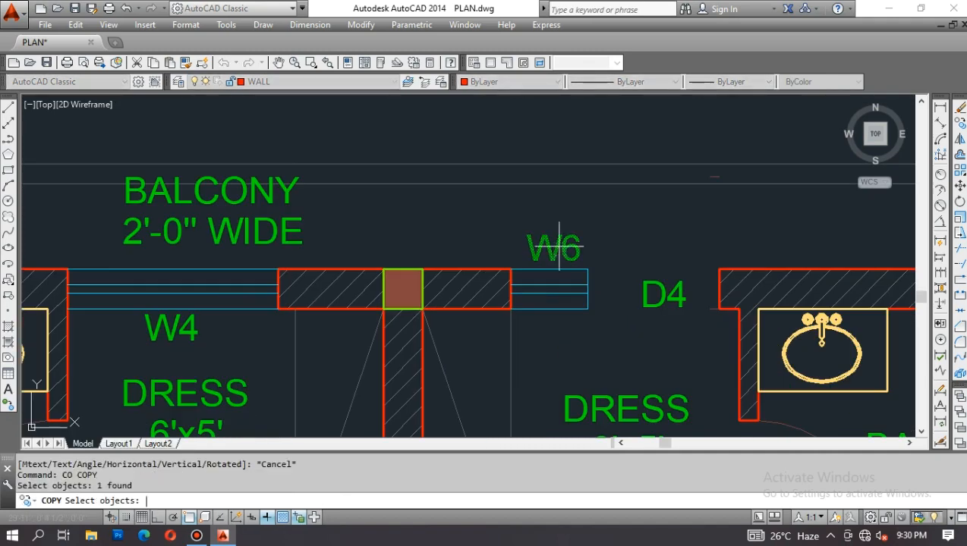
key(Return)
click(560, 247)
scroll(463, 268, down, 4)
scroll(659, 264, up, 5)
click(700, 261)
key(Escape)
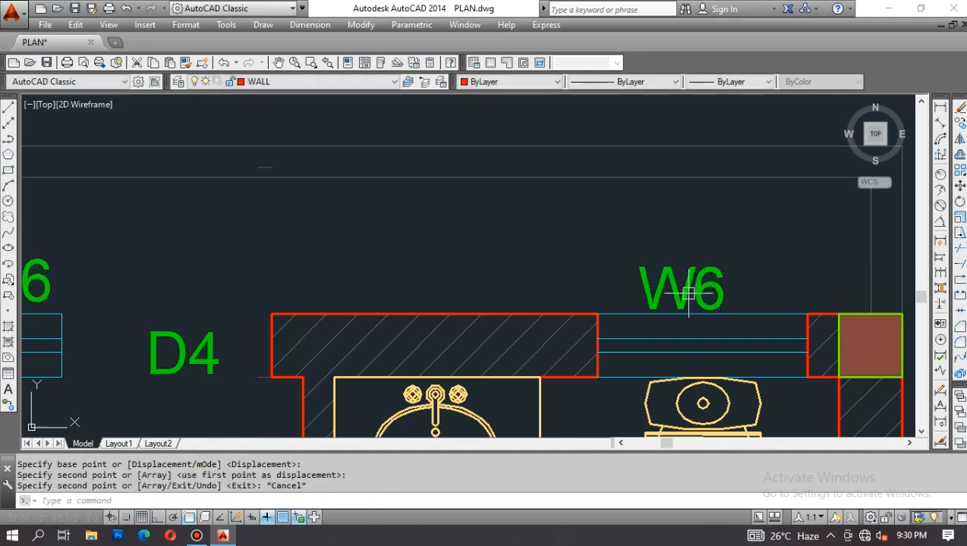
Step: Change the copied label above the right-hand bath window to V1
text(ed)
key(Return)
click(680, 287)
text(V1)
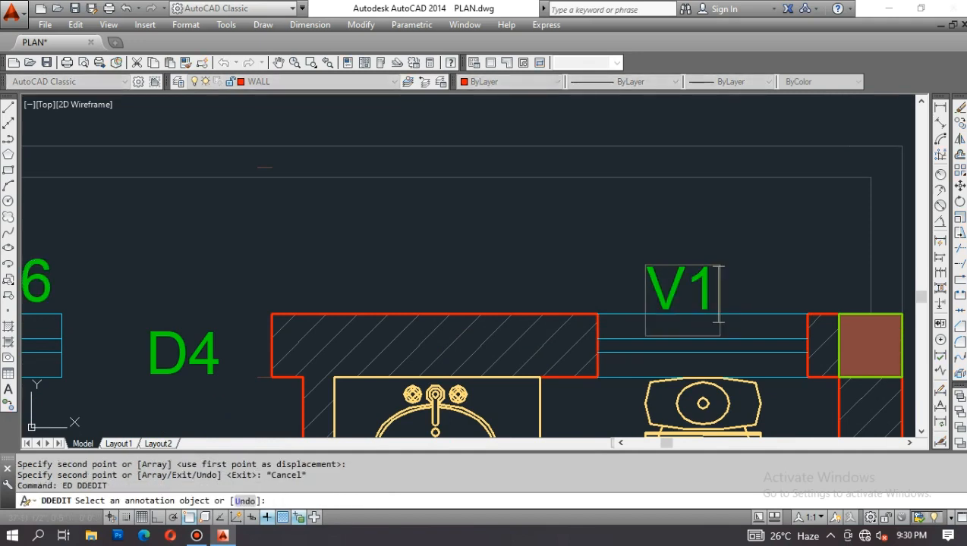
key(Return)
key(Escape)
Step: Measure the width of the right-hand bath window with a temporary linear dimension
text(dli)
key(Return)
key(Return)
click(755, 314)
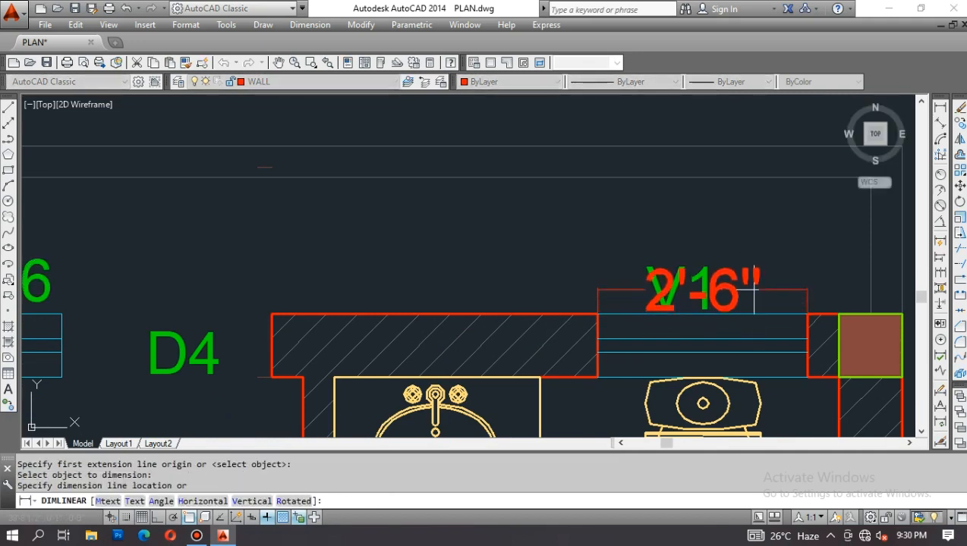
key(Escape)
Step: Copy the V1 label to just above the window of the left-hand bath
text(co)
key(Return)
click(687, 287)
key(Return)
click(675, 311)
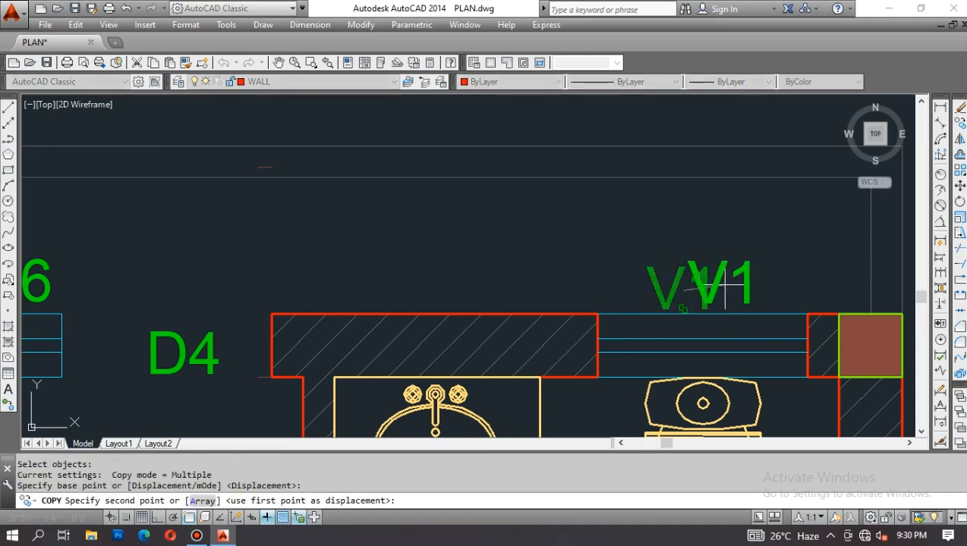
scroll(686, 302, down, 10)
scroll(559, 283, up, 10)
click(467, 393)
scroll(442, 210, down, 10)
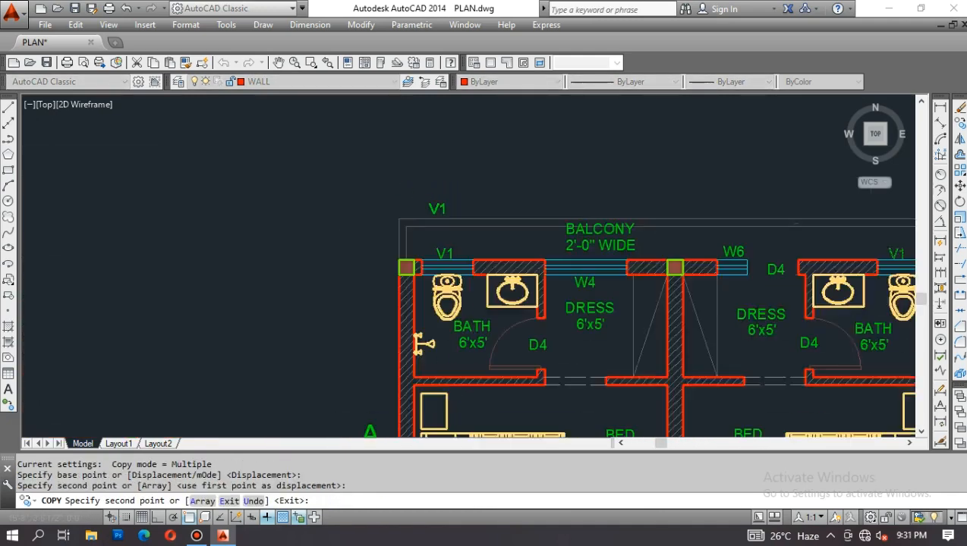
key(Escape)
mouse_move(200, 295)
middle_down()
mouse_move(384, 250)
mouse_move(427, 266)
middle_up()
scroll(768, 176, up, 7)
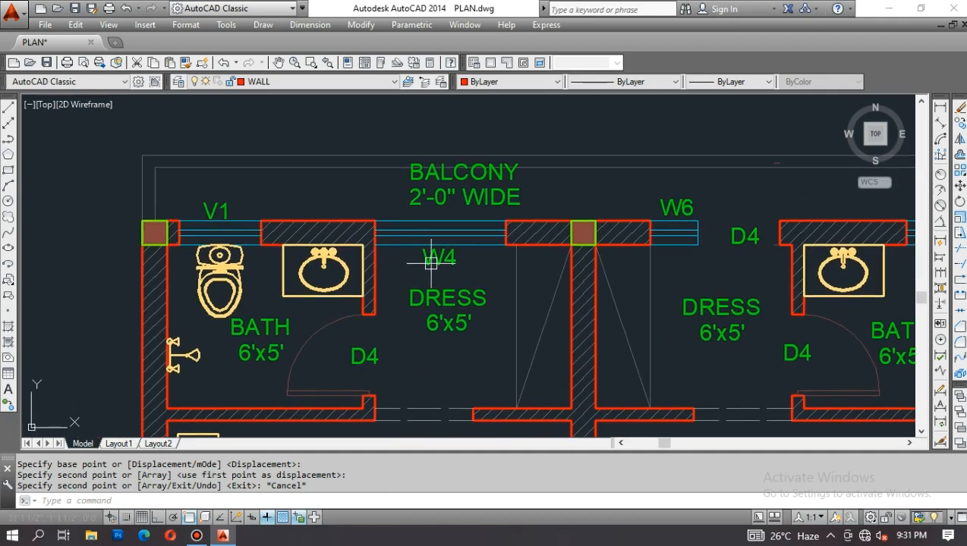
Step: Move the W4 label from below the dress room window to just above it
text(m)
key(Return)
click(431, 262)
key(Return)
click(446, 265)
scroll(407, 242, up, 4)
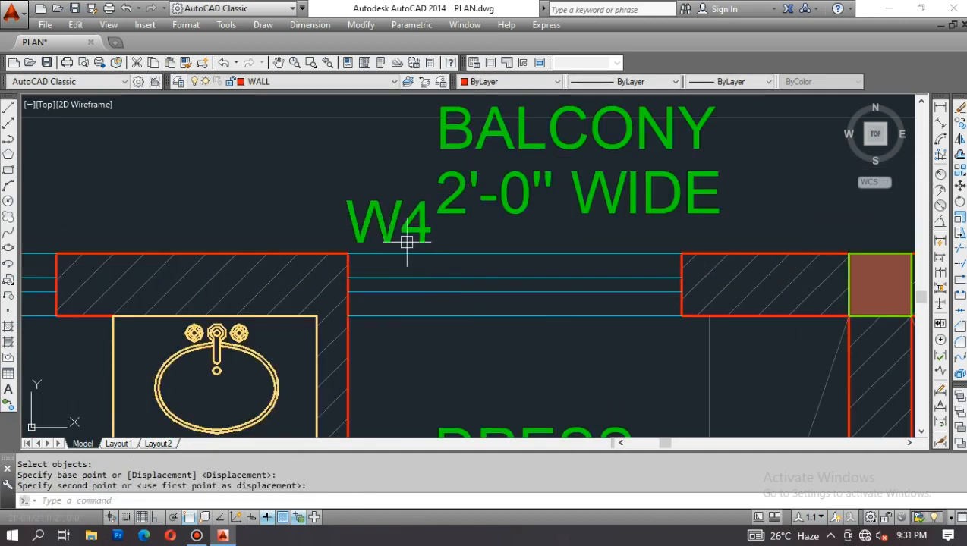
key(Escape)
Step: Move both lines of the BALCONY 2'-0" WIDE text to the right, farther away from the W4 label
middle_drag(632, 212, 506, 281)
text(m)
click(505, 273)
click(497, 202)
key(space)
click(634, 257)
click(756, 264)
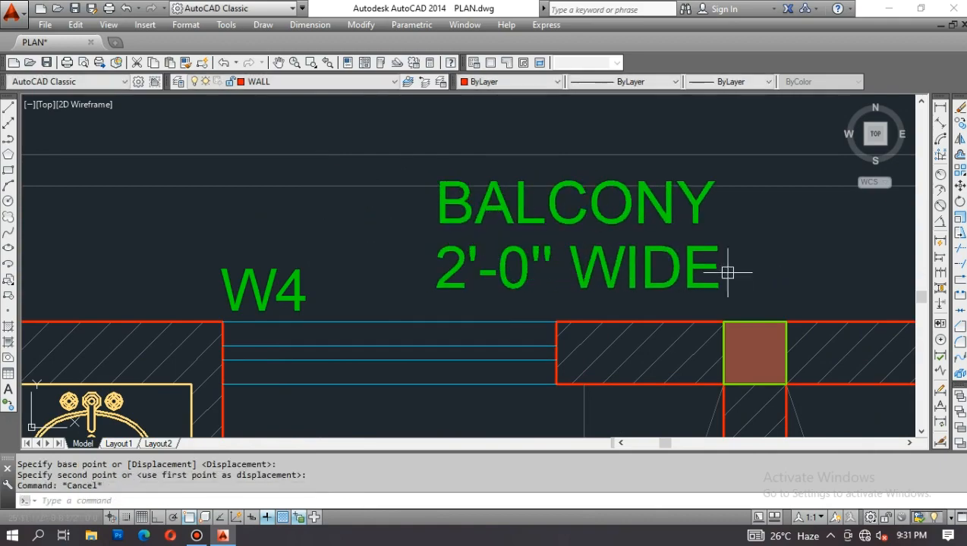
Step: Start a copy of the rear window labels, selecting both V1 labels, W4 and W6 on the first floor plan
text(co)
scroll(721, 274, down, 3)
key(Return)
click(362, 282)
click(535, 282)
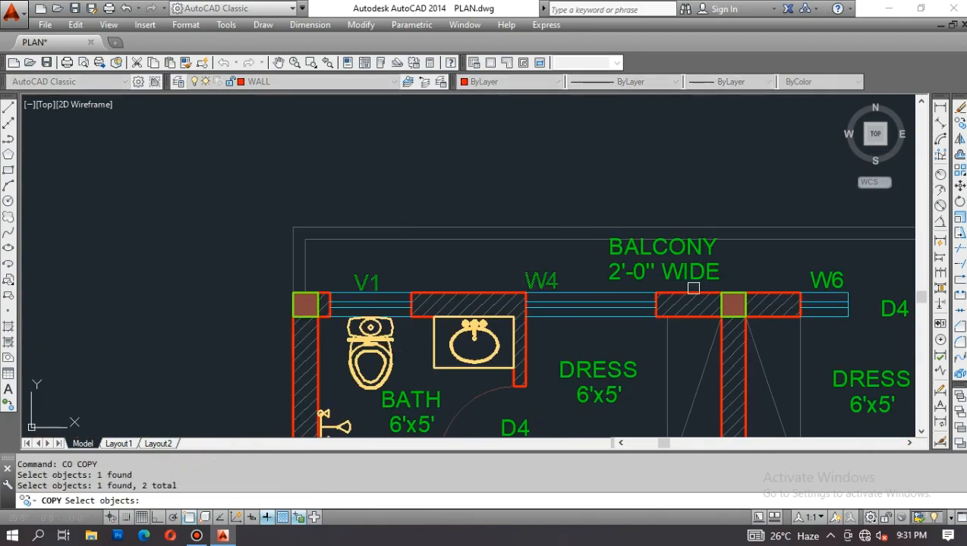
middle_drag(693, 287, 365, 272)
click(499, 264)
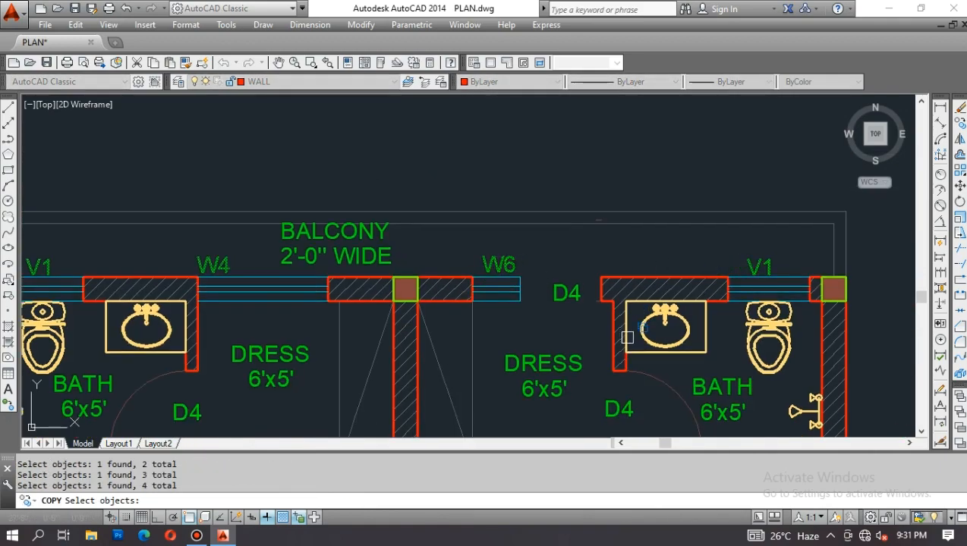
Step: Add the W2 label at the balcony window and the W5 label at the kitchen window to the copy selection
middle_drag(627, 337, 611, 250)
scroll(584, 295, down, 5)
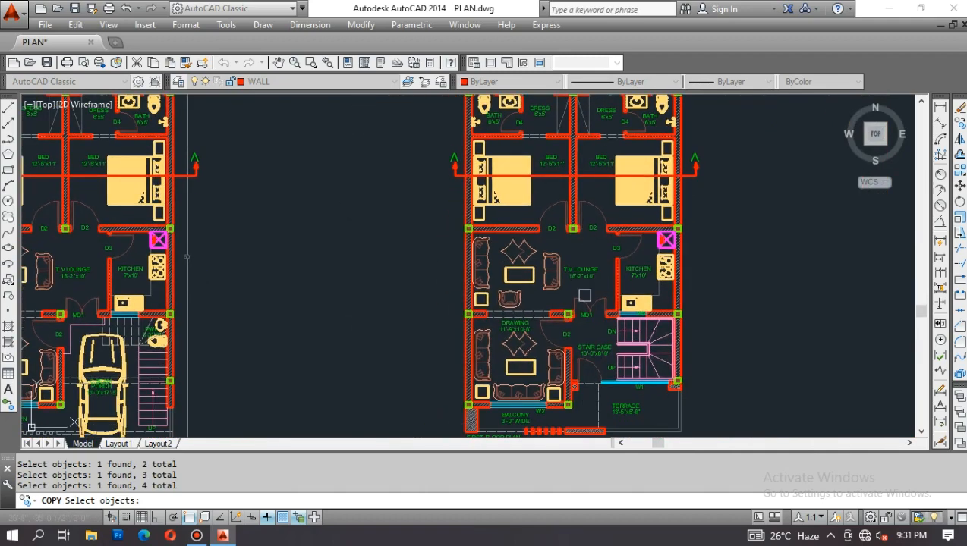
scroll(577, 399, up, 4)
click(462, 427)
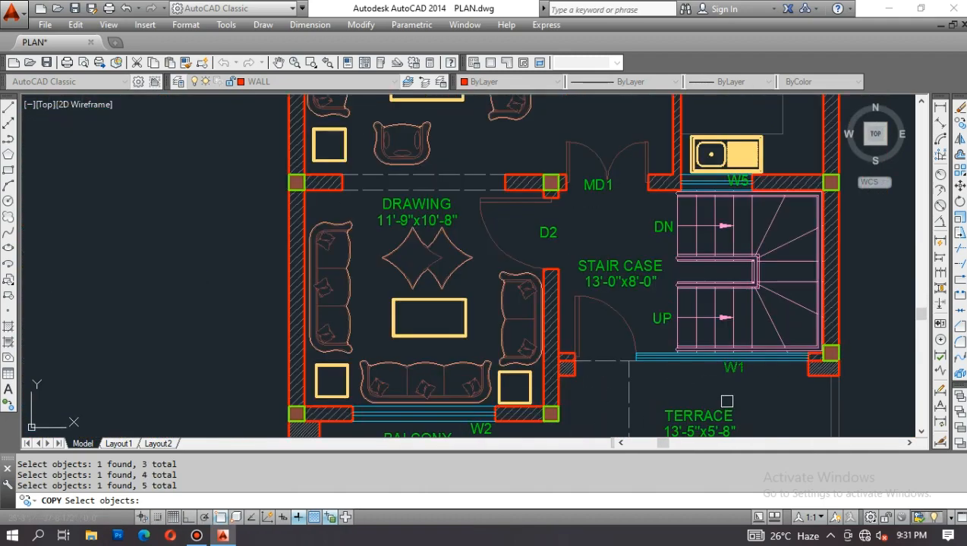
scroll(738, 371, up, 3)
shift+click(730, 347)
scroll(711, 347, down, 4)
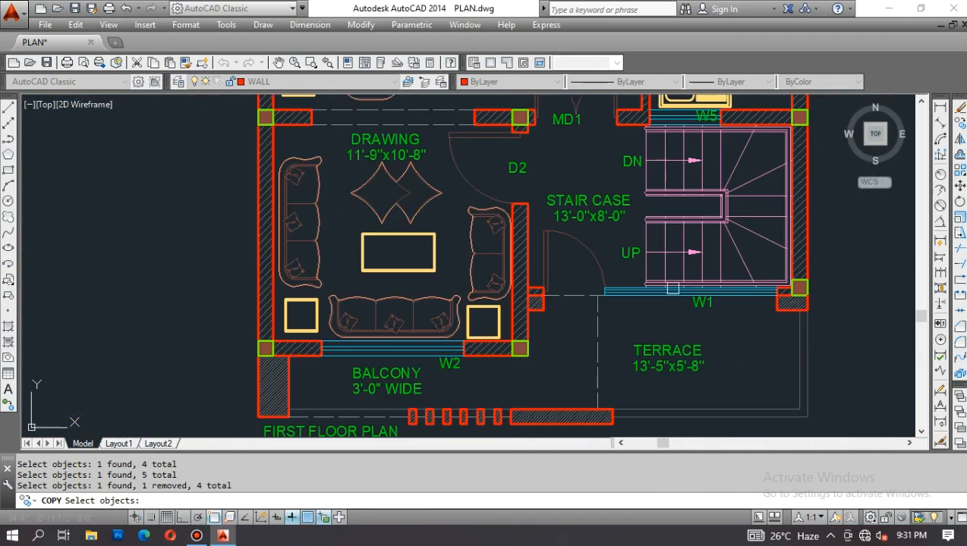
scroll(465, 376, up, 2)
click(438, 365)
scroll(483, 394, down, 3)
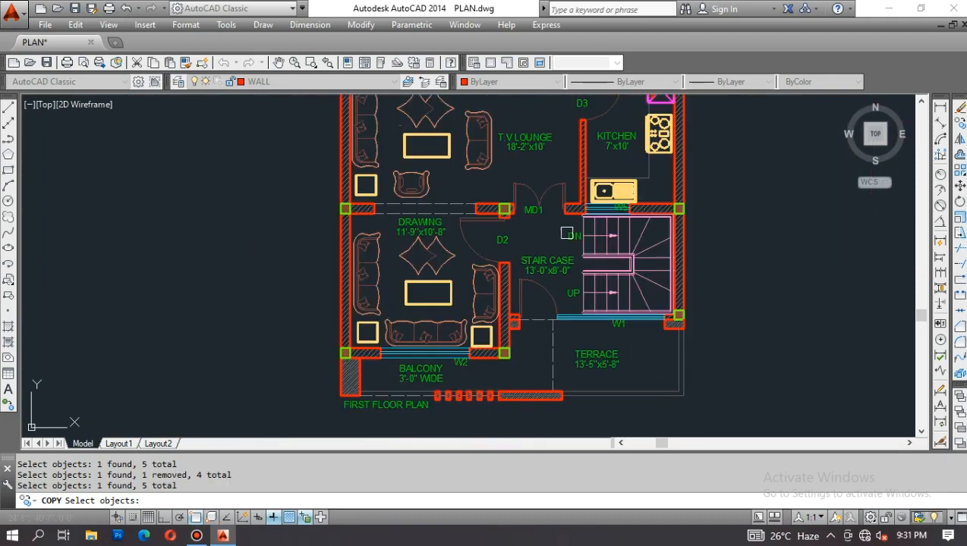
scroll(620, 190, up, 6)
click(646, 293)
scroll(577, 205, down, 5)
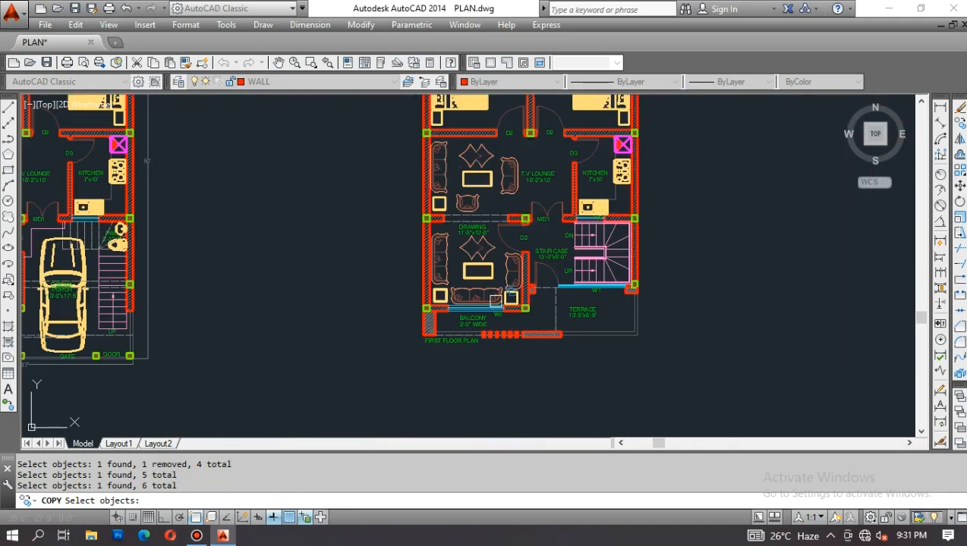
Step: Remove the W2 label at the first floor balcony window from the copy selection
scroll(485, 273, up, 4)
scroll(546, 250, down, 4)
middle_drag(46, 245, 194, 244)
scroll(204, 233, up, 3)
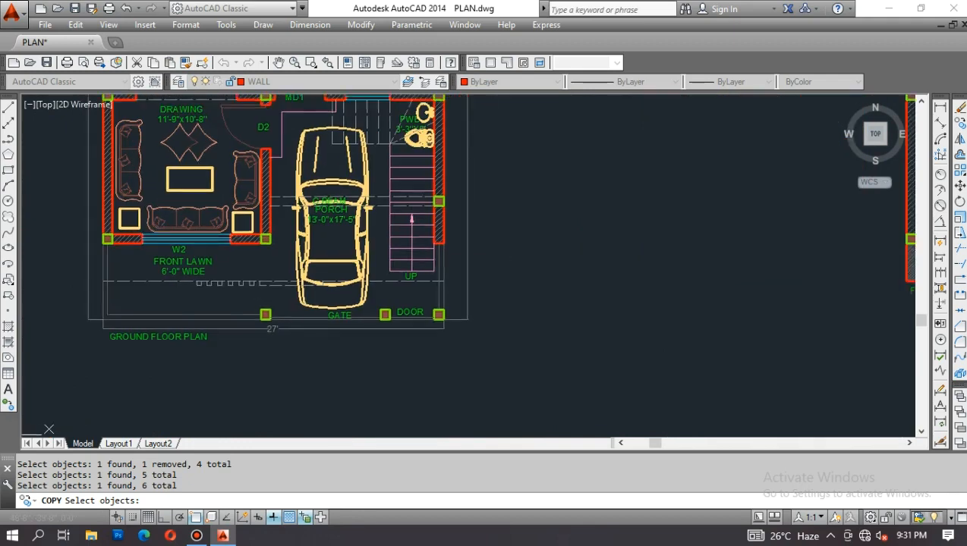
middle_drag(485, 275, 156, 281)
scroll(747, 273, up, 4)
scroll(577, 277, up, 2)
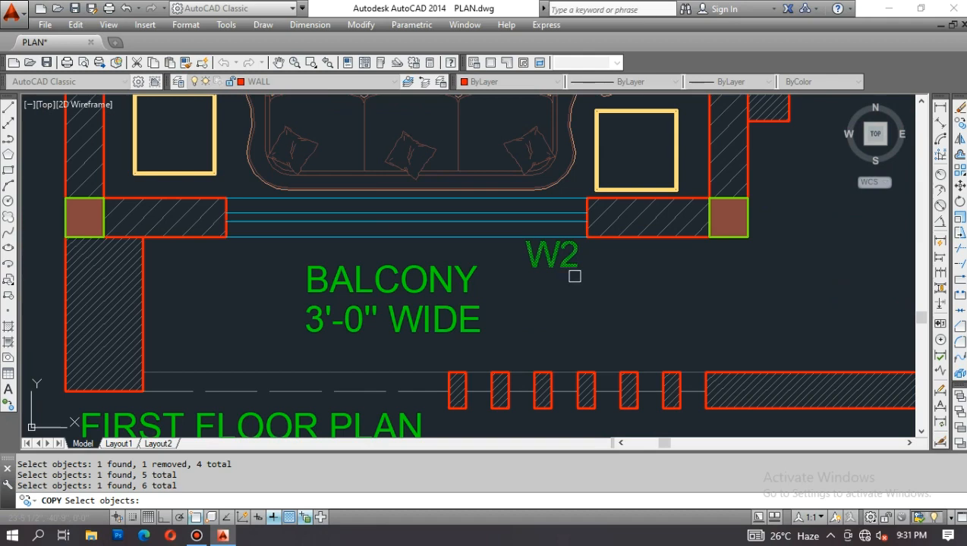
shift+click(569, 260)
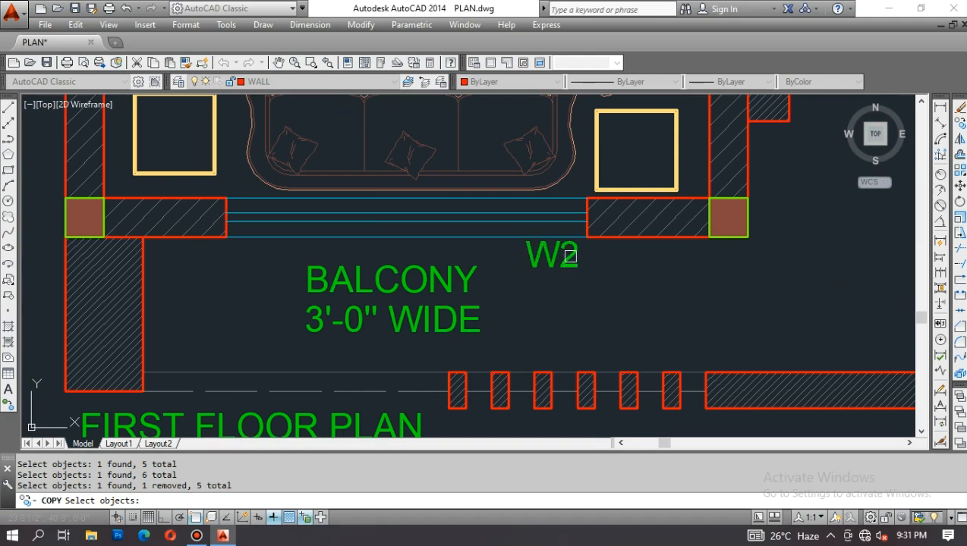
Step: Copy the selected V1, W4, W6 and W5 labels from the first floor plan to the ground floor plan, using the rear outer wall corner as reference
scroll(522, 333, down, 6)
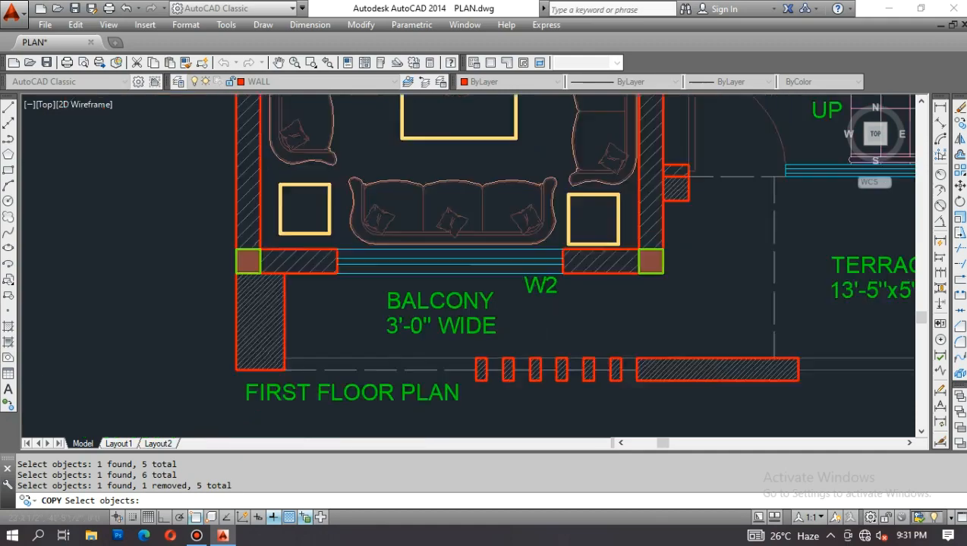
mouse_move(657, 226)
middle_down()
mouse_move(624, 366)
mouse_move(657, 373)
mouse_move(674, 322)
middle_up()
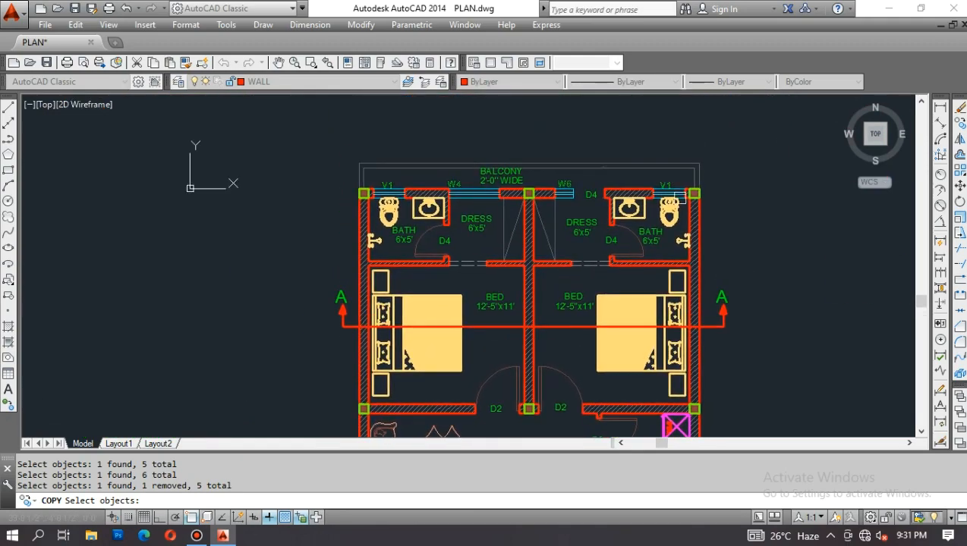
scroll(693, 166, up, 2)
key(Return)
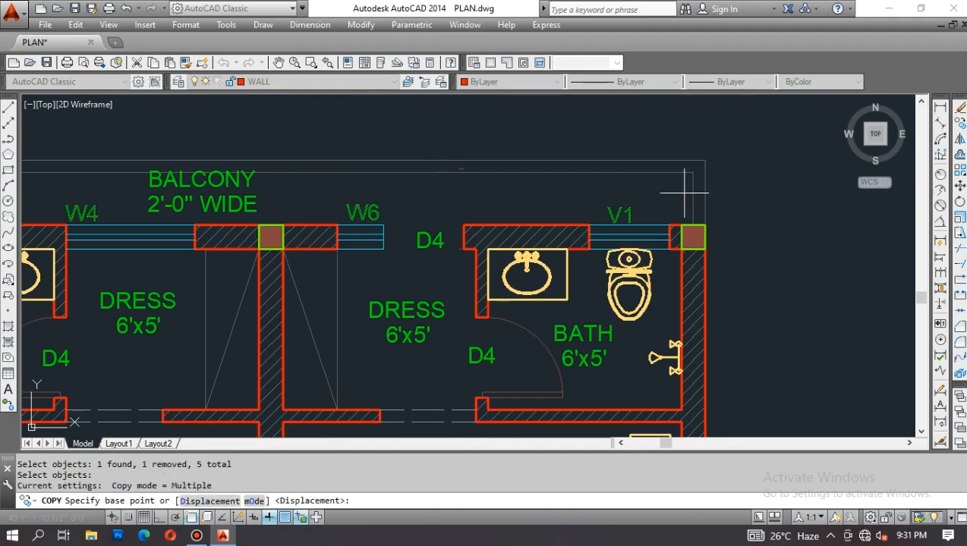
click(706, 226)
scroll(690, 215, down, 6)
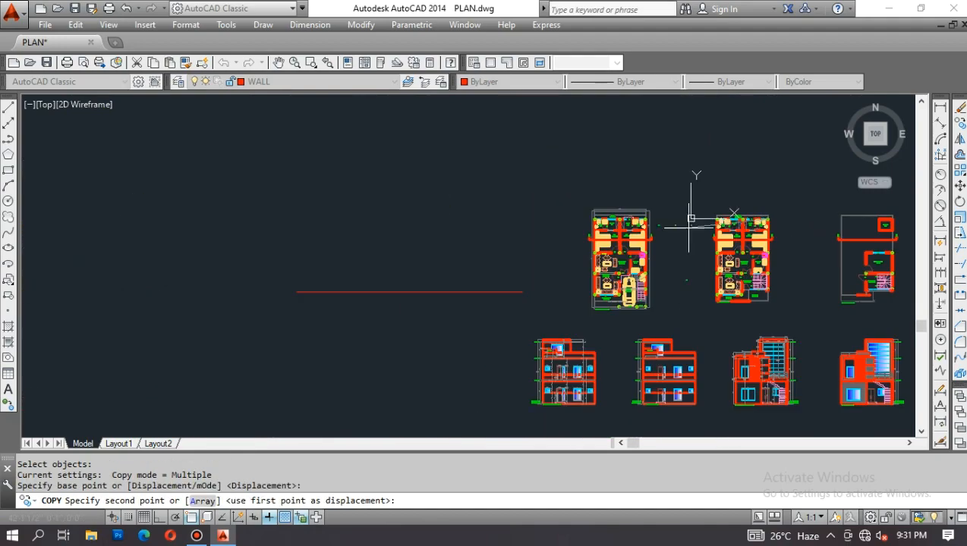
scroll(675, 225, up, 4)
scroll(512, 161, up, 4)
click(511, 152)
key(Escape)
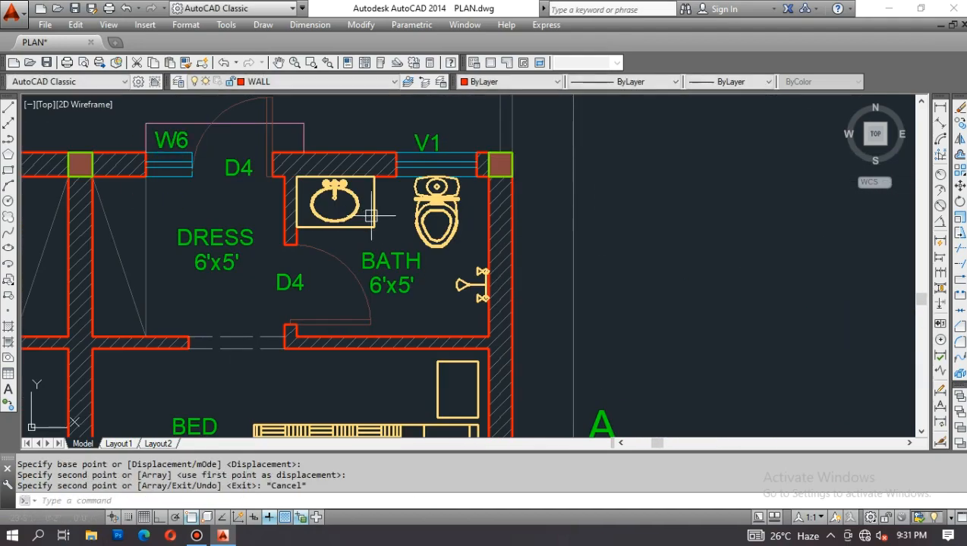
Step: Move both lines of the REAR 4'-0" WIDE text up and to the right, away from the W4 label
middle_drag(371, 215, 686, 307)
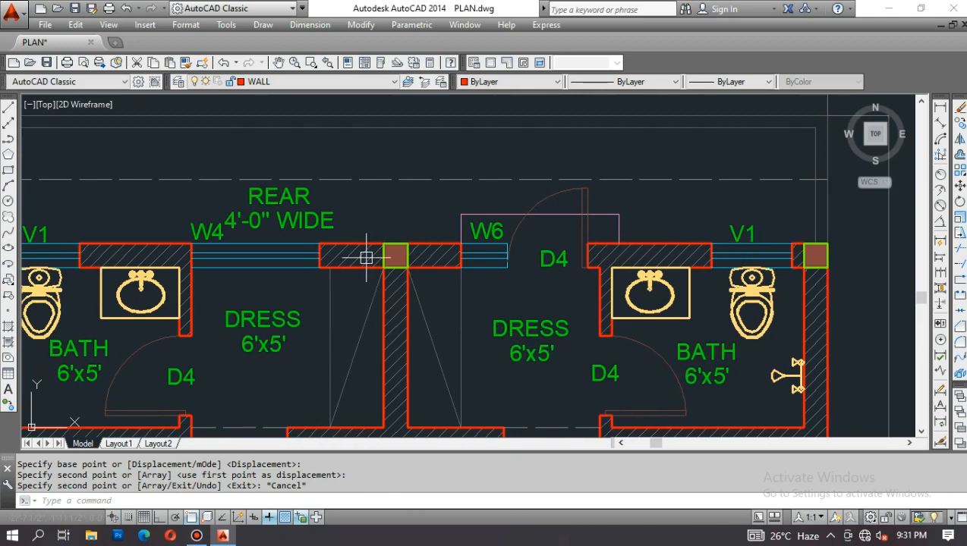
middle_drag(366, 254, 489, 256)
middle_drag(390, 232, 404, 266)
text(m)
key(Return)
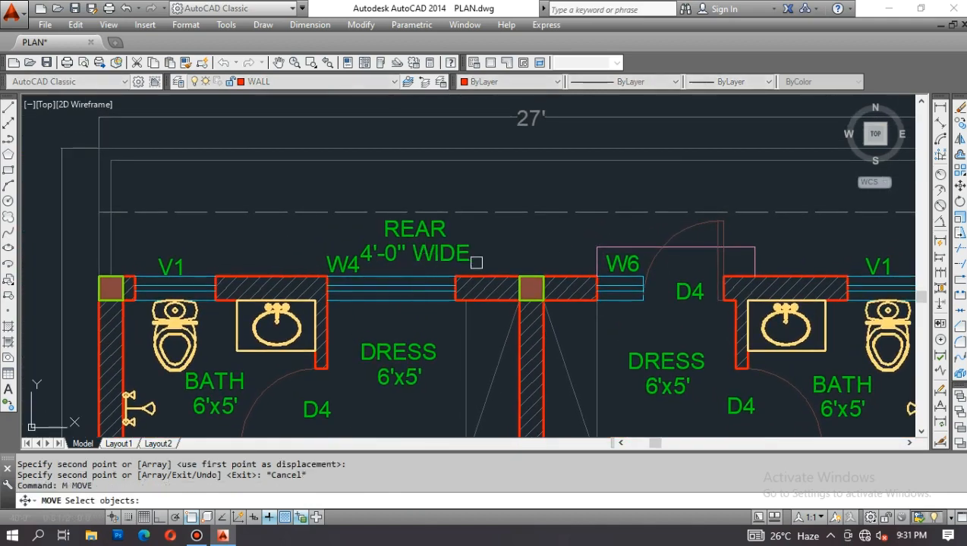
click(353, 214)
click(474, 266)
key(Return)
click(436, 263)
click(493, 234)
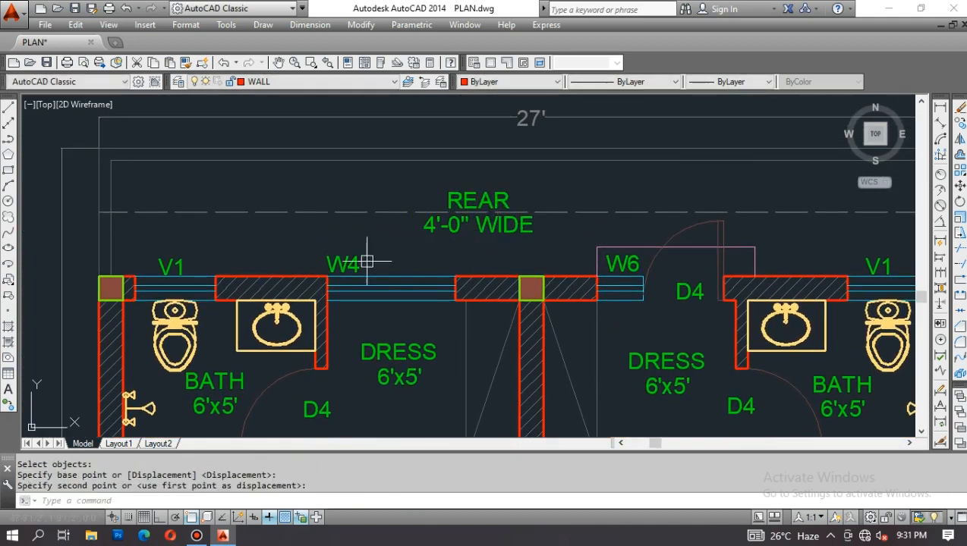
Step: Copy the W1 label from the first floor terrace window to just below the staircase window on the mumty floor plan
scroll(391, 119, down, 6)
middle_drag(429, 341, 425, 199)
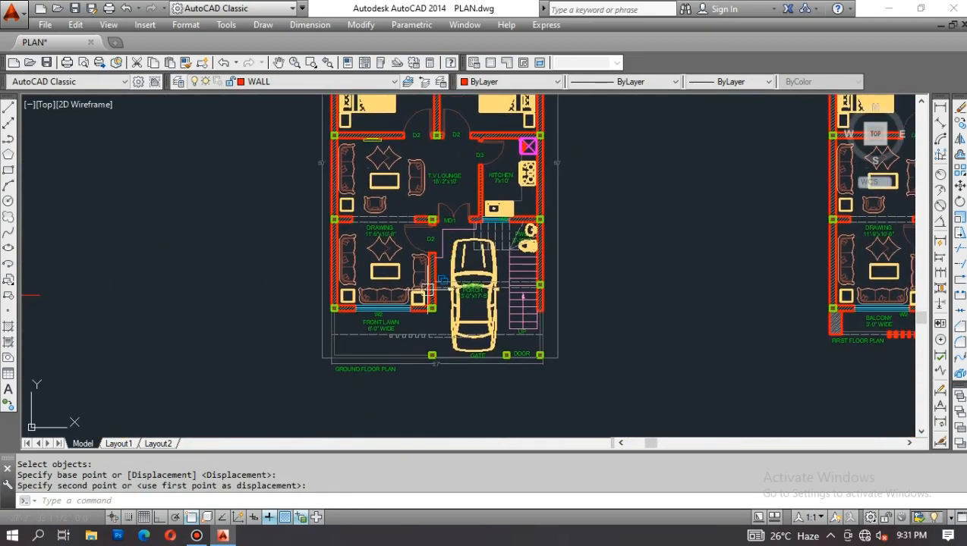
scroll(469, 274, up, 4)
scroll(551, 141, up, 5)
scroll(551, 141, down, 15)
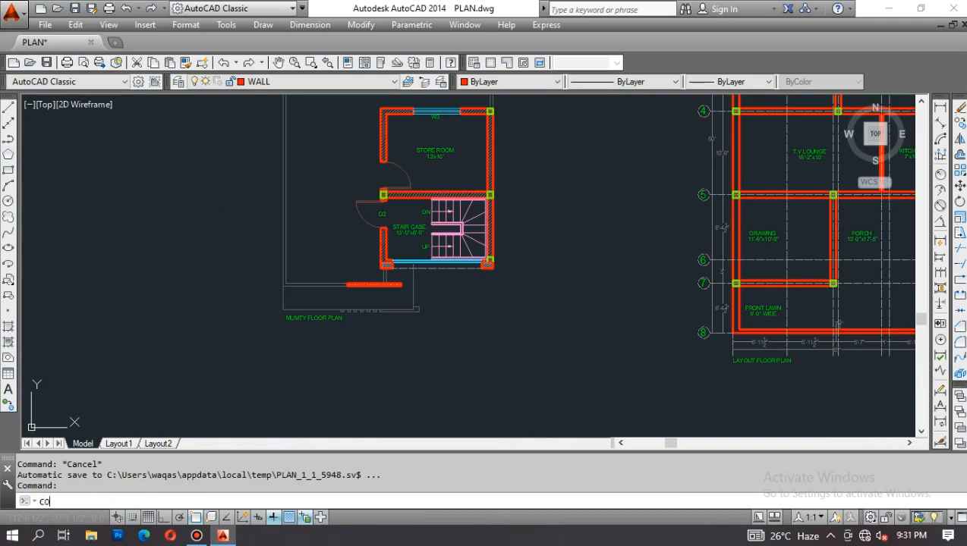
key(space)
scroll(744, 238, down, 5)
scroll(539, 255, up, 5)
scroll(585, 198, up, 8)
click(518, 263)
key(space)
click(517, 263)
scroll(308, 257, down, 2)
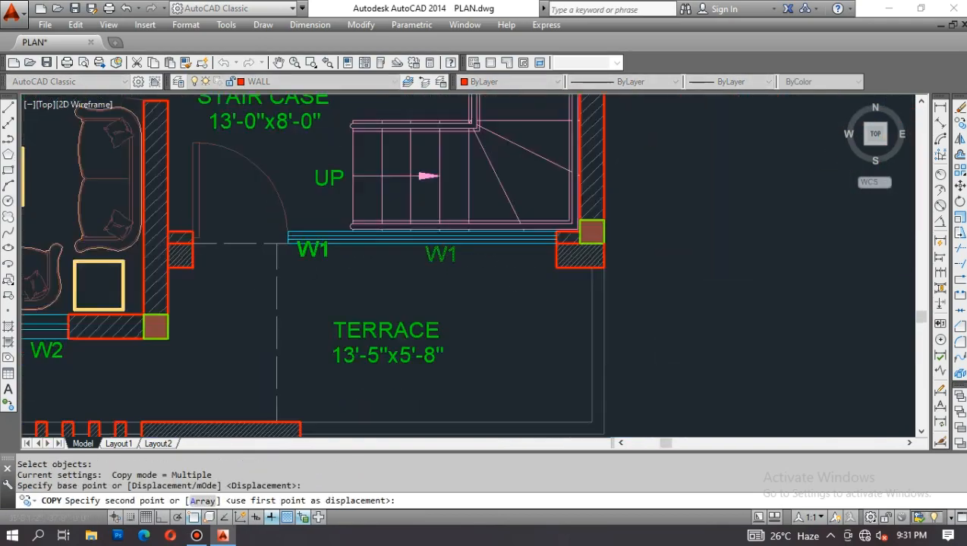
scroll(319, 252, down, 2)
scroll(675, 239, up, 6)
click(672, 227)
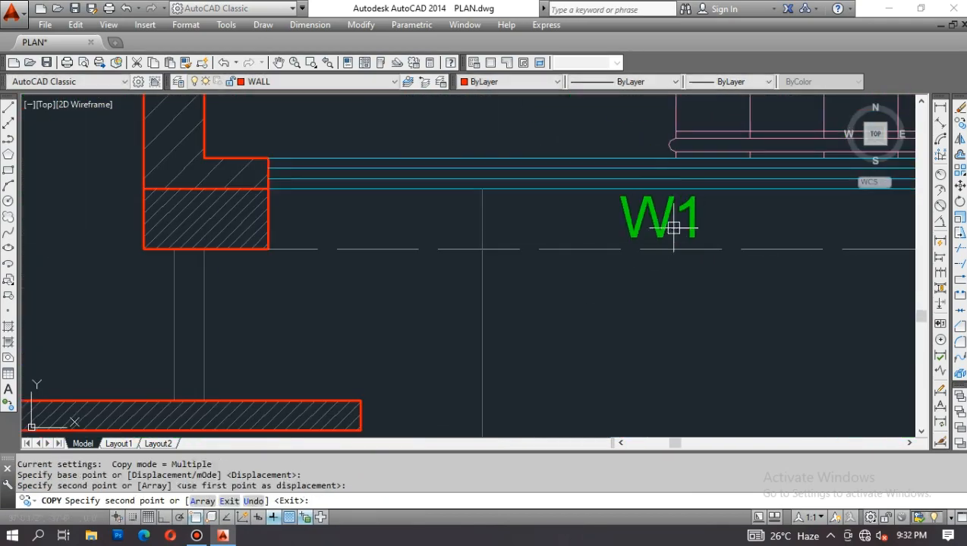
key(Escape)
Step: Measure the width of the MD1 main door opening on the ground floor plan with a temporary linear dimension
scroll(673, 227, down, 6)
middle_drag(408, 253, 609, 258)
scroll(563, 348, up, 8)
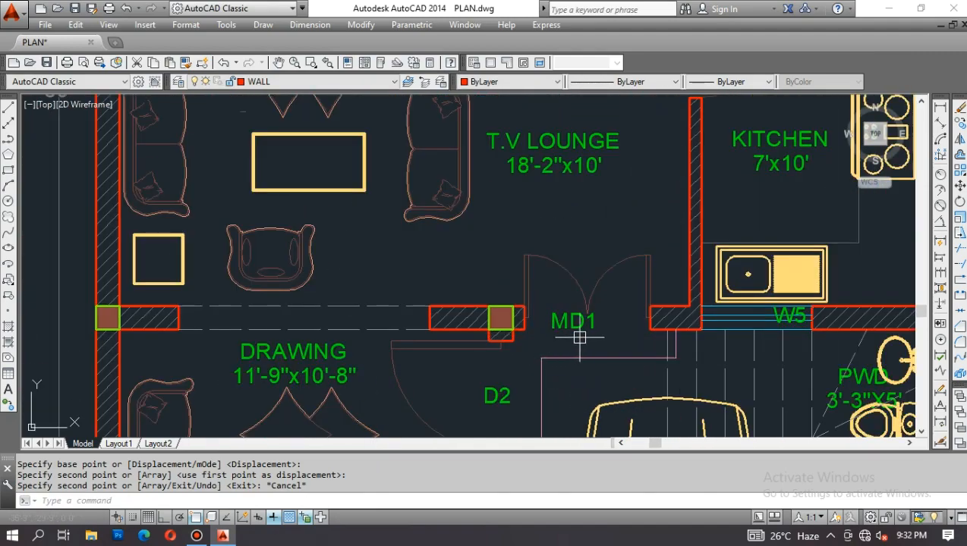
text(dli)
key(Return)
click(523, 328)
click(651, 329)
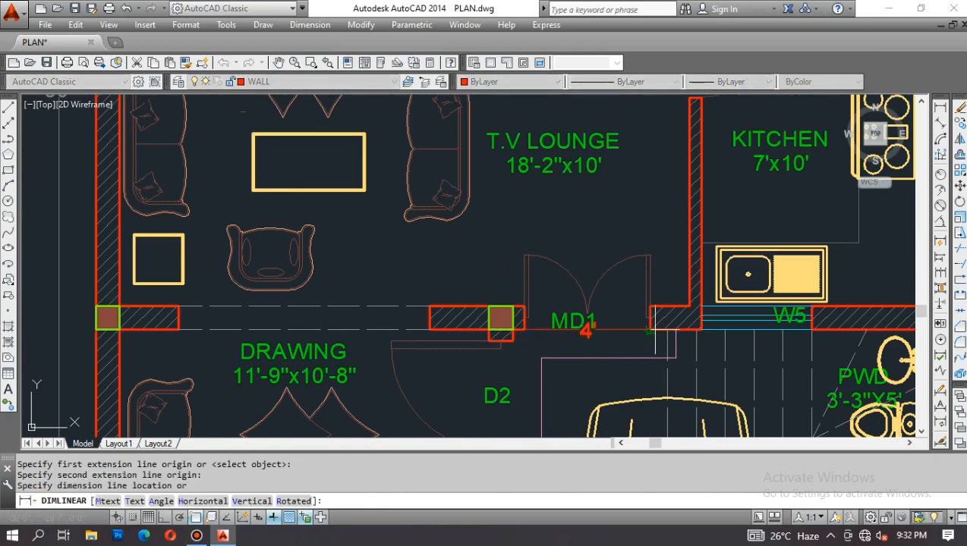
key(Escape)
Step: Measure the D2 door opening between the drawing room and the porch on the ground floor plan
middle_drag(492, 388, 537, 296)
key(Return)
click(541, 350)
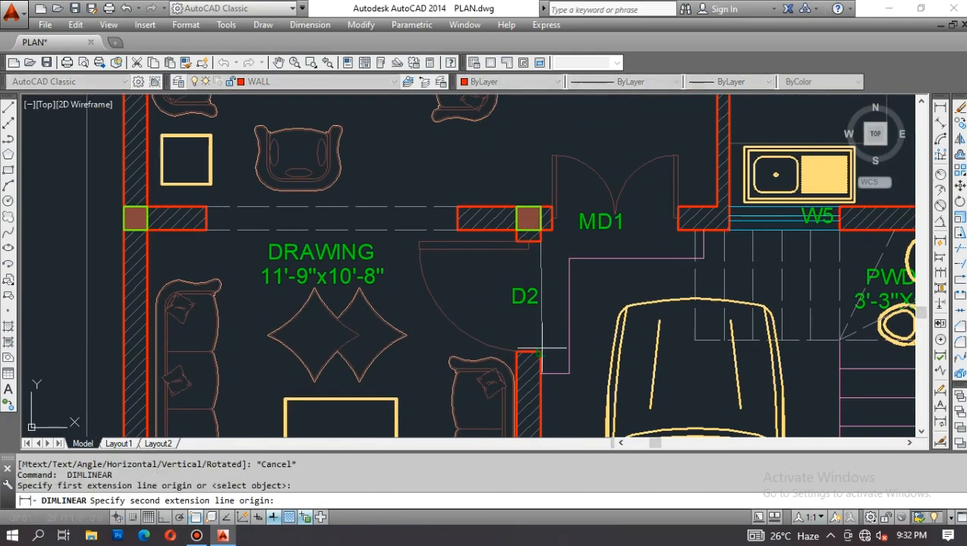
click(541, 351)
scroll(551, 342, up, 2)
key(Escape)
Step: Measure the D3 door opening between the T.V lounge and the kitchen on the ground floor plan
scroll(546, 343, down, 6)
middle_drag(594, 201, 564, 313)
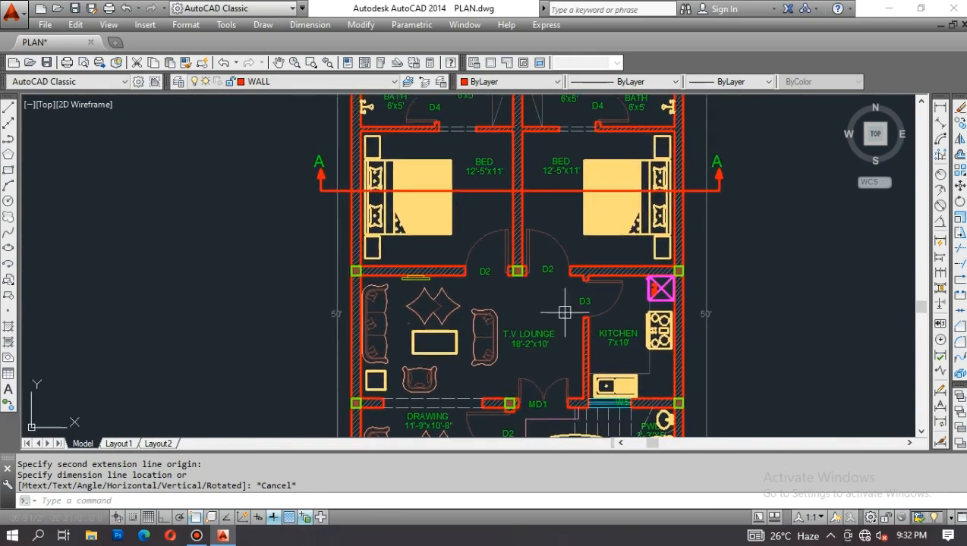
scroll(568, 307, up, 5)
scroll(569, 222, down, 3)
scroll(583, 223, up, 3)
key(Return)
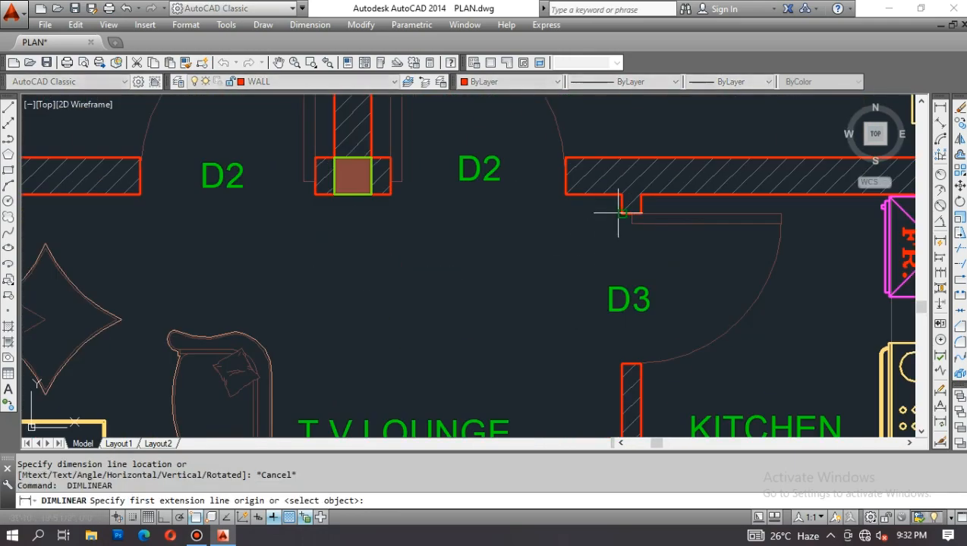
click(618, 214)
click(621, 364)
key(Escape)
Step: Measure the D4 door opening between the dress room and the bath on the ground floor plan
scroll(537, 357, down, 2)
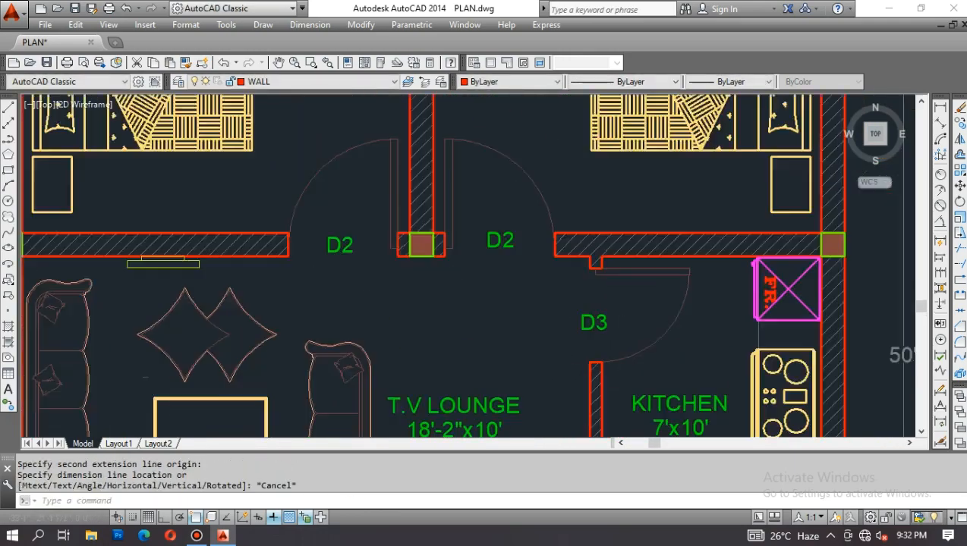
scroll(560, 151, down, 3)
scroll(560, 173, up, 5)
key(Return)
click(584, 352)
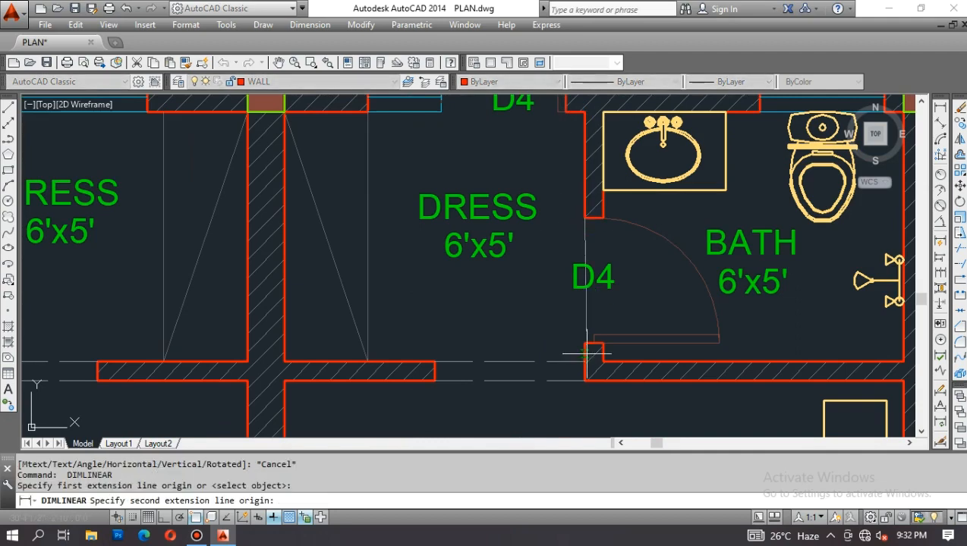
click(585, 218)
key(Escape)
scroll(507, 273, down, 5)
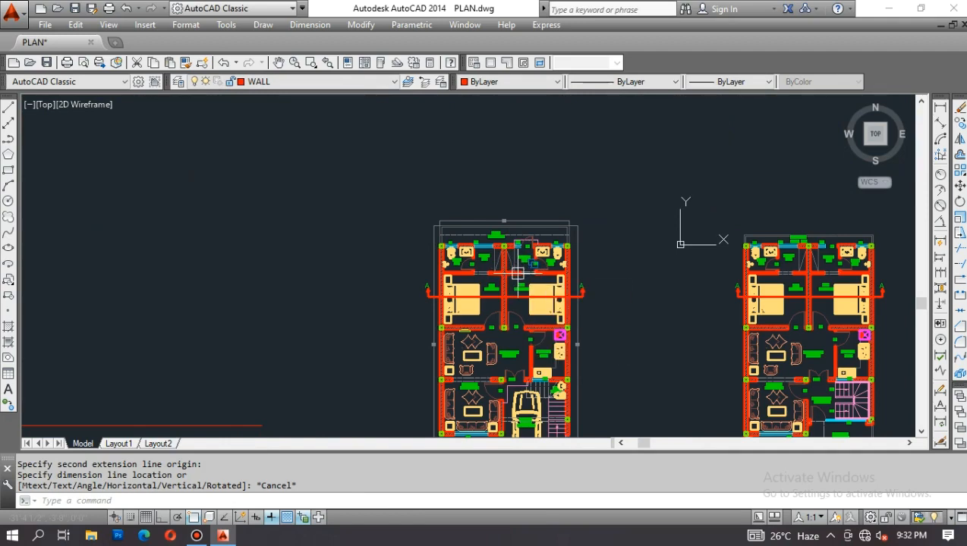
scroll(529, 239, down, 5)
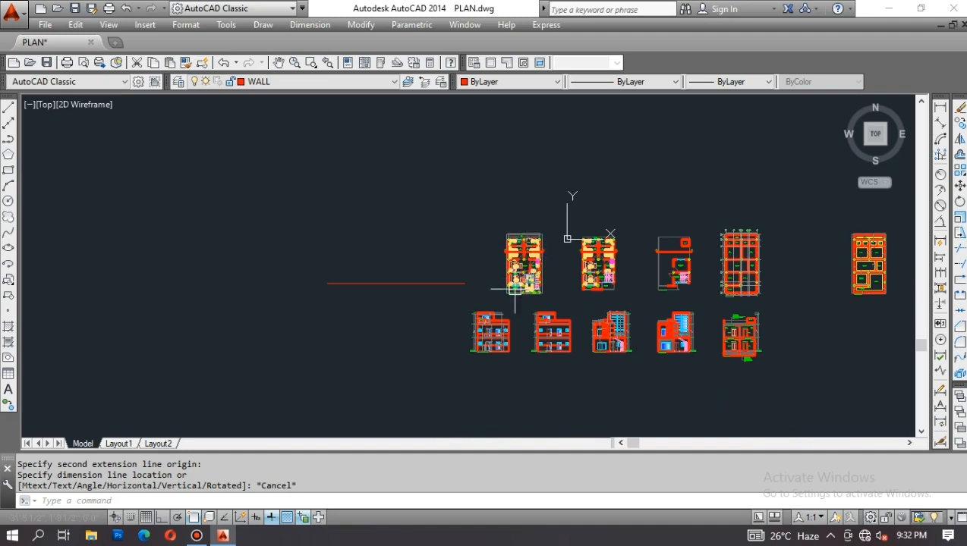
key(Escape)
key(Escape)
key(Escape)
Step: Copy the upper part of the front elevation with the tall staircase window to the empty area left of the plans
scroll(391, 277, up, 2)
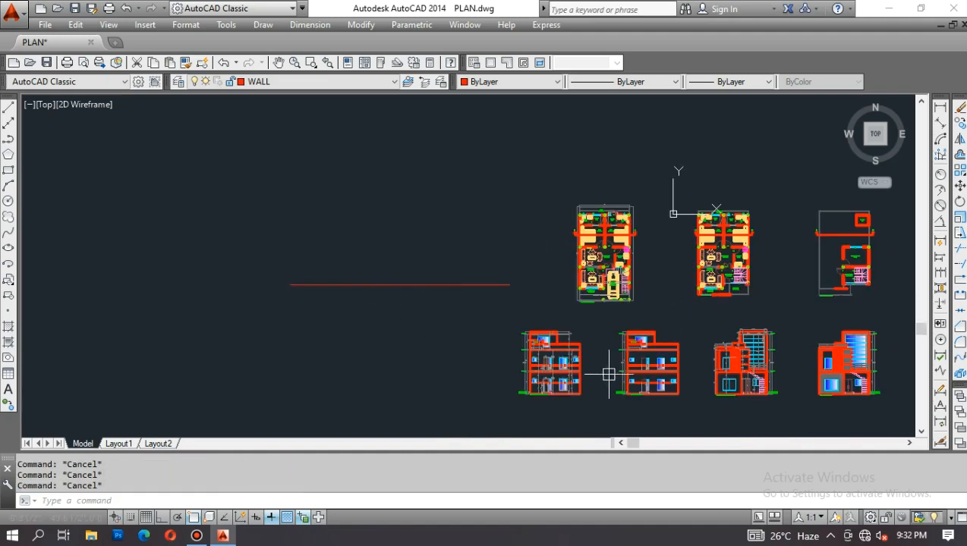
middle_drag(621, 372, 631, 317)
text(co)
key(Return)
scroll(783, 340, up, 2)
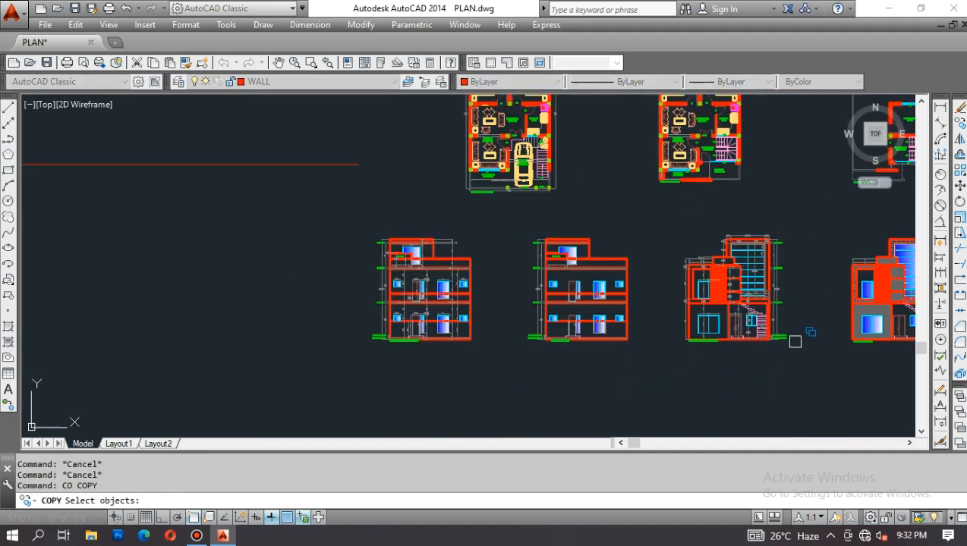
middle_drag(781, 343, 442, 357)
scroll(494, 318, up, 4)
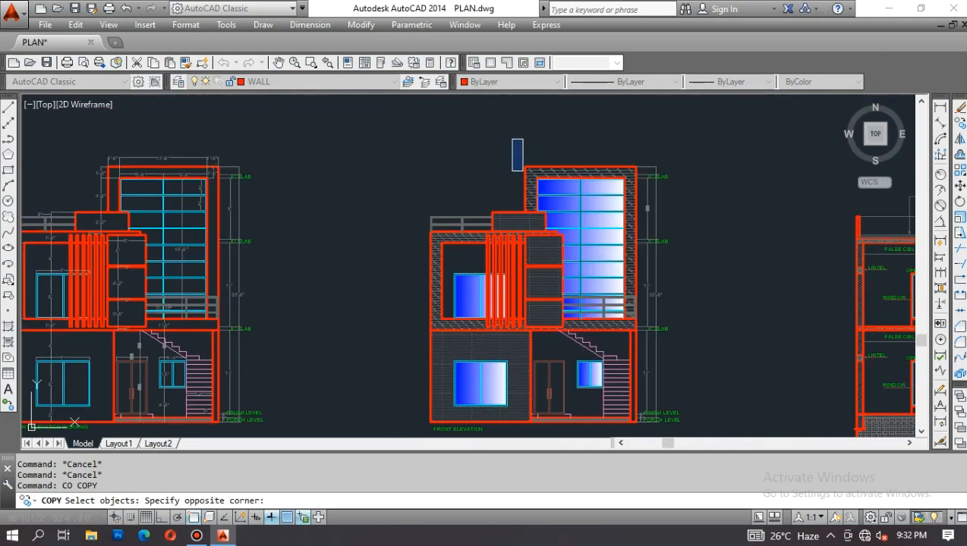
click(666, 355)
key(Return)
click(664, 352)
scroll(774, 307, down, 4)
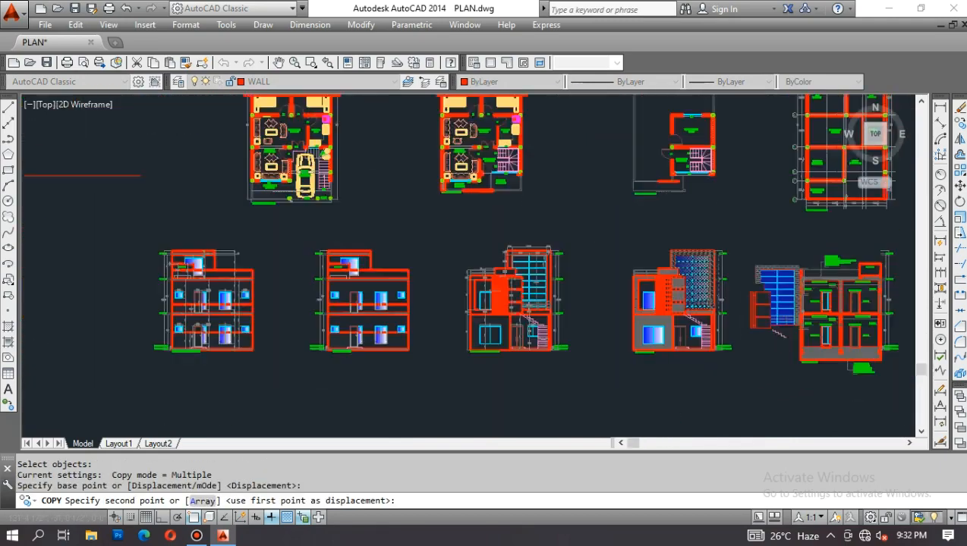
scroll(762, 307, down, 6)
scroll(531, 285, up, 6)
click(451, 231)
key(Escape)
Step: Measure the width between the two wall piers at the terrace side of the first floor staircase
middle_drag(453, 235, 416, 258)
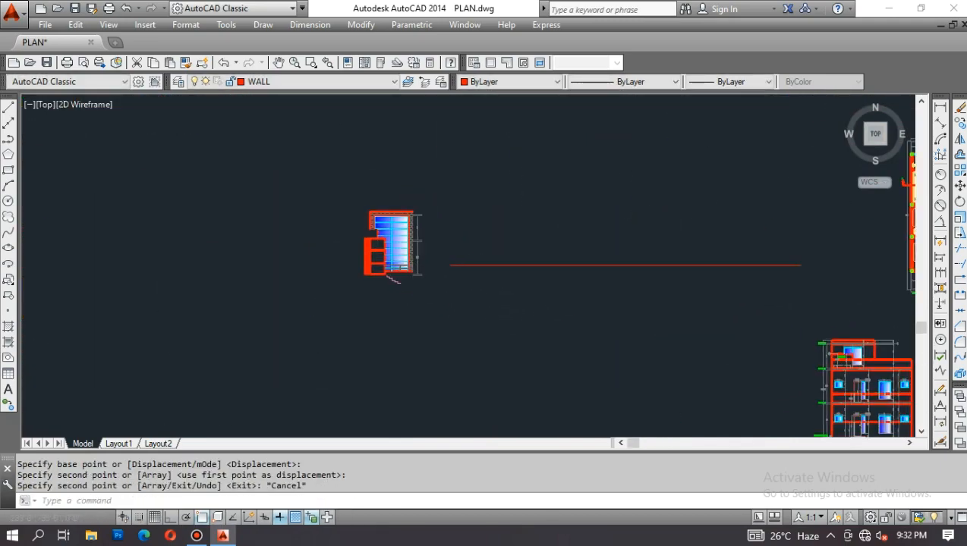
middle_drag(484, 292, 422, 314)
middle_drag(675, 299, 474, 310)
scroll(758, 287, up, 4)
middle_drag(758, 286, 521, 311)
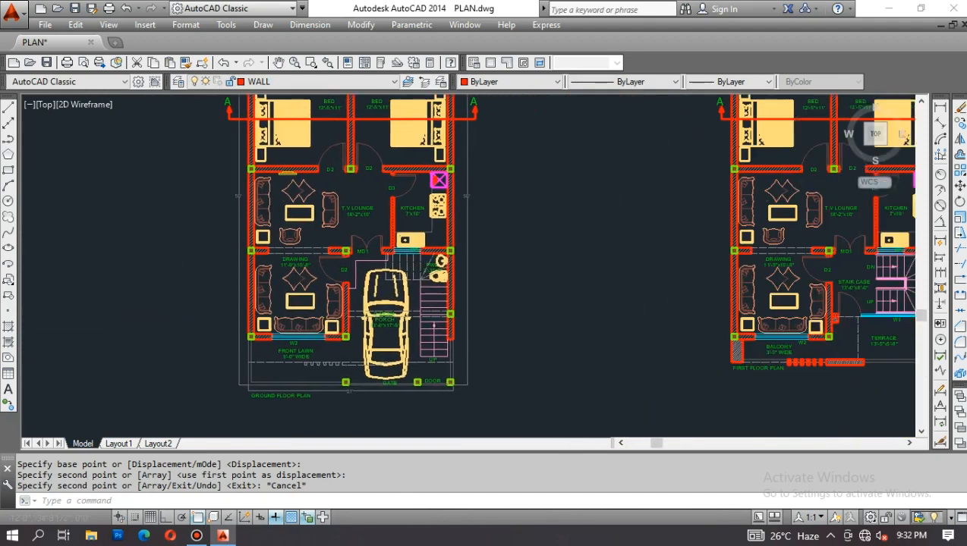
middle_drag(853, 317, 727, 318)
middle_drag(798, 313, 656, 314)
scroll(657, 314, up, 4)
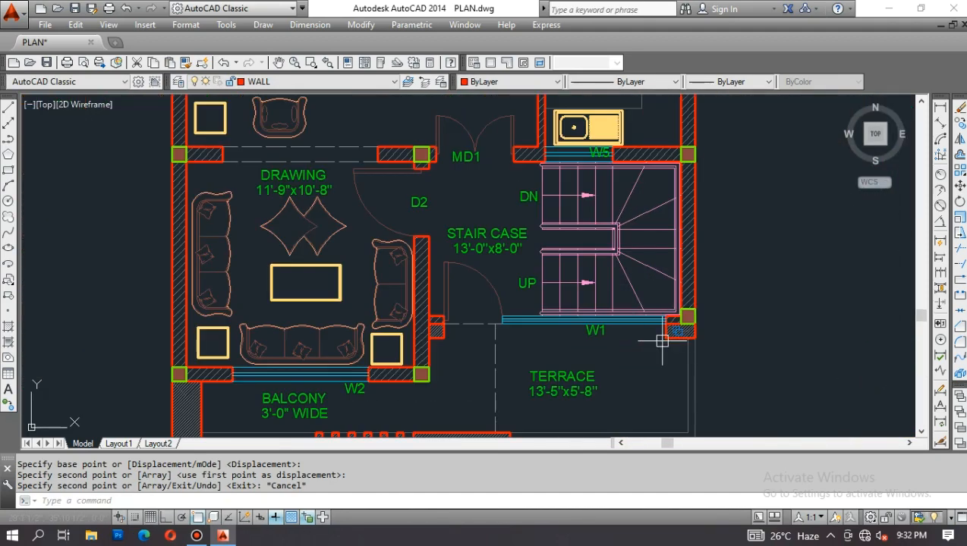
text(I)
key(Return)
click(468, 343)
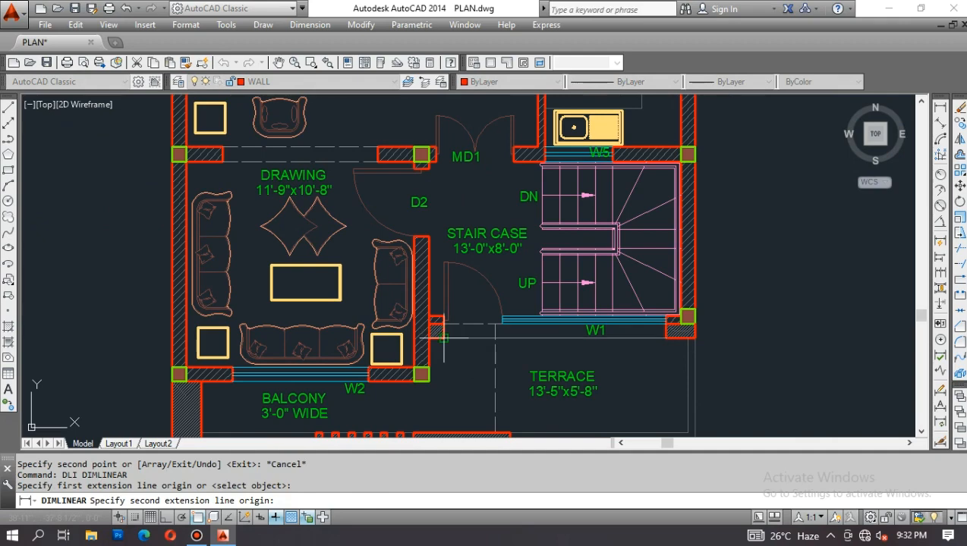
click(446, 336)
key(Escape)
Step: Draw a horizontal line in the empty area to the right of the copied window elevation, with ortho mode on
scroll(794, 289, down, 10)
scroll(383, 267, up, 2)
key(Escape)
key(Escape)
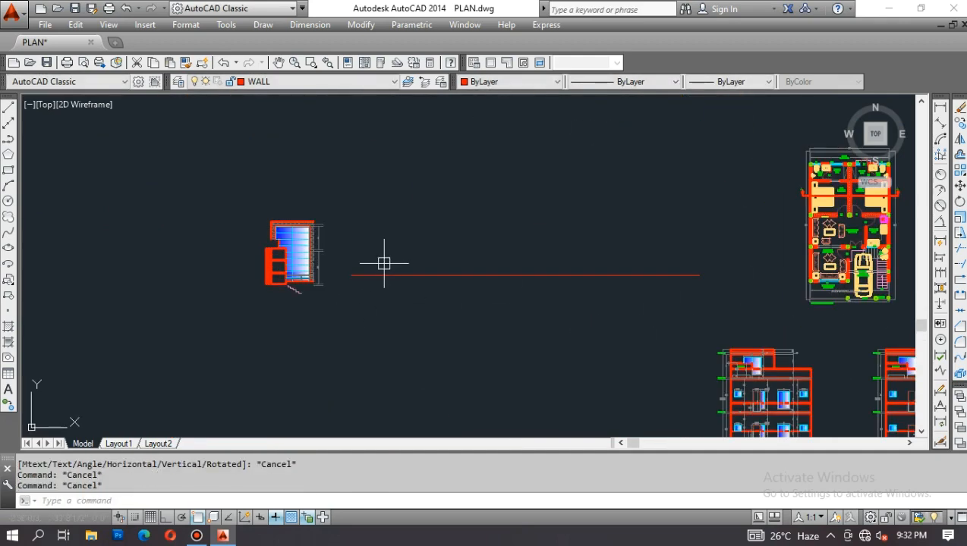
key(F8)
text(P;L)
key(Escape)
key(Escape)
scroll(342, 266, up, 2)
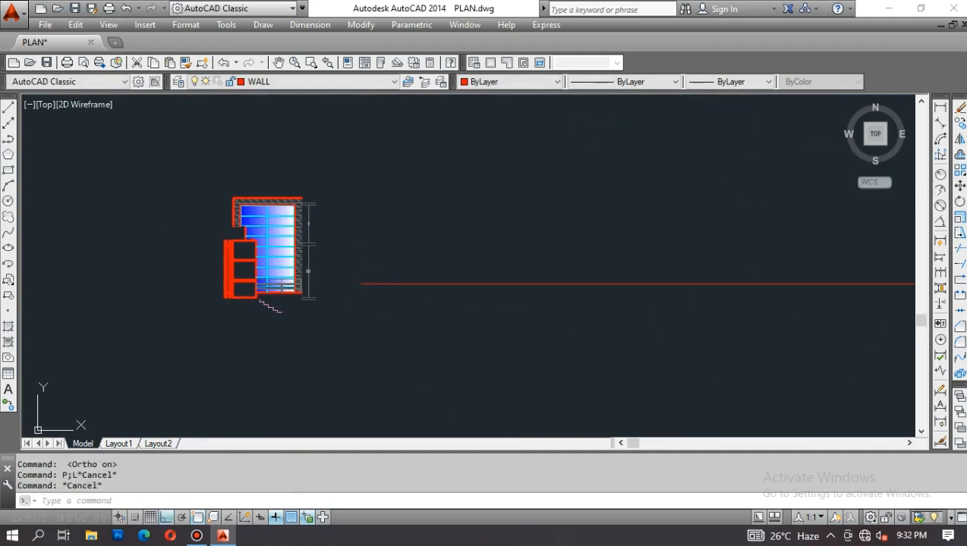
key(Escape)
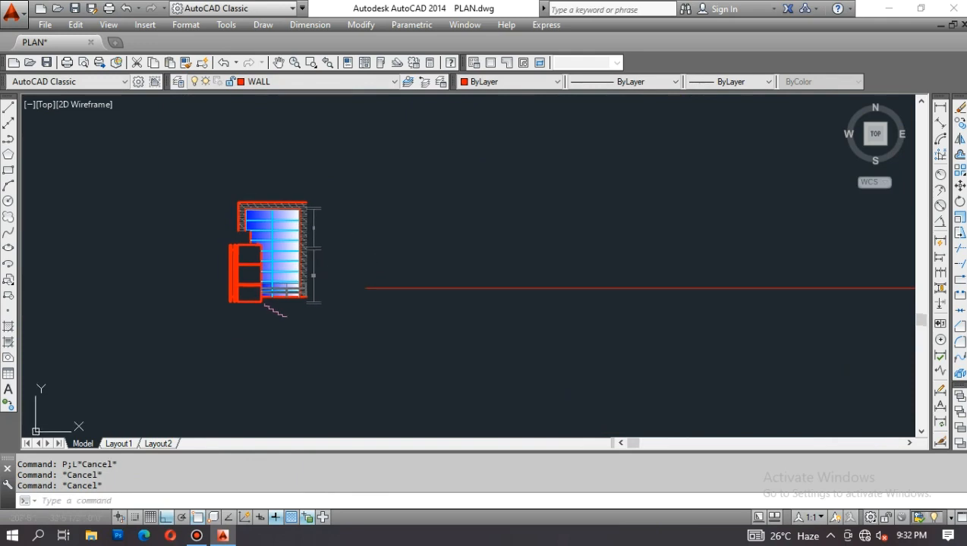
scroll(351, 261, up, 4)
text(L)
key(Return)
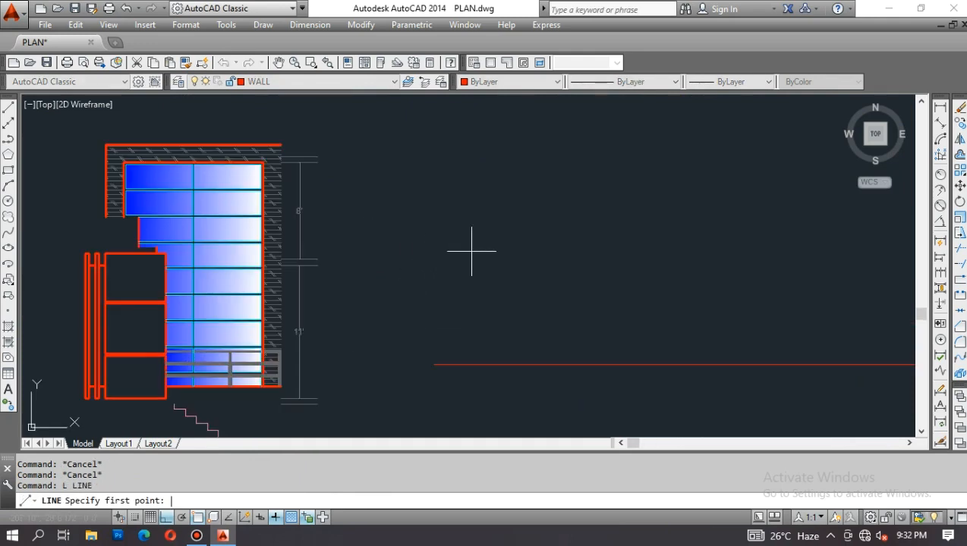
click(444, 245)
click(595, 245)
key(Escape)
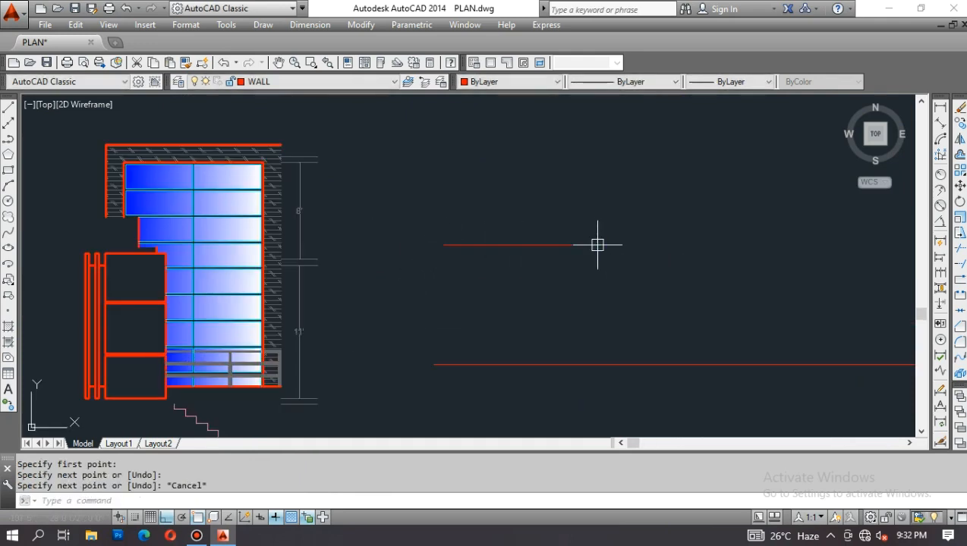
Step: Offset the new horizontal line upward by 9 to form the second face of the wall
text(O)
key(Return)
text(9)
key(Return)
click(595, 244)
scroll(534, 228, up, 4)
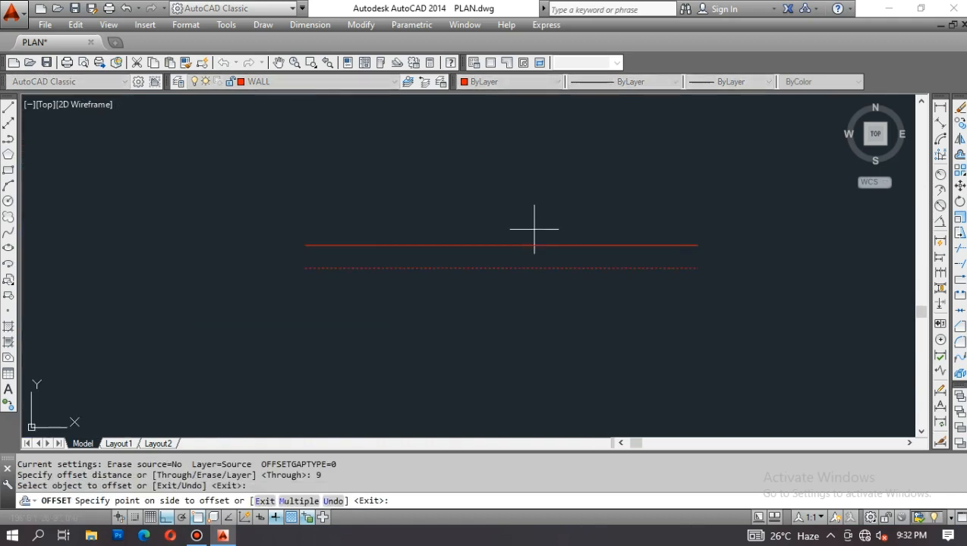
click(520, 237)
key(Escape)
text(L)
key(Return)
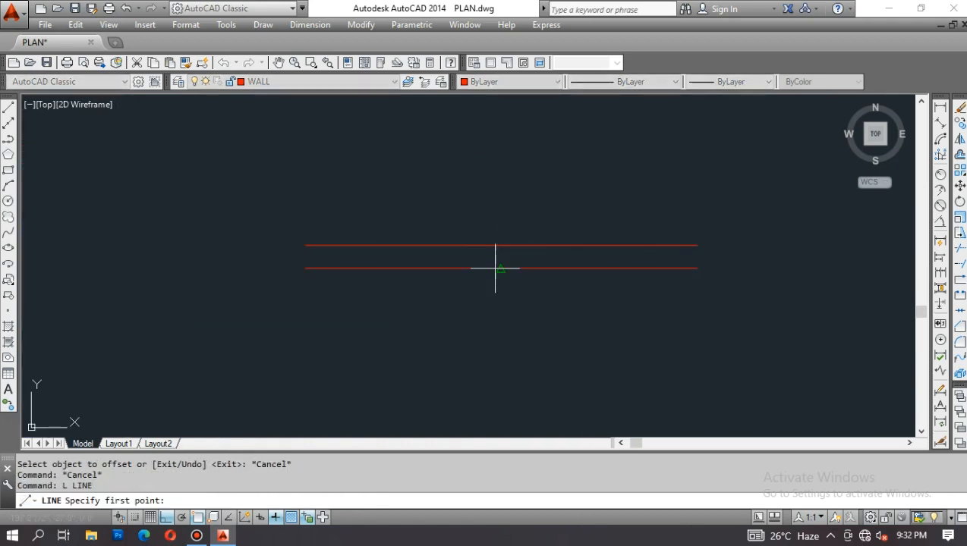
click(500, 268)
key(Escape)
key(Escape)
Step: Draw a vertical line joining the left ends of the two horizontal wall lines
text(L)
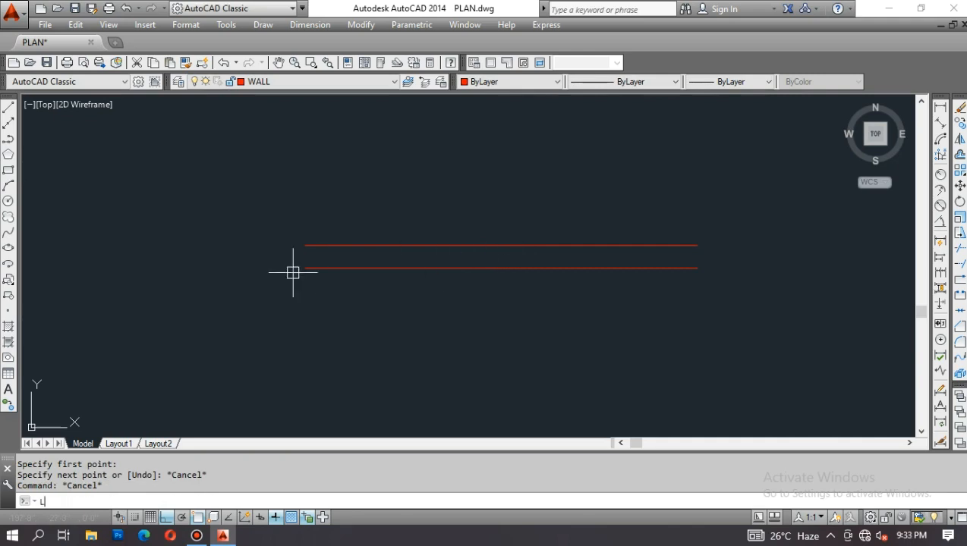
key(Return)
click(308, 257)
click(309, 245)
key(Escape)
key(Escape)
Step: Offset the vertical end line 11'6 to the right to mark the other side of the window opening
text(O)
key(Return)
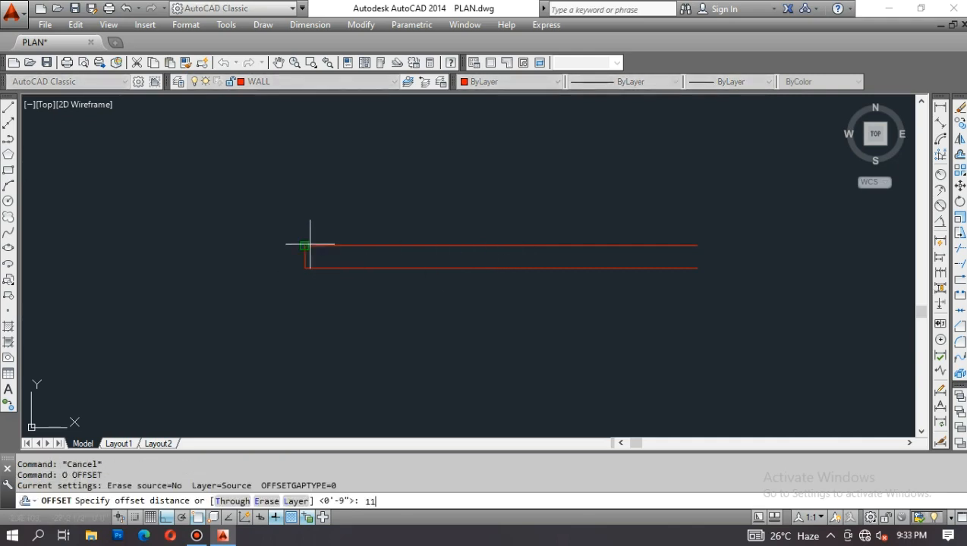
text(11'6)
key(Return)
click(307, 254)
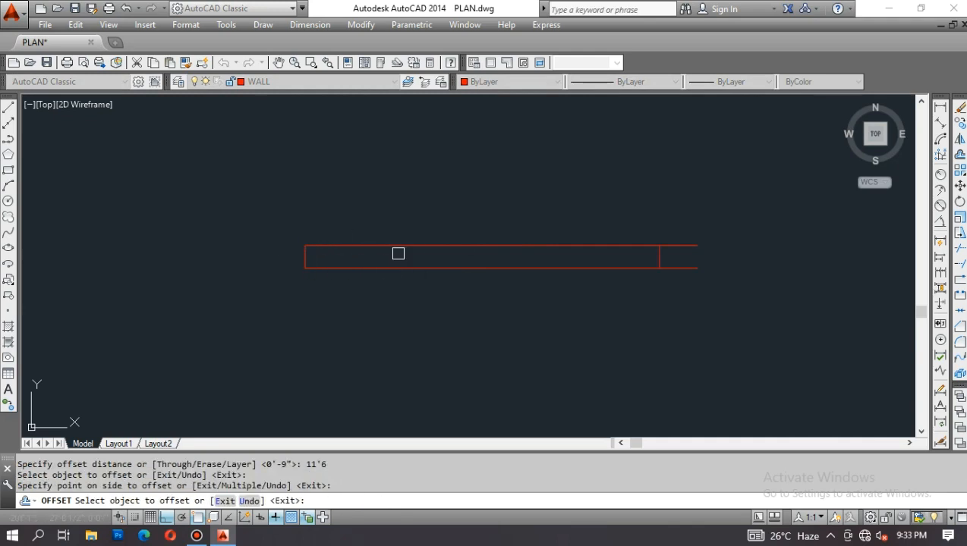
click(699, 254)
key(Escape)
Step: Stretch the left ends of both horizontal wall lines outward by 12, leaving the vertical jamb line in place
middle_drag(374, 276, 485, 276)
text(S)
key(Return)
click(430, 298)
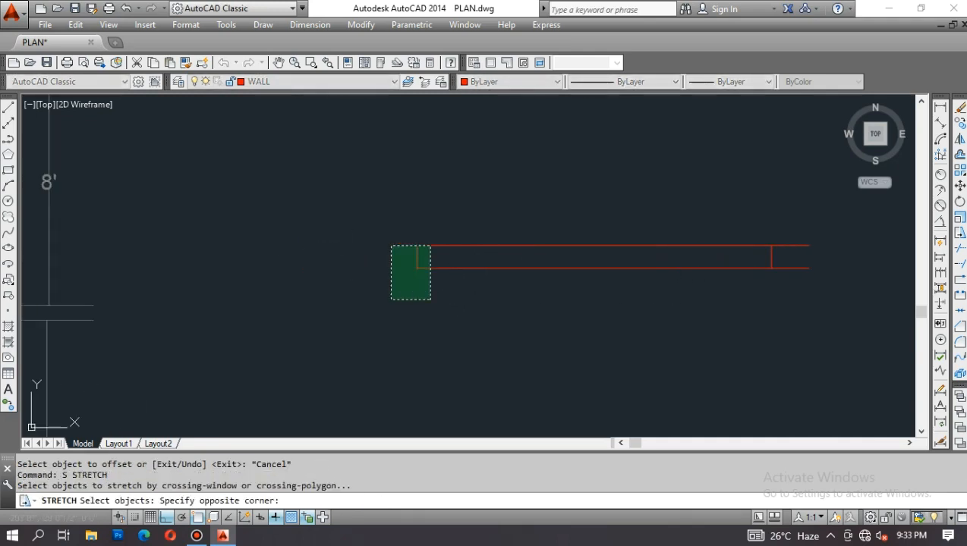
click(390, 243)
shift+click(415, 253)
key(Return)
click(434, 294)
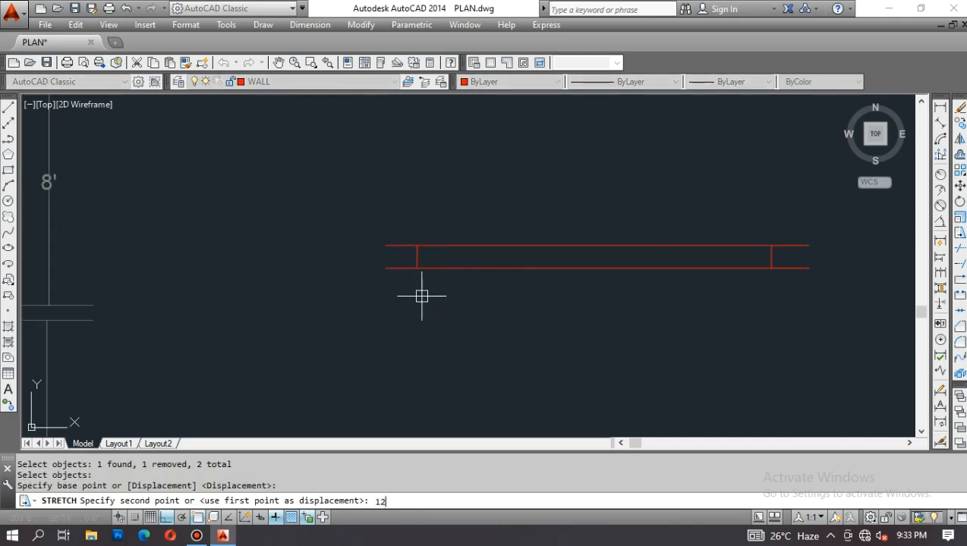
text(12)
key(Return)
key(Escape)
Step: Measure how far the upper wall line projects beyond the right vertical jamb line
text(DIMLI)
key(Return)
click(772, 246)
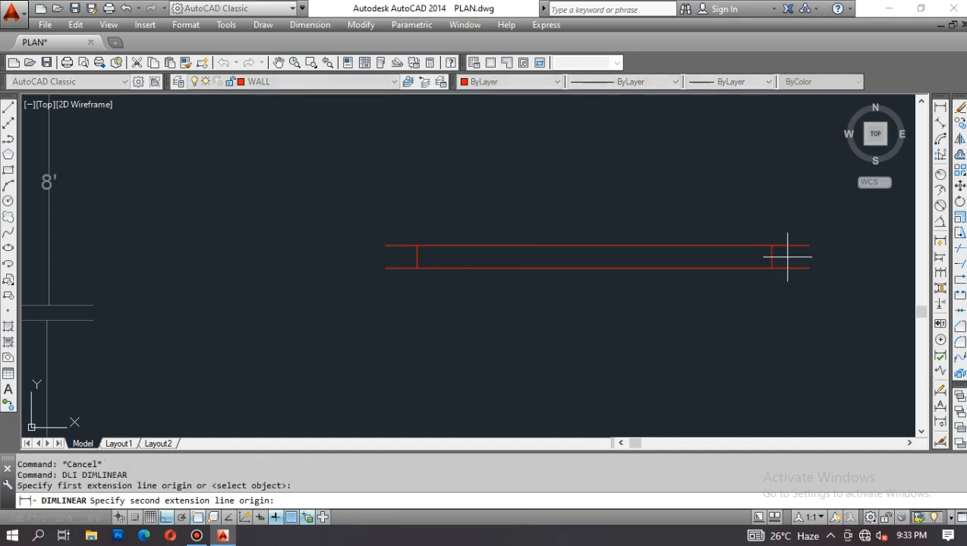
click(808, 245)
key(Escape)
Step: Stretch the right ends of both horizontal wall lines inward by 2.5
text(S)
key(Return)
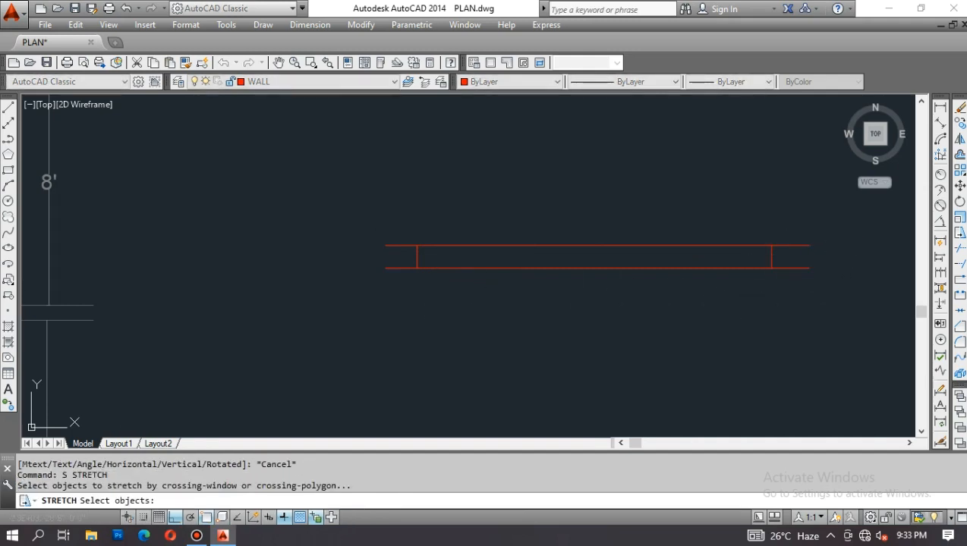
click(822, 280)
click(794, 227)
key(Return)
click(807, 221)
key(Return)
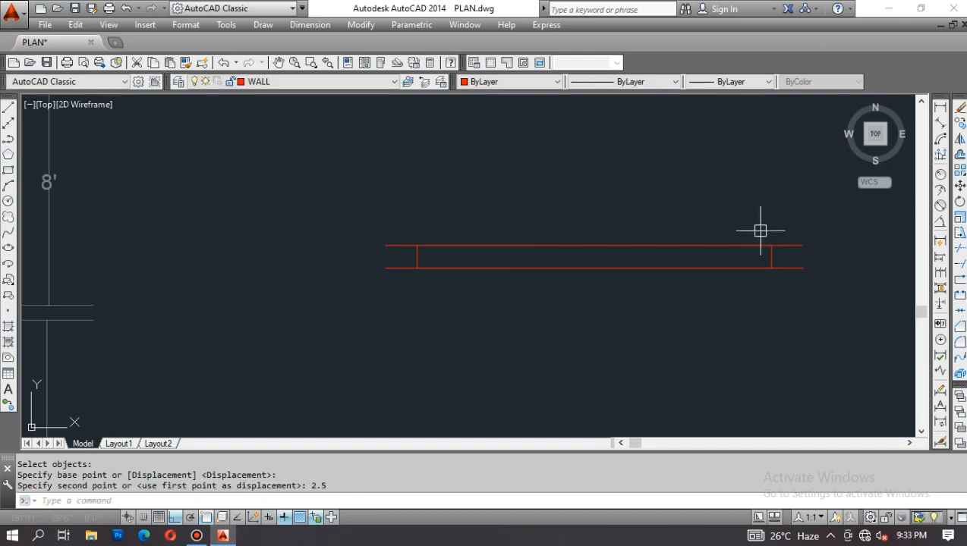
Step: Trim away both horizontal wall lines between the two vertical jamb lines
text(TR)
key(Return)
key(Return)
click(693, 224)
click(593, 297)
key(Escape)
key(Escape)
Step: Draw separate upper and lower horizontal window lines between the corners of the two wall stubs
text(L)
key(Return)
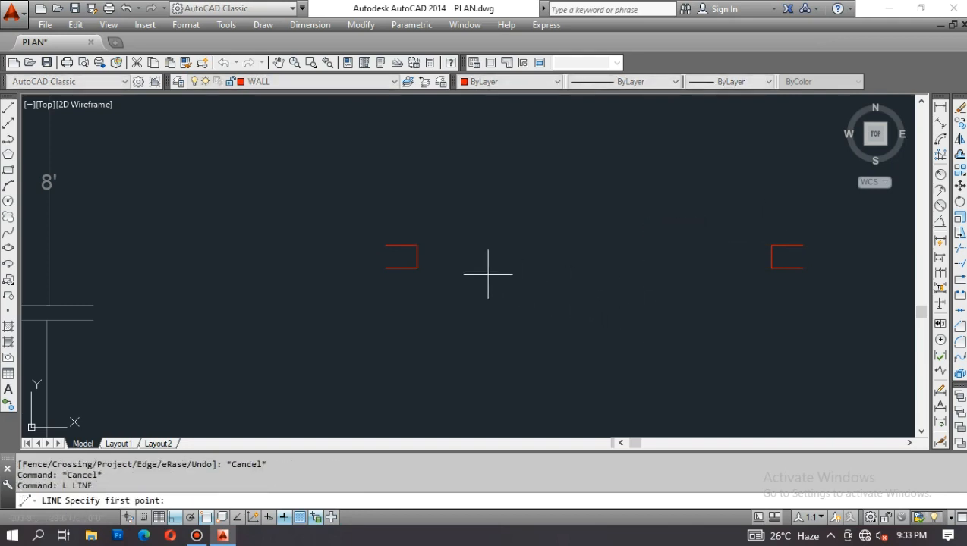
click(417, 245)
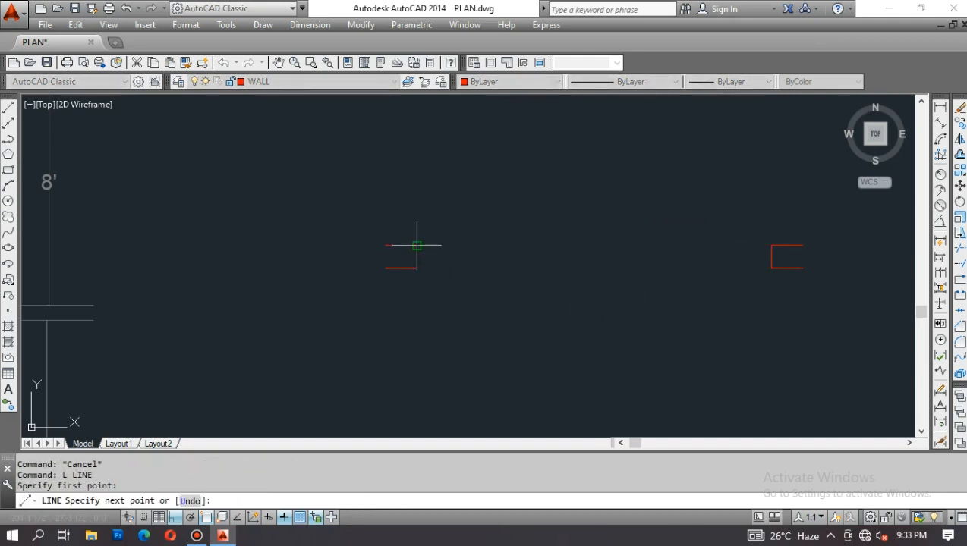
click(771, 245)
key(Escape)
key(Return)
click(771, 267)
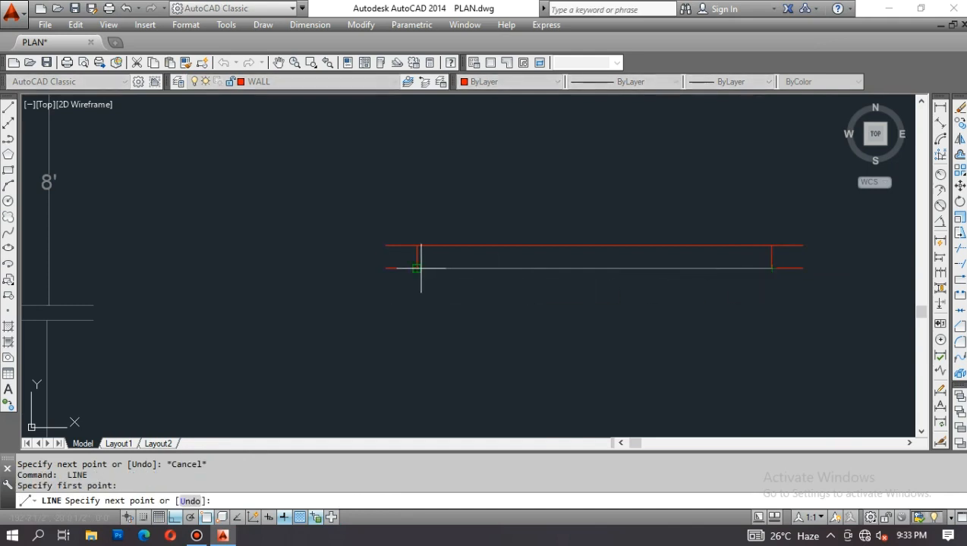
click(418, 267)
key(Escape)
Step: Offset the upper and lower window lines inward by 3.5 to form the two glass lines
text(O)
key(Return)
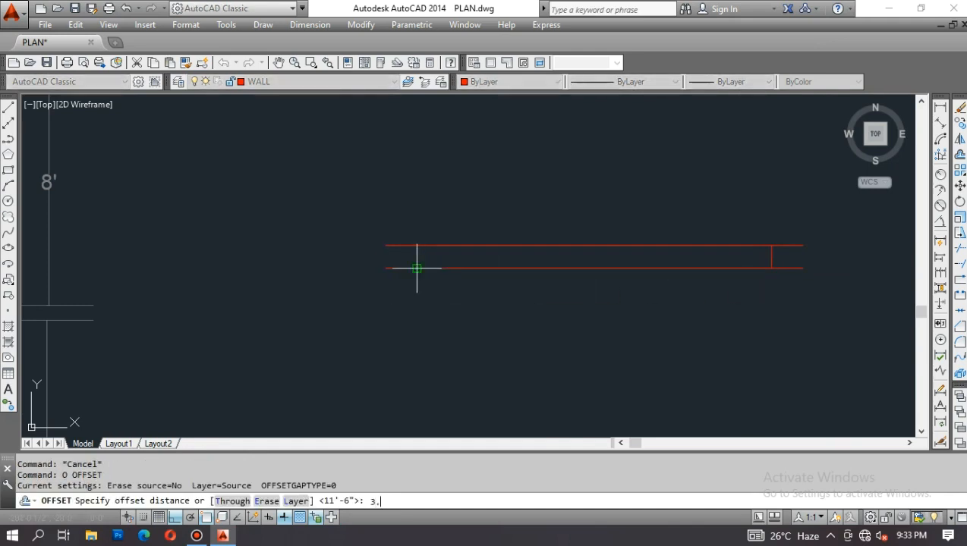
text(3.5)
key(Return)
click(490, 244)
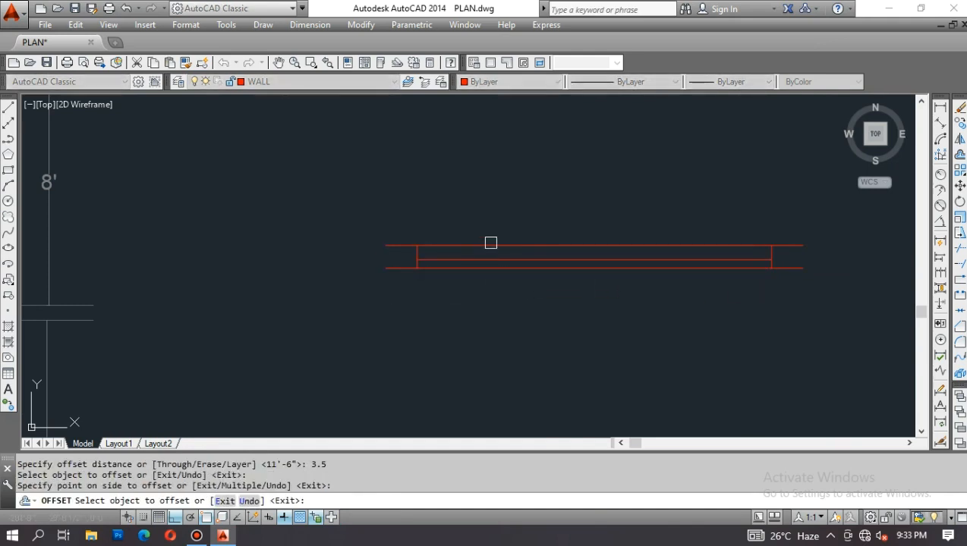
click(491, 271)
key(Escape)
Step: Match the four horizontal window lines to the properties of a cyan glazing line in the copied window elevation
text(MA)
key(Return)
scroll(440, 272, down, 10)
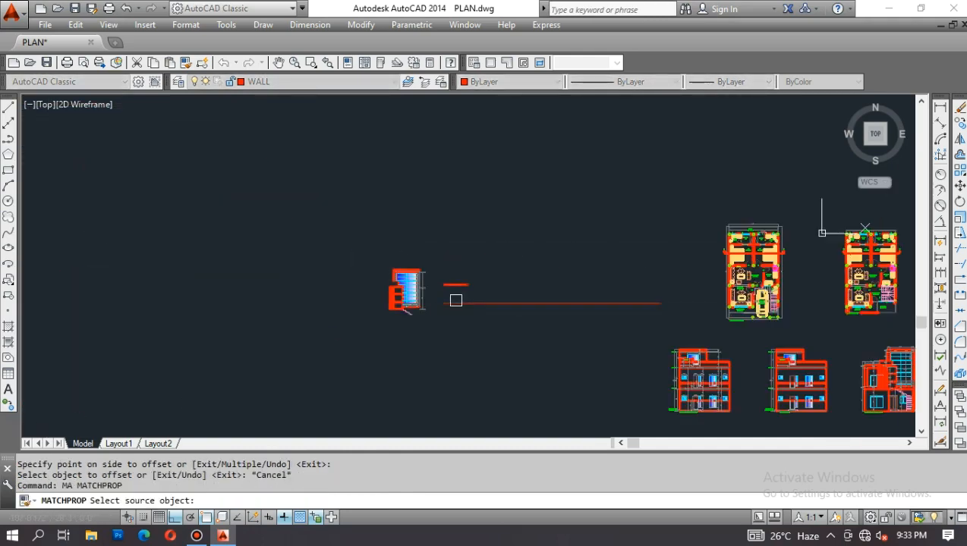
scroll(421, 297, up, 6)
scroll(299, 270, up, 6)
click(327, 204)
scroll(296, 216, down, 5)
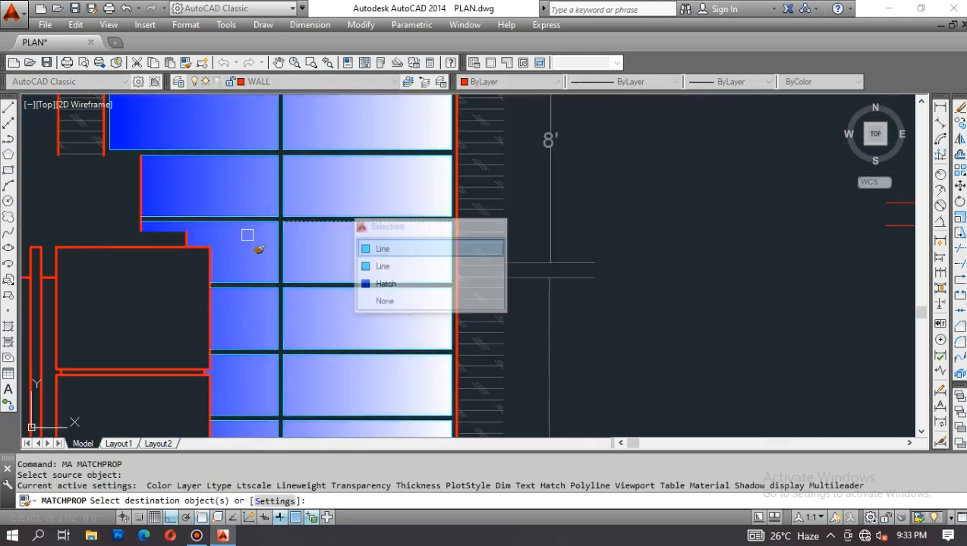
click(717, 252)
click(712, 215)
middle_drag(714, 216, 478, 219)
scroll(656, 222, up, 4)
key(Escape)
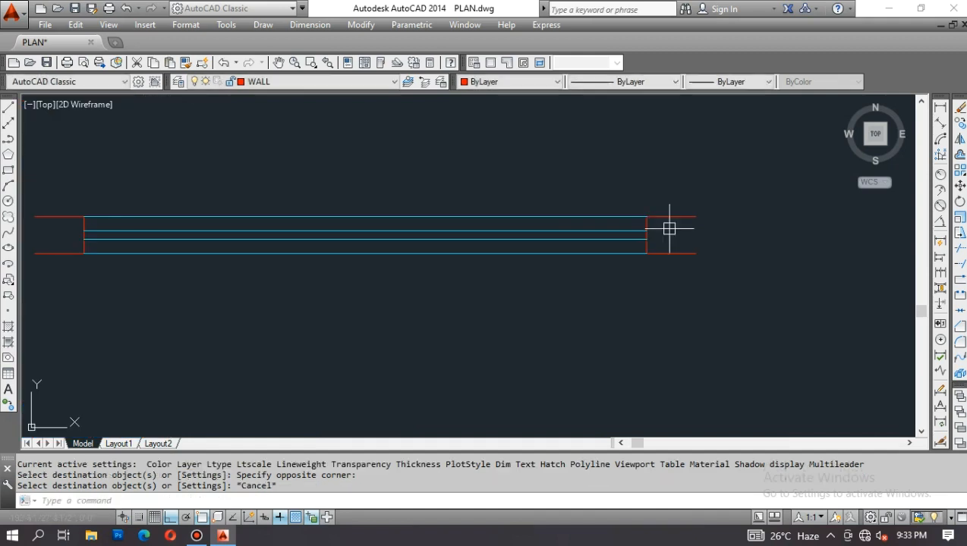
key(Escape)
key(Escape)
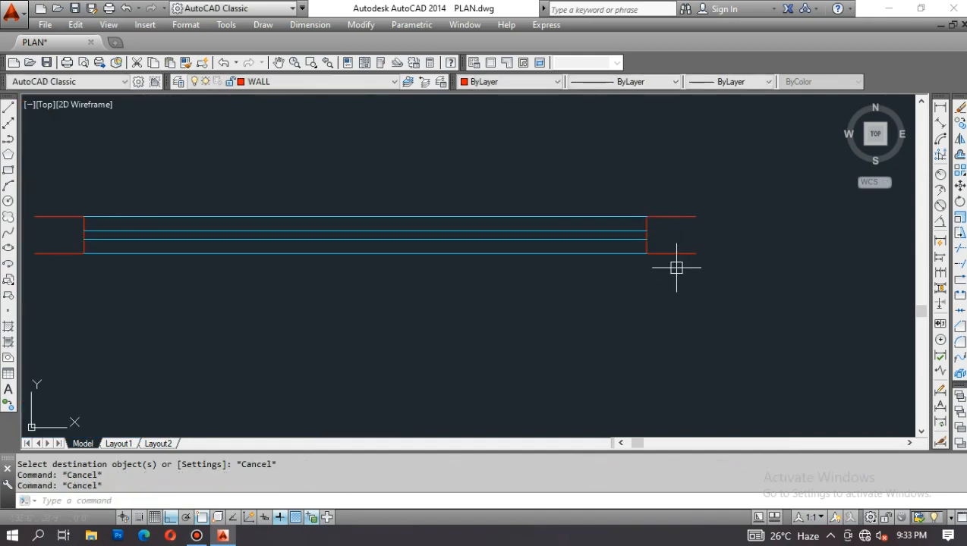
Step: Draw a vertical line crossing the open end of the right wall stub, extending above and below it
text(l)
key(Return)
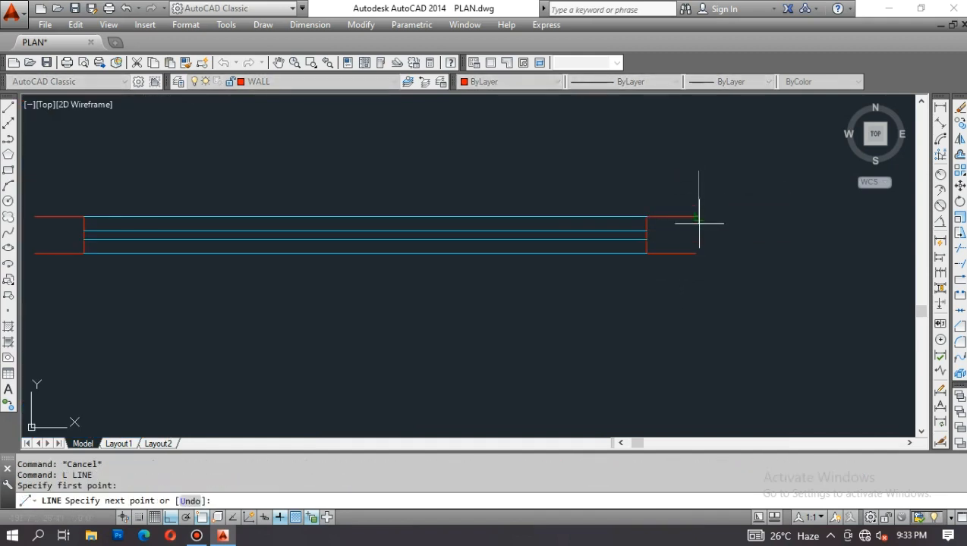
key(Escape)
key(Return)
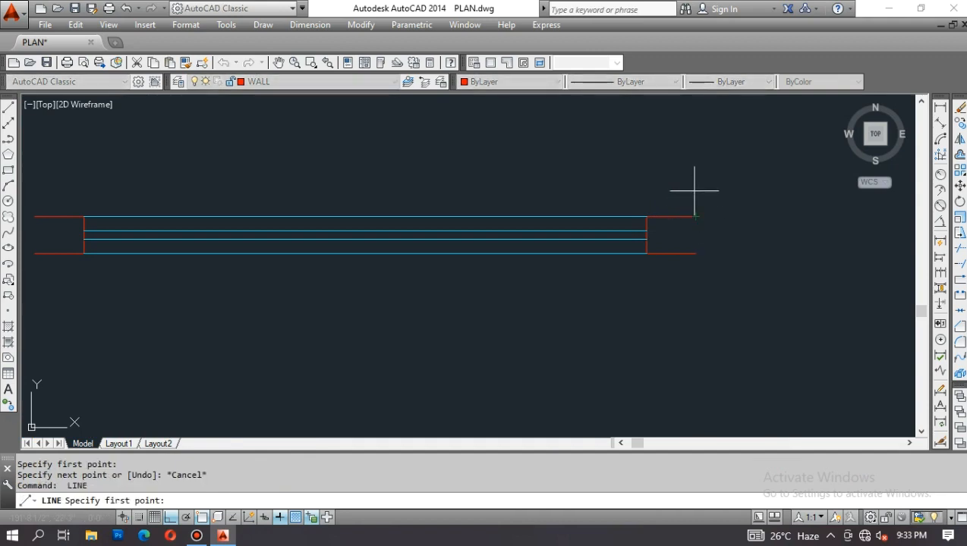
click(693, 179)
click(694, 283)
key(Escape)
scroll(693, 224, up, 4)
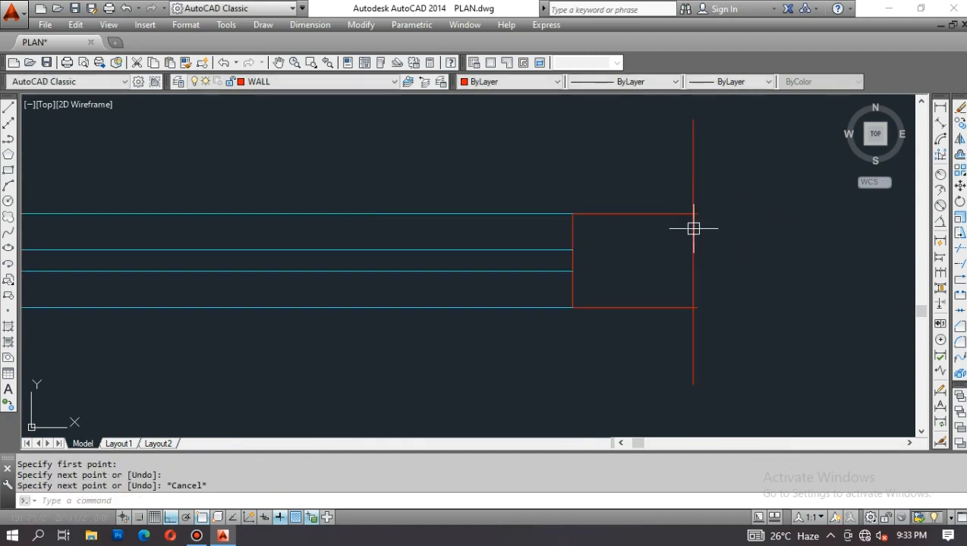
key(Return)
click(693, 228)
key(Escape)
Step: Draw a zigzag break symbol on the vertical line at the right wall stub, with ortho mode off
key(F8)
text(l)
key(Return)
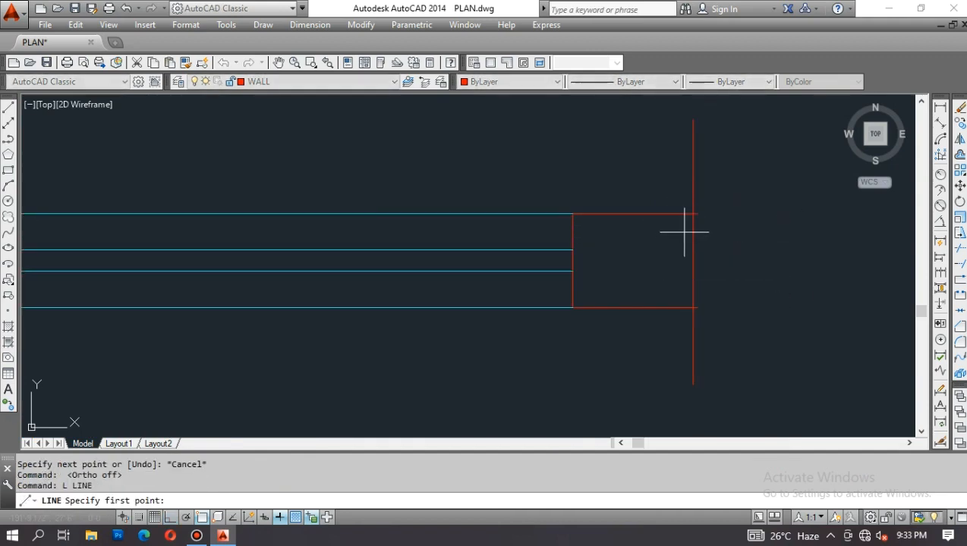
click(690, 233)
click(663, 251)
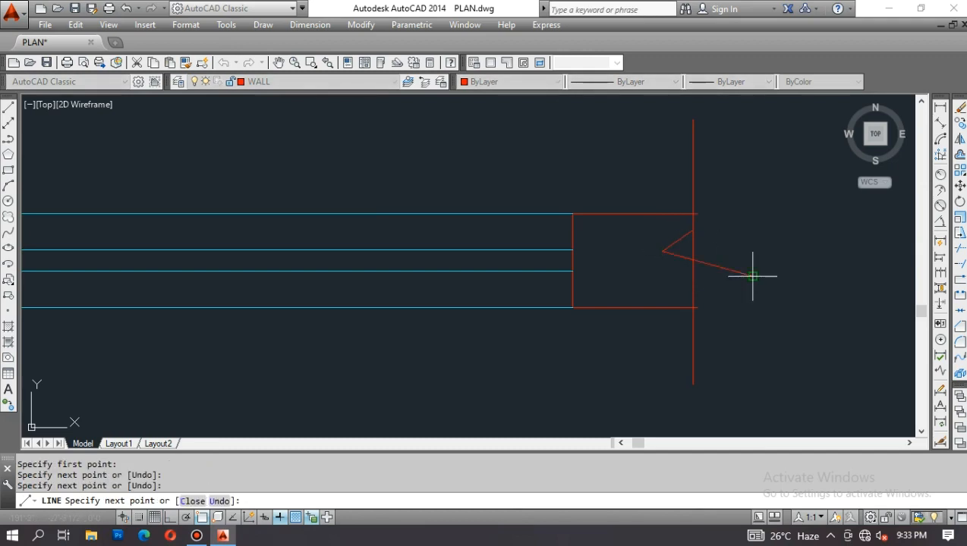
click(695, 288)
key(Escape)
Step: Trim the vertical line between the zigzag's ends and the upper wall line's overhang beyond it
text(tr)
key(Return)
key(Return)
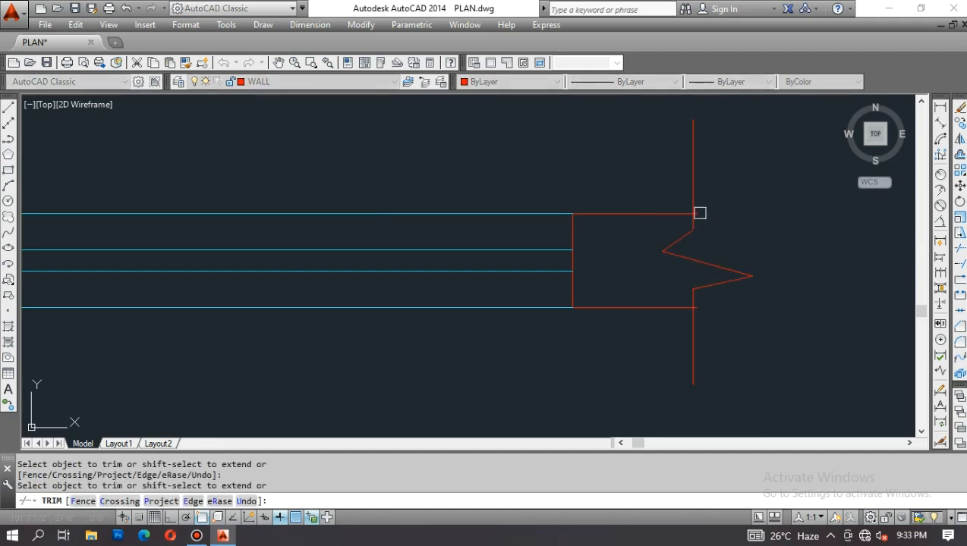
key(Escape)
Step: Copy the complete break line horizontally to the open end of the left wall stub, with ortho mode on
scroll(711, 223, down, 2)
text(c)
key(BackSpace)
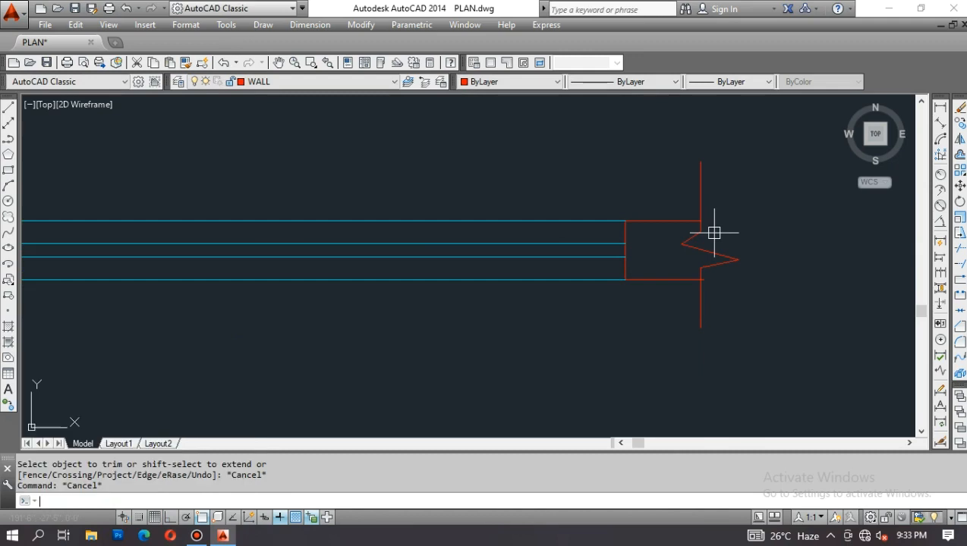
key(F8)
text(co)
key(Return)
click(664, 143)
click(763, 360)
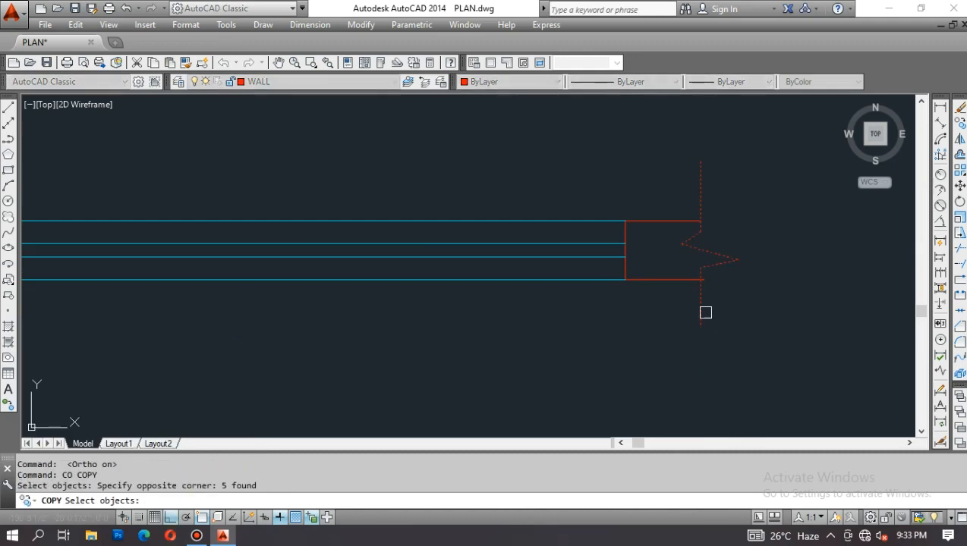
key(Return)
click(700, 354)
scroll(712, 349, down, 3)
middle_drag(113, 352, 506, 321)
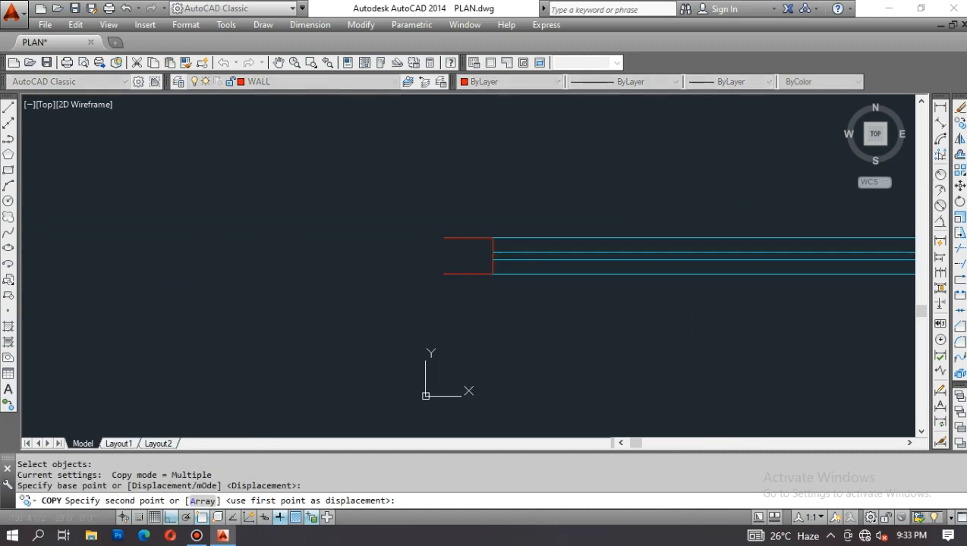
click(447, 312)
key(Escape)
Step: Trim the upper wall line's overhang beyond the break line at the left wall stub
text(tr)
key(Return)
scroll(447, 270, up, 5)
key(Return)
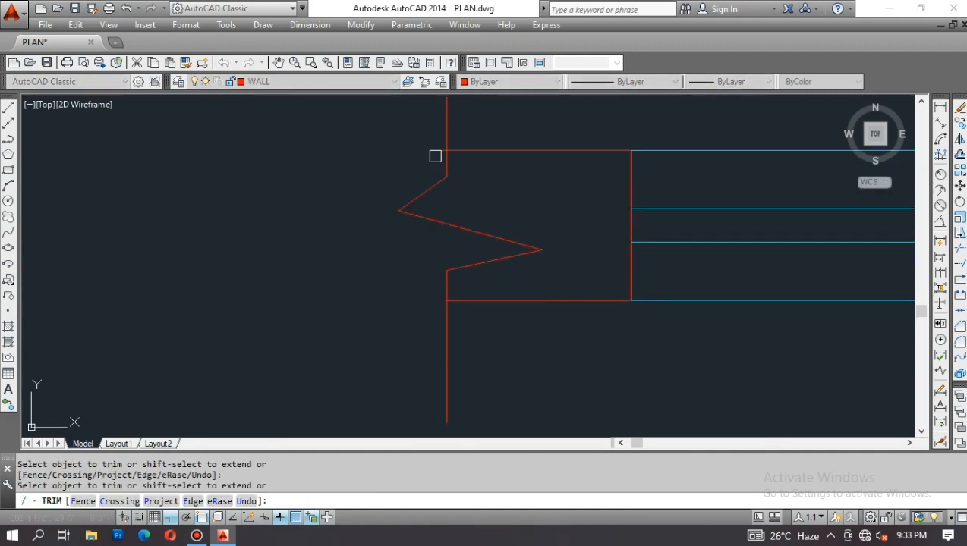
click(343, 158)
scroll(254, 310, down, 3)
middle_drag(253, 310, 692, 303)
scroll(698, 334, up, 4)
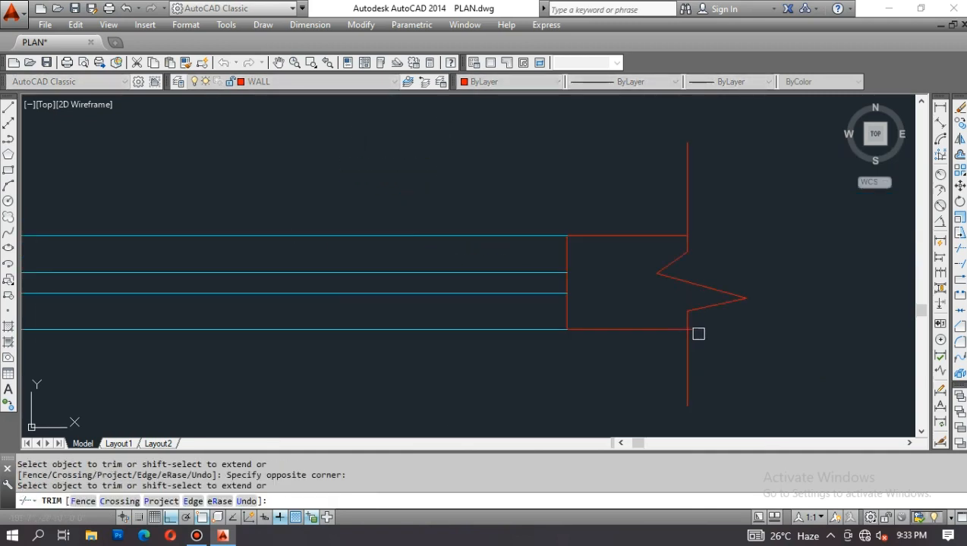
scroll(691, 250, down, 4)
key(Escape)
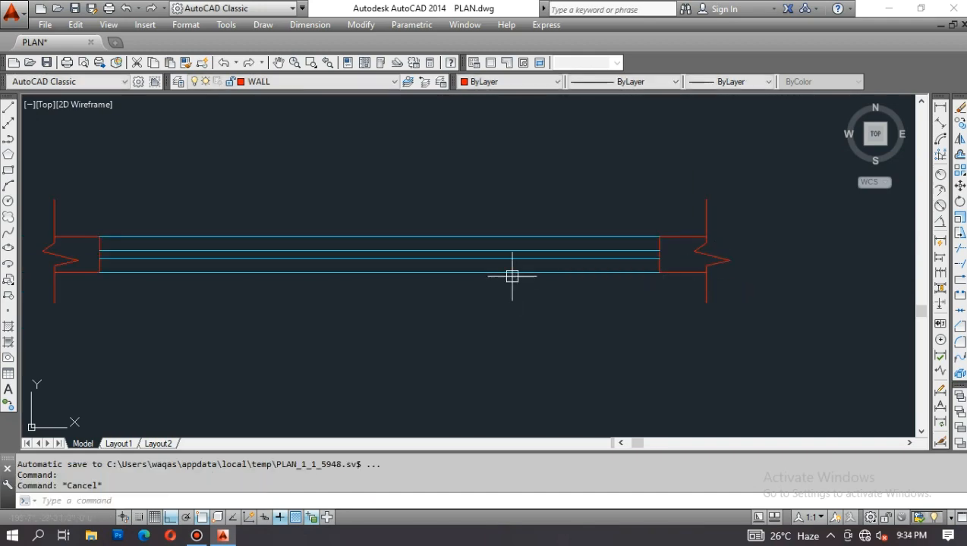
scroll(647, 230, down, 4)
scroll(596, 238, up, 4)
key(Escape)
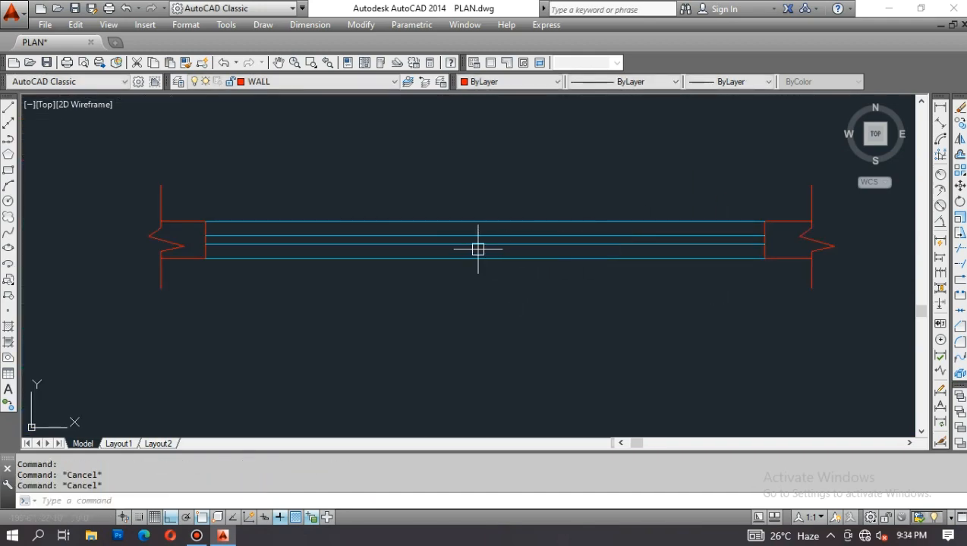
Step: Hatch both wall stubs of the window plan with the ANSI31 pattern at scale 15
text(h)
key(Return)
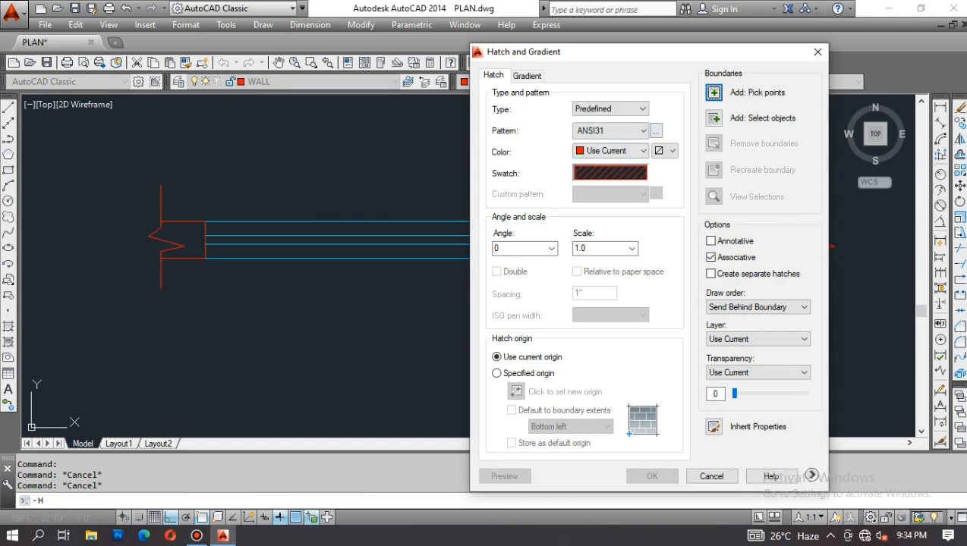
key(Return)
key(Return)
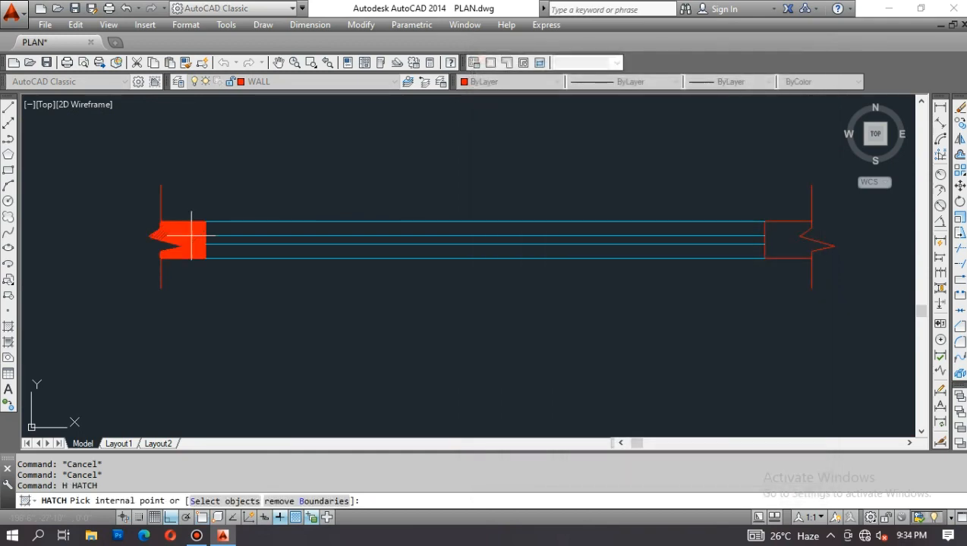
click(193, 237)
click(791, 239)
key(Return)
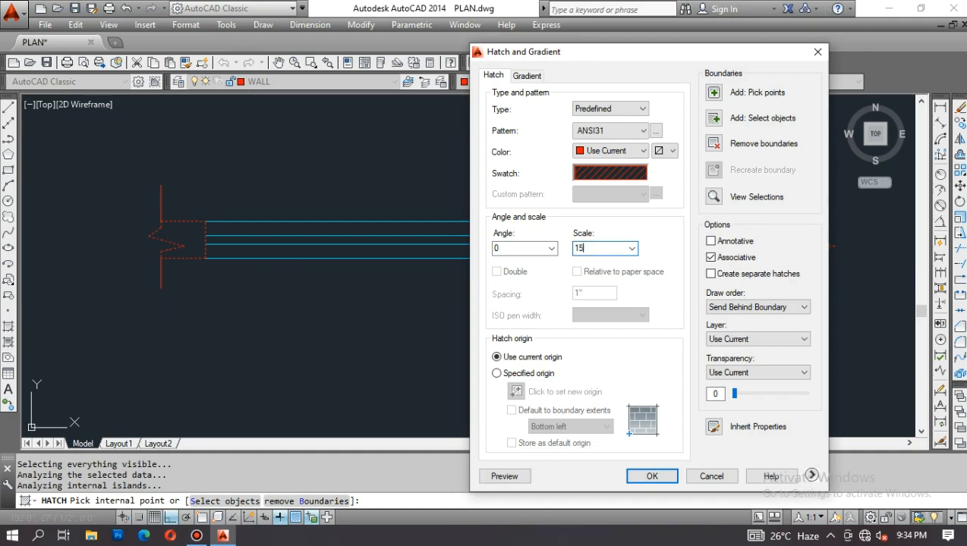
click(505, 476)
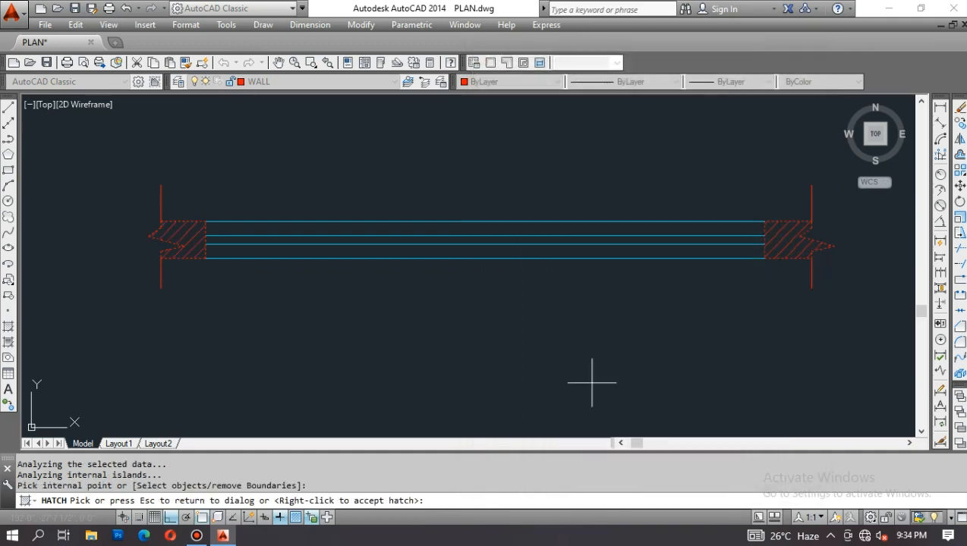
key(Escape)
key(Escape)
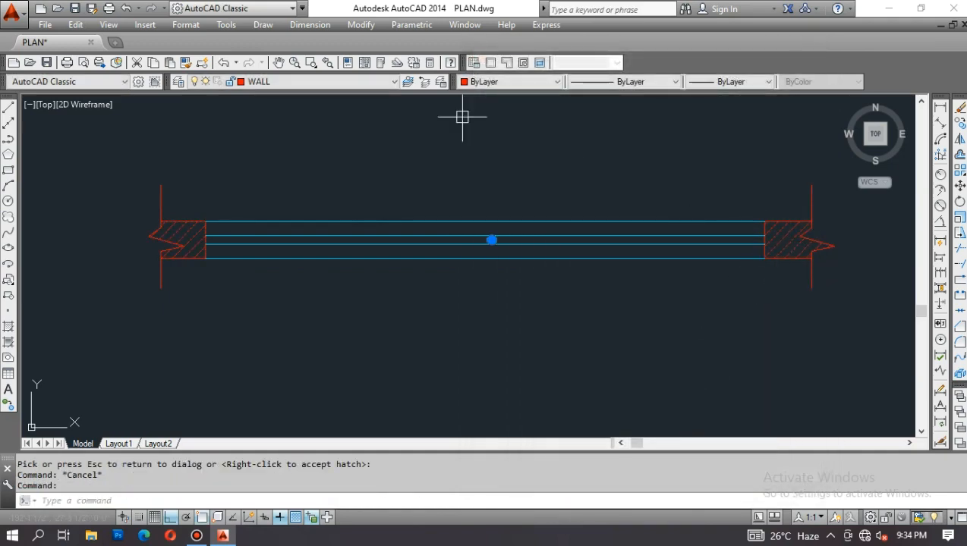
Step: Assign the wall stubs' new hatch to the thin line layer
click(350, 82)
key(t)
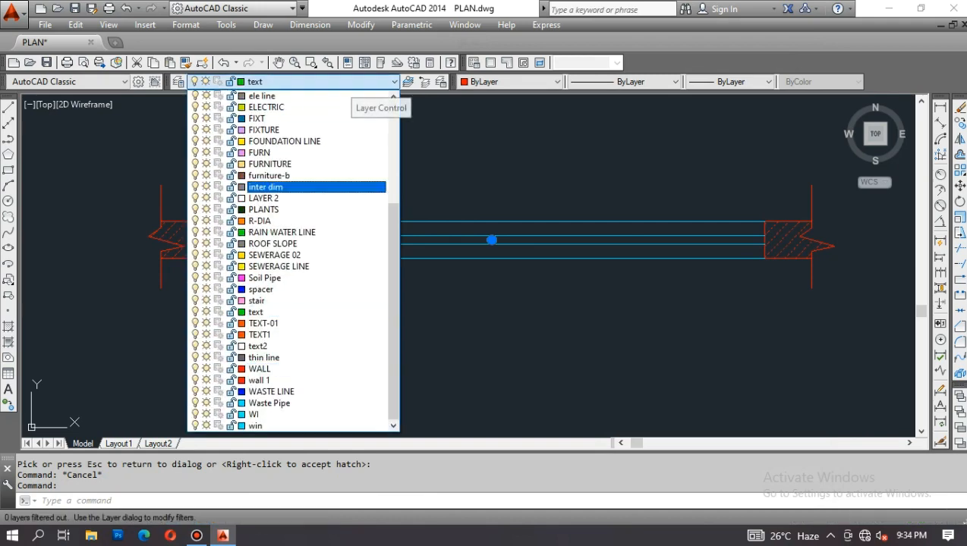
click(283, 358)
key(Escape)
key(Escape)
scroll(693, 200, down, 5)
key(Escape)
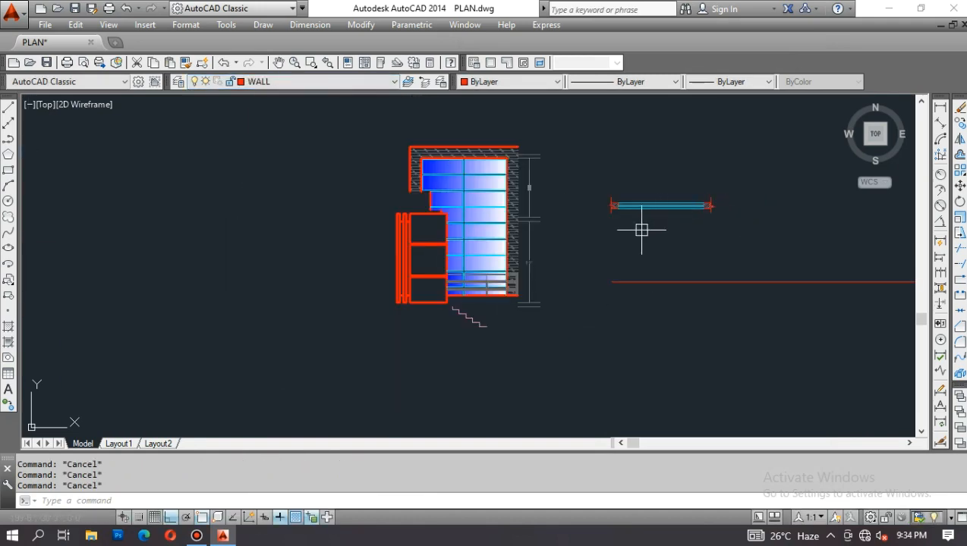
Step: Move the whole window plan with its break lines vertically upward, away from the horizontal base line
middle_drag(652, 233, 617, 296)
text(m)
key(space)
click(519, 246)
click(738, 305)
key(space)
click(741, 303)
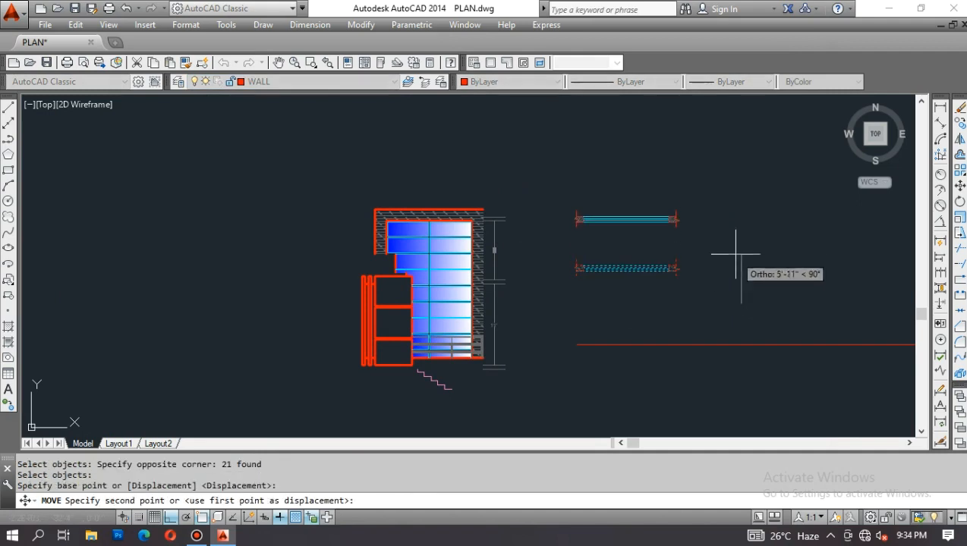
key(Escape)
Step: Draw vertical rays downward from the lower corners of both jambs of the window plan
text(RAY)
key(Return)
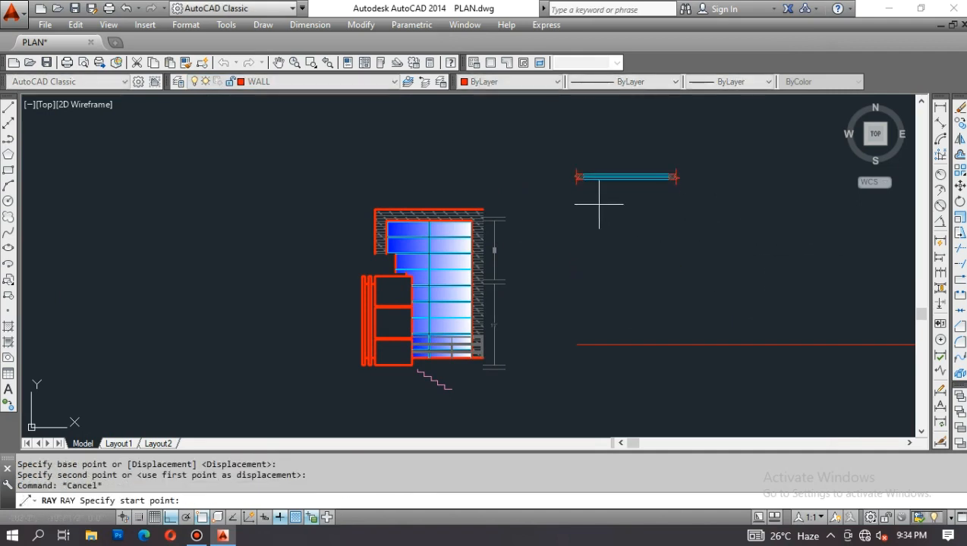
scroll(596, 199, up, 4)
click(566, 168)
click(570, 219)
key(Escape)
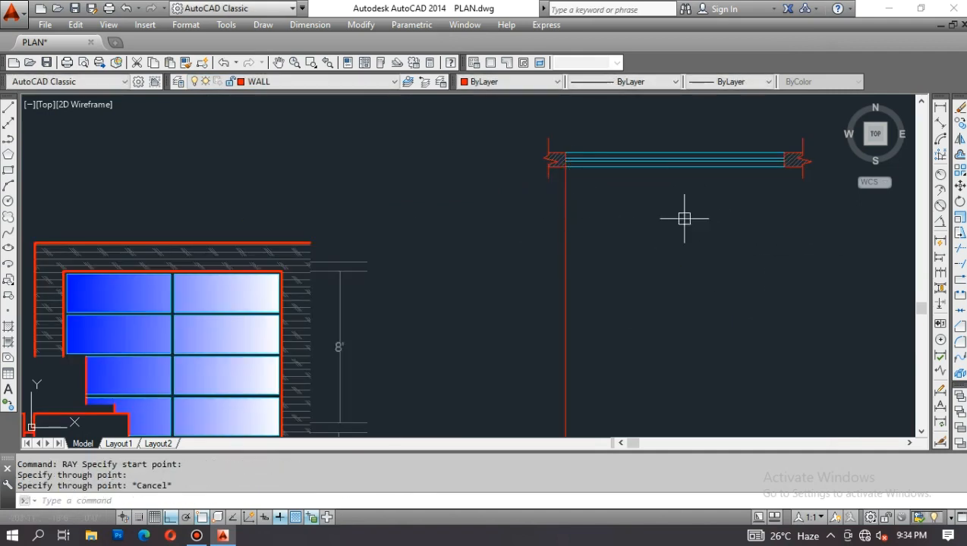
key(space)
click(782, 168)
click(778, 219)
key(Escape)
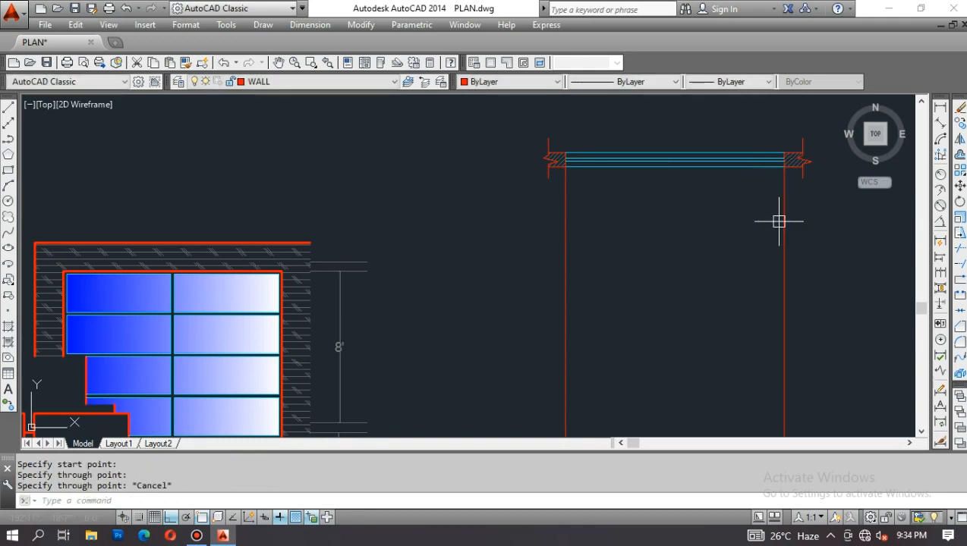
scroll(779, 221, down, 4)
key(Escape)
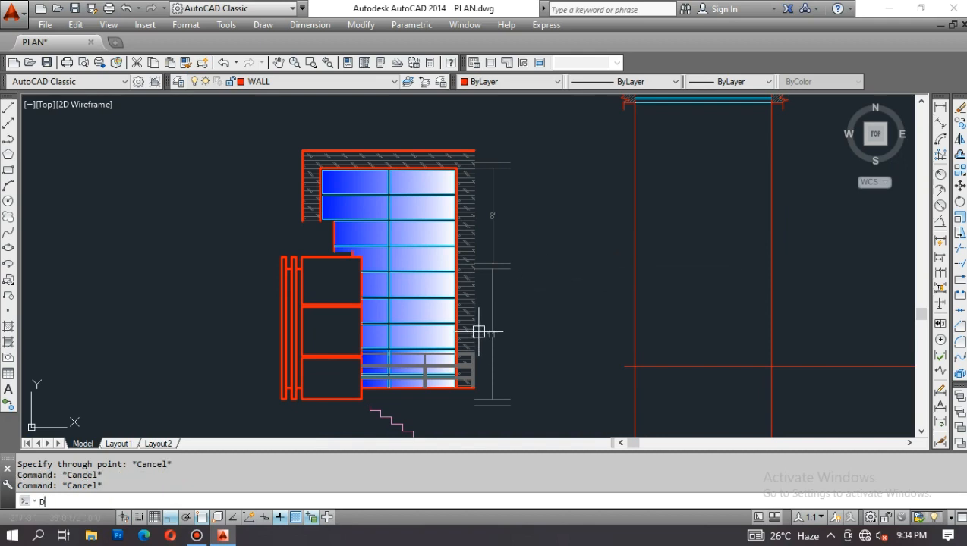
Step: Measure the copied window elevation's height from its base line to the frame's top with a linear dimension
text(LI)
key(Return)
scroll(453, 384, up, 4)
click(458, 388)
scroll(457, 389, down, 1)
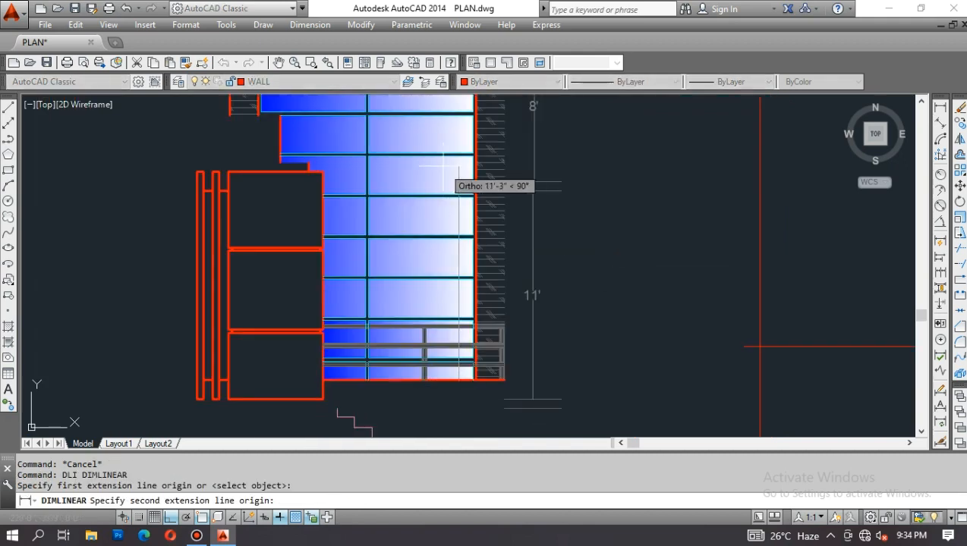
scroll(442, 168, up, 1)
scroll(458, 131, up, 2)
click(455, 128)
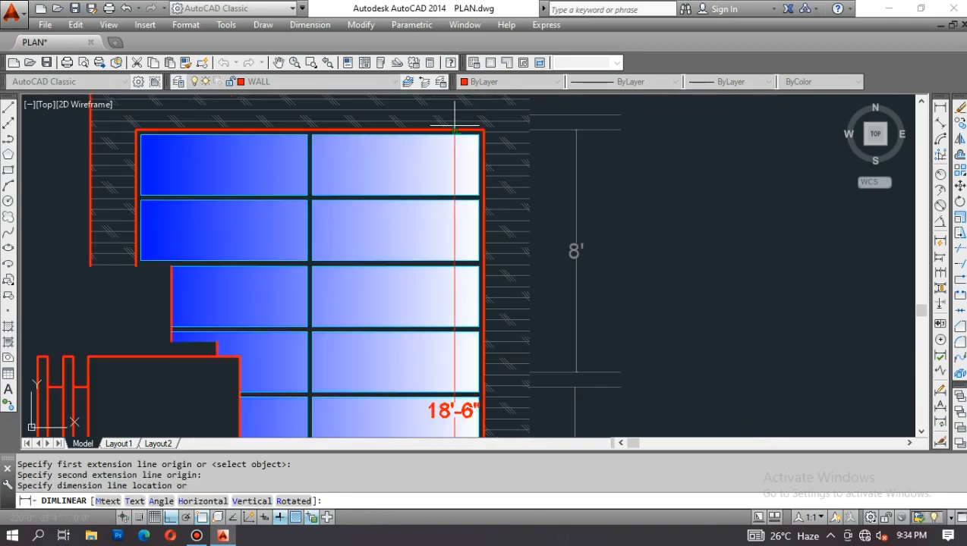
scroll(572, 289, down, 3)
scroll(478, 225, up, 3)
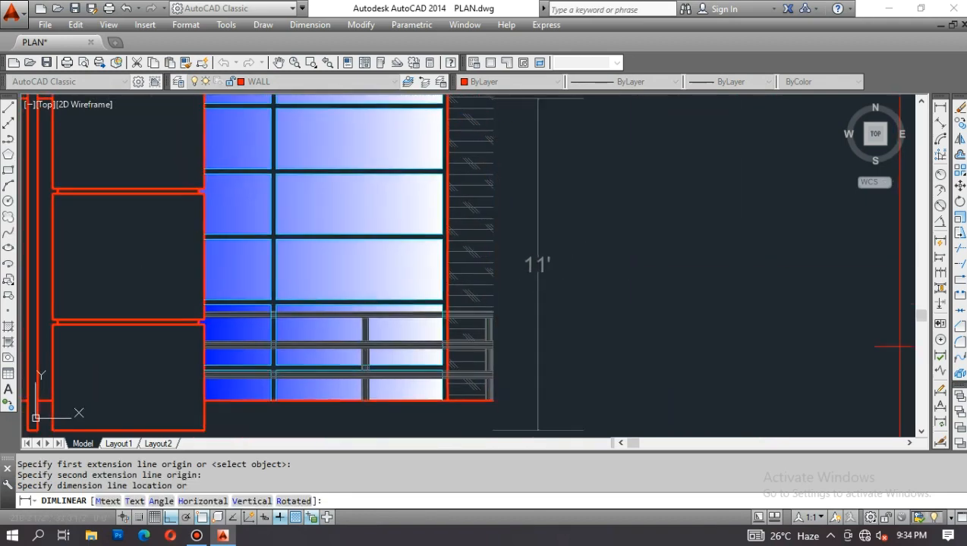
key(Escape)
Step: Measure the height of the window's base line above the lower end of the 11' dimension
scroll(508, 378, up, 2)
key(Return)
click(510, 372)
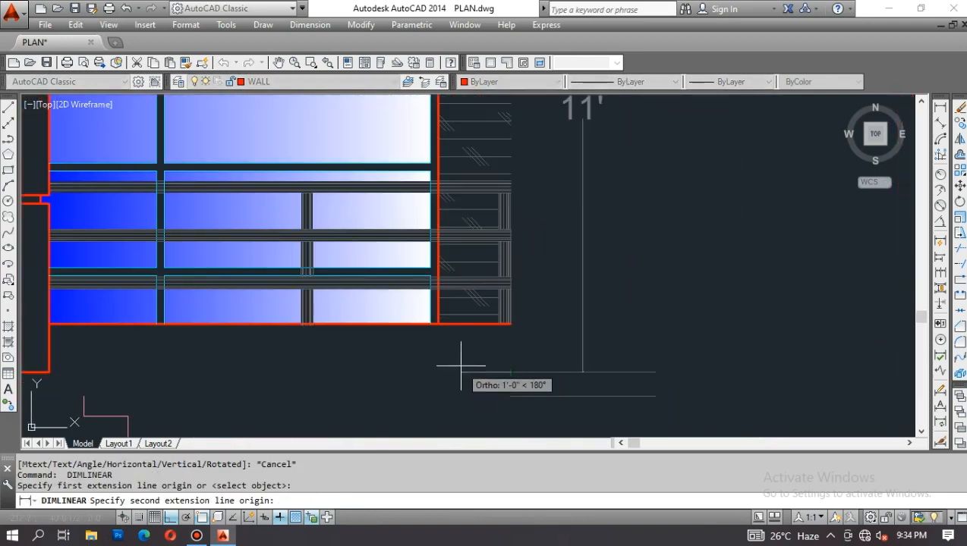
click(437, 325)
key(Escape)
text(c)
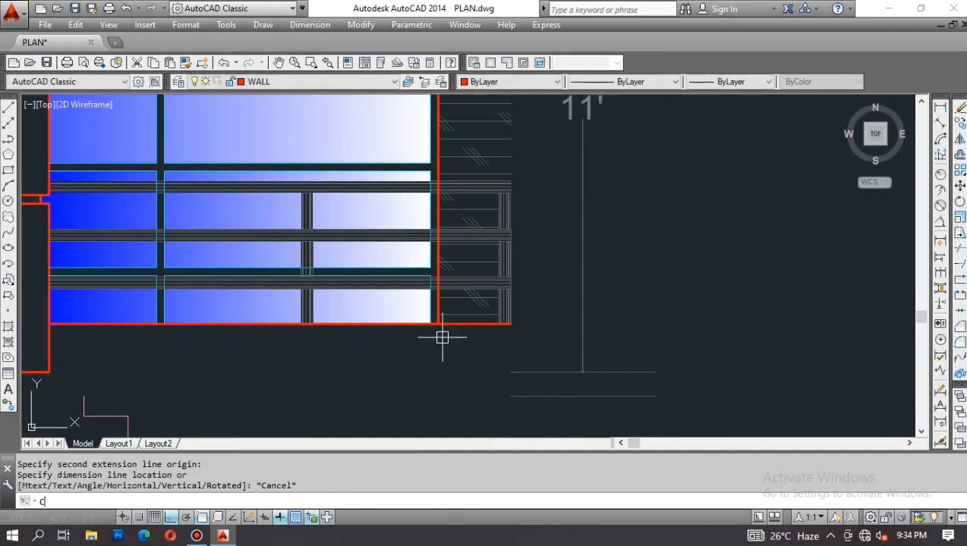
scroll(442, 337, down, 3)
text(o)
key(Return)
scroll(306, 114, up, 8)
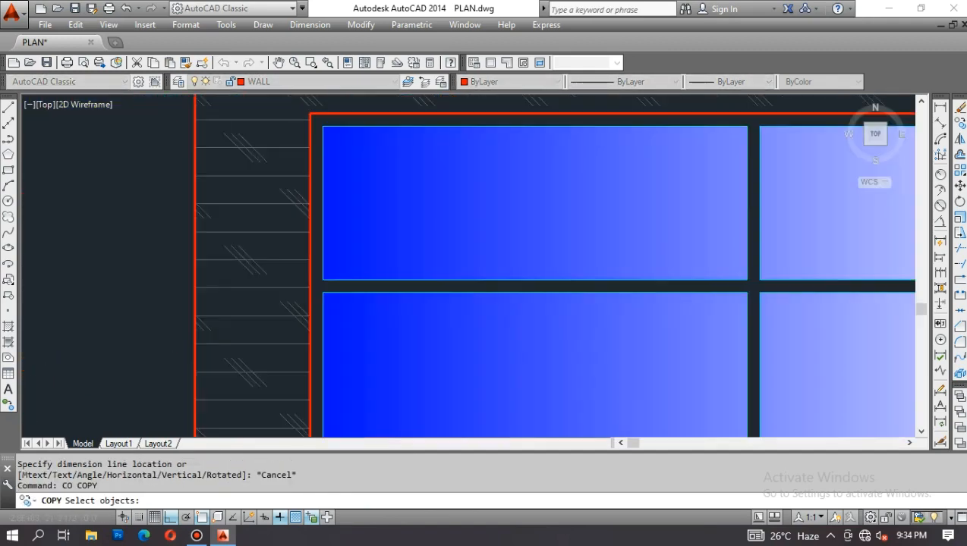
click(309, 108)
scroll(319, 104, down, 6)
key(Escape)
key(Escape)
key(Escape)
Step: Erase the wall panels beside the copied window elevation and the stair profile below it
middle_drag(320, 286, 412, 223)
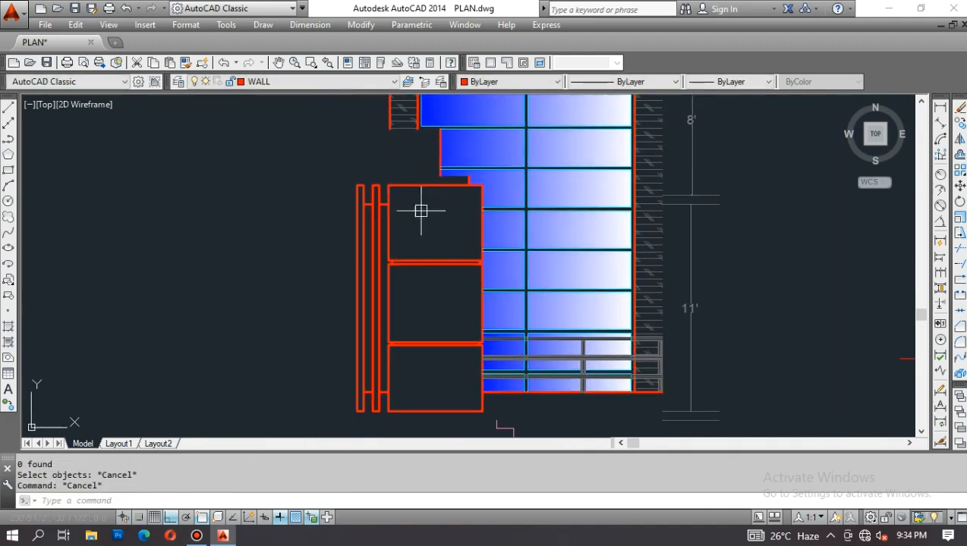
text(e)
key(Return)
click(410, 177)
scroll(398, 180, down, 6)
click(365, 256)
key(Return)
click(580, 345)
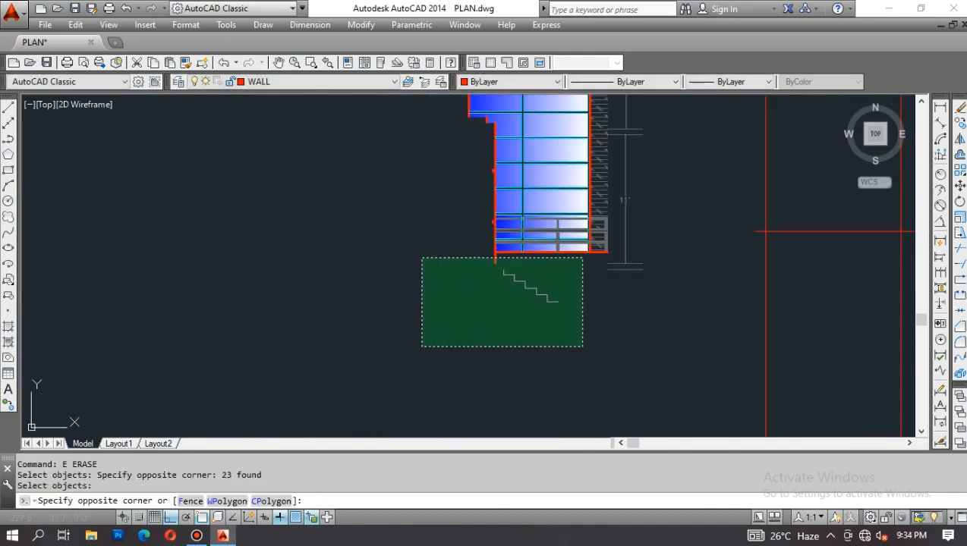
click(421, 259)
key(Delete)
Step: Erase the gradient fill from the lowest glass panes of the copied window elevation
scroll(495, 205, up, 7)
key(Return)
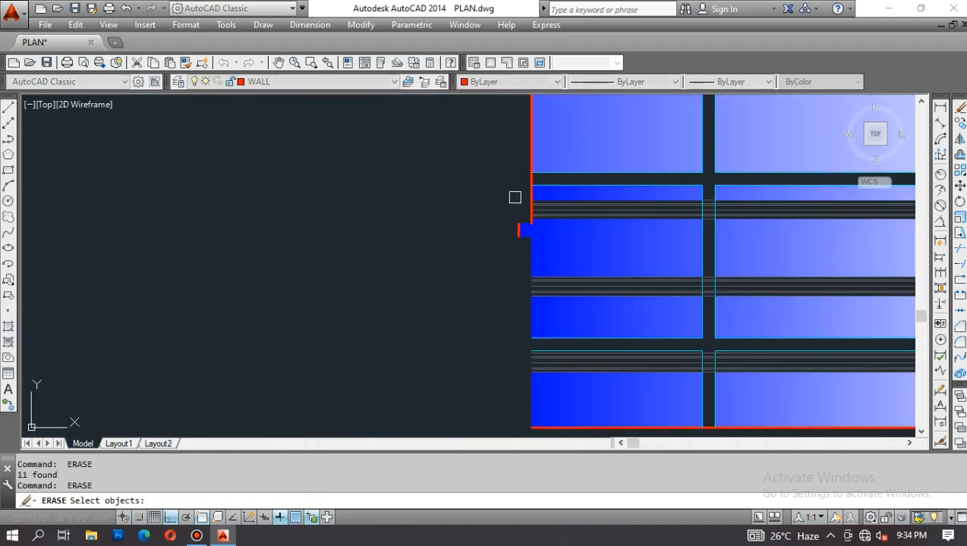
key(Escape)
text(e)
key(Return)
click(536, 242)
key(Return)
key(Escape)
Step: Erase the upper two railing rails and the middle post section between them across the lower window panes
key(e)
key(Return)
scroll(443, 213, down, 5)
click(464, 206)
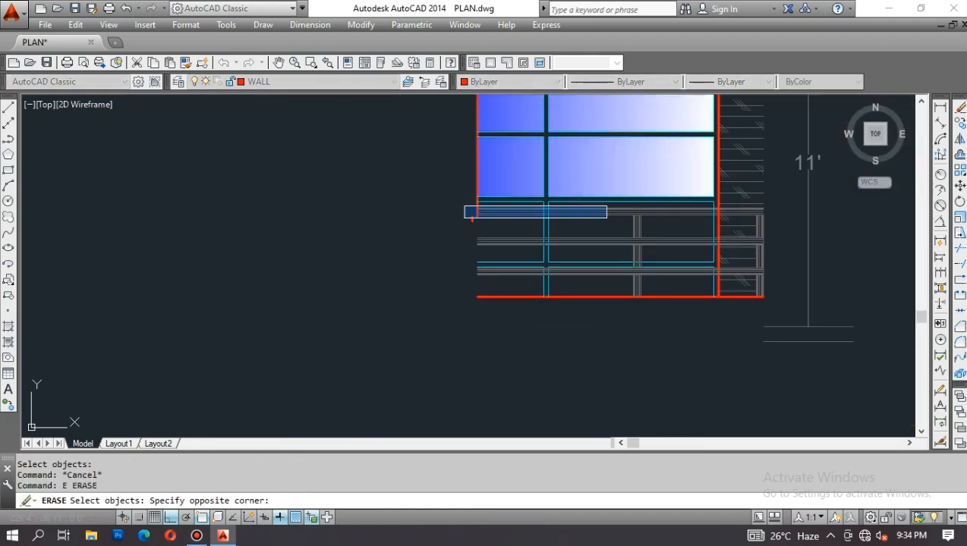
click(772, 219)
key(Return)
click(403, 218)
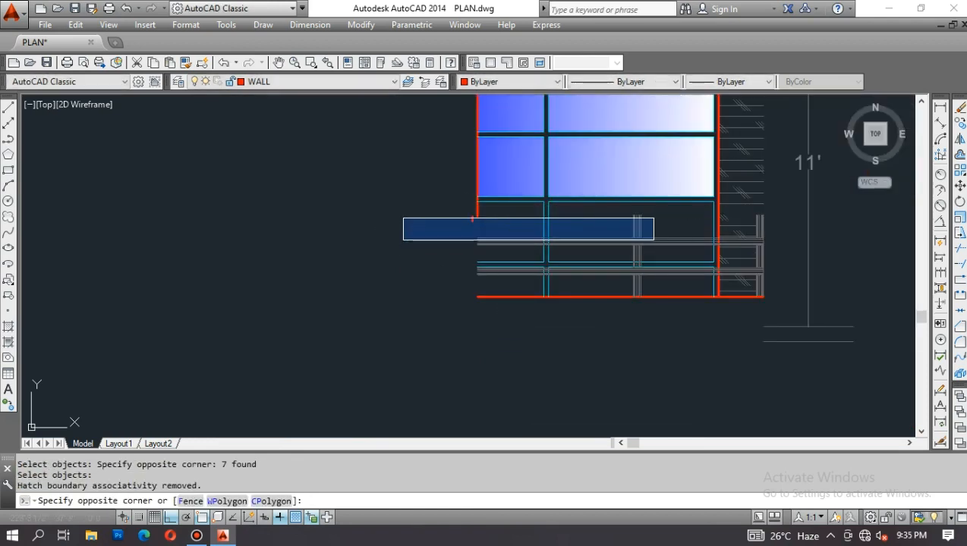
click(685, 251)
key(Return)
click(671, 252)
click(611, 212)
key(Return)
Step: Erase the lowest railing rail, the remaining railing posts and the brick hatch beside the window elevation
scroll(769, 232, up, 3)
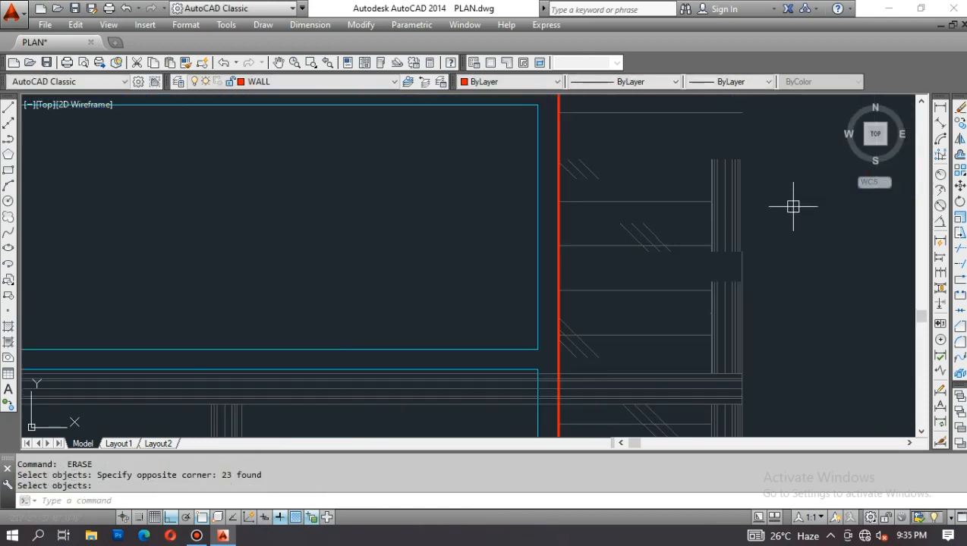
click(789, 191)
click(688, 352)
key(Return)
scroll(688, 261, down, 2)
scroll(692, 326, up, 1)
click(754, 274)
click(677, 331)
key(Return)
middle_drag(454, 345, 620, 318)
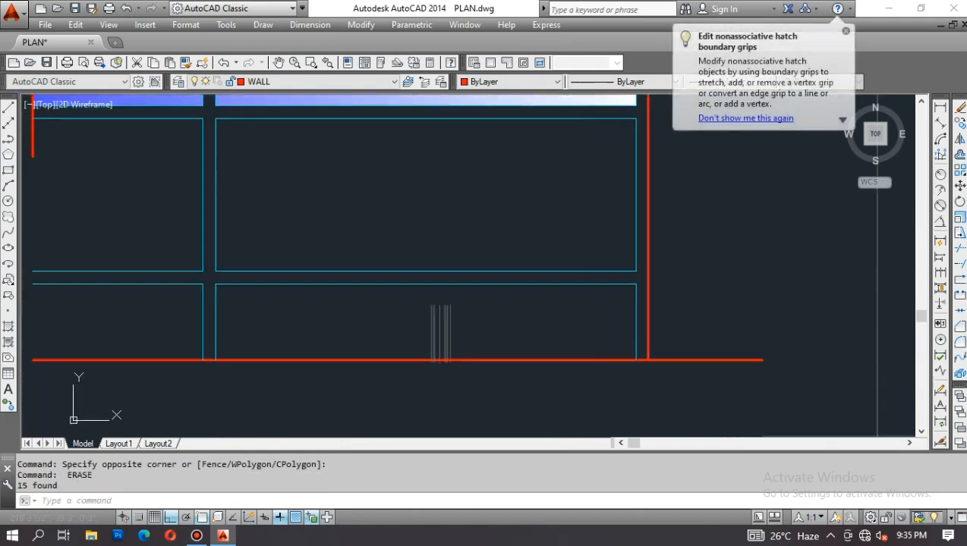
click(620, 320)
click(488, 300)
key(Return)
Step: Erase the red wall line pieces along the stepped left edge of the window's lower panes
scroll(540, 339, down, 3)
scroll(394, 284, up, 2)
click(536, 320)
click(489, 300)
key(Return)
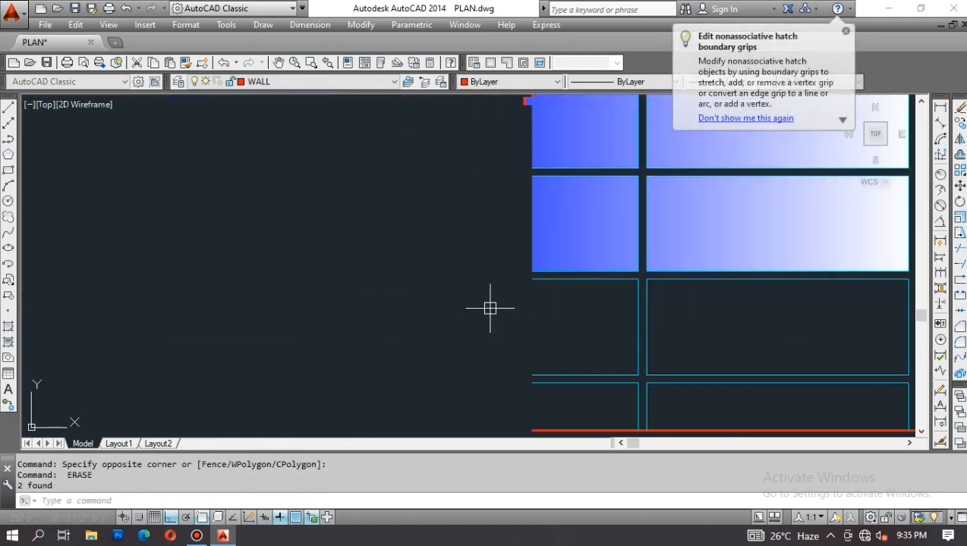
scroll(476, 307, down, 2)
middle_drag(460, 174, 485, 296)
click(424, 149)
click(566, 326)
key(Return)
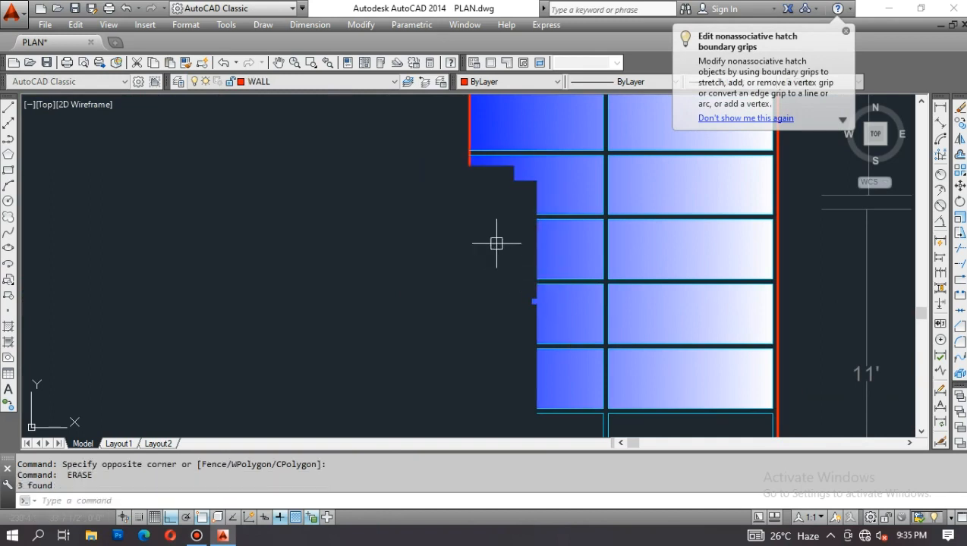
Step: Erase the gradient fill from the remaining glass panes of the window elevation
scroll(497, 243, down, 2)
key(Escape)
text(e)
click(522, 244)
key(Return)
key(Escape)
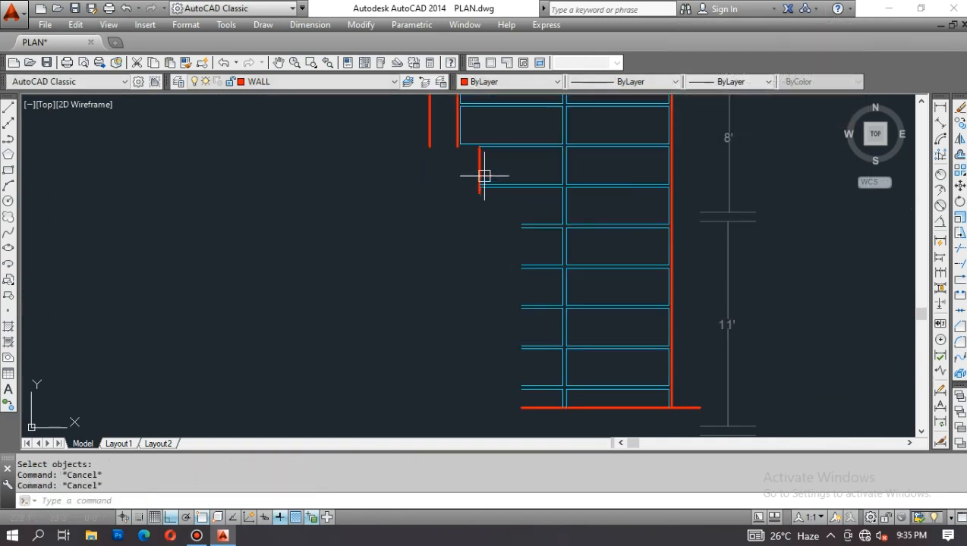
Step: Erase the short red vertical line at the left end of the third row of panes
text(e)
click(480, 176)
key(Return)
scroll(459, 212, down, 2)
key(Escape)
key(Escape)
middle_drag(430, 121, 430, 170)
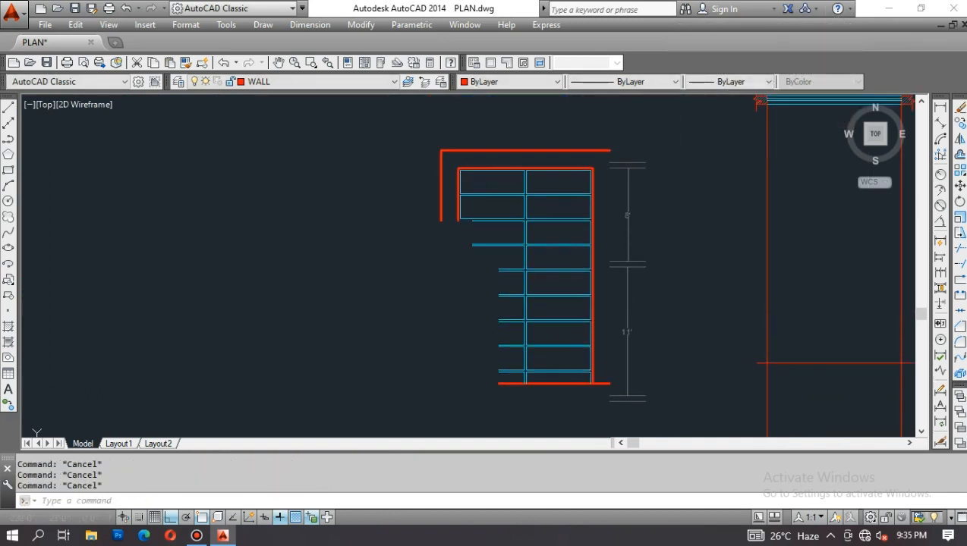
Step: Erase the outer wall outline above and to the left of the window frame
text(e)
click(447, 164)
click(410, 121)
key(Return)
key(Escape)
middle_drag(425, 129, 176, 180)
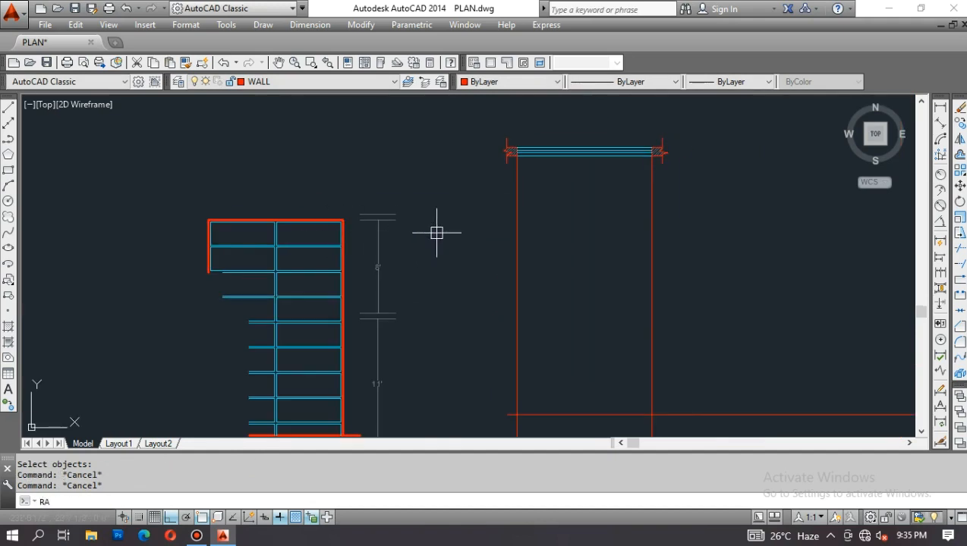
text(y)
key(Return)
key(Escape)
Step: Erase the grey vertical dimensions beside the copied window elevation
text(e)
key(Return)
click(458, 176)
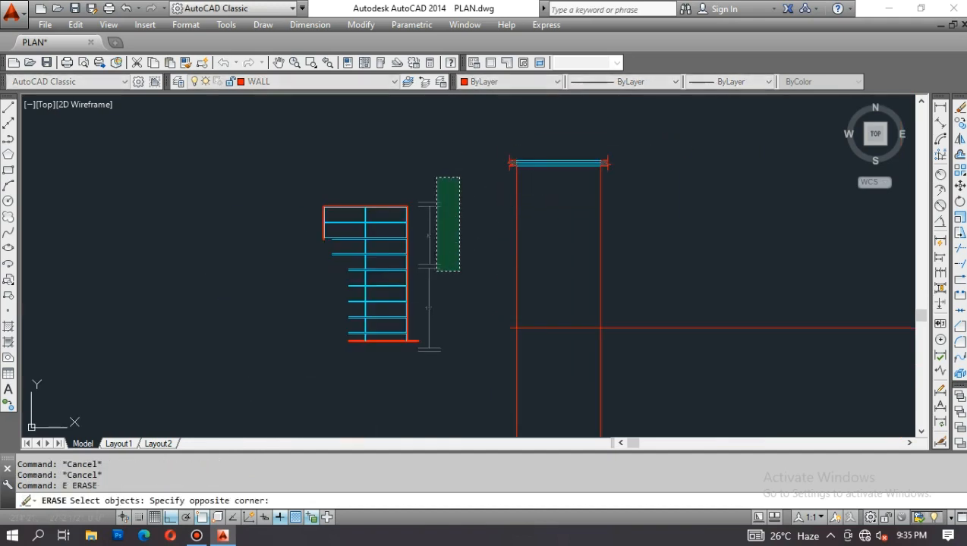
click(417, 369)
key(Return)
key(Escape)
key(Escape)
scroll(399, 340, up, 2)
text(tr)
key(Return)
key(Escape)
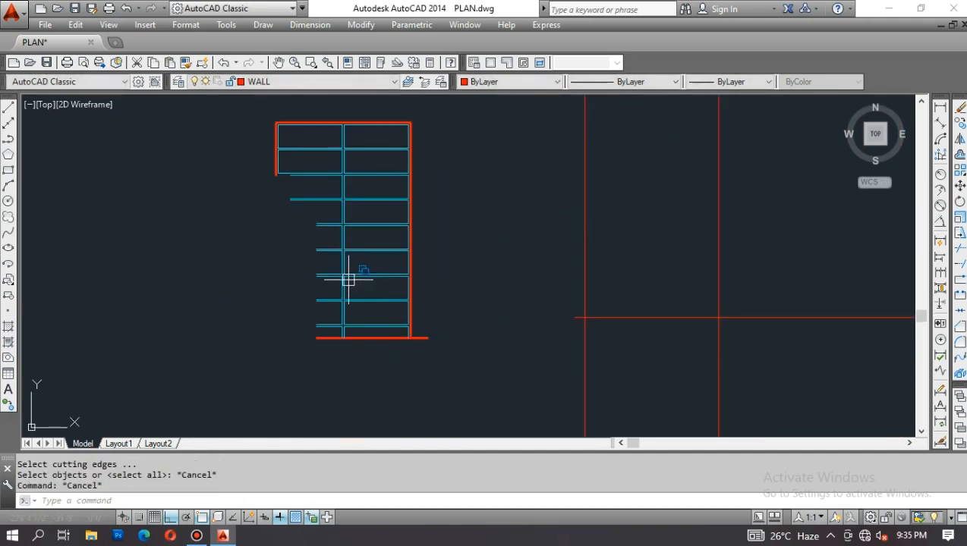
Step: Move the copied window elevation by its lower-right corner to where the right projection line meets the horizontal base line
text(m)
key(Return)
click(399, 361)
click(240, 108)
key(Return)
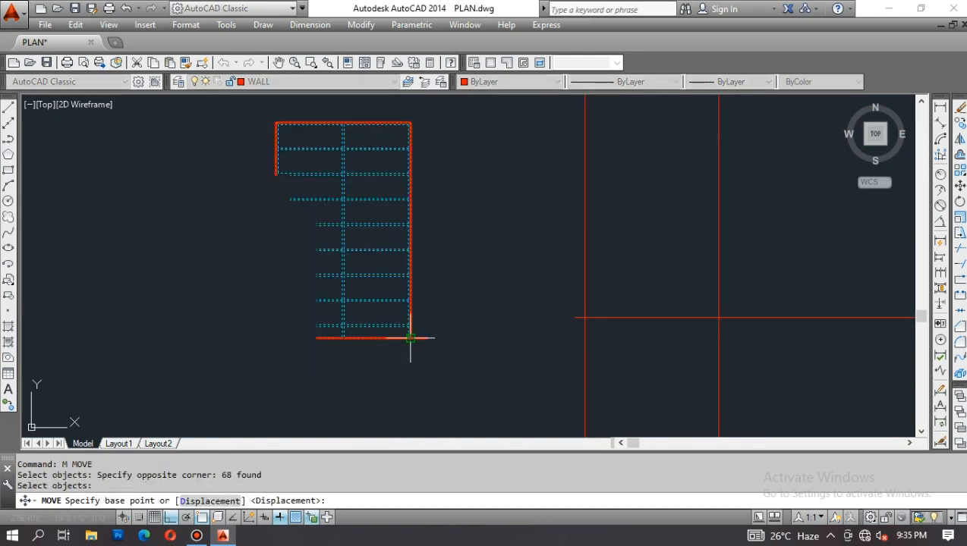
click(410, 338)
scroll(384, 335, up, 3)
scroll(399, 367, down, 3)
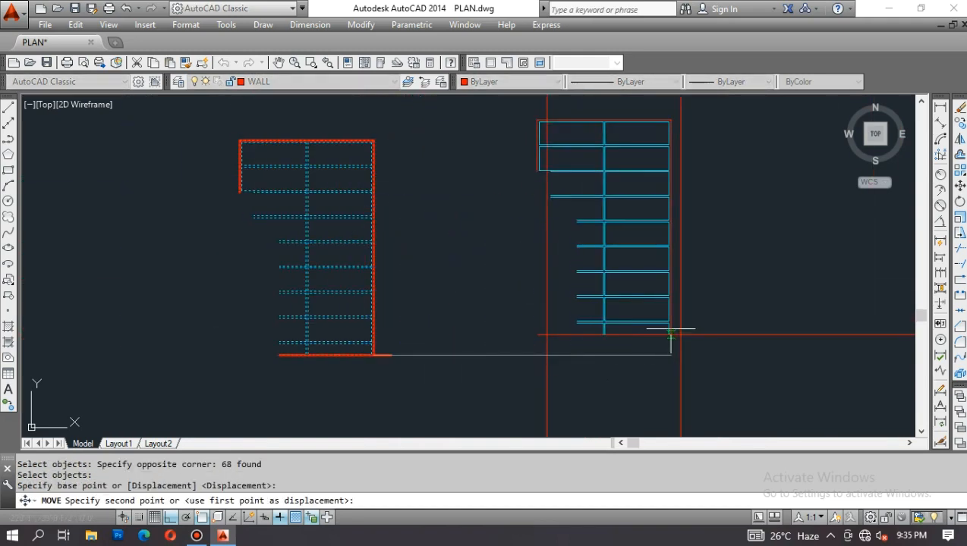
key(Escape)
scroll(685, 332, up, 3)
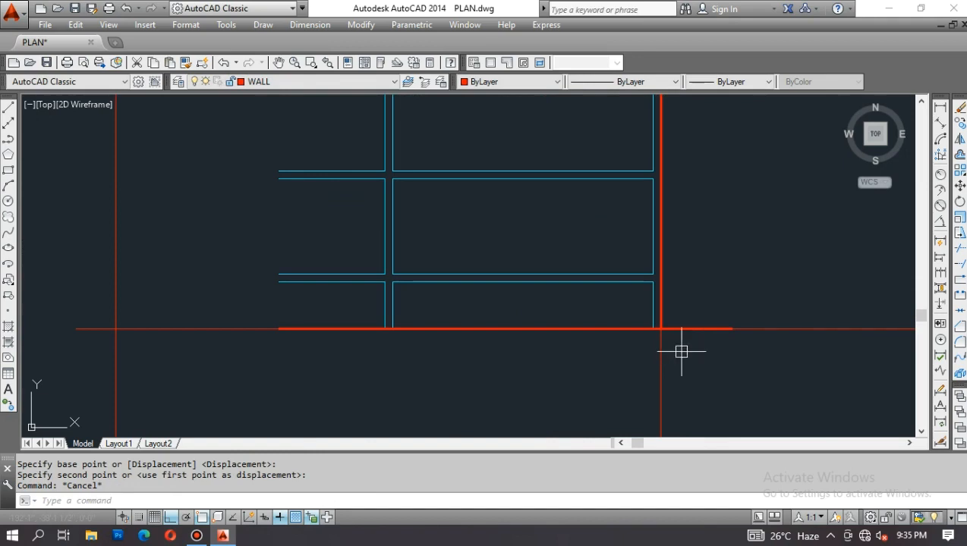
key(Escape)
key(Escape)
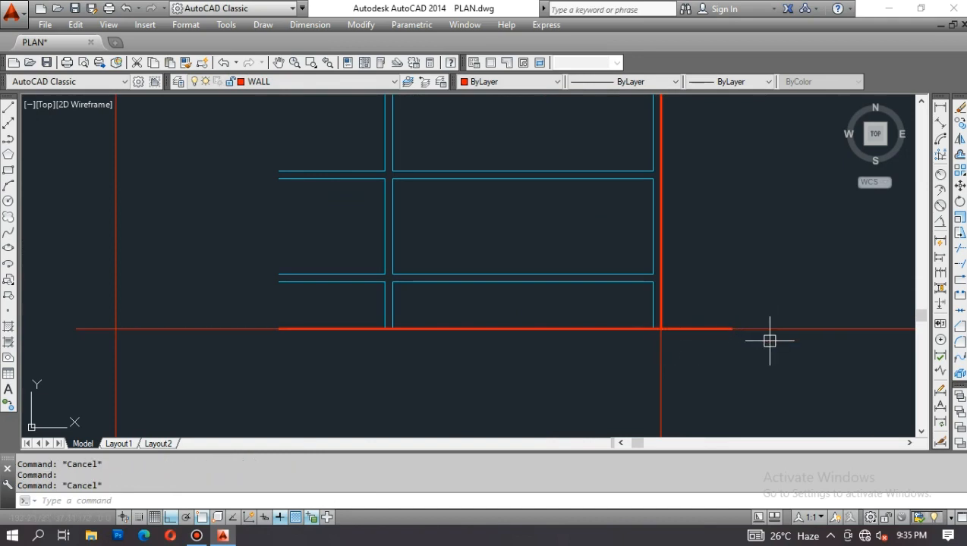
Step: Move the same window elevation straight up by 12 inches from the base line
text(m)
key(Return)
text(p)
key(Return)
key(Return)
click(765, 302)
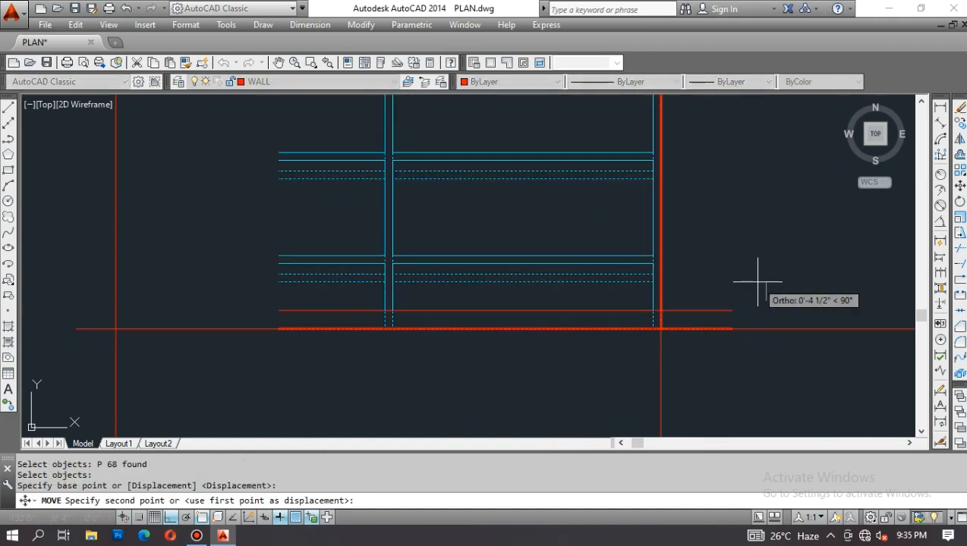
text(12)
key(Return)
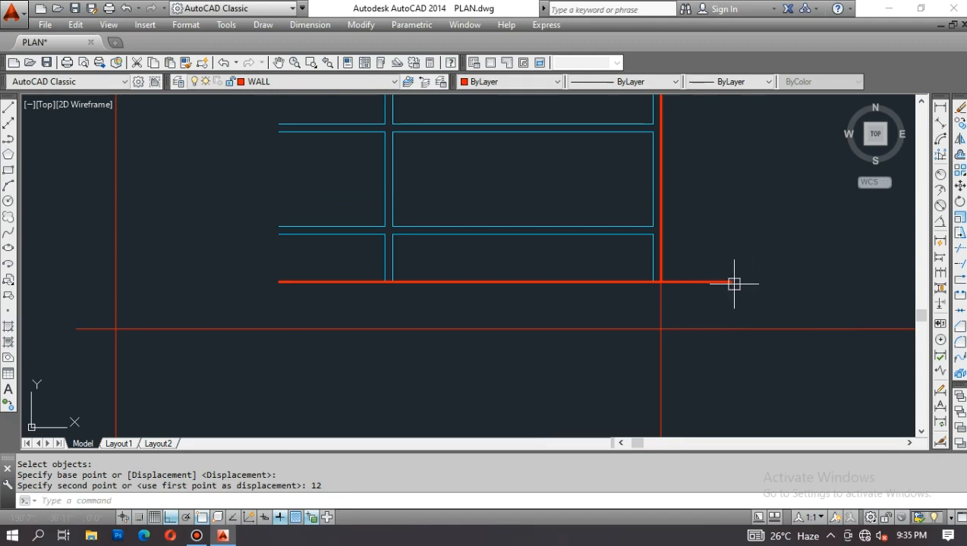
scroll(522, 335, down, 3)
key(Escape)
text(f)
key(Return)
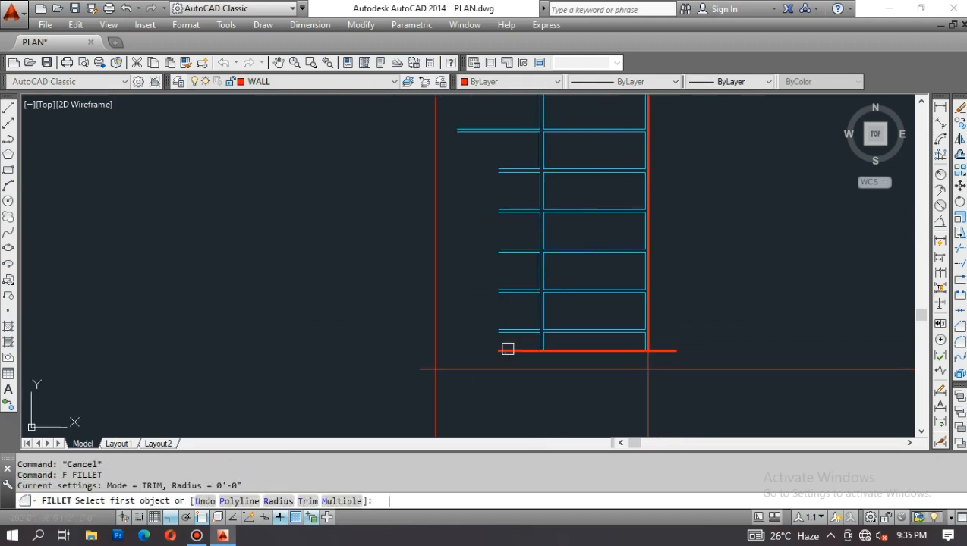
click(507, 349)
scroll(497, 358, down, 4)
key(Escape)
Step: Erase the vertical projection line dropped from the left jamb of the window plan
key(Escape)
key(e)
key(Return)
click(472, 305)
key(Return)
key(Escape)
scroll(462, 252, up, 6)
Step: Fillet the short left wall edge with the bottom wall line at zero radius to close the outline's lower-left corner
key(f)
key(Return)
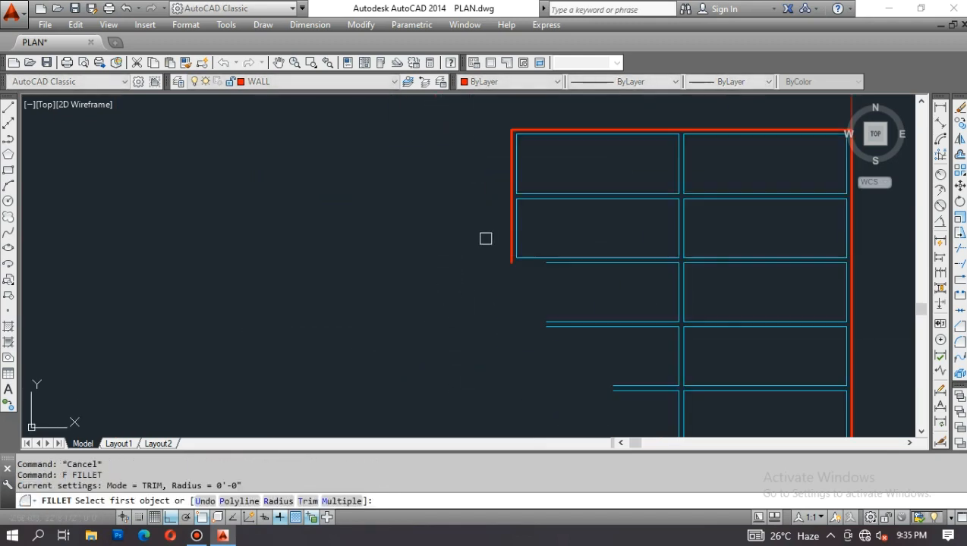
click(510, 248)
scroll(494, 296, down, 4)
scroll(505, 328, up, 5)
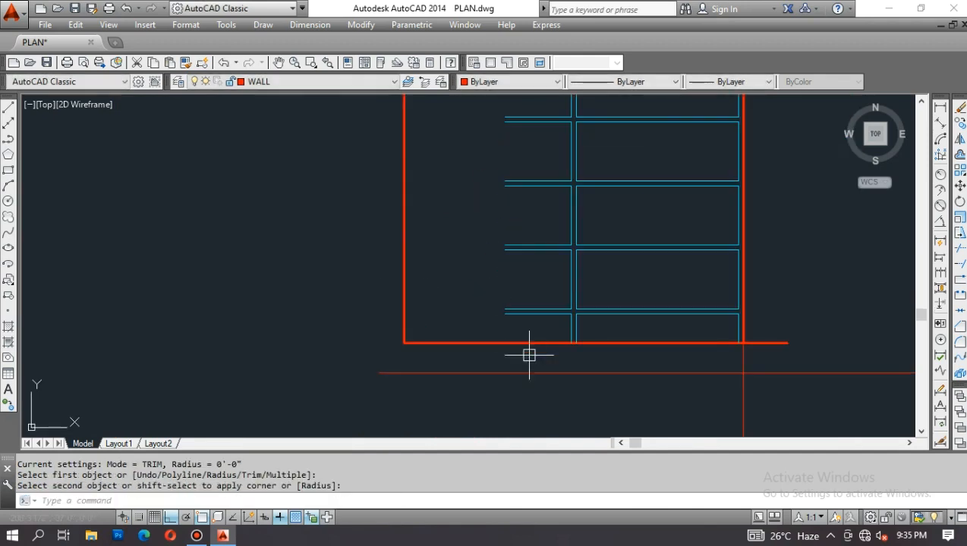
Step: Erase the vertical projection line dropped from the right jamb of the window plan
key(Escape)
key(e)
key(Return)
click(742, 358)
key(Return)
key(Escape)
text(f)
key(Return)
click(743, 330)
scroll(741, 328, up, 2)
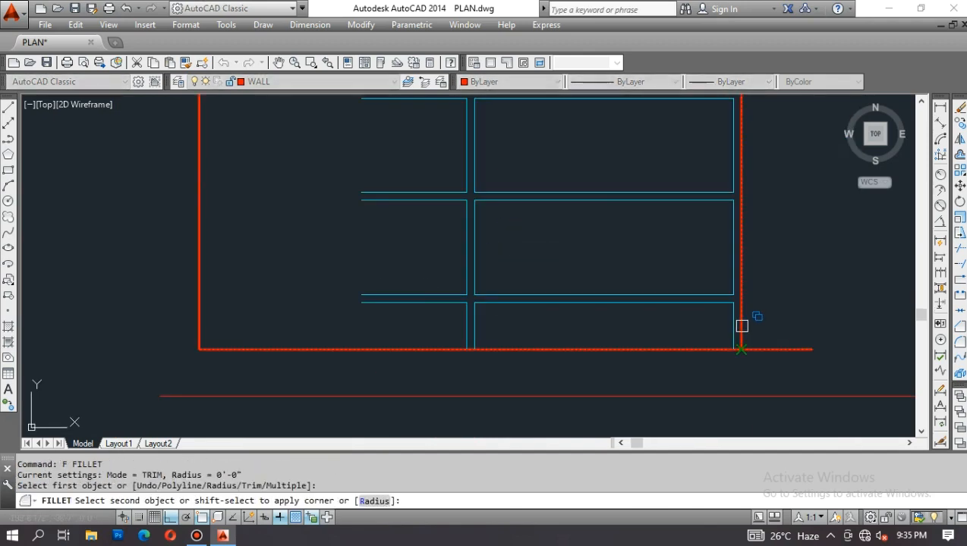
key(Escape)
Step: Try to erase the bottom wall line's overhang past the right edge, and undo the erase
text(e)
key(Return)
click(766, 349)
key(Return)
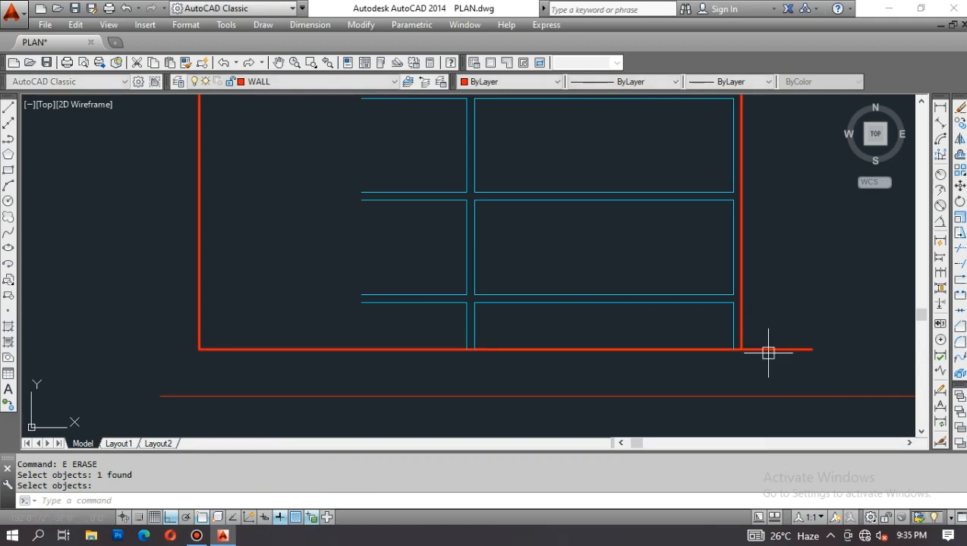
key(ctrl+z)
key(Escape)
Step: Trim the bottom wall line's overhang beyond the lower-right corner of the window outline
text(tr)
key(Return)
key(Return)
click(765, 351)
scroll(597, 333, down, 5)
key(Escape)
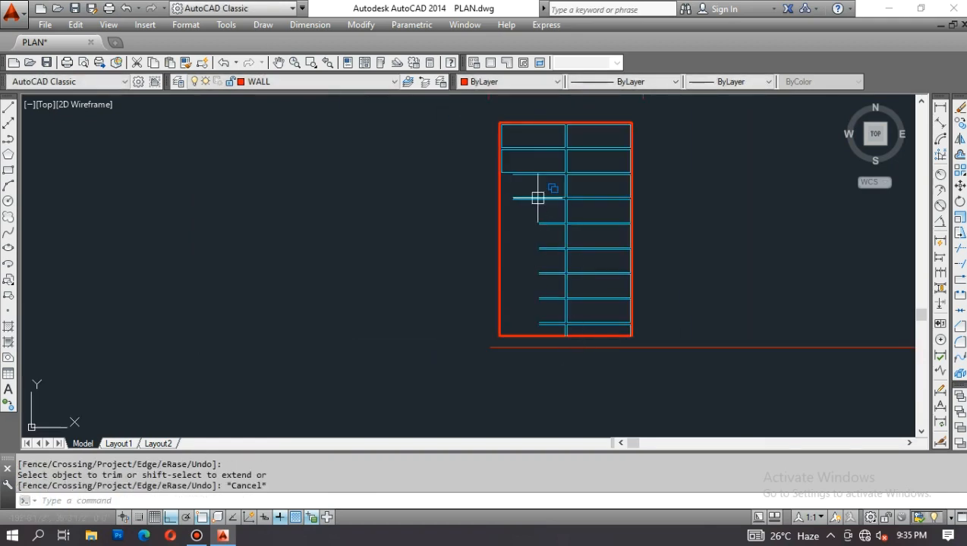
key(Escape)
scroll(501, 159, up, 2)
scroll(533, 195, up, 2)
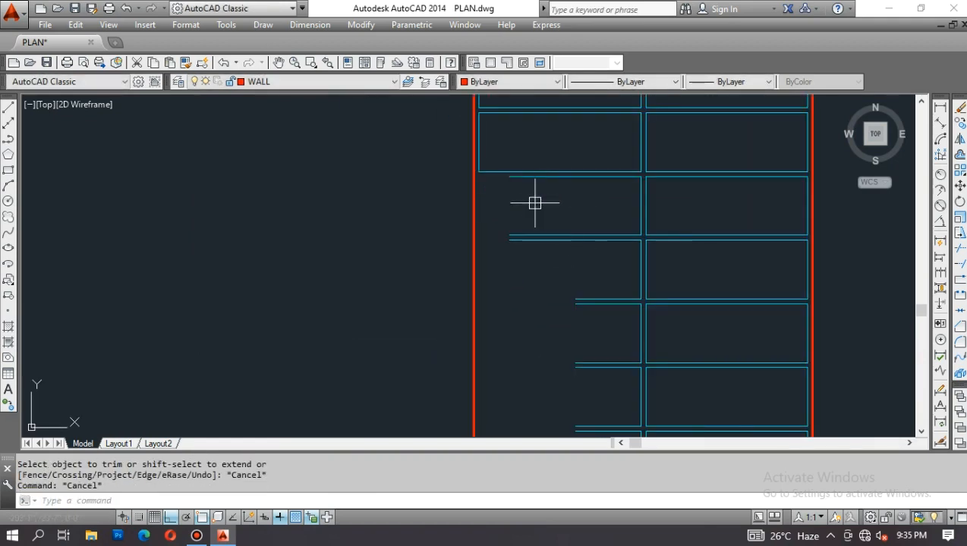
key(Escape)
scroll(535, 202, up, 2)
scroll(715, 252, up, 2)
key(Escape)
text(e)
key(Return)
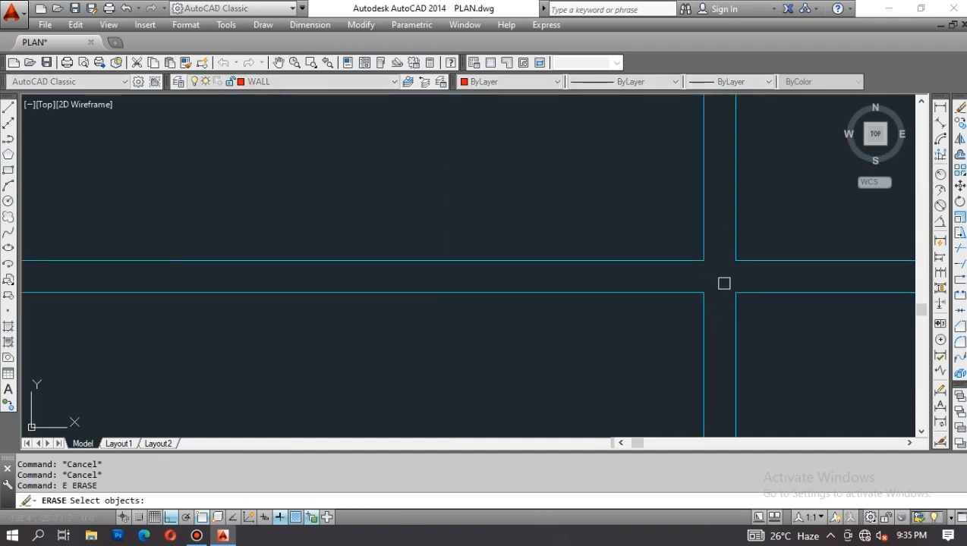
scroll(726, 179, down, 2)
scroll(711, 173, down, 1)
key(Escape)
Step: Erase all the incomplete pane lines in the left column below its second row
scroll(708, 159, up, 2)
text(e)
key(Return)
click(695, 142)
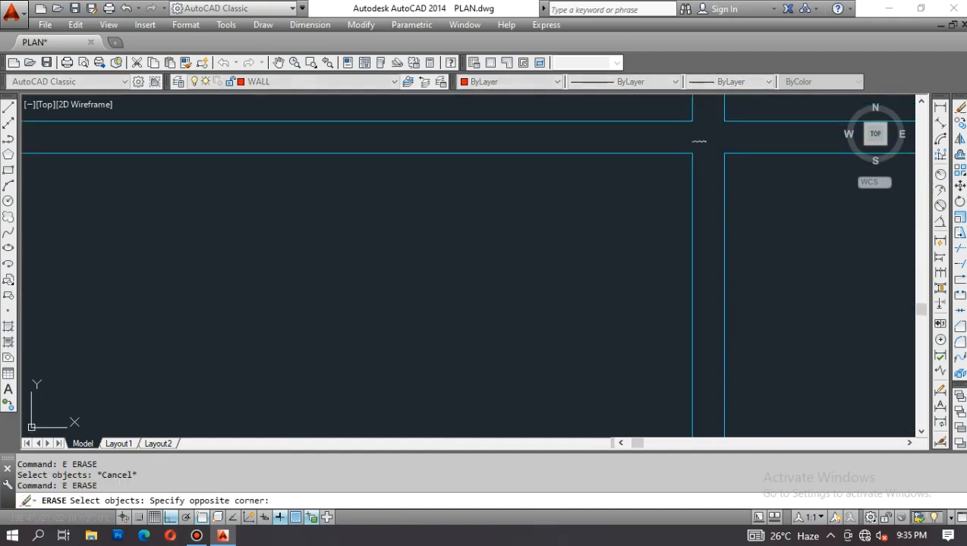
scroll(668, 140, down, 4)
click(581, 375)
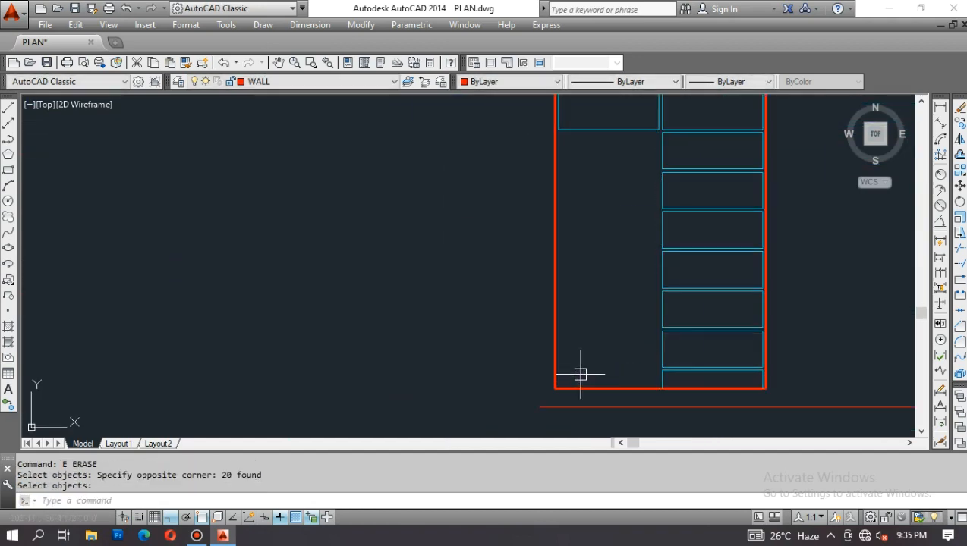
key(Escape)
key(Escape)
middle_drag(619, 267, 628, 327)
text(co)
key(Return)
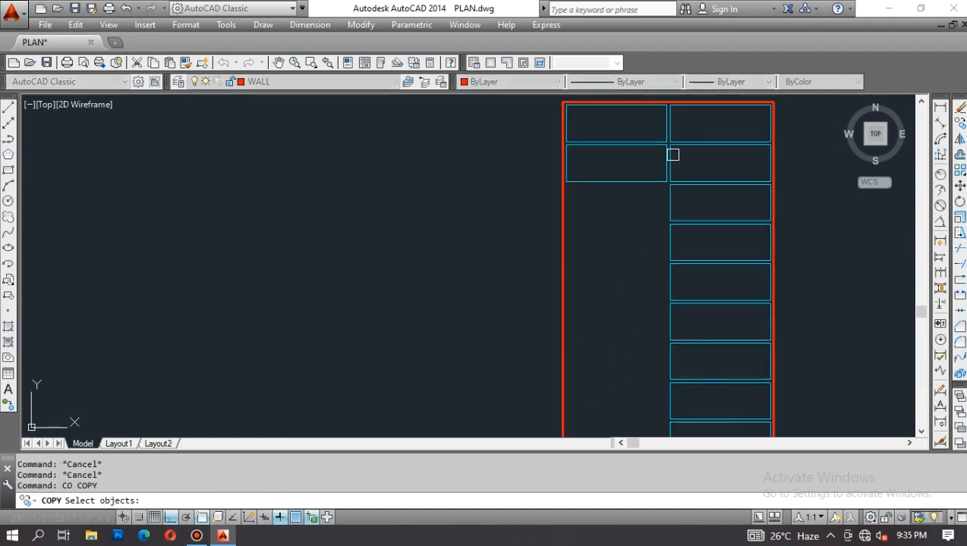
key(Escape)
key(Escape)
Step: Mirror the right column's panes from the third row down about the window's vertical centreline, excluding the wall edge and keeping the originals
text(mi)
key(Return)
scroll(665, 190, up, 5)
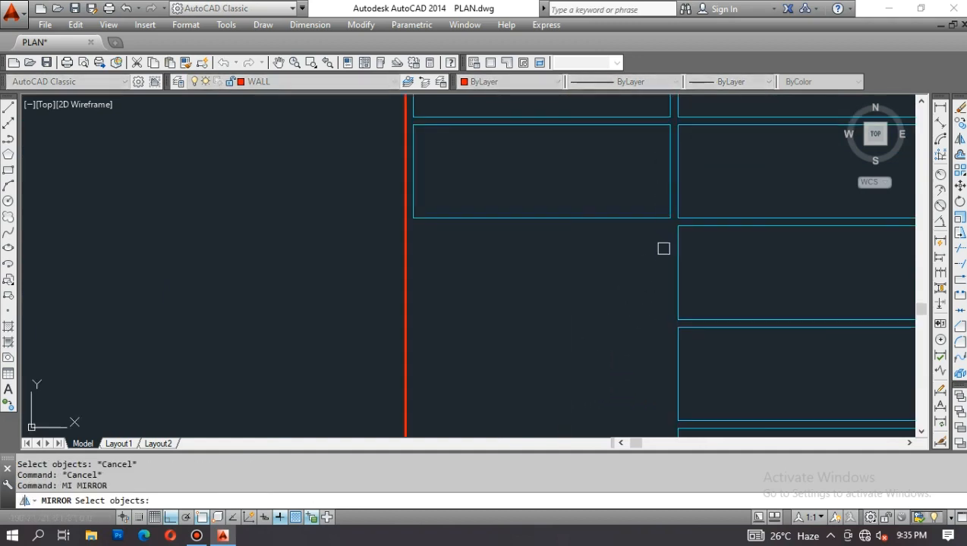
scroll(665, 220, down, 2)
click(549, 193)
scroll(574, 306, down, 6)
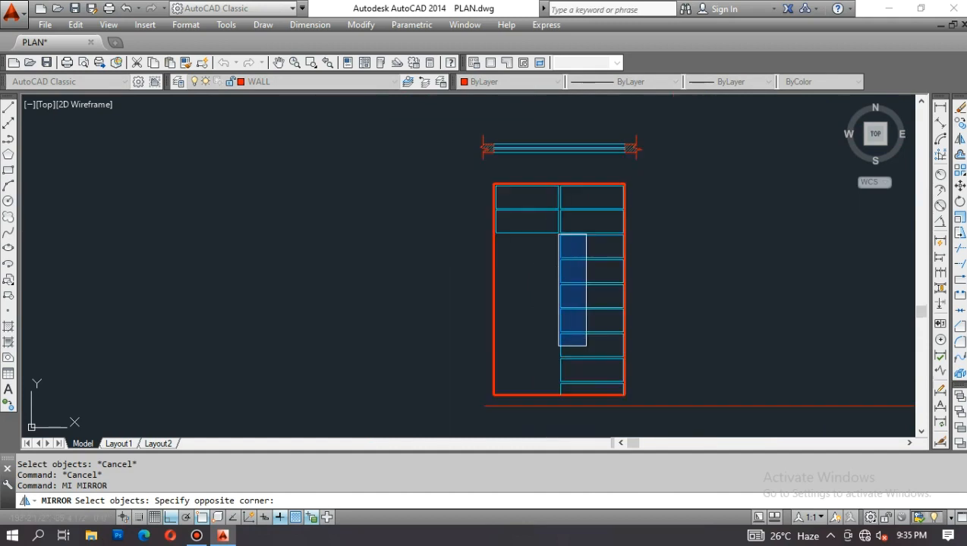
click(633, 394)
scroll(630, 397, up, 4)
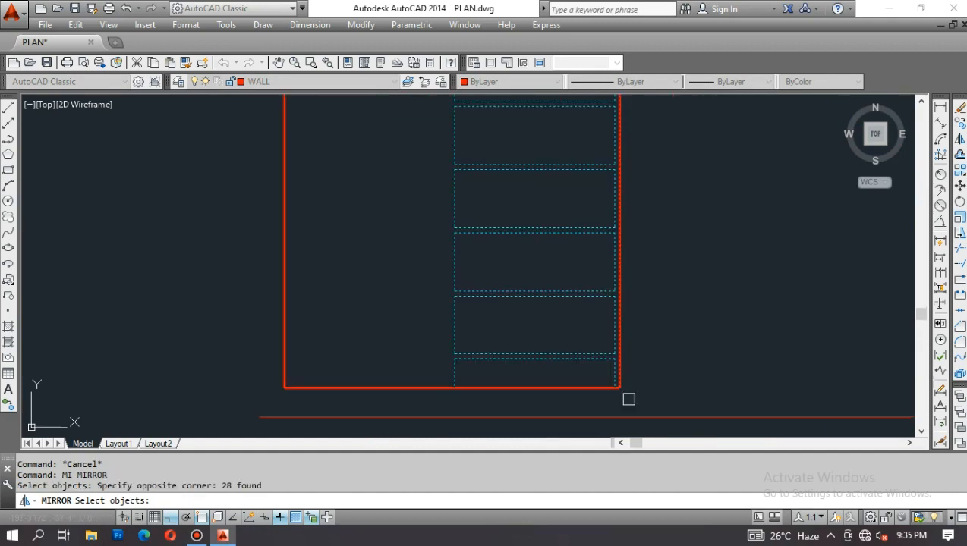
scroll(635, 123, up, 3)
shift+click(630, 145)
shift+click(557, 215)
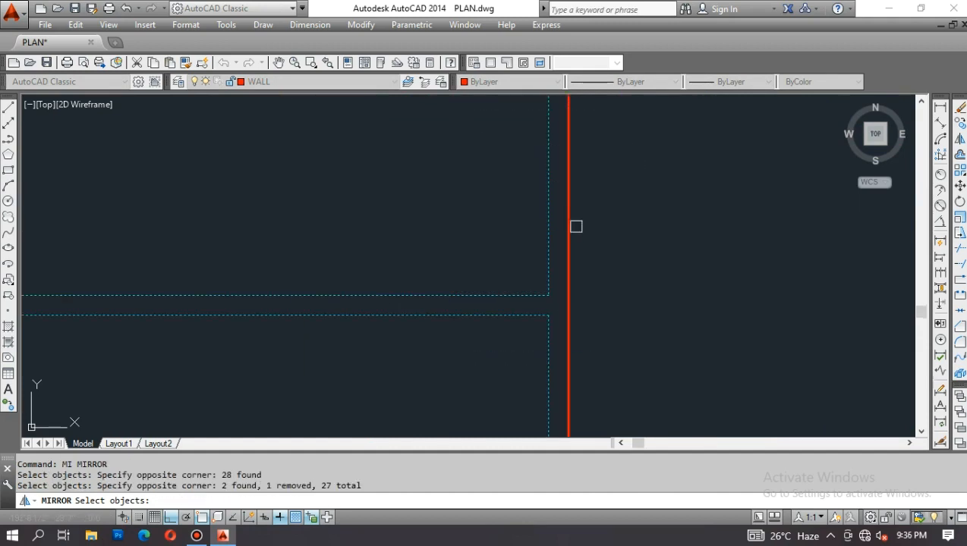
scroll(639, 280, down, 4)
scroll(532, 175, up, 4)
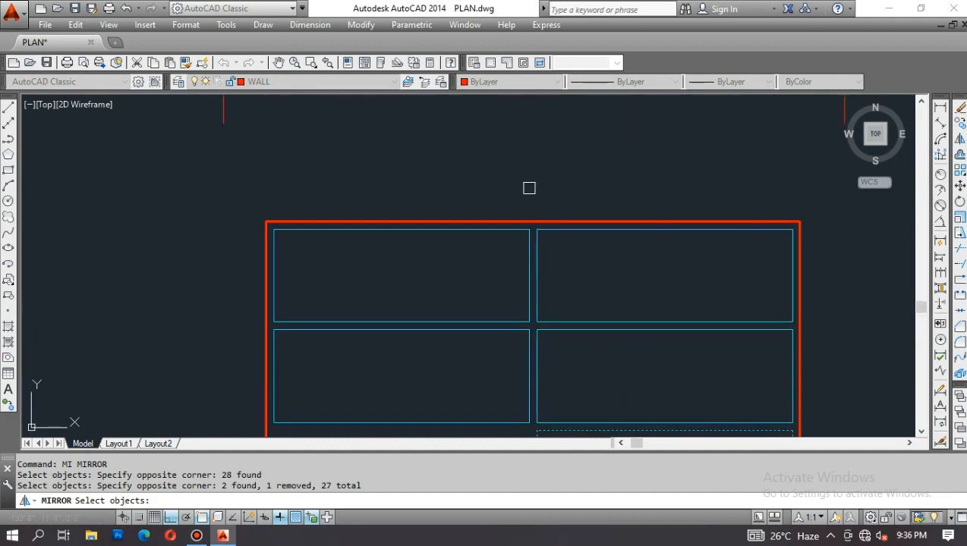
key(Return)
click(533, 221)
scroll(527, 161, down, 4)
click(518, 148)
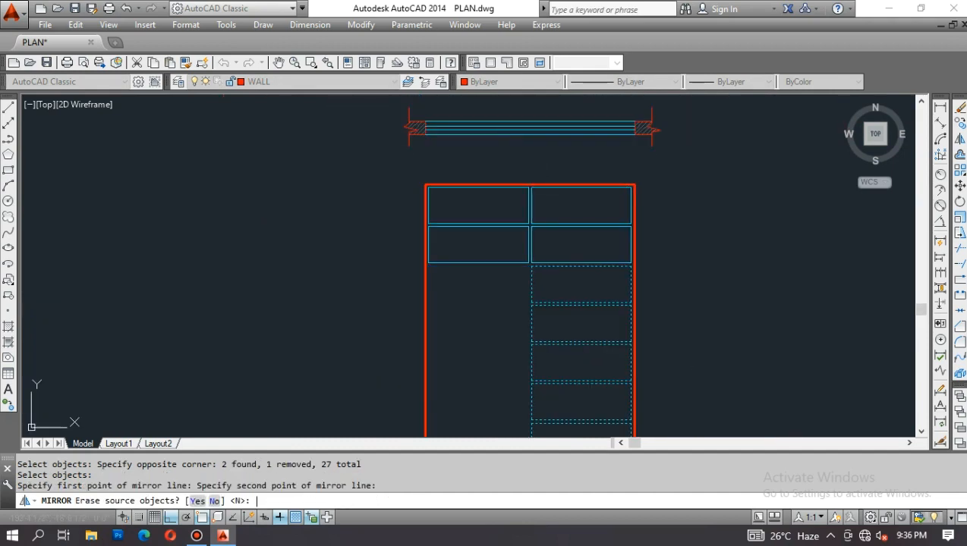
key(Return)
middle_drag(511, 285, 530, 197)
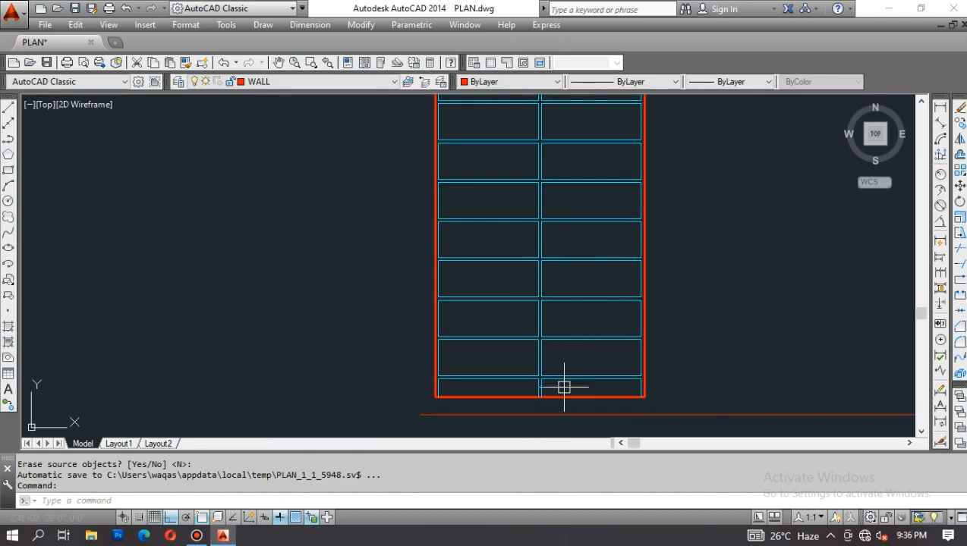
Step: Offset the window's bottom wall line upward by the thickness picked between the two lowest rows of panes
text(o)
key(Return)
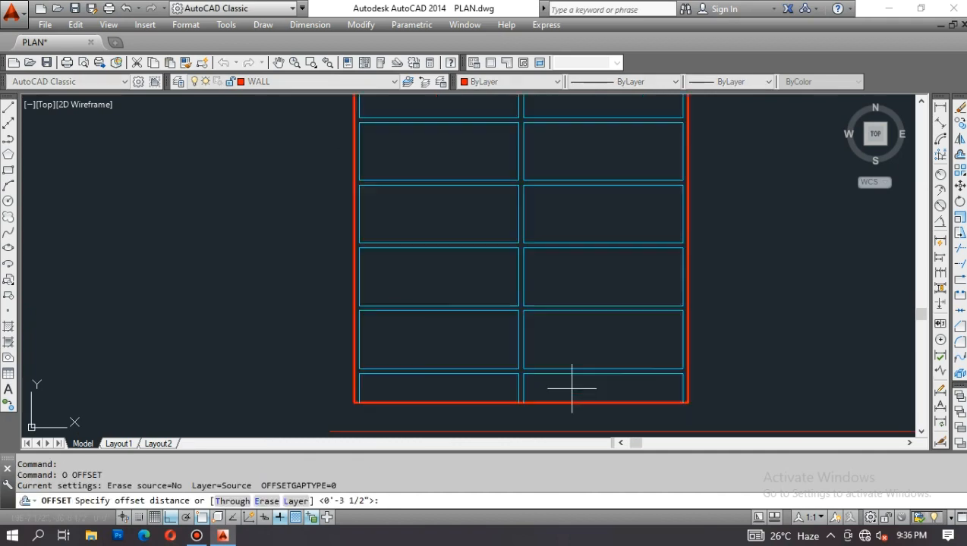
scroll(577, 389, up, 4)
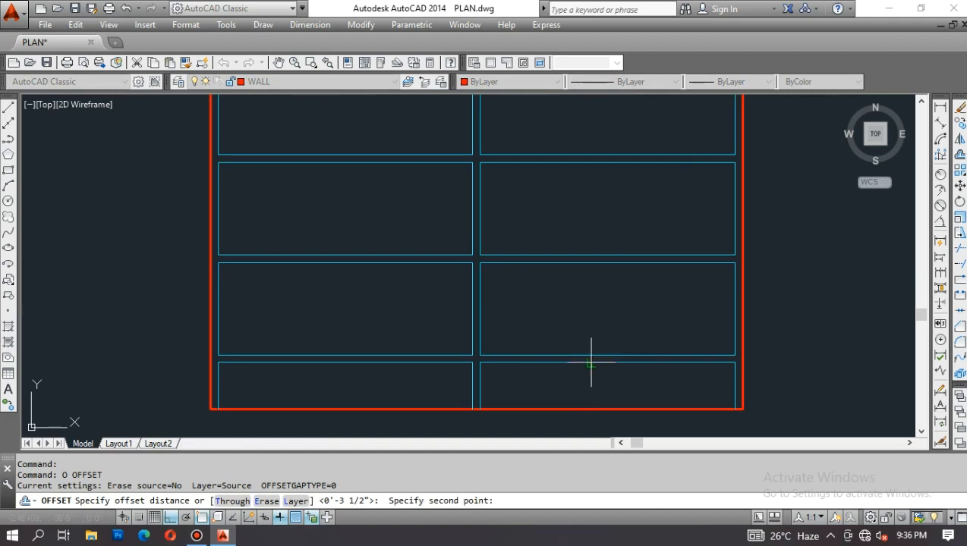
click(591, 363)
click(587, 409)
click(572, 399)
key(Escape)
Step: Match the offset bottom line's properties to the cyan pane lines
text(M)
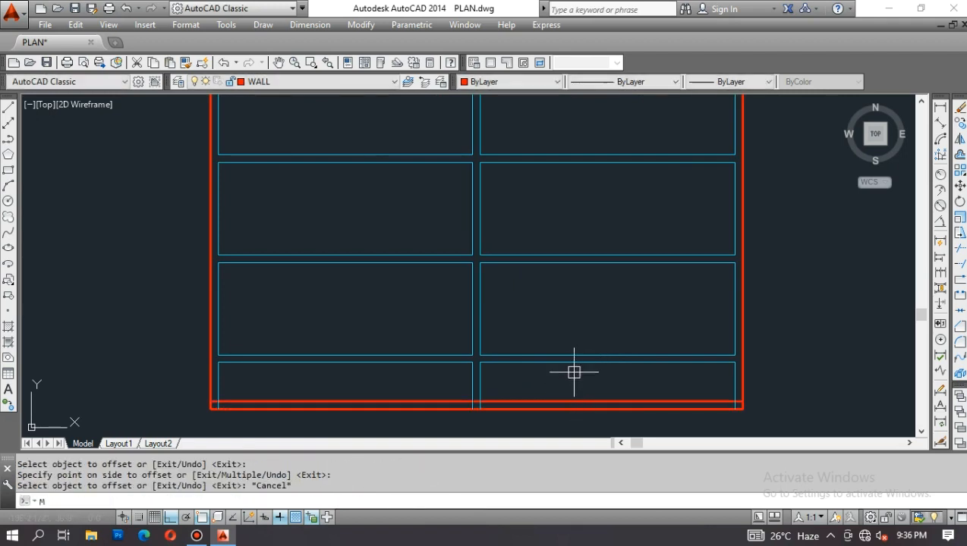
text(A)
key(Return)
click(574, 364)
click(554, 403)
scroll(476, 404, up, 4)
key(Escape)
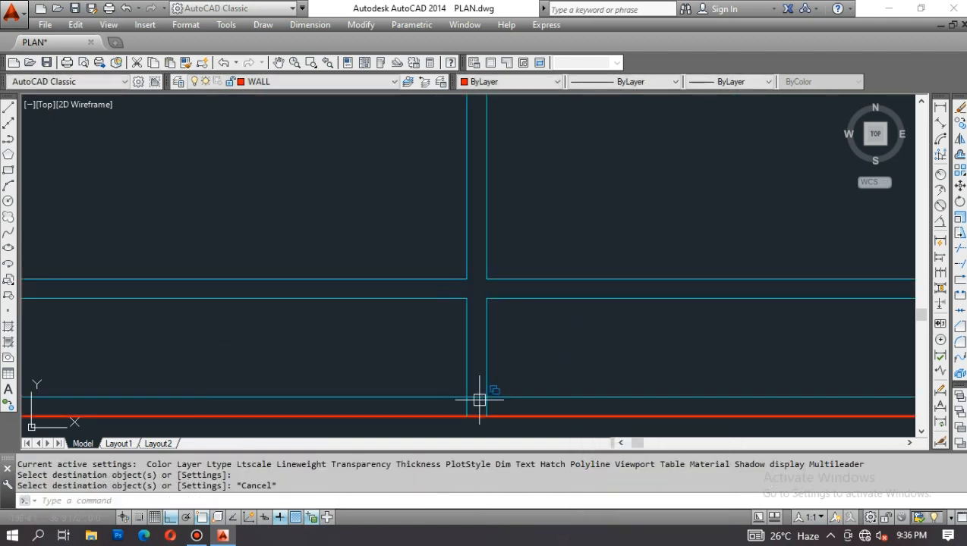
Step: Trim the excess frame lines below the bottom panes at the central mullion and the lower-right corner
text(tr)
key(Return)
key(Return)
click(503, 408)
click(454, 409)
scroll(477, 395, down, 5)
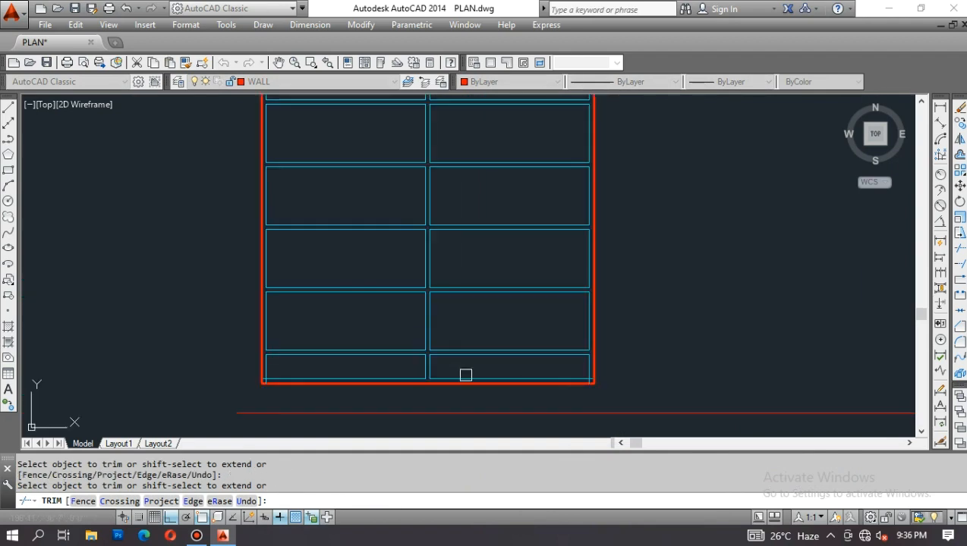
scroll(590, 379, up, 5)
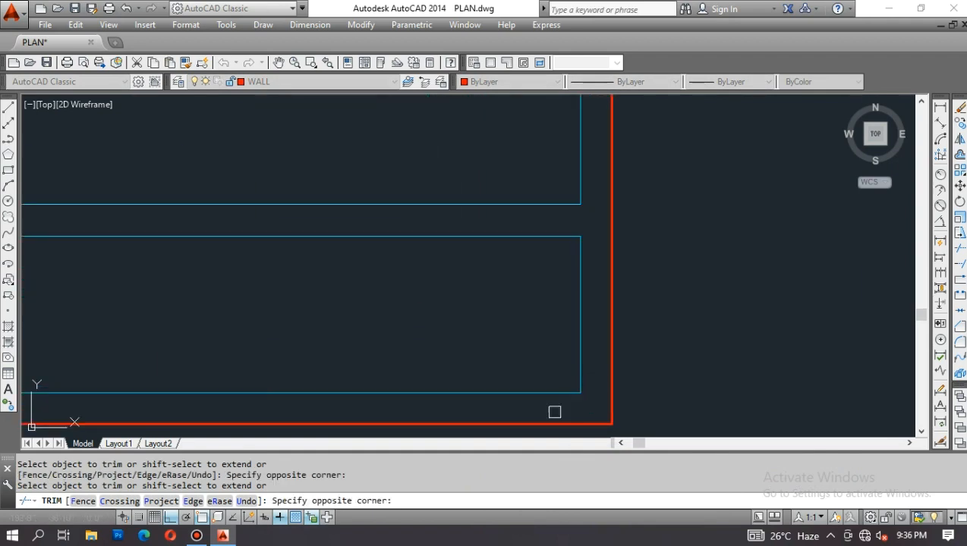
key(Escape)
Step: Trim the overlapping frame lines at the lower-left corner of the bottom-left pane
scroll(668, 357, down, 4)
text(tr)
key(Return)
middle_drag(157, 368, 725, 328)
scroll(377, 340, up, 2)
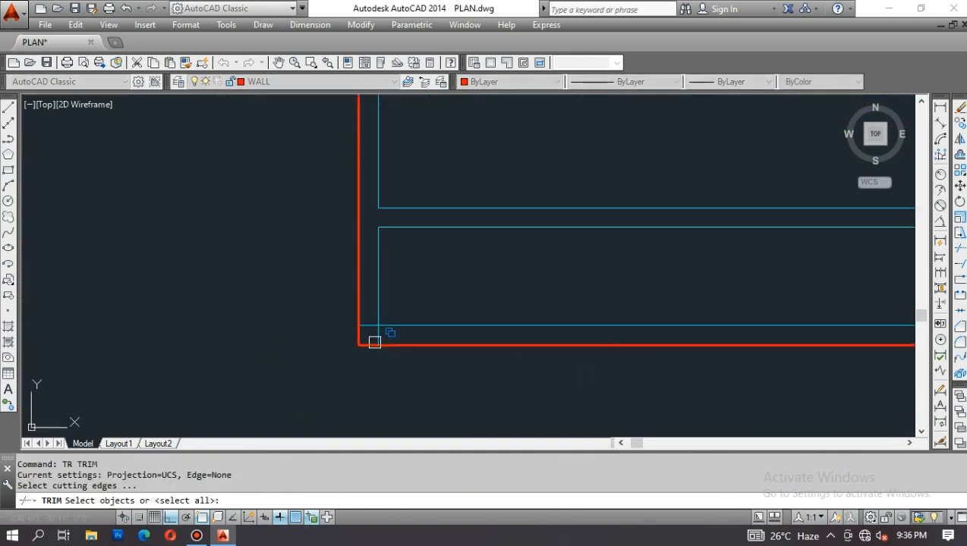
key(Return)
click(367, 321)
click(372, 330)
click(365, 336)
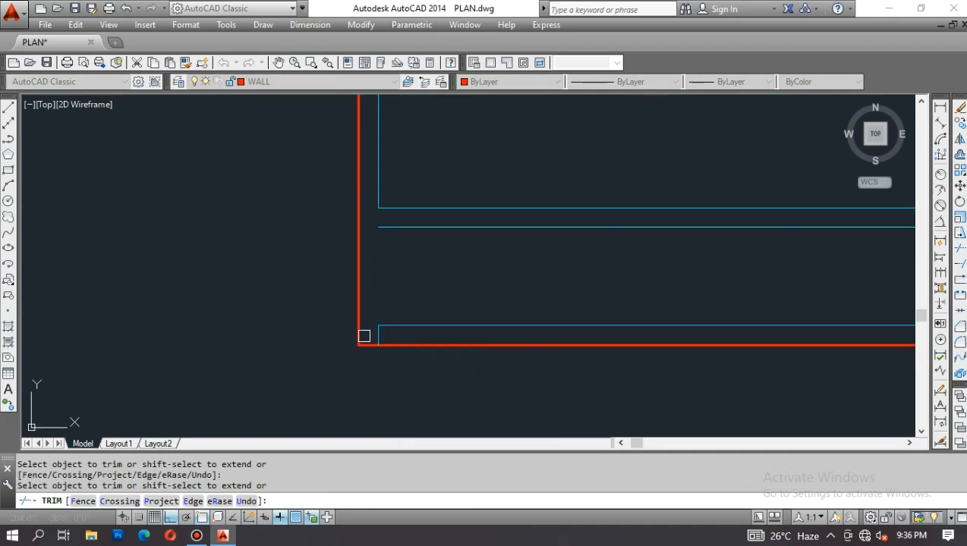
click(391, 339)
scroll(399, 342, down, 5)
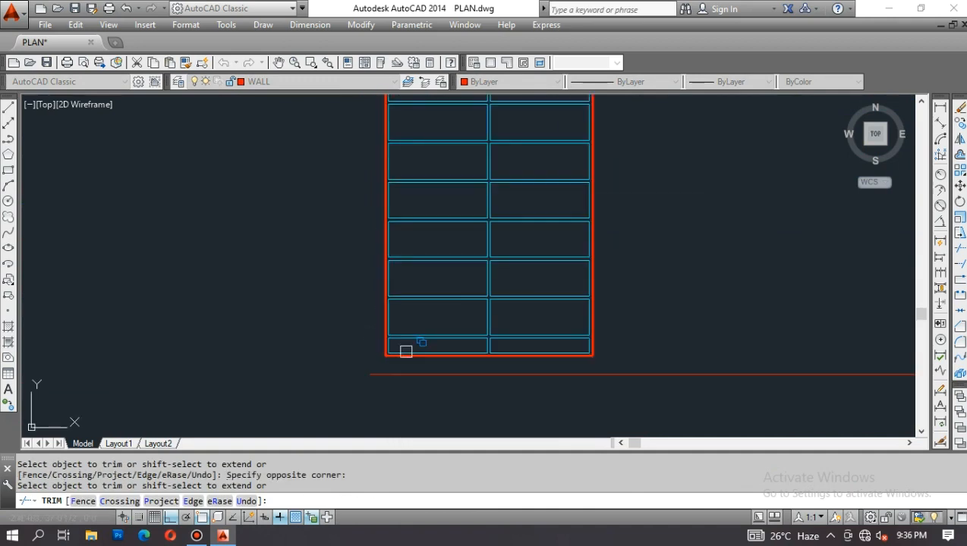
Step: Set up a two-colour gradient hatch from blue to white
key(Escape)
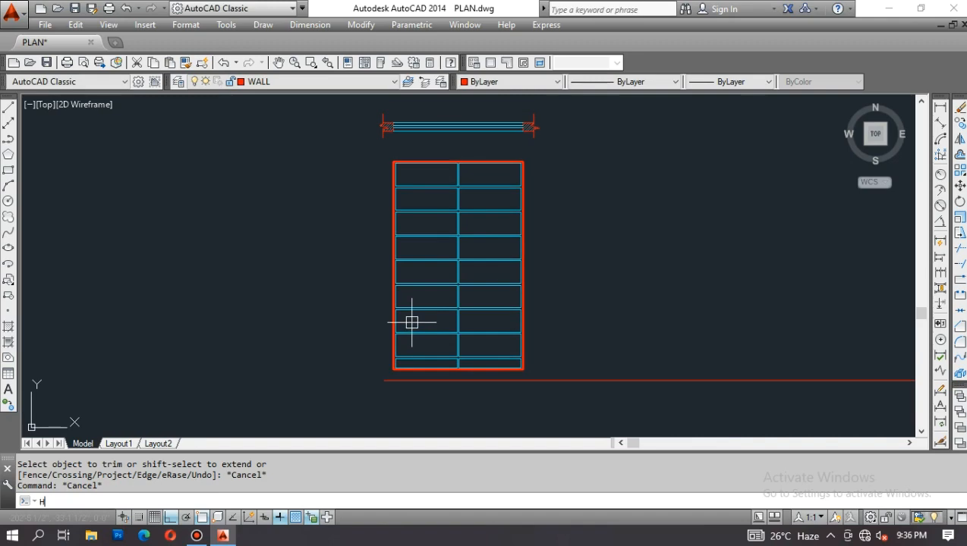
text(H)
key(Return)
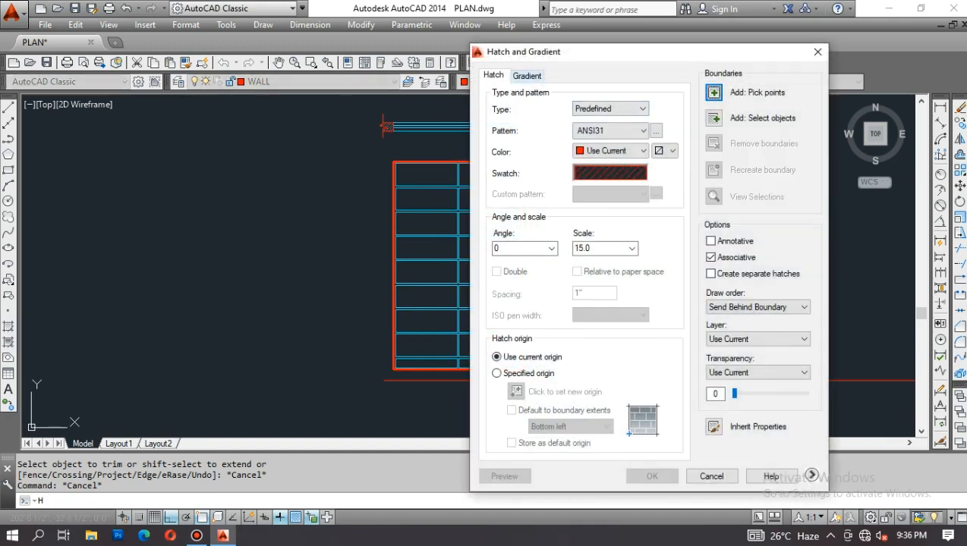
click(527, 76)
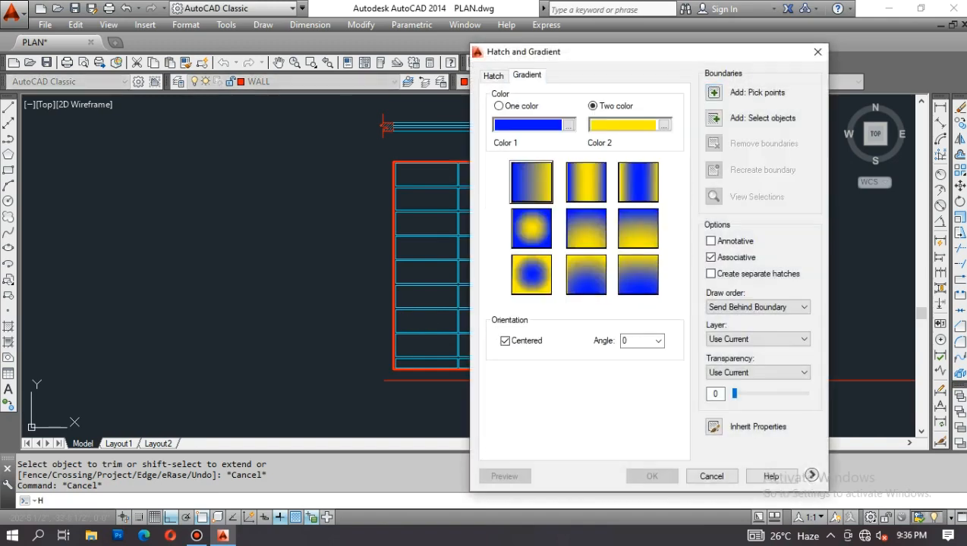
click(661, 124)
click(438, 300)
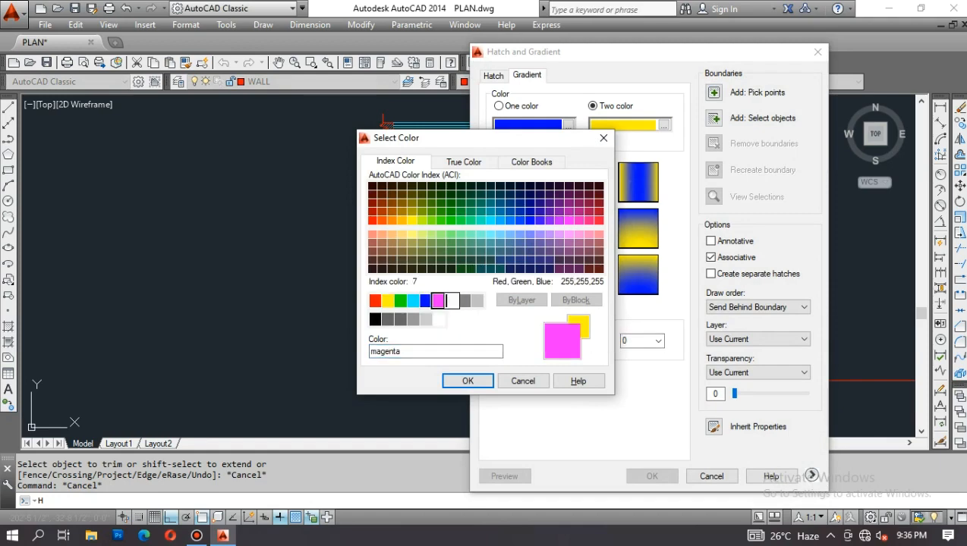
click(449, 300)
key(Return)
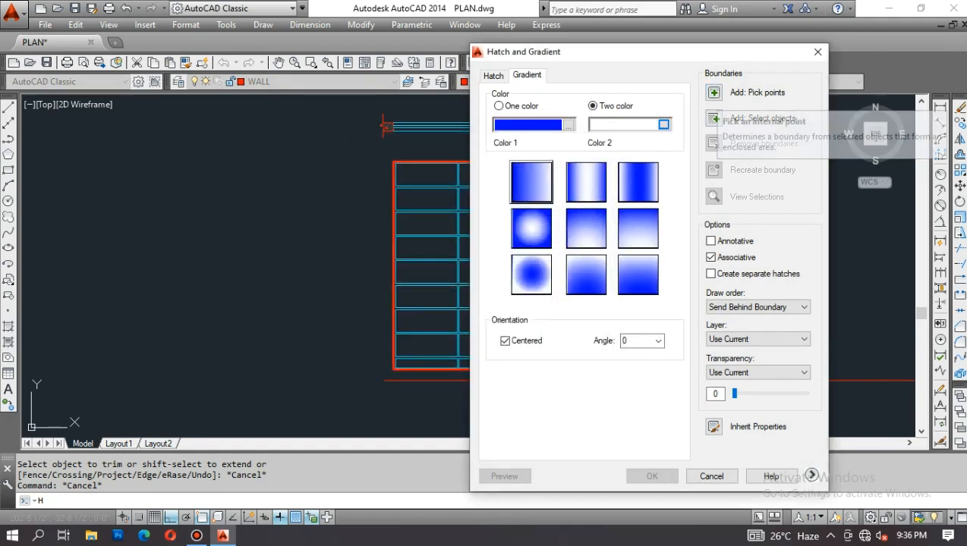
Step: Fill all the window panes in the elevation with the blue-to-white gradient
click(714, 92)
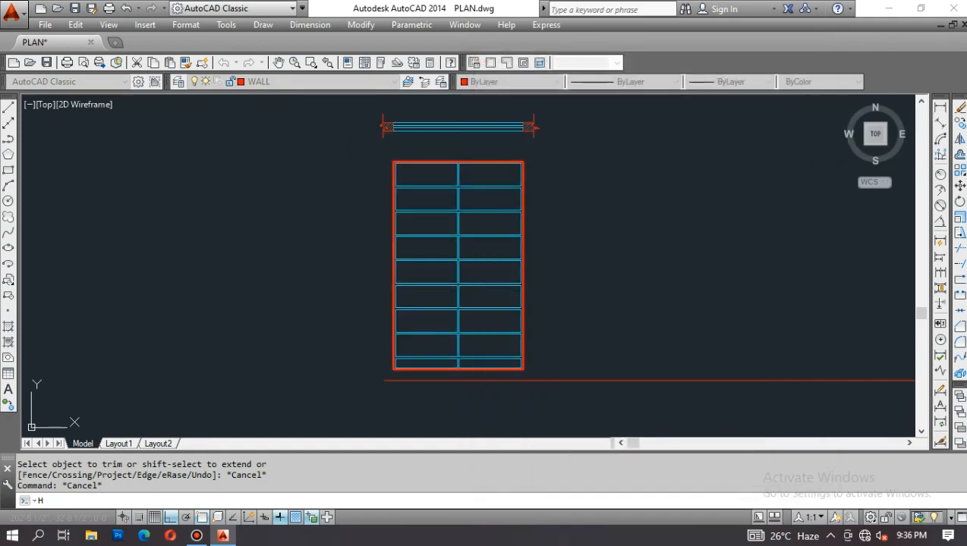
click(448, 170)
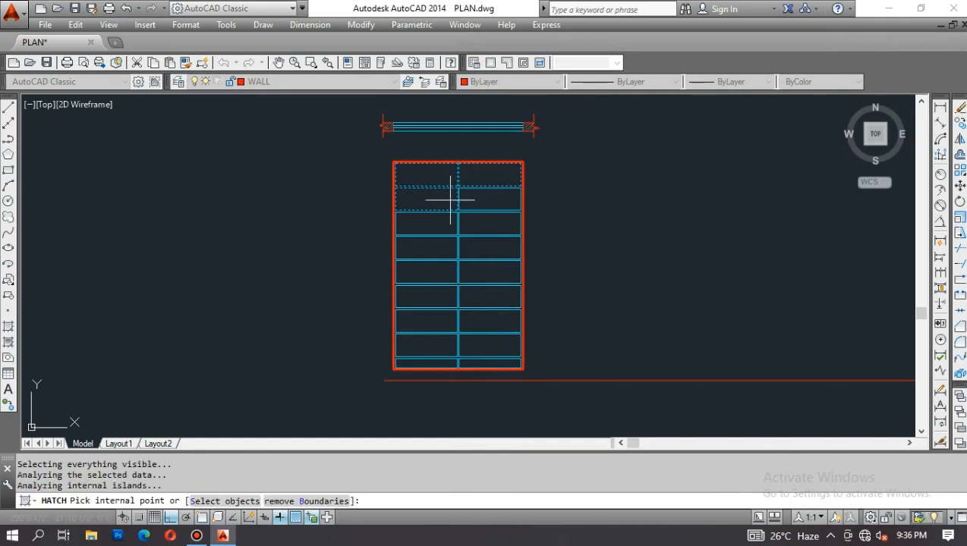
click(431, 223)
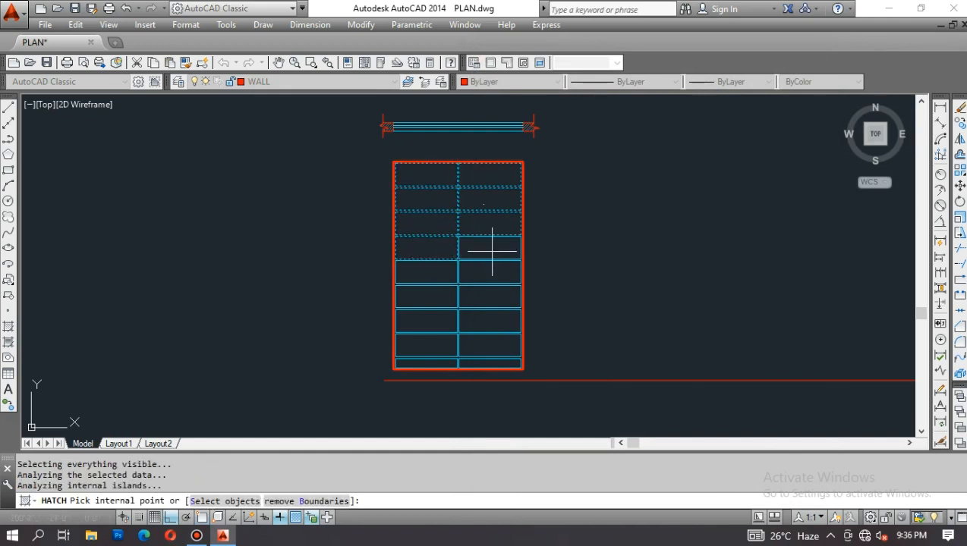
click(470, 296)
click(441, 324)
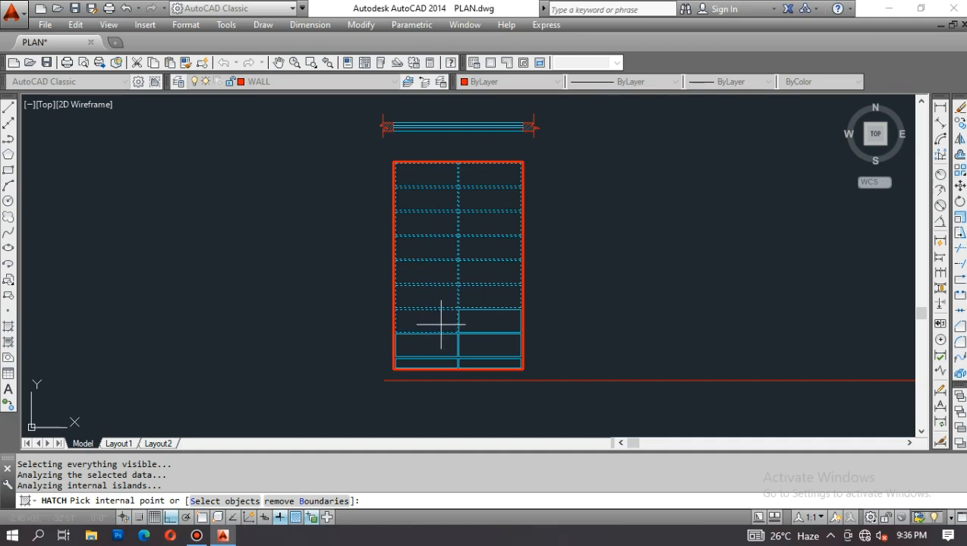
click(455, 347)
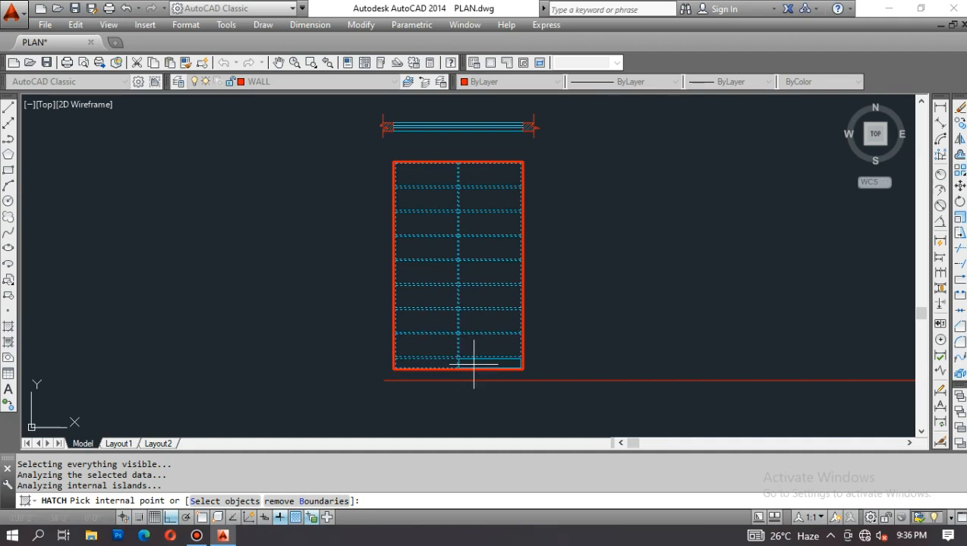
key(Return)
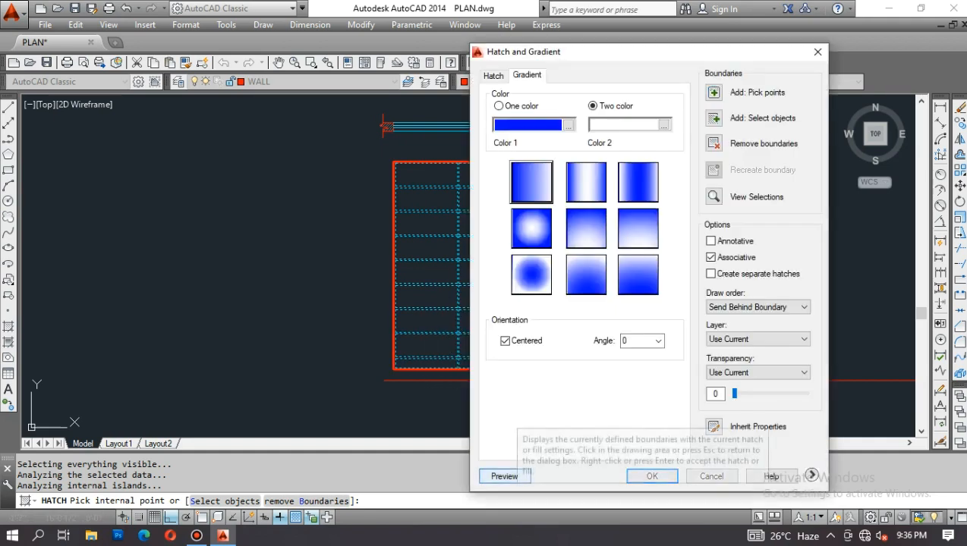
click(504, 476)
key(Escape)
click(652, 476)
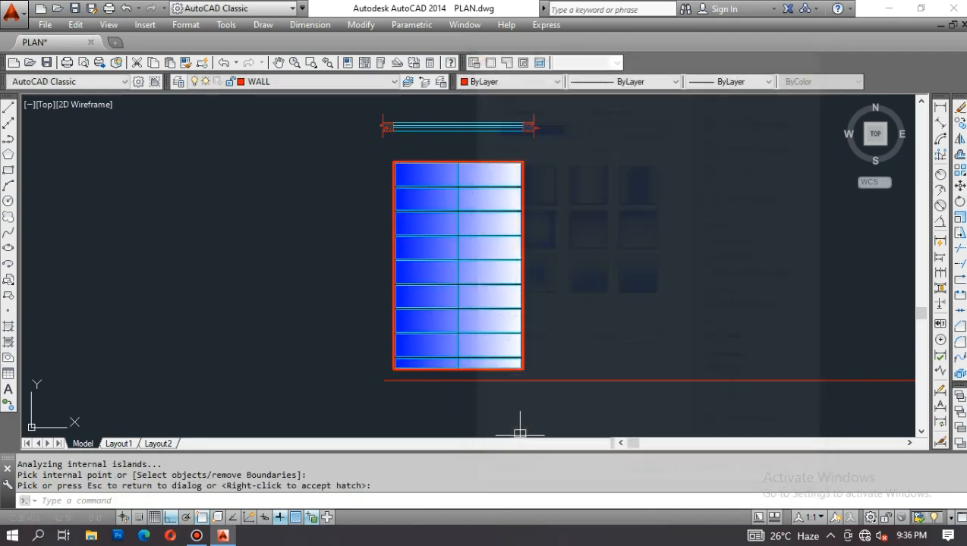
key(Escape)
key(Escape)
text(DLI)
key(Return)
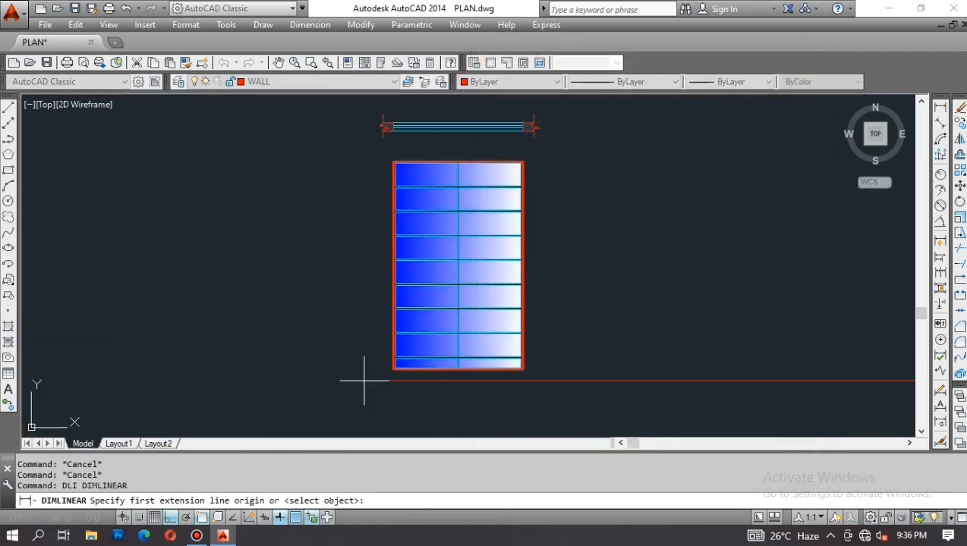
middle_drag(363, 380, 447, 385)
scroll(458, 383, up, 2)
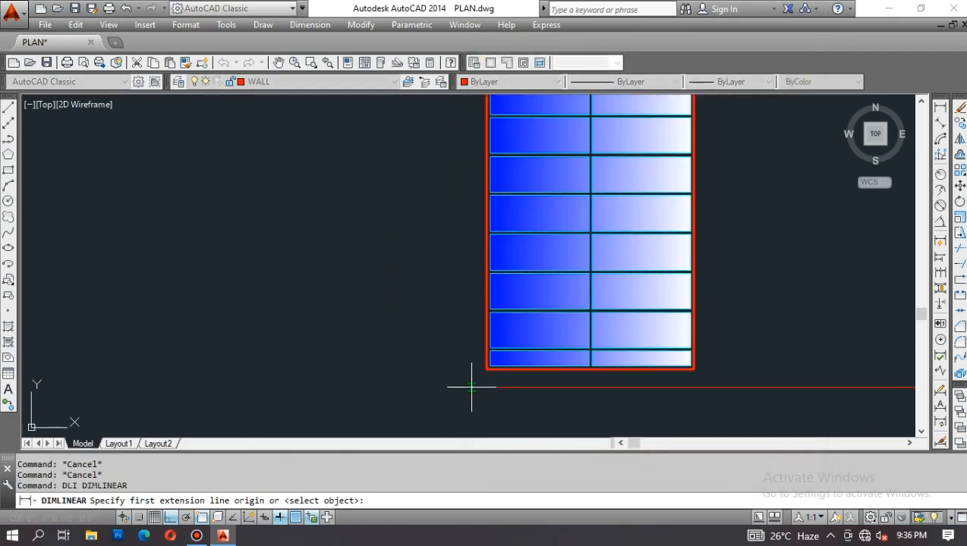
scroll(471, 388, down, 2)
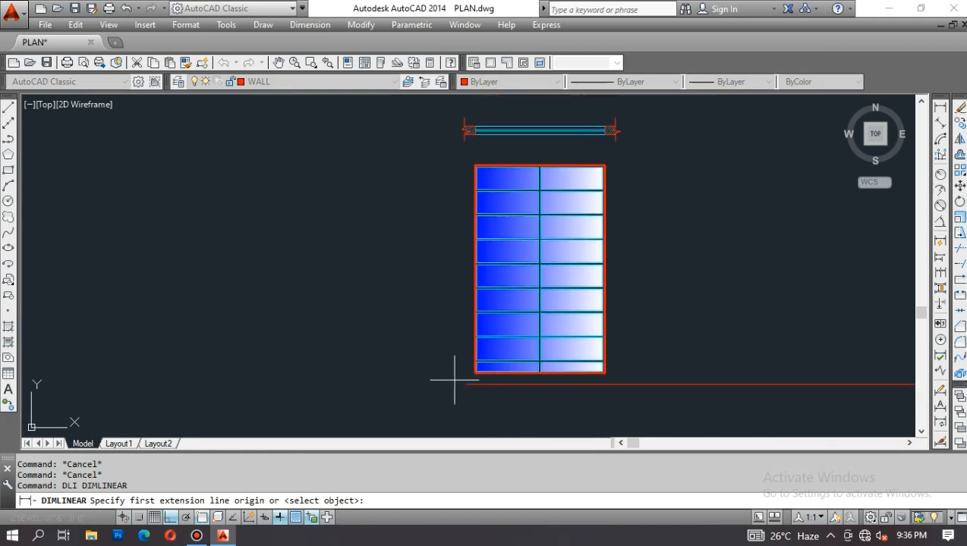
key(Escape)
Step: Make the "daimenstion line" layer current
click(311, 81)
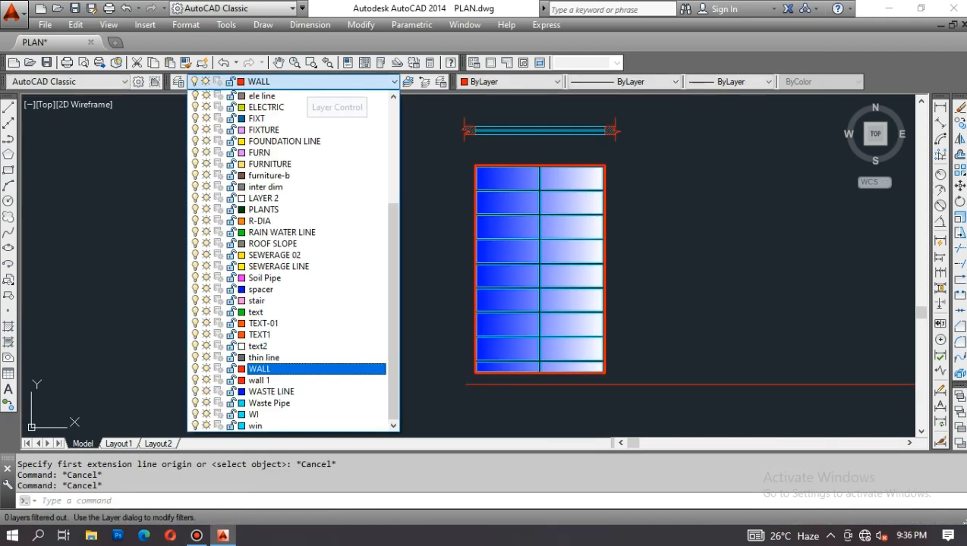
scroll(308, 96, up, 2)
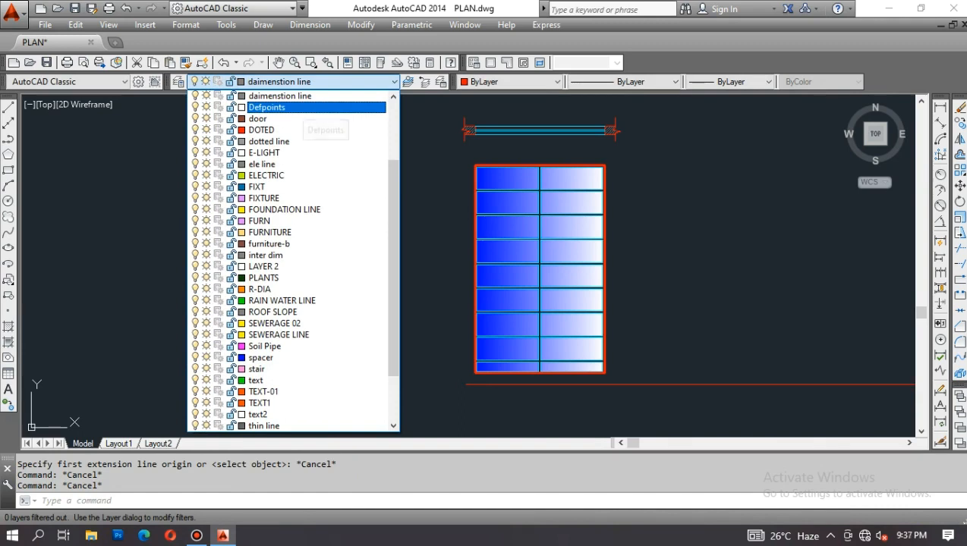
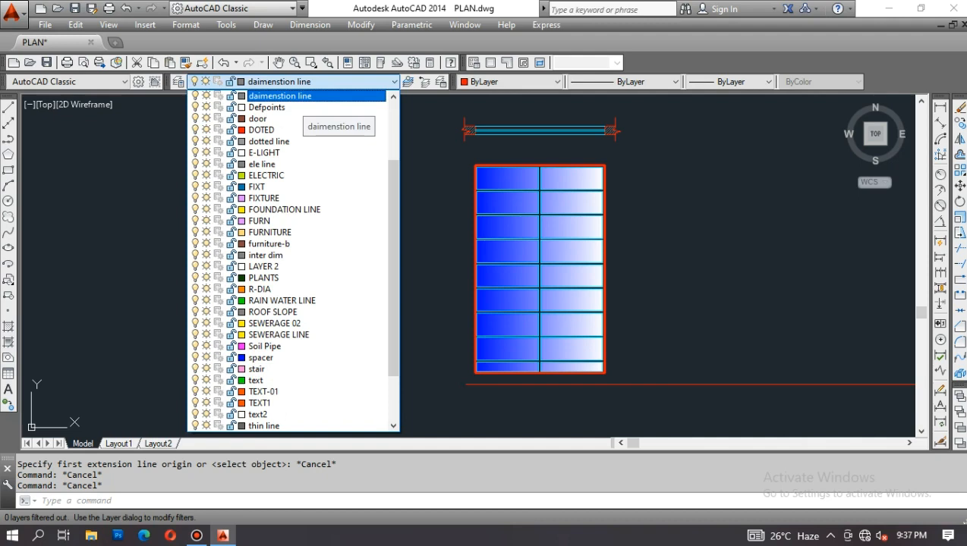
click(303, 95)
key(Escape)
Step: Add a vertical linear dimension between the ground line and the window's lower-left corner, placed beside the window
text(DLI)
key(Return)
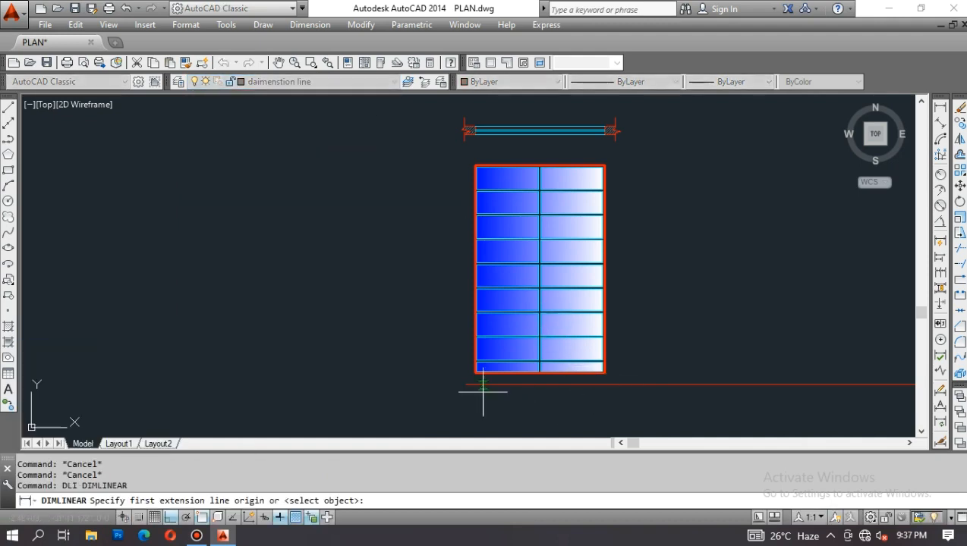
scroll(483, 392, up, 3)
click(476, 372)
scroll(476, 372, up, 2)
click(463, 348)
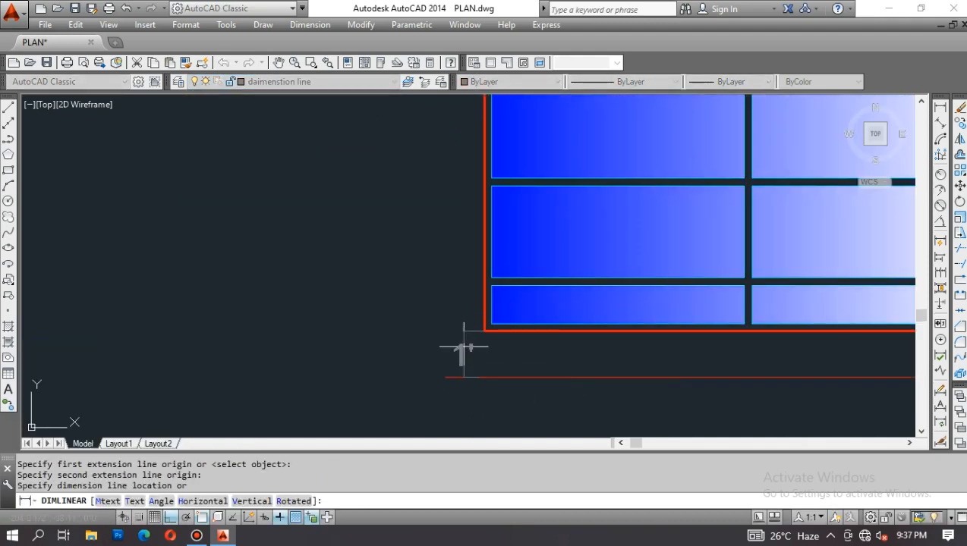
click(455, 347)
Step: Continue the vertical dimension from the window's bottom edge up to its top-left corner
text(DCO)
key(Return)
scroll(443, 263, down, 3)
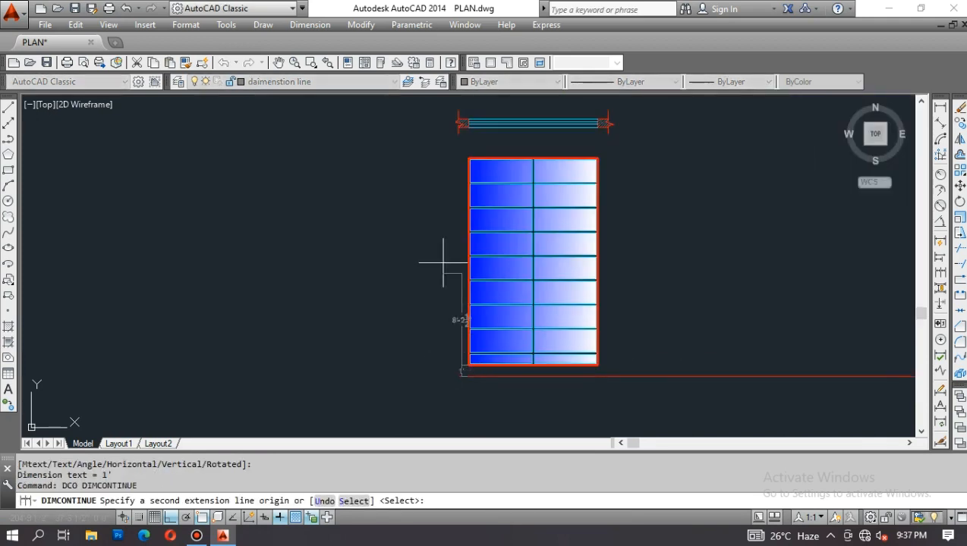
scroll(451, 156, up, 3)
click(495, 151)
scroll(494, 152, down, 2)
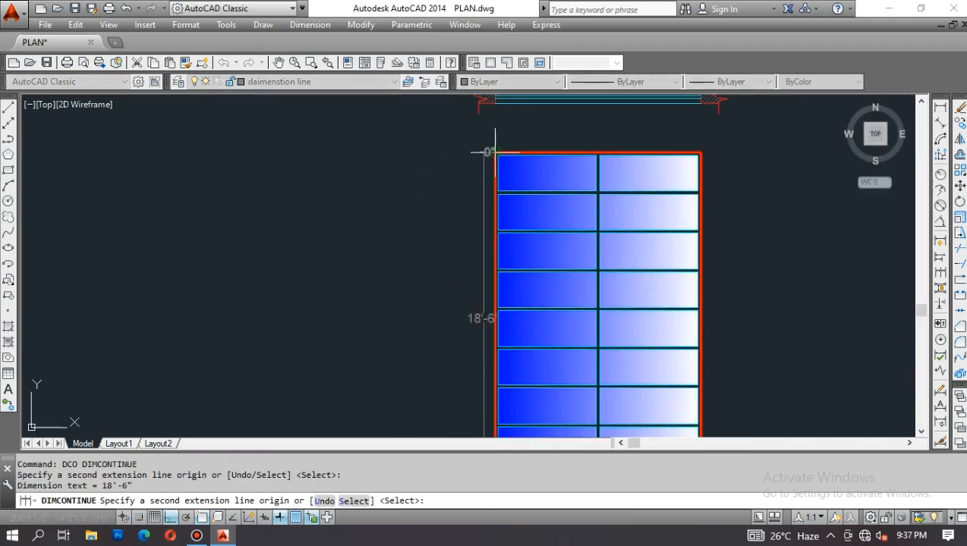
key(Escape)
key(Escape)
Step: Stretch the vertical dimensions outward, away from the left edge of the window elevation
scroll(488, 156, up, 2)
text(S)
key(Return)
click(488, 144)
scroll(487, 144, down, 4)
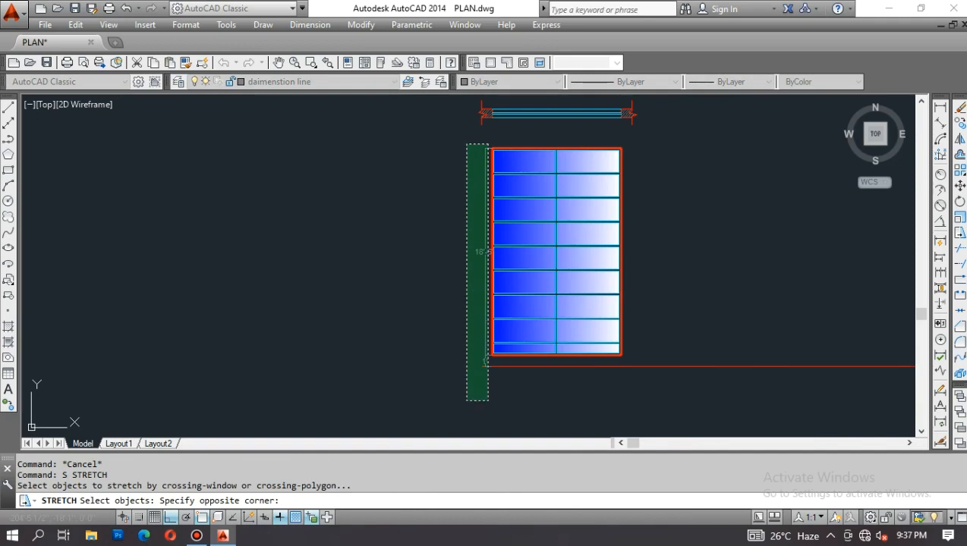
click(465, 398)
scroll(476, 367, up, 2)
key(Return)
click(484, 373)
key(Escape)
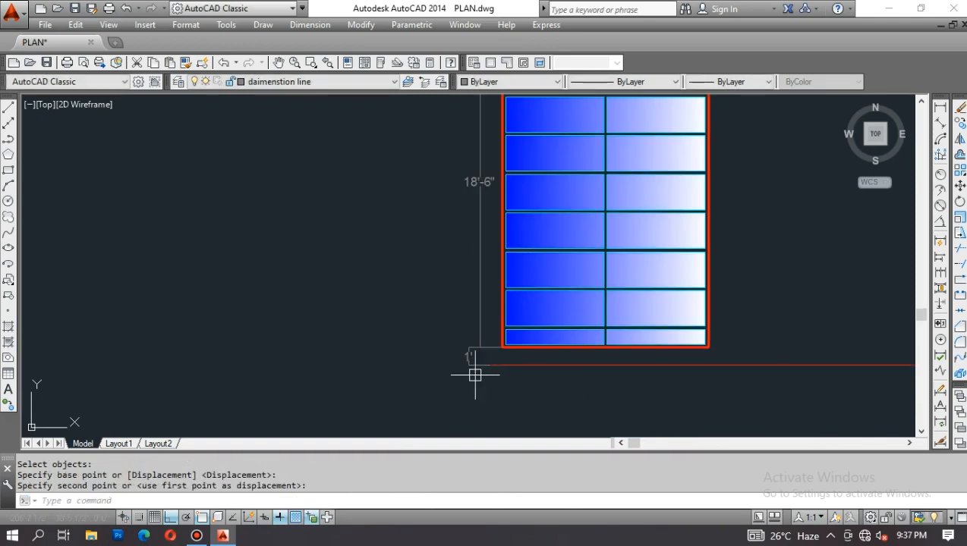
Step: Align the lower dimension below the window with the dimension line of the window's height
scroll(474, 358, up, 4)
click(445, 319)
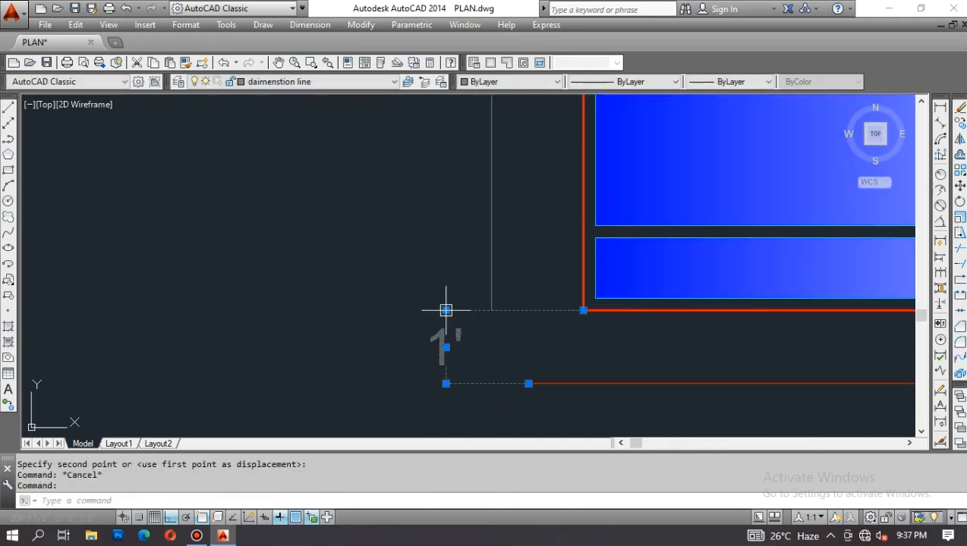
click(445, 309)
key(Escape)
scroll(492, 352, down, 5)
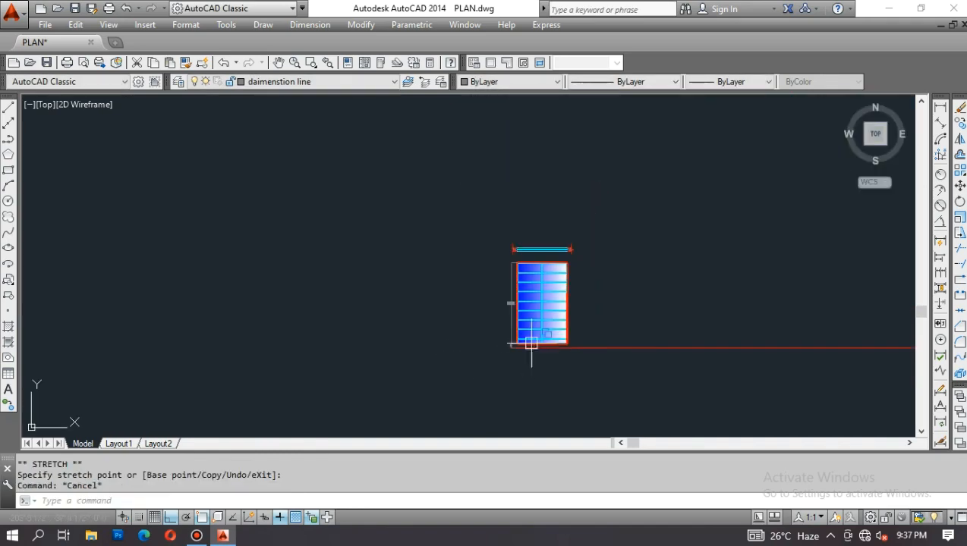
scroll(591, 276, up, 3)
key(Escape)
text(l)
key(Return)
click(531, 306)
key(Escape)
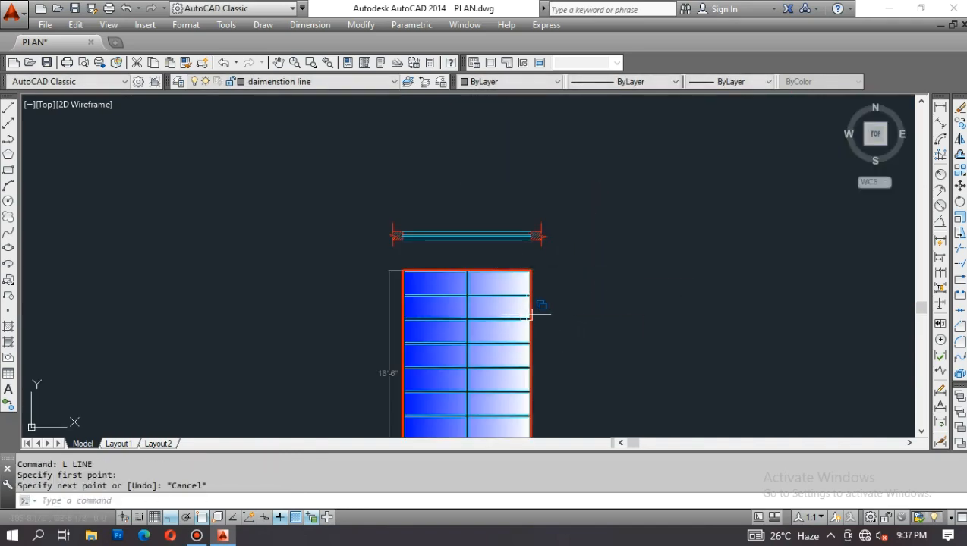
Step: Turn ortho off and copy the W1 tag from the staircase window in the floor plan to just below the detailed window plan
key(F8)
text(co)
key(Return)
scroll(464, 256, down, 5)
scroll(680, 365, up, 5)
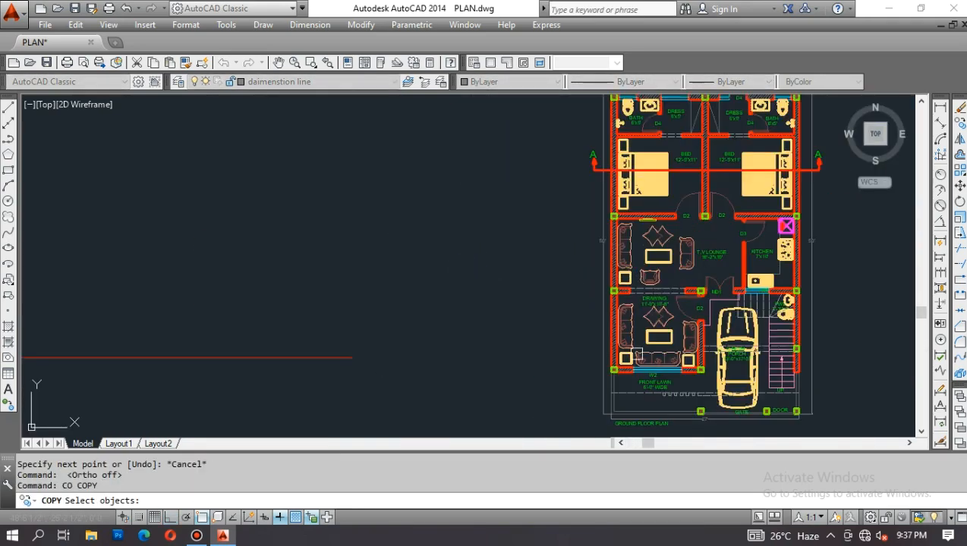
scroll(386, 230, down, 5)
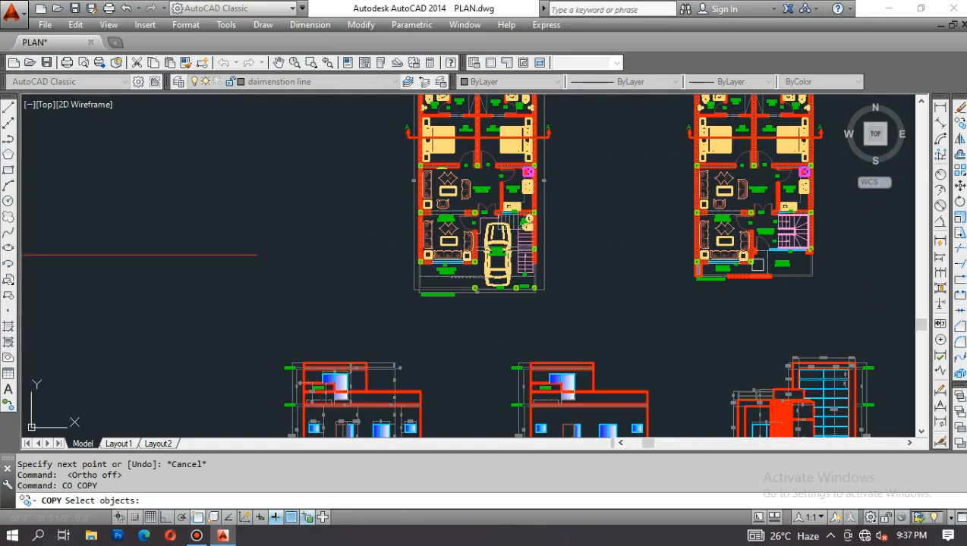
scroll(783, 254, up, 5)
click(831, 251)
key(Return)
click(834, 249)
scroll(834, 243, down, 7)
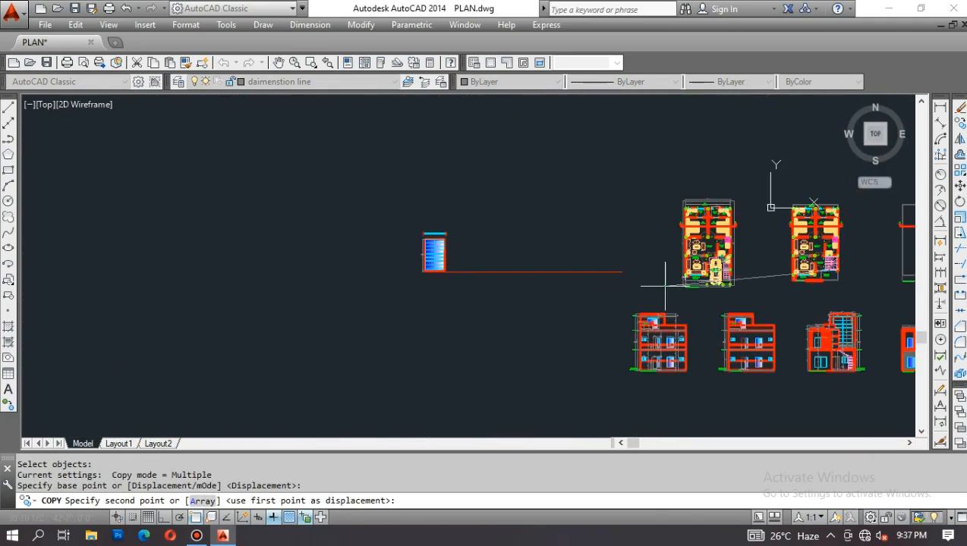
scroll(432, 220, up, 7)
click(418, 236)
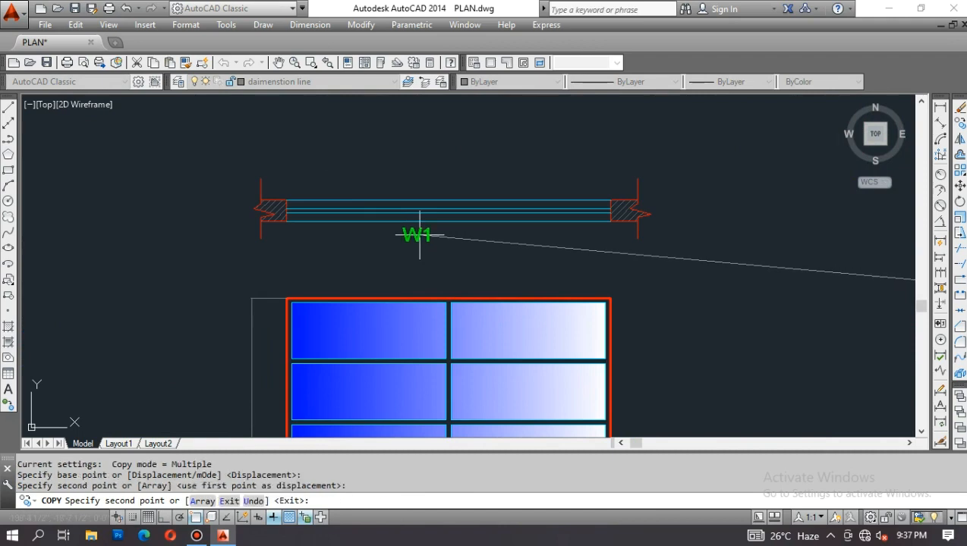
key(Escape)
scroll(425, 250, down, 5)
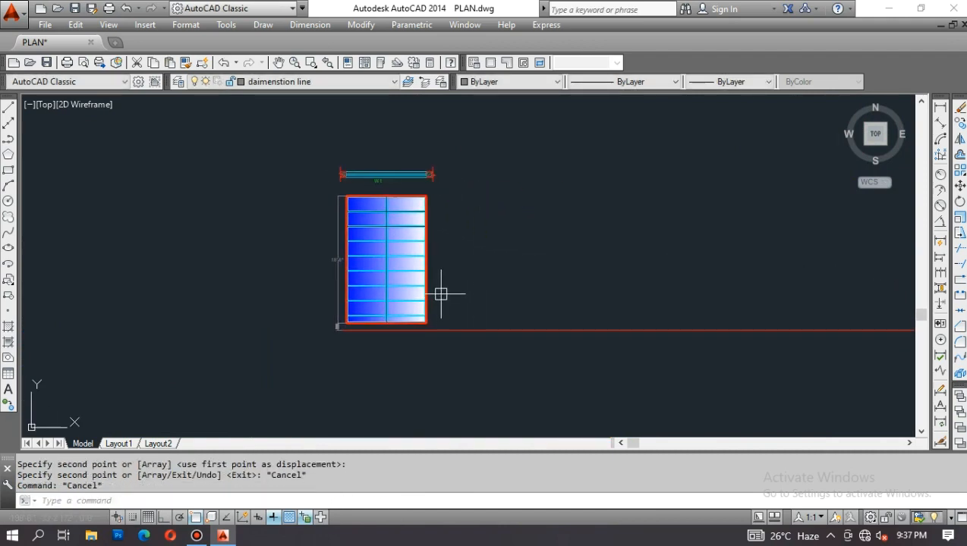
key(Escape)
key(Return)
key(Escape)
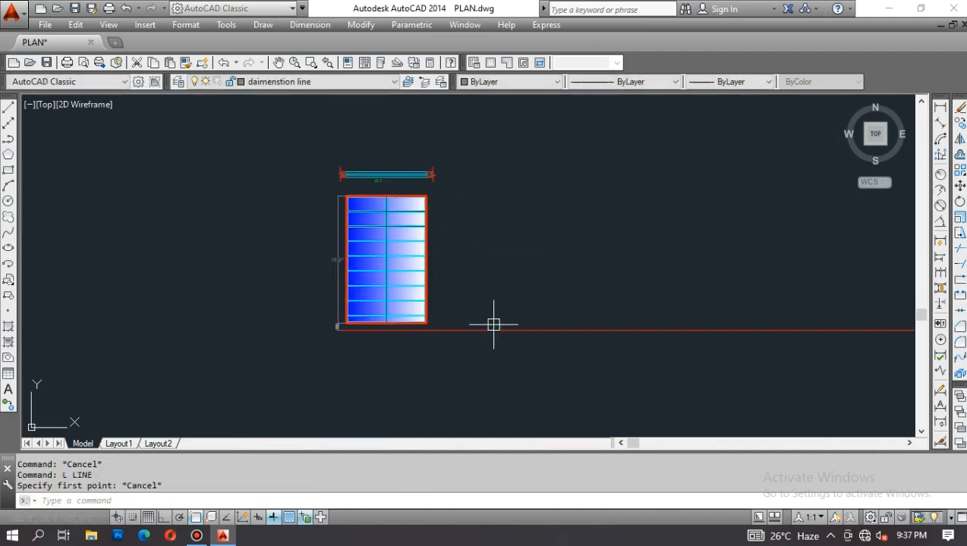
key(Escape)
Step: Copy the W1 window plan with its tag to the open space beside the window elevation and turn ortho on
text(co)
key(Return)
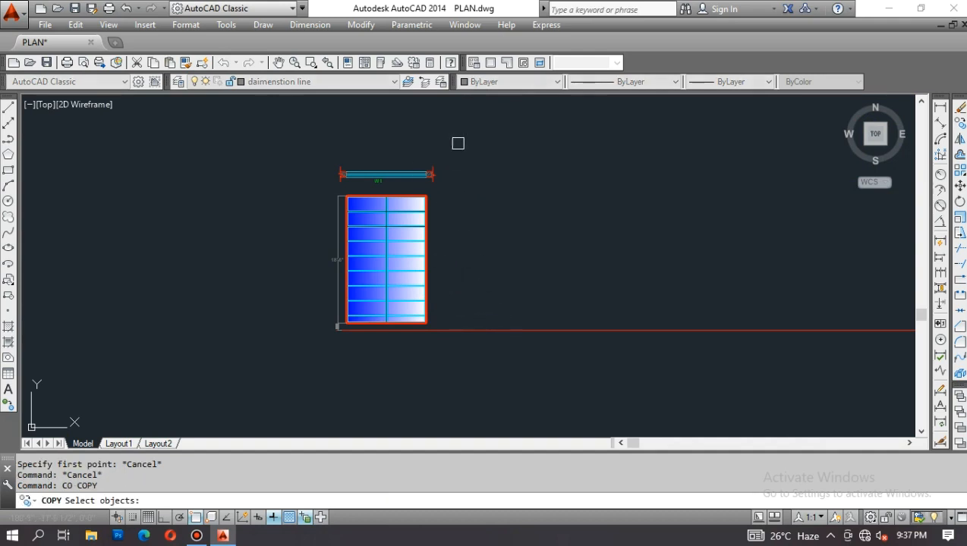
click(459, 149)
click(311, 193)
key(Return)
click(386, 196)
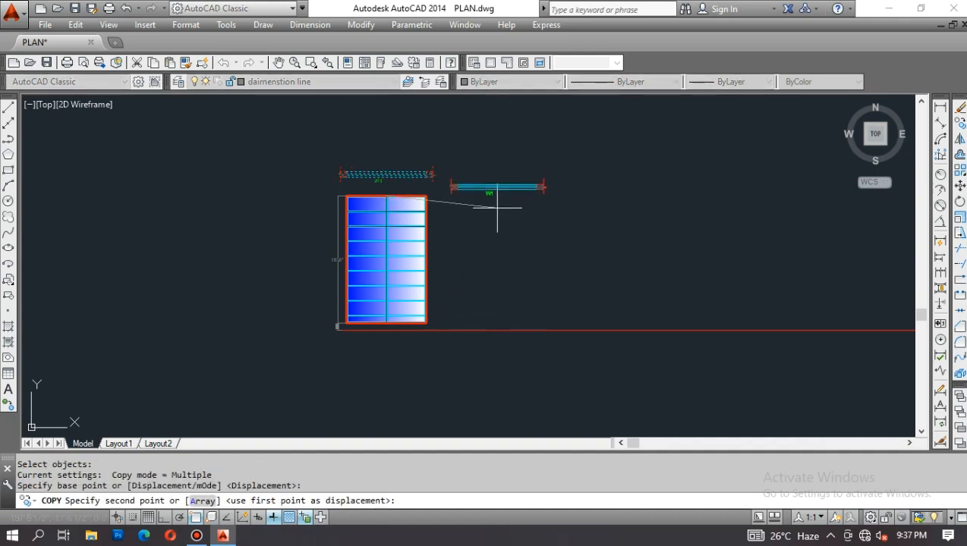
click(495, 255)
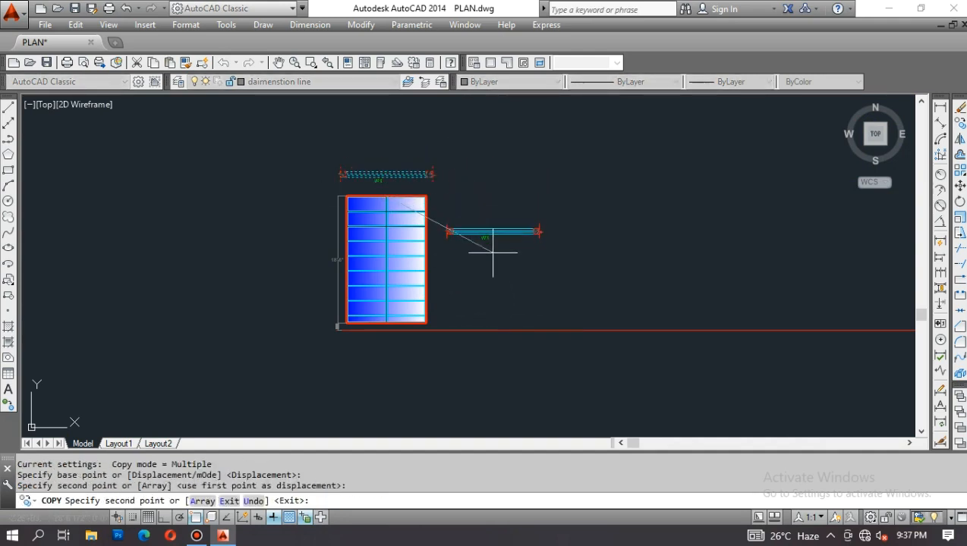
key(Escape)
middle_drag(465, 258, 497, 259)
key(F8)
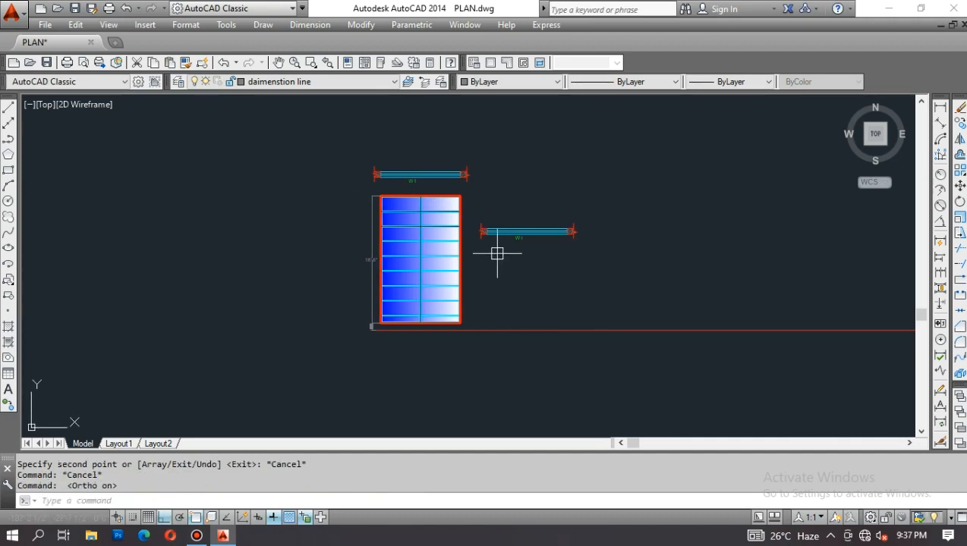
key(Return)
scroll(553, 212, up, 4)
click(641, 227)
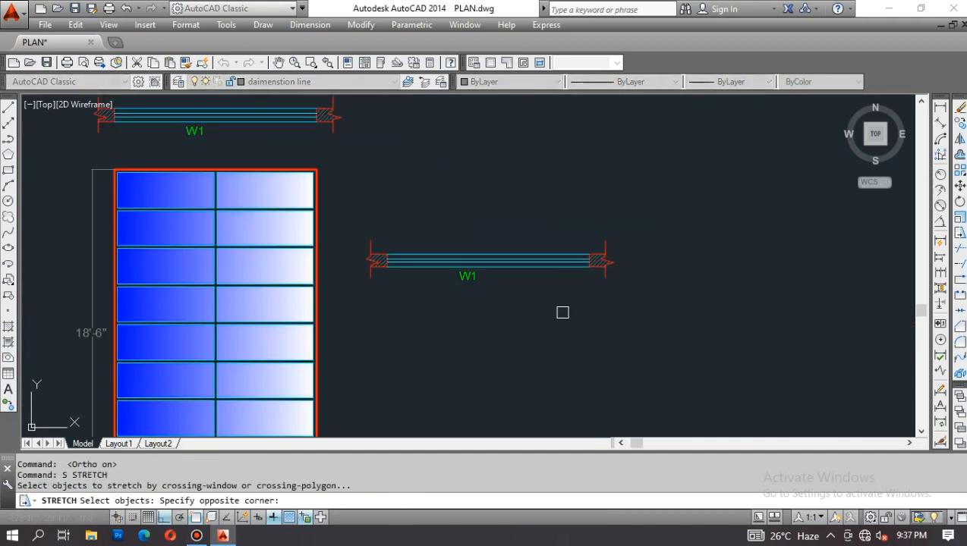
key(Escape)
Step: Add a linear dimension across the opening width just above the copied window plan
text(DLI)
key(Return)
key(Return)
click(506, 255)
click(507, 244)
scroll(506, 245, up, 2)
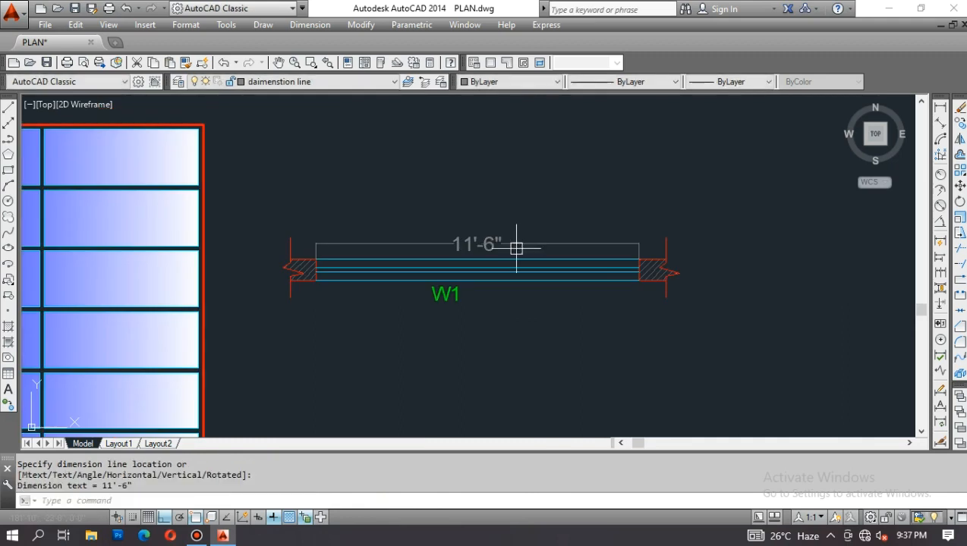
key(Escape)
Step: Stretch the right end of the copied window plan inward by 6 inches, together with its dimension
text(S)
key(Return)
click(709, 232)
click(574, 342)
key(Return)
click(613, 341)
text(6)
key(Return)
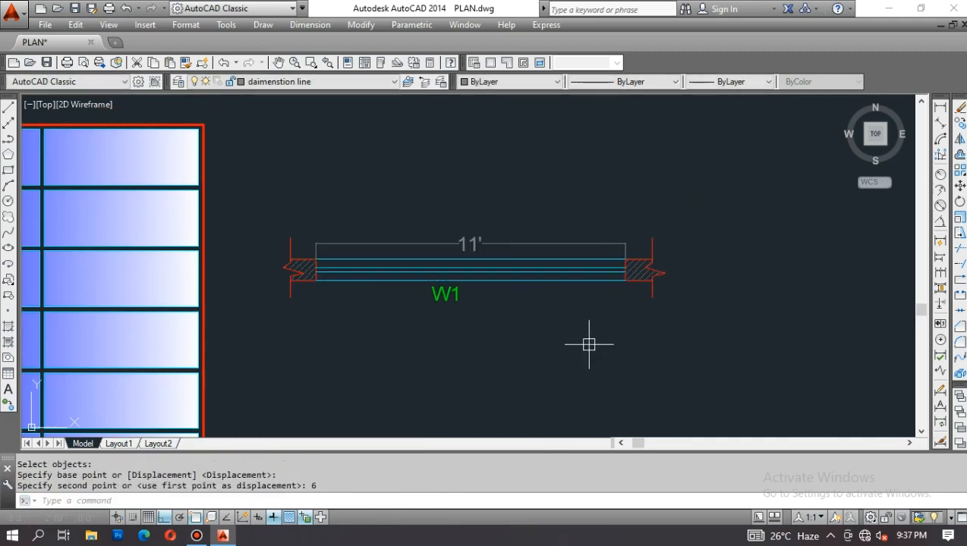
key(Escape)
key(Escape)
Step: Shorten the copied window plan by another 4' by stretching its right end inward
text(S)
key(Return)
click(725, 346)
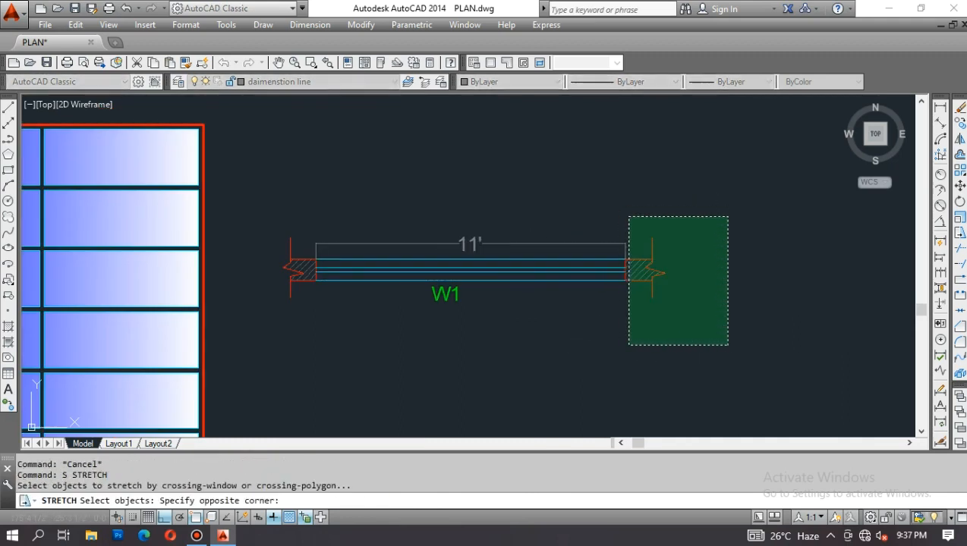
click(628, 216)
key(Return)
click(678, 193)
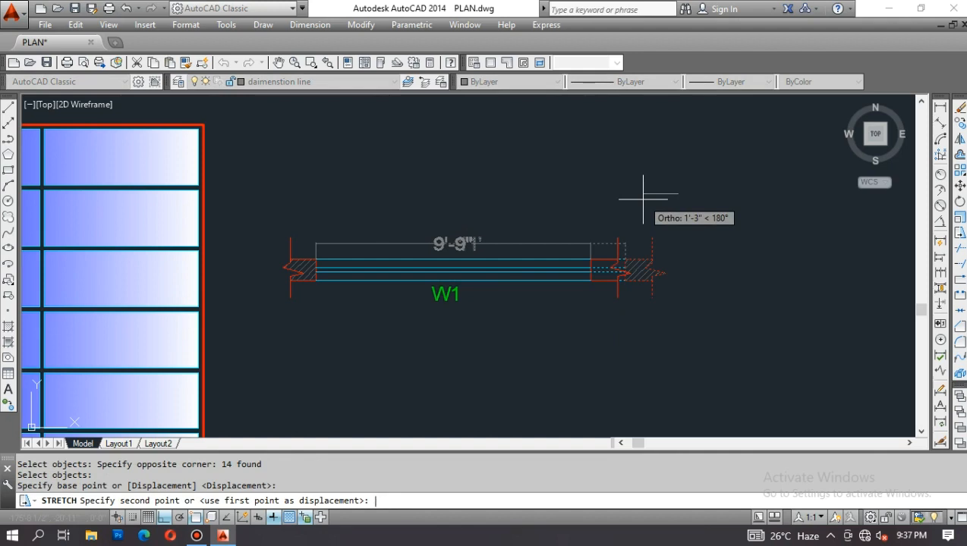
text(4')
key(Return)
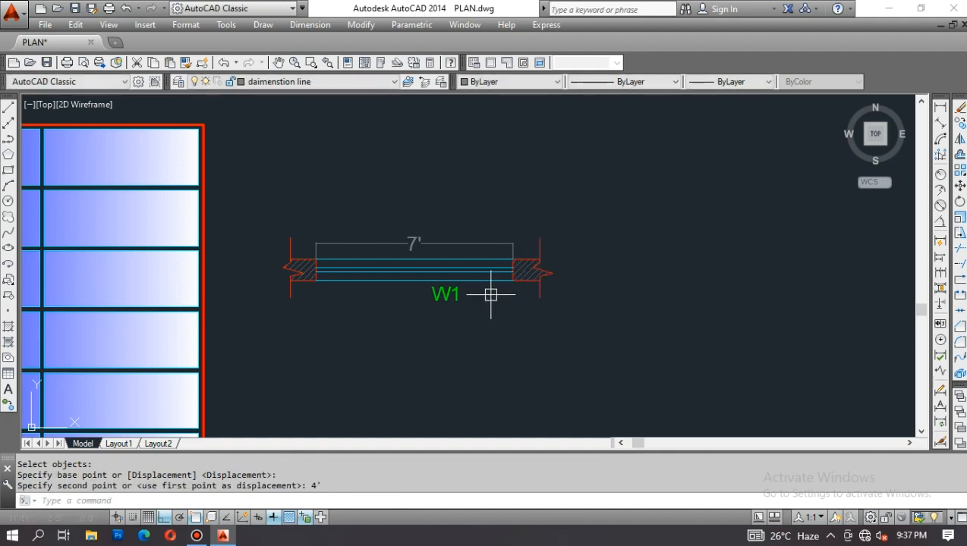
Step: Change the tag text below the copied window plan to W2
scroll(475, 296, down, 3)
scroll(460, 284, up, 5)
key(Escape)
text(ED)
key(Return)
key(Escape)
key(Escape)
text(E)
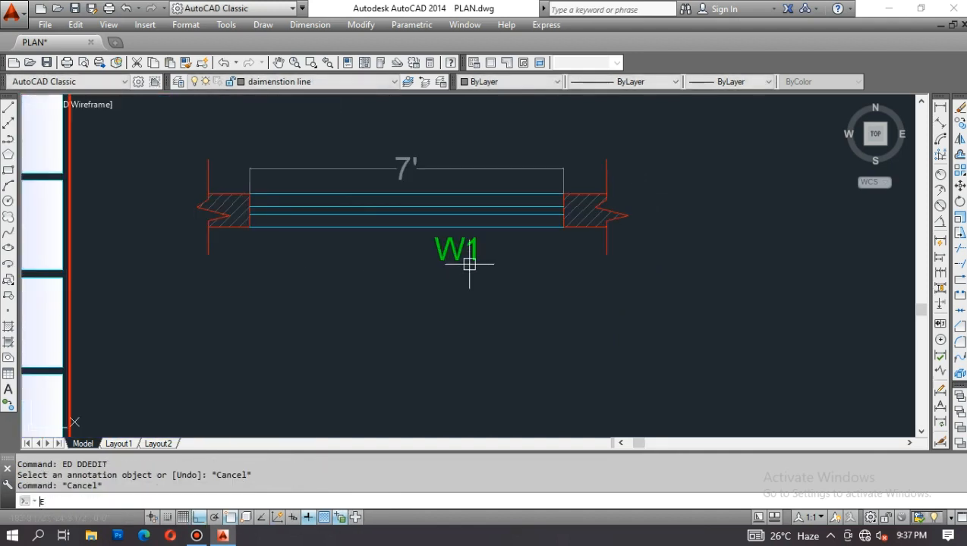
text(D)
key(Return)
click(469, 263)
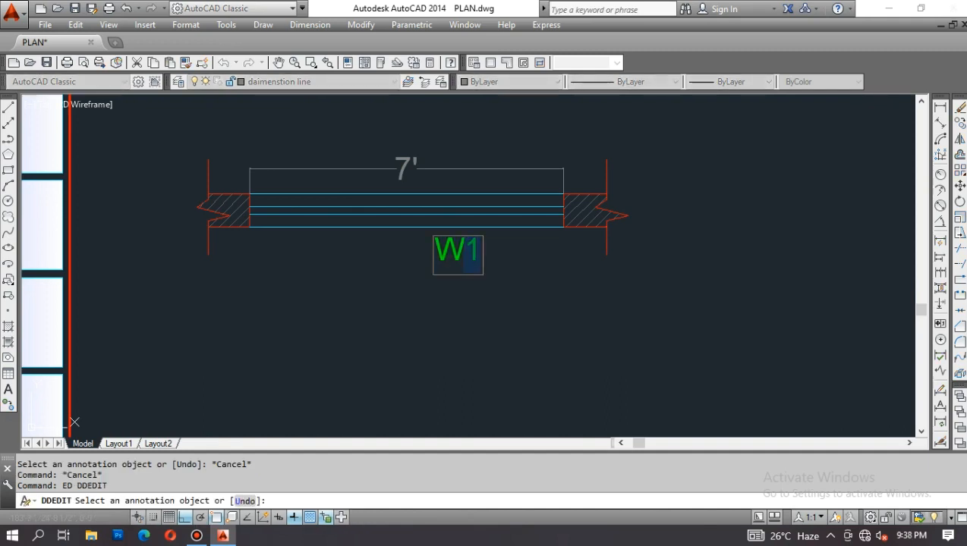
click(498, 276)
key(Escape)
key(Escape)
Step: Move the W2 tag horizontally towards the left end of the window plan
text(m)
click(463, 257)
key(space)
click(511, 309)
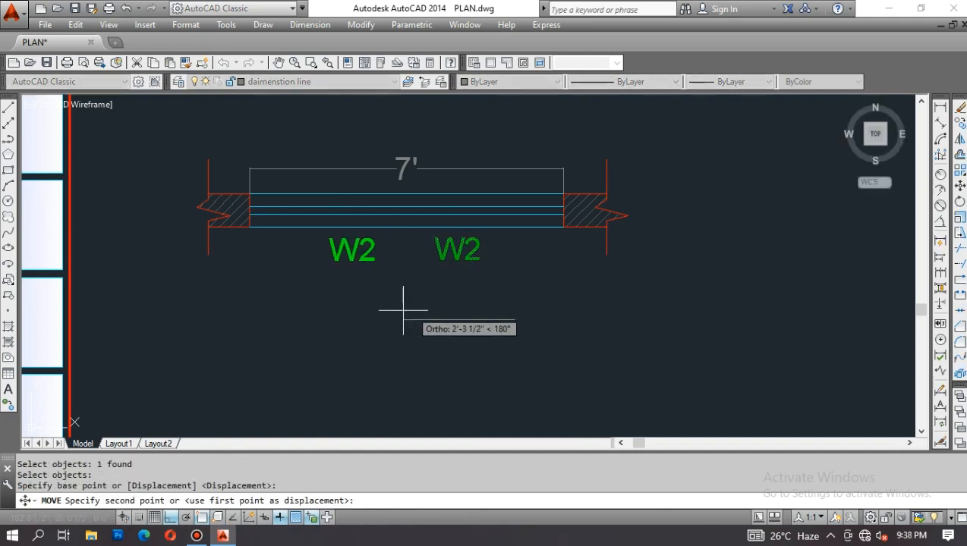
click(377, 312)
key(Escape)
Step: Draw vertical rays downward from the left and right edges of the W2 opening
key(Return)
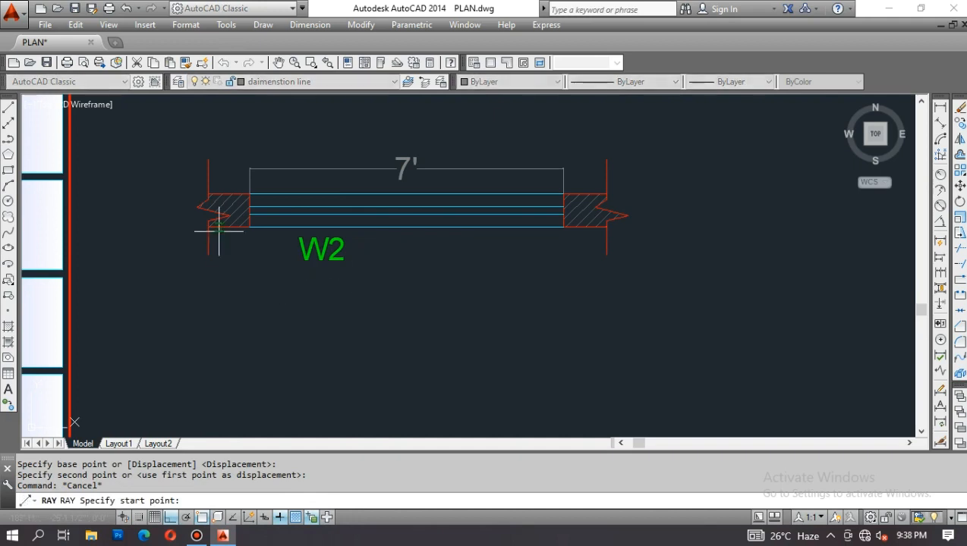
click(250, 227)
click(256, 288)
key(Escape)
key(Return)
click(566, 235)
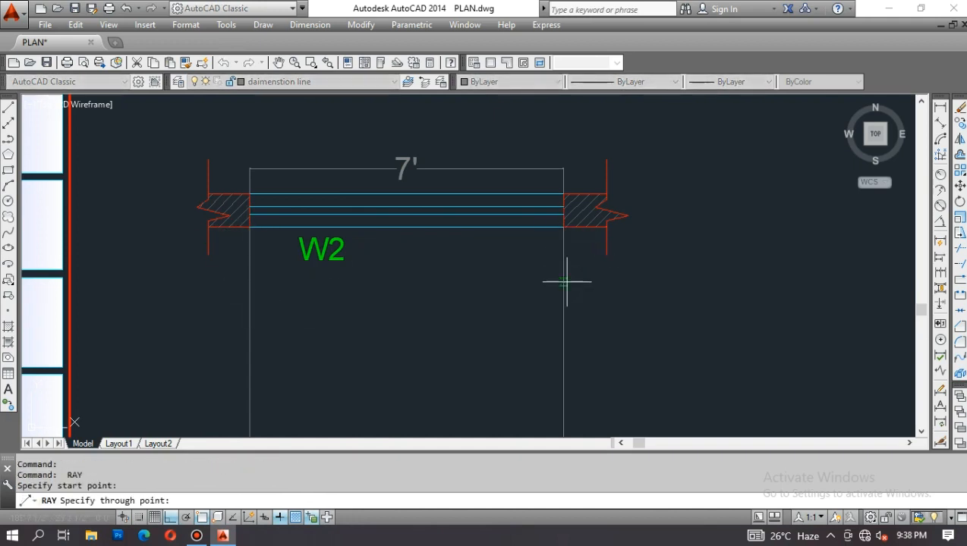
click(565, 281)
key(Escape)
Step: Offset the red ground line 12 inches upward across the W2 rays for the sill
scroll(480, 205, down, 3)
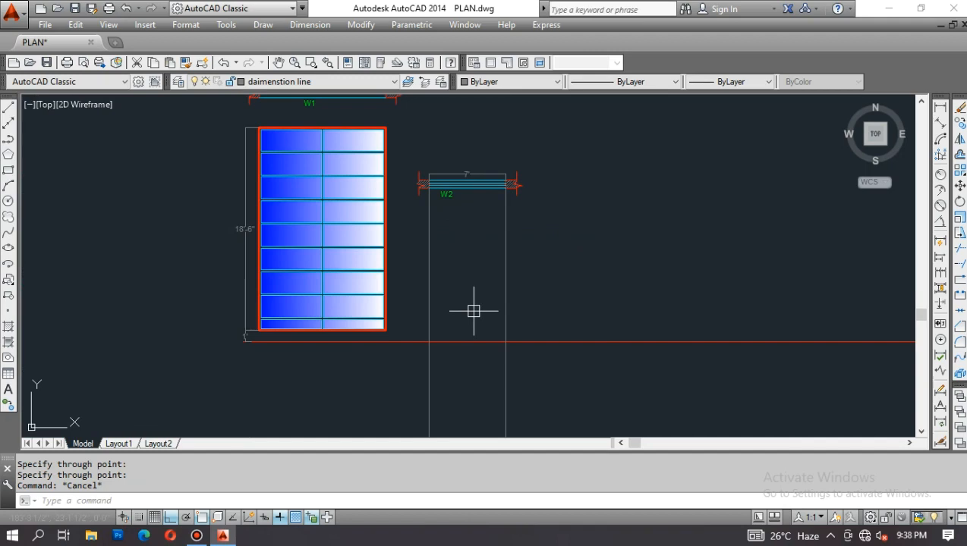
text(o)
key(Return)
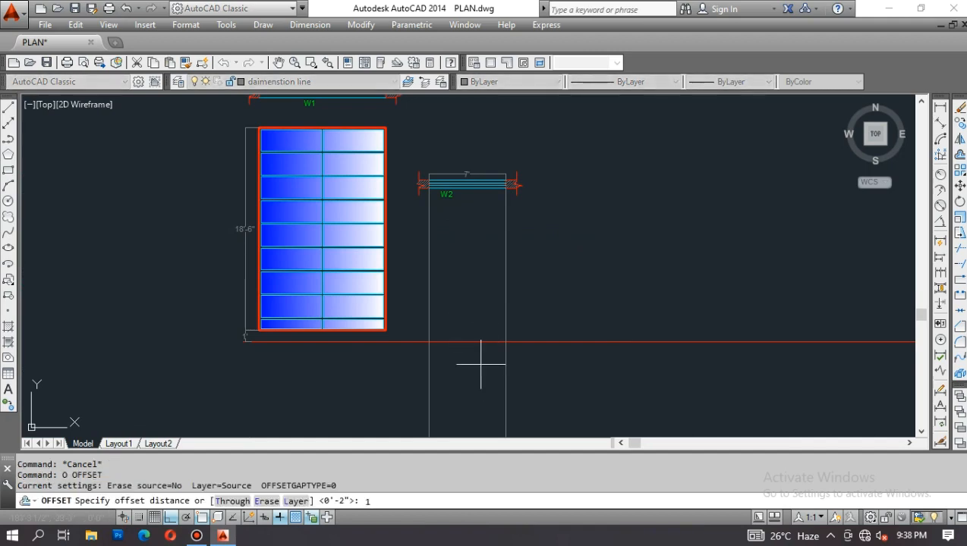
text(12)
key(Return)
click(470, 341)
click(455, 322)
scroll(447, 346, up, 4)
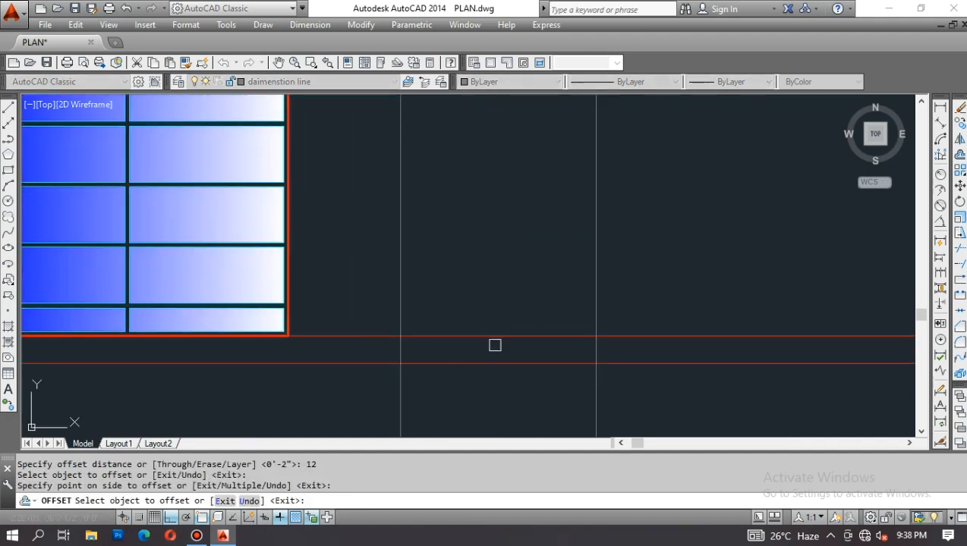
scroll(495, 345, down, 2)
key(Return)
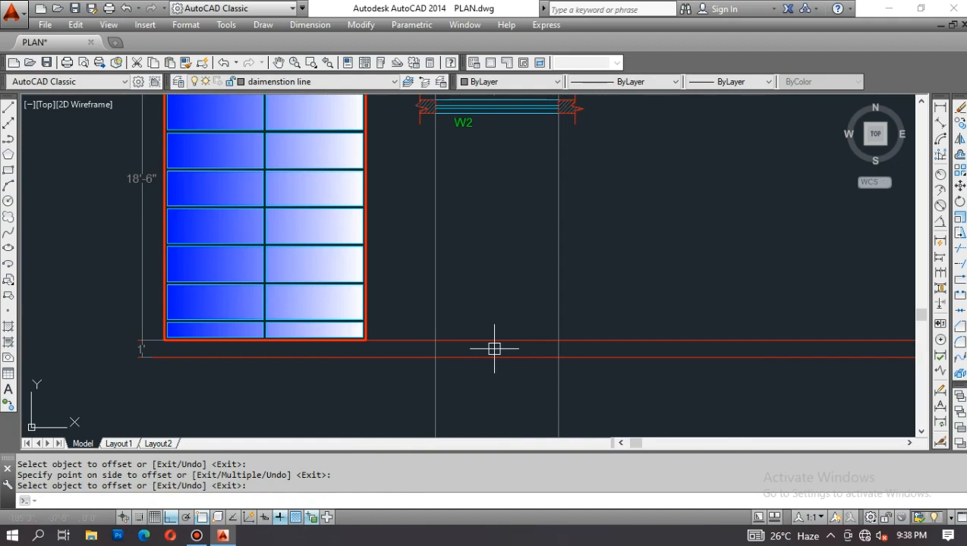
text(6')
key(Return)
key(Escape)
key(Escape)
Step: Offset the W2 sill line 6' upward to form the window's top line
text(o)
key(Return)
text(6')
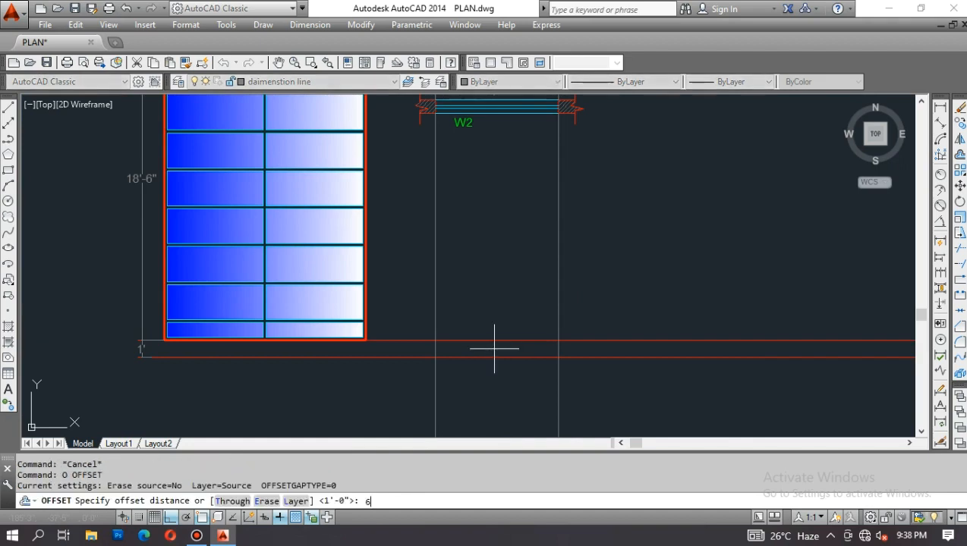
key(Return)
click(484, 341)
click(488, 288)
key(Escape)
Step: Measure the vertical distance from the W2 top line to the ground line with a trial linear dimension
text(D)
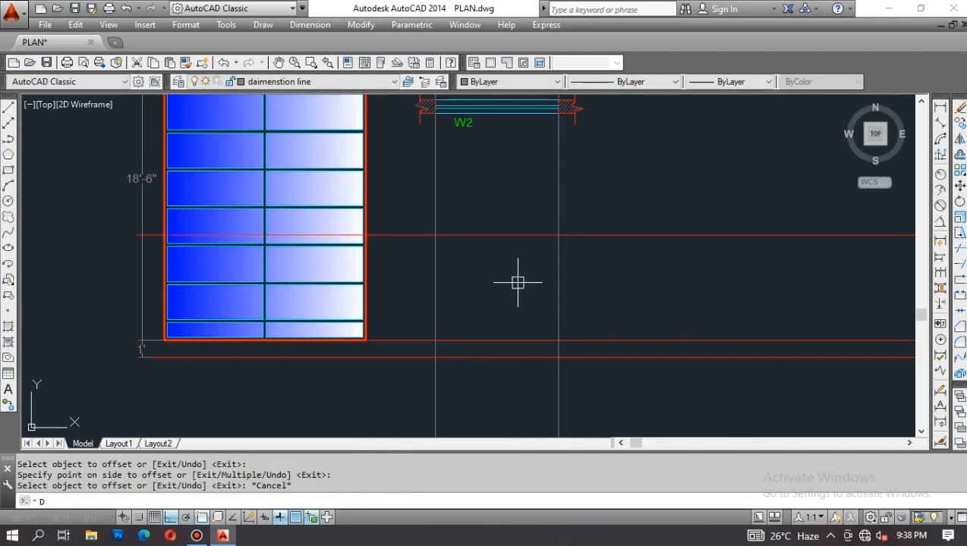
text(li)
key(Return)
click(590, 236)
click(588, 357)
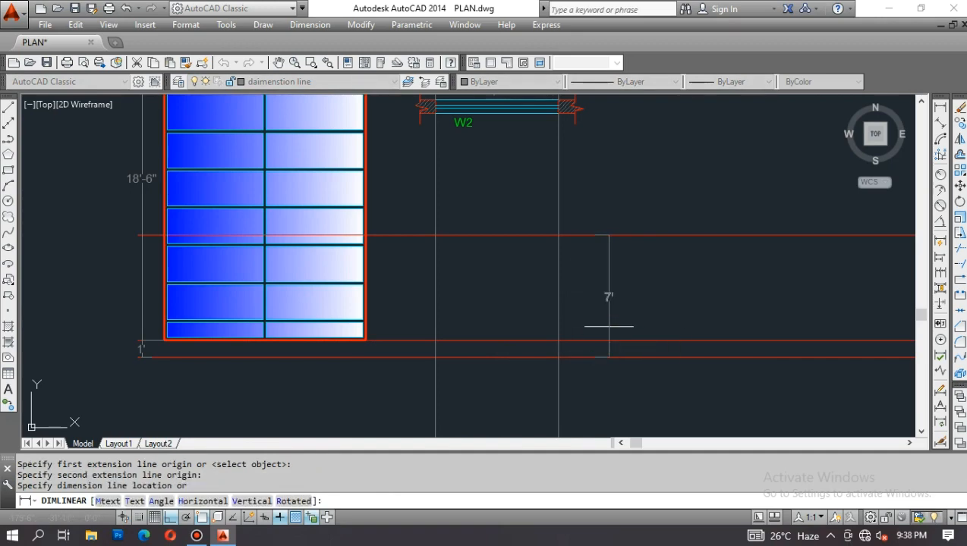
scroll(608, 324, up, 4)
scroll(476, 319, down, 12)
middle_drag(899, 409, 584, 351)
key(Escape)
Step: Examine the dimensions of the wide ground-floor window in the front elevation working drawing
middle_drag(619, 425, 609, 318)
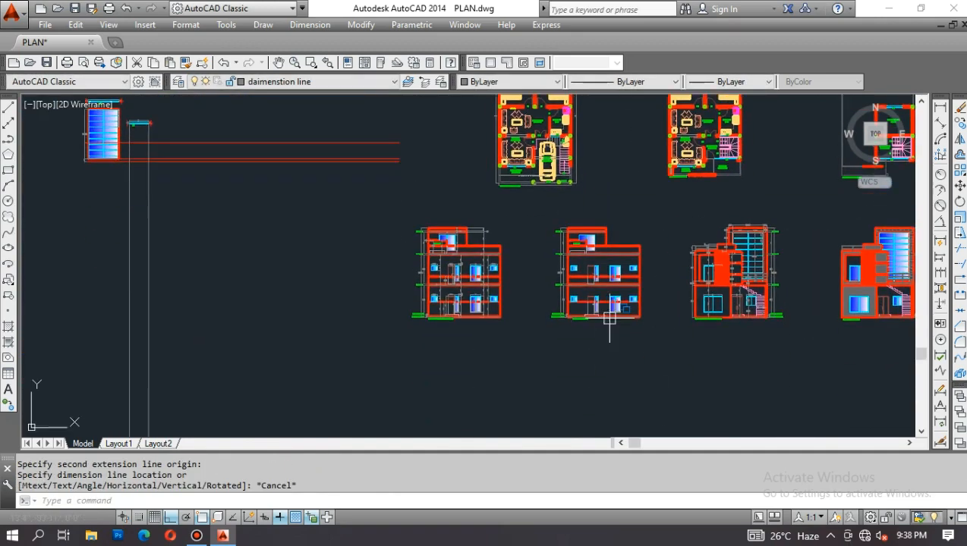
scroll(609, 319, up, 7)
scroll(408, 277, down, 7)
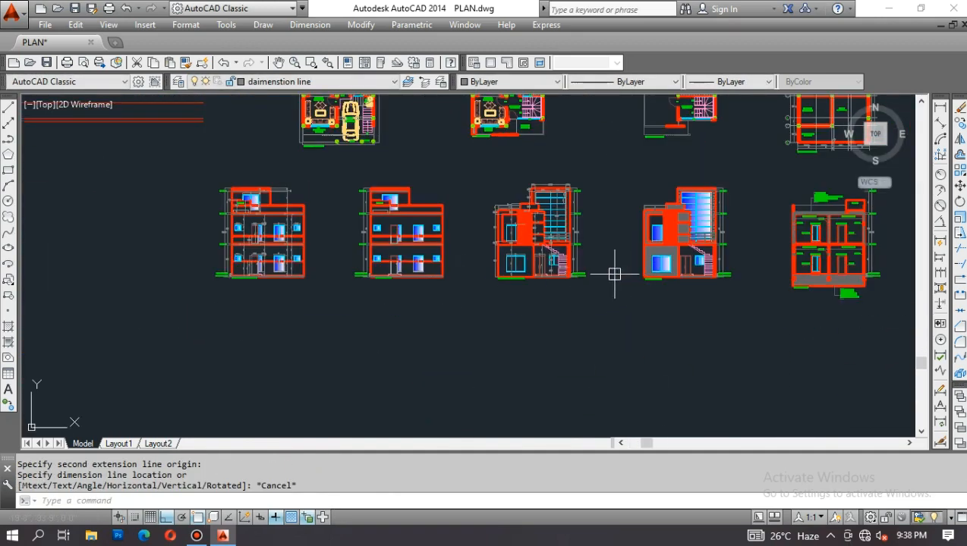
scroll(267, 273, up, 4)
middle_drag(726, 287, 400, 329)
scroll(569, 301, up, 4)
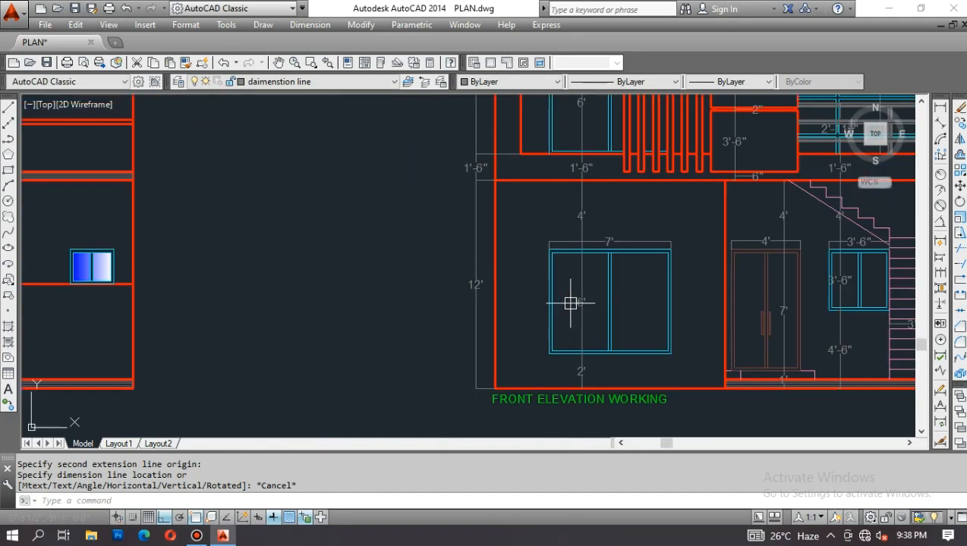
scroll(528, 355, up, 4)
scroll(424, 308, down, 4)
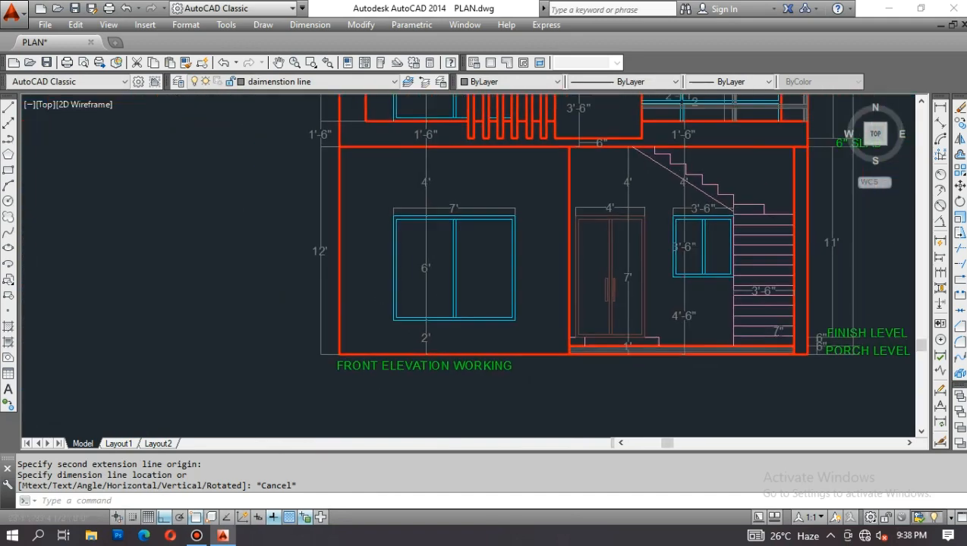
scroll(624, 284, up, 2)
scroll(624, 284, down, 1)
middle_drag(265, 281, 744, 317)
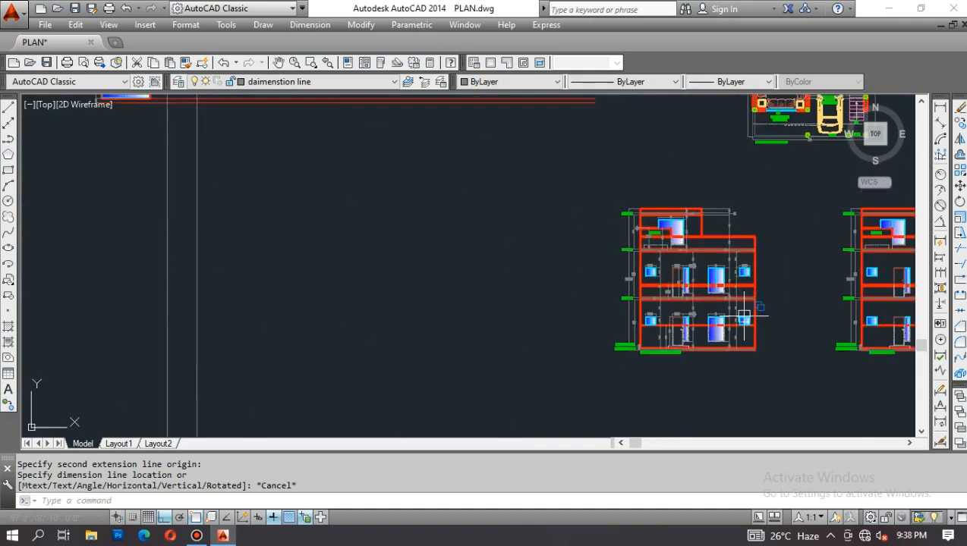
scroll(475, 261, down, 3)
scroll(706, 357, up, 8)
scroll(707, 357, up, 4)
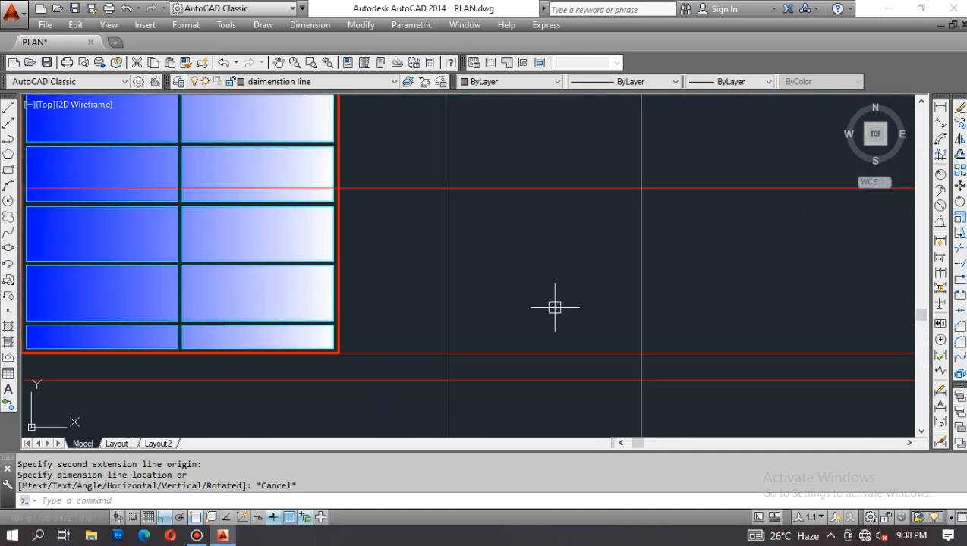
Step: Create a closed boundary from the area enclosed by the two W2 rays and the sill and top lines
key(Escape)
text(BO)
key(Return)
click(488, 138)
click(562, 267)
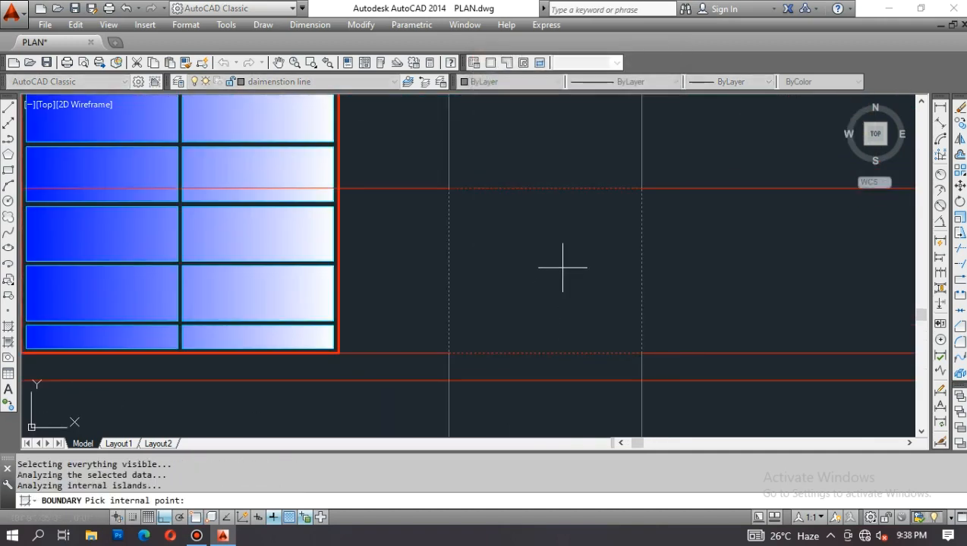
key(Return)
key(Escape)
Step: Erase the sill and top construction lines and both rays, keeping the W2 rectangle and the ground line
text(e)
key(Return)
click(684, 187)
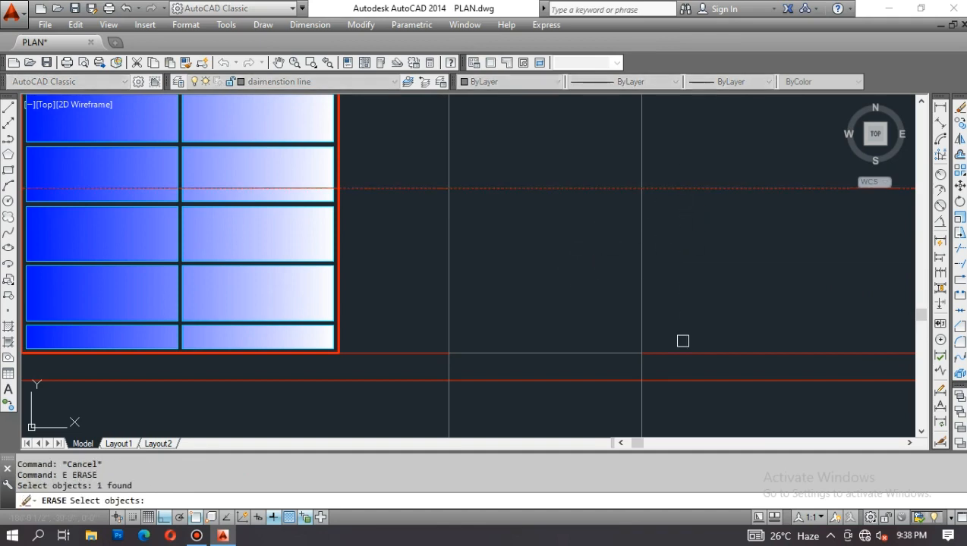
click(682, 354)
click(684, 391)
click(313, 413)
key(Return)
key(Escape)
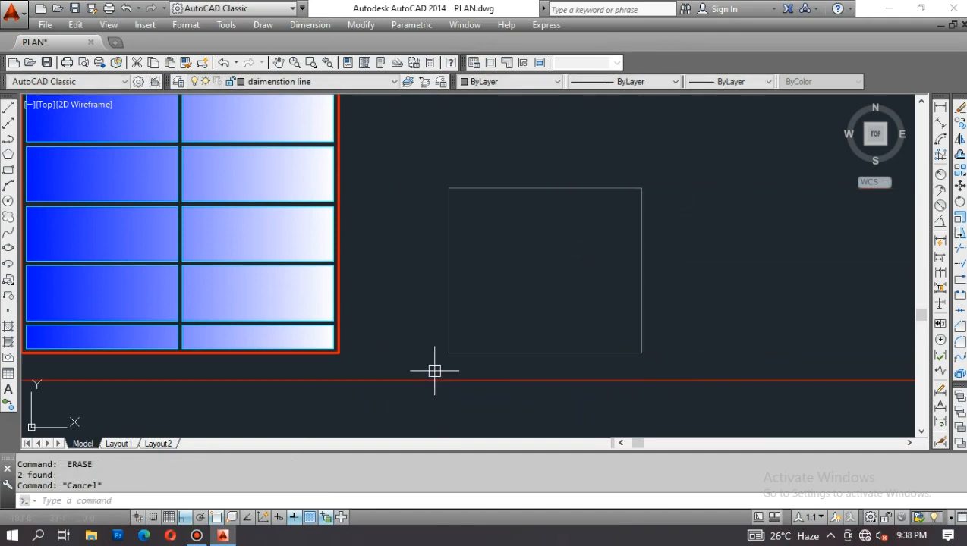
Step: Match the W2 rectangle's properties to a cyan frame line of the W1 elevation
text(MA)
key(Return)
scroll(311, 330, up, 5)
click(338, 387)
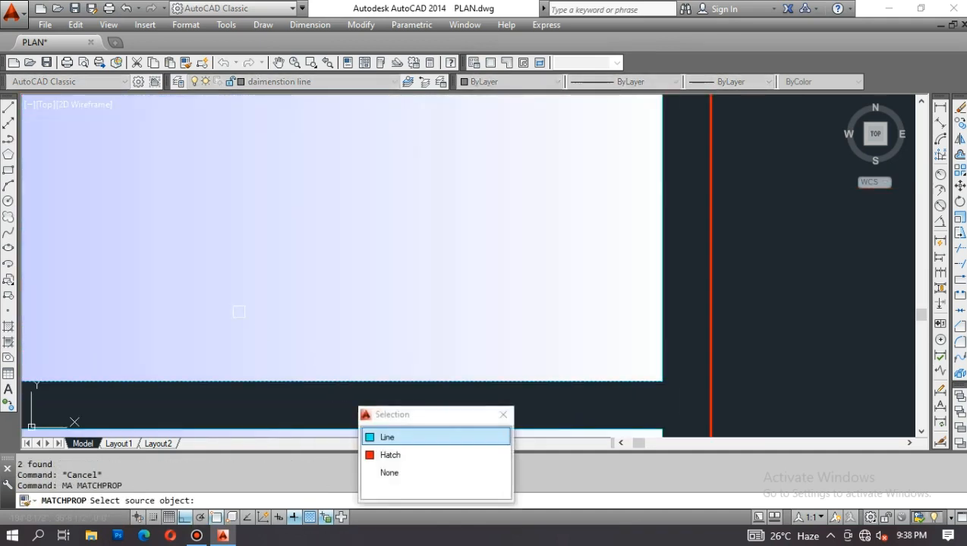
click(402, 436)
scroll(481, 263, down, 6)
scroll(440, 317, down, 3)
key(Escape)
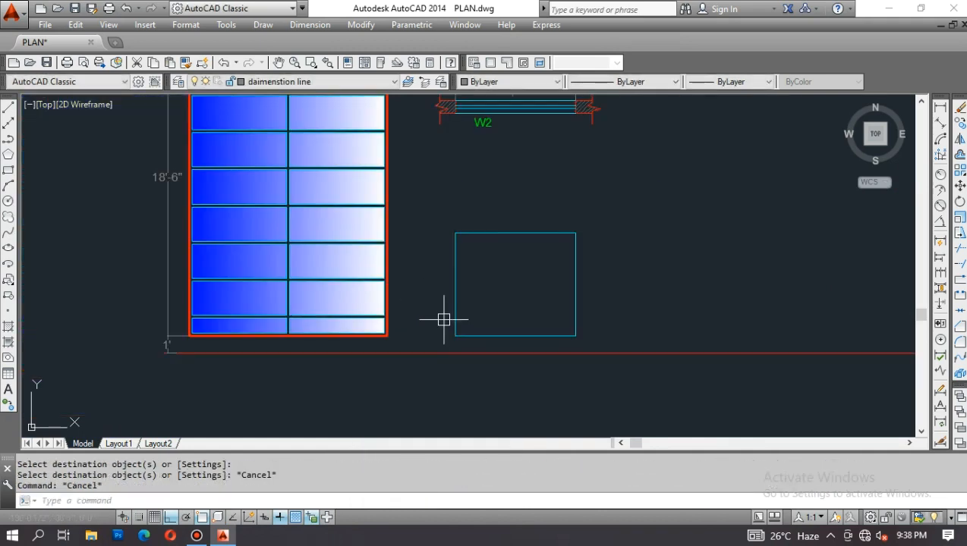
Step: Offset the W2 rectangle 2 inches inward to form the window frame
text(o)
key(Return)
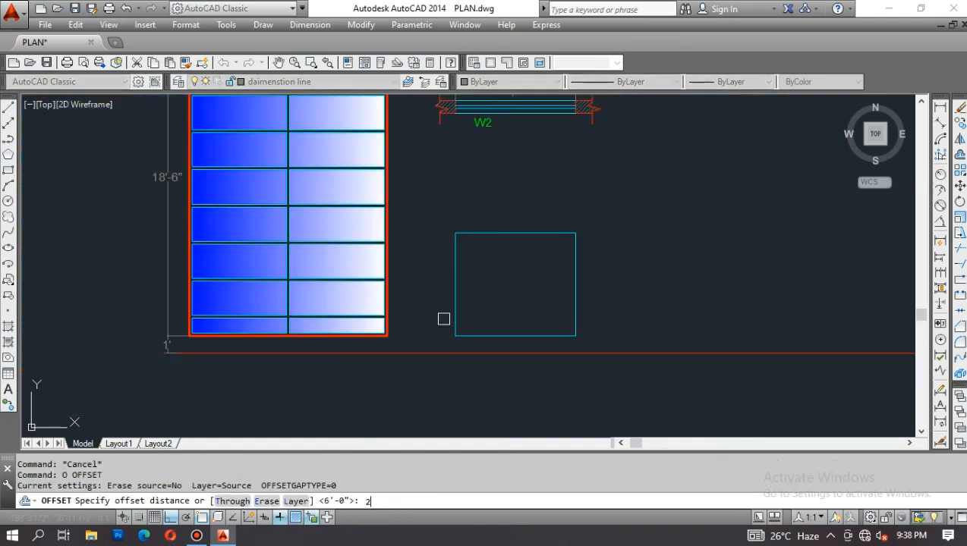
text(2)
key(Return)
scroll(475, 230, up, 2)
click(475, 233)
click(479, 267)
key(Escape)
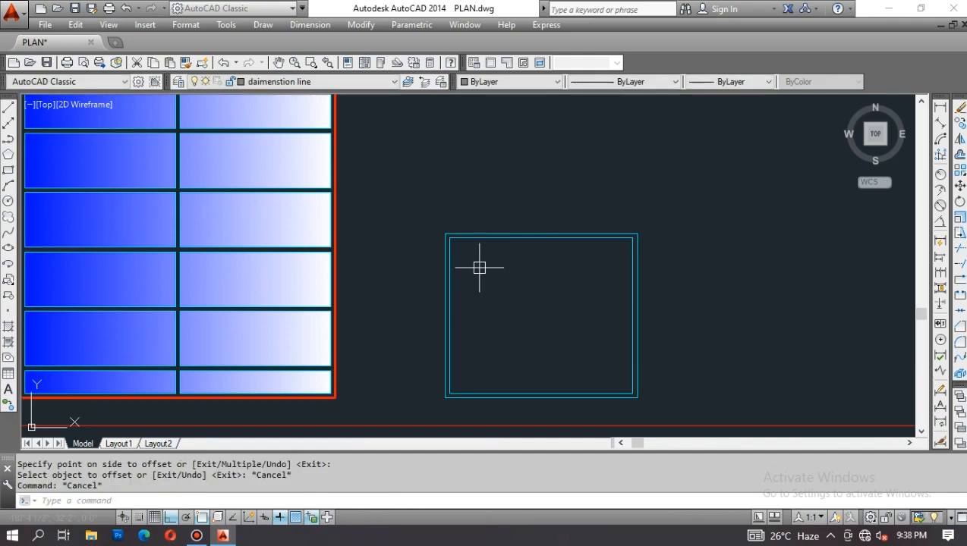
Step: Draw a vertical centre line in the W2 elevation from the inner frame's top midpoint to its bottom edge
text(l)
key(Return)
click(541, 238)
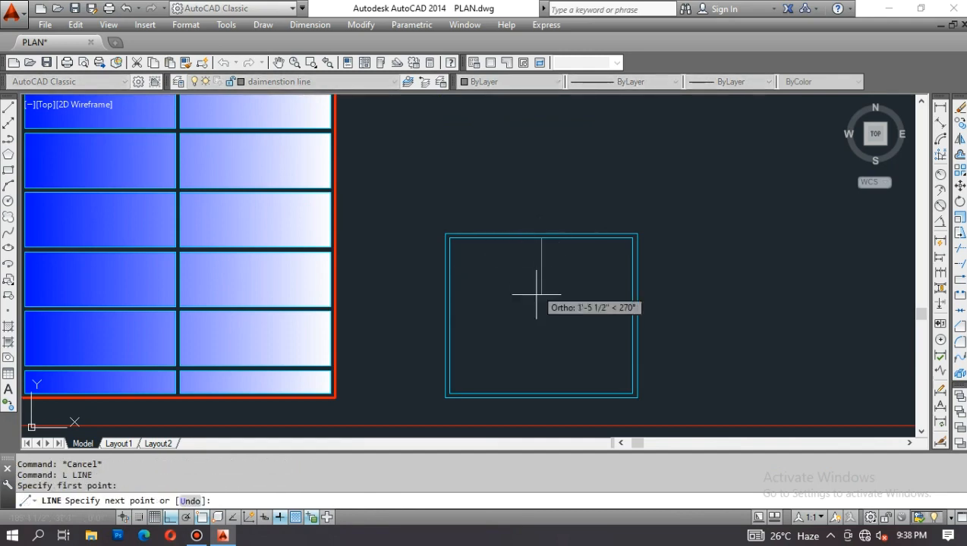
click(541, 393)
key(Escape)
Step: Offset the W2 centre line 1 inch to both sides to form the mullion
text(o)
key(Return)
text(1)
key(Return)
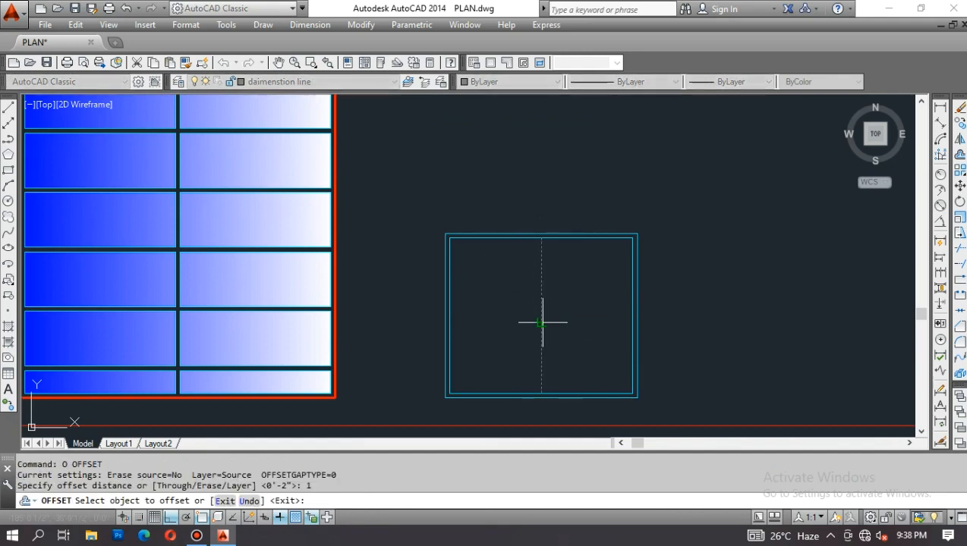
click(542, 323)
click(530, 304)
scroll(537, 240, up, 5)
click(563, 242)
click(587, 248)
key(Escape)
Step: Erase the original centre line between the two mullion lines
text(e)
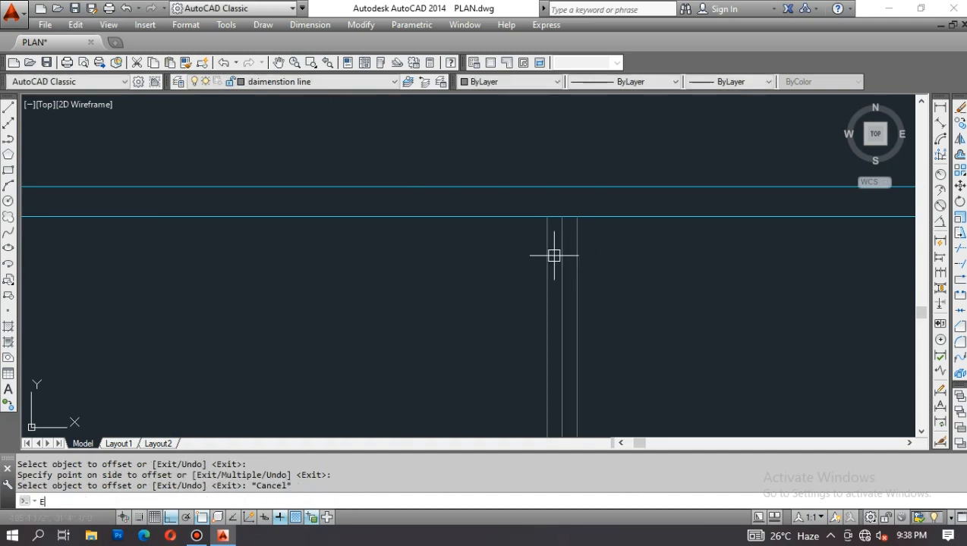
key(Return)
click(561, 256)
key(Return)
key(Escape)
Step: Match the two mullion lines' properties to the cyan W2 frame
scroll(565, 256, down, 4)
text(ma)
key(Return)
click(596, 238)
click(607, 211)
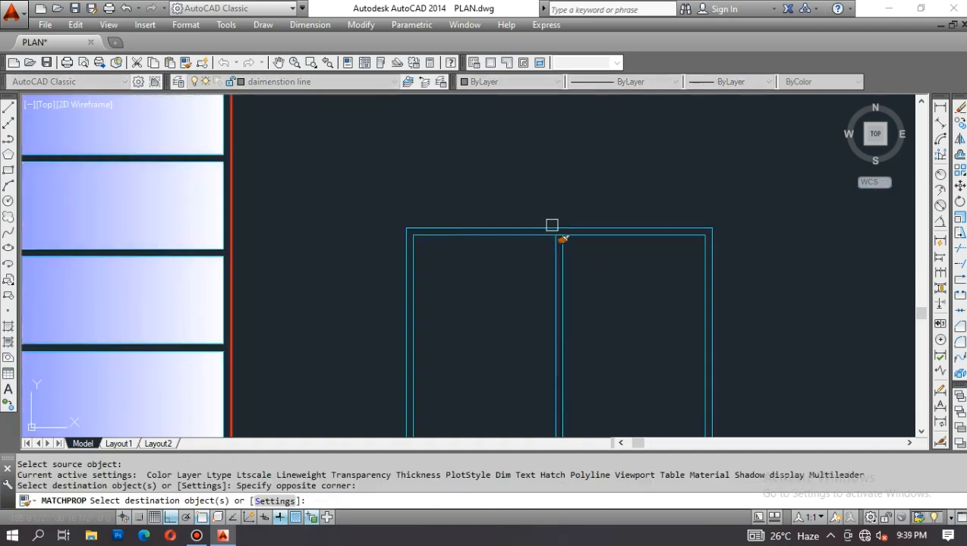
scroll(562, 240, down, 3)
key(Escape)
key(Escape)
key(Escape)
key(Escape)
Step: Hatch both W2 glass panes with the ANSI31 pattern at scale 15
text(h)
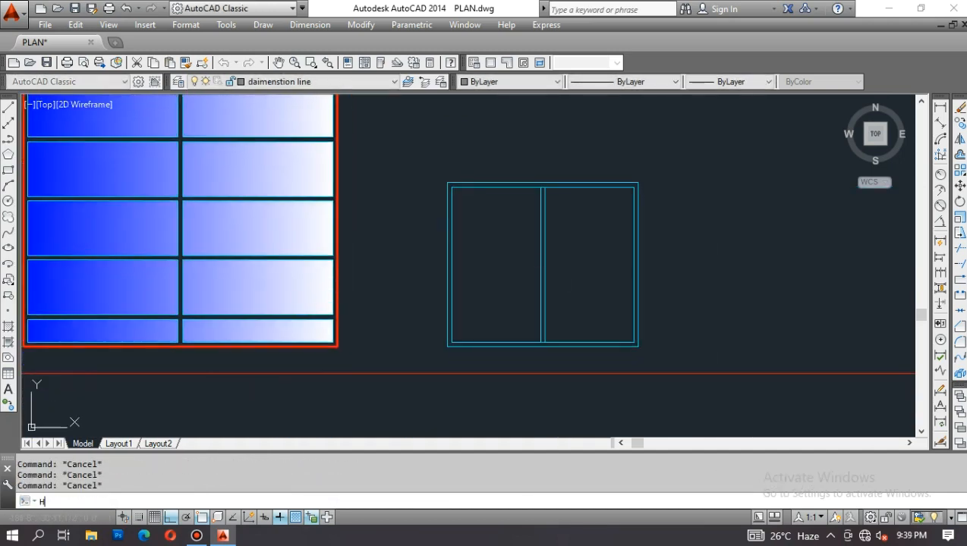
key(Return)
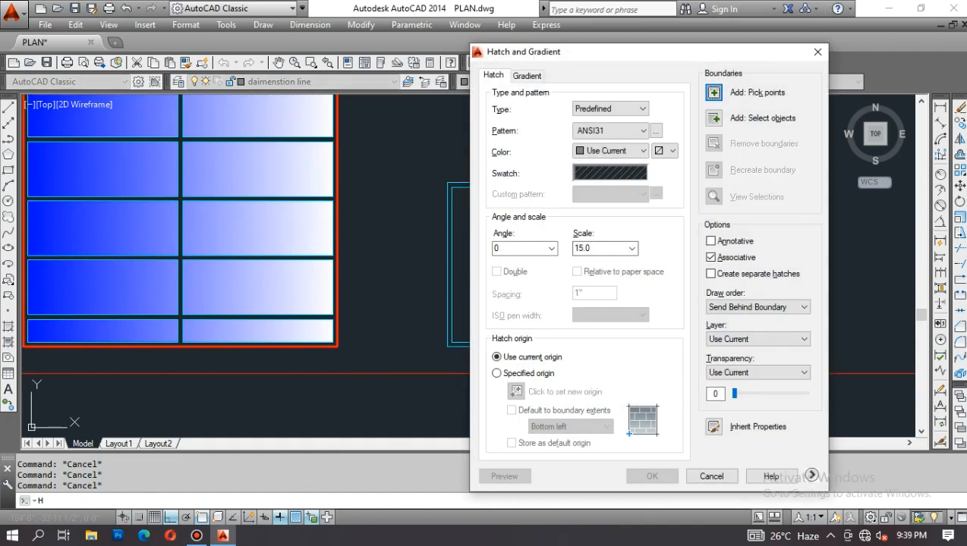
click(714, 92)
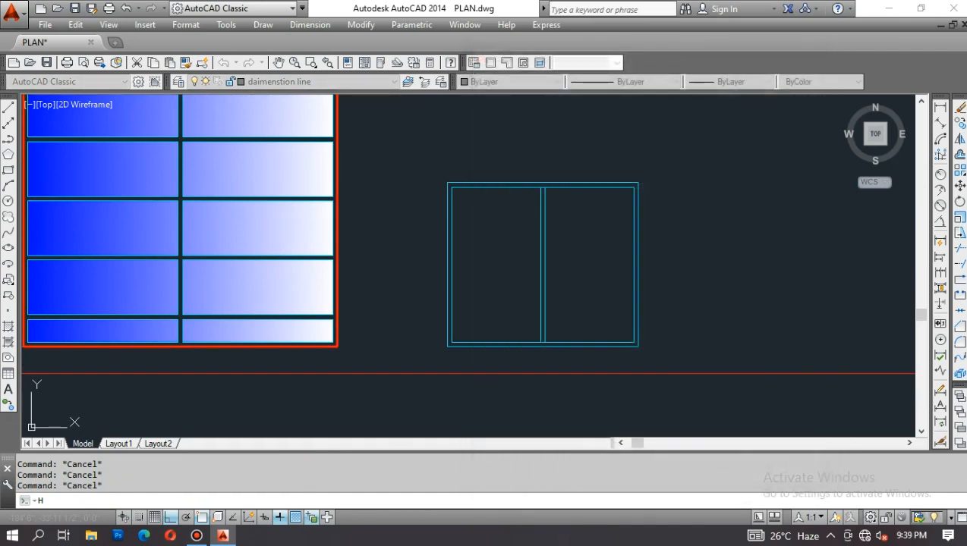
click(565, 238)
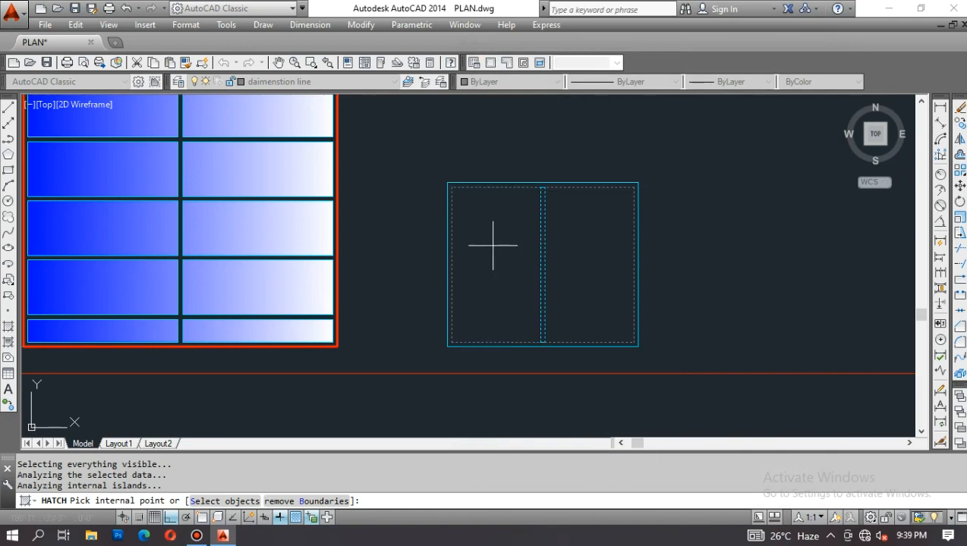
key(Return)
key(Return)
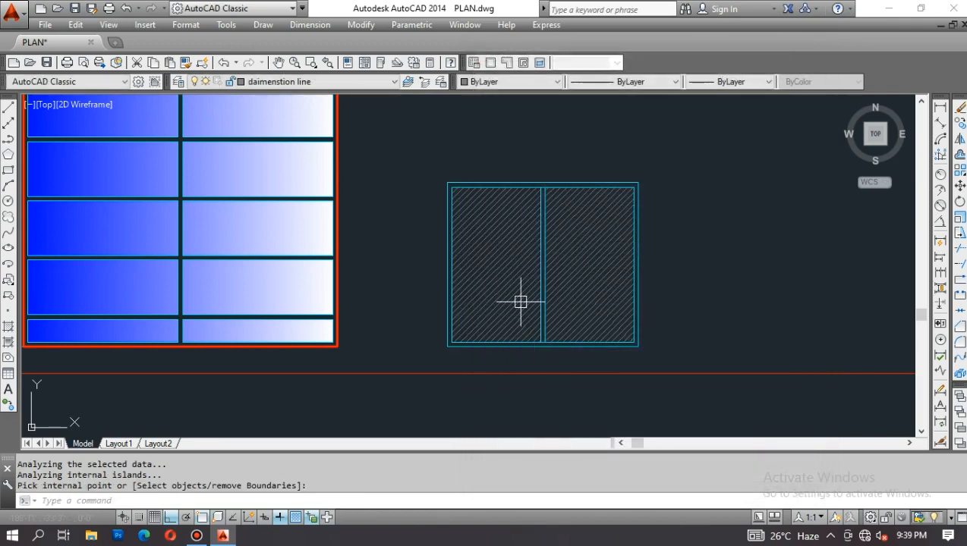
key(Escape)
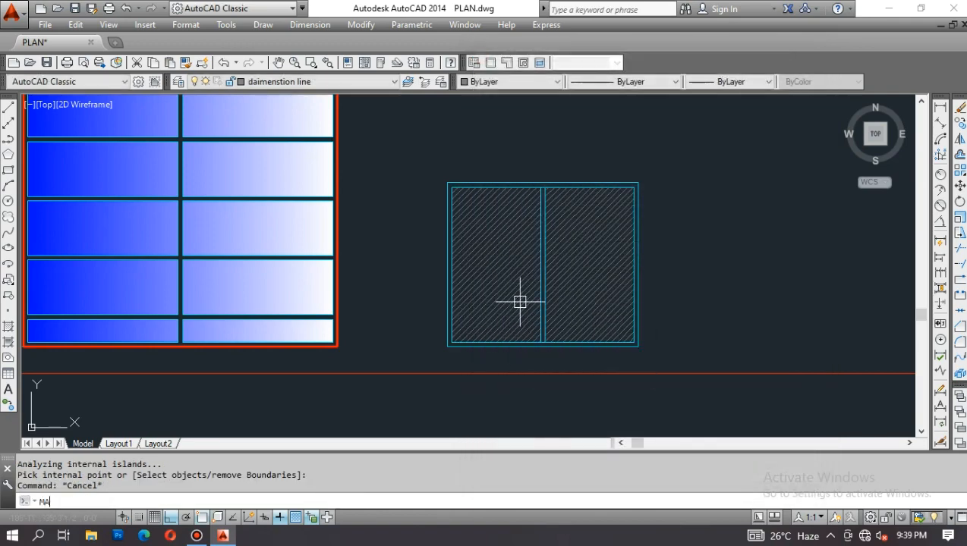
Step: Match the W2 pane hatch to the blue-to-white gradient of the W1 elevation
text(MA)
key(Return)
click(251, 235)
click(514, 250)
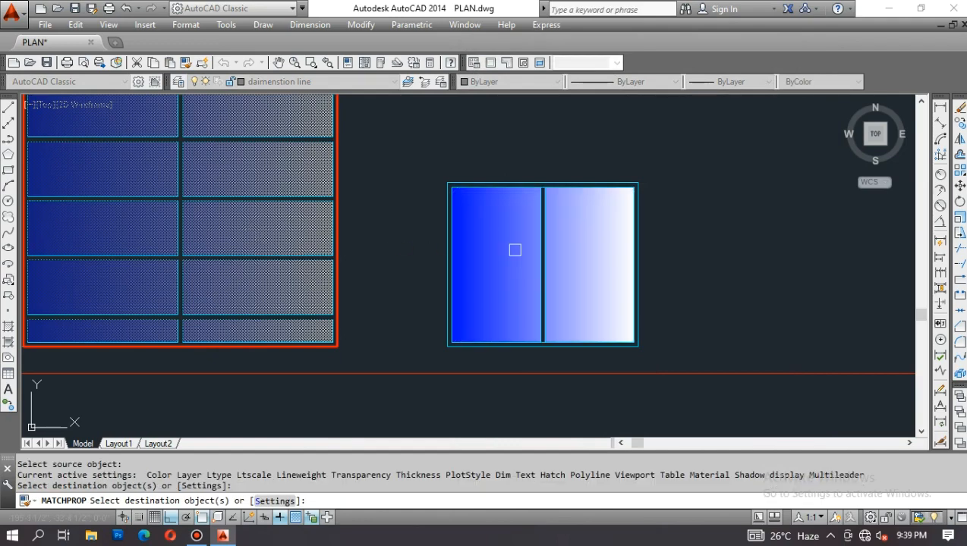
scroll(482, 286, down, 2)
key(Escape)
scroll(479, 324, down, 2)
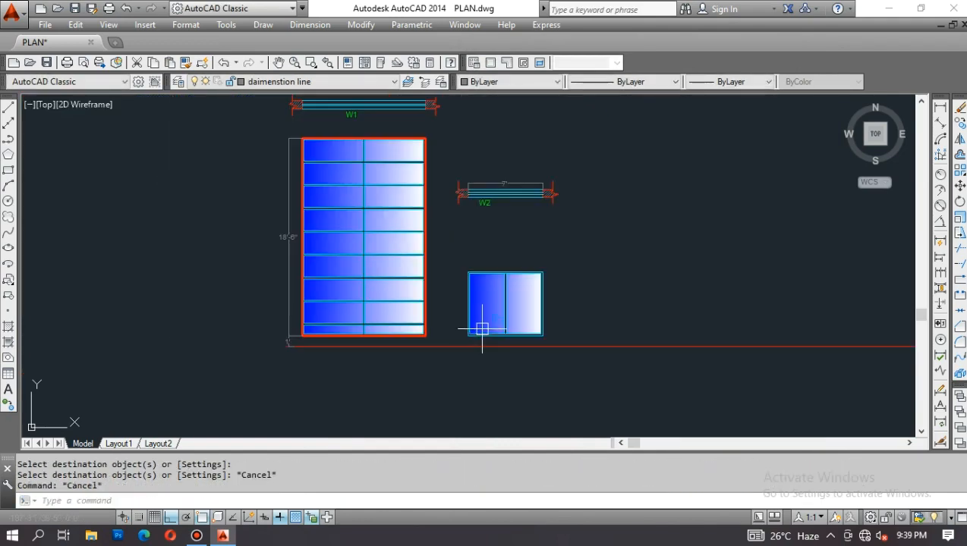
scroll(483, 193, up, 4)
scroll(395, 229, down, 2)
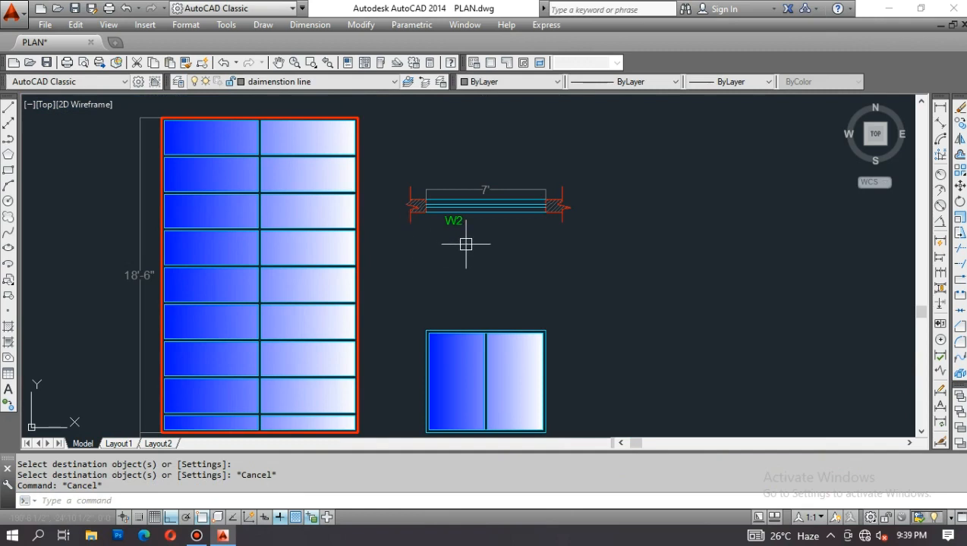
Step: Copy the W2 plan with its label and dimension, together with the elevation, horizontally to the right of the original
key(Return)
scroll(401, 165, down, 2)
click(401, 166)
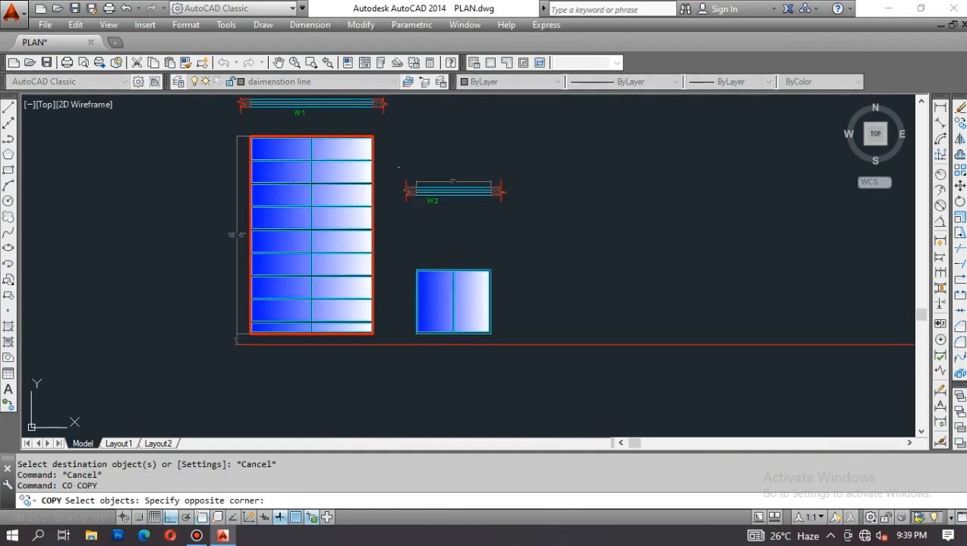
click(524, 345)
key(Return)
click(445, 358)
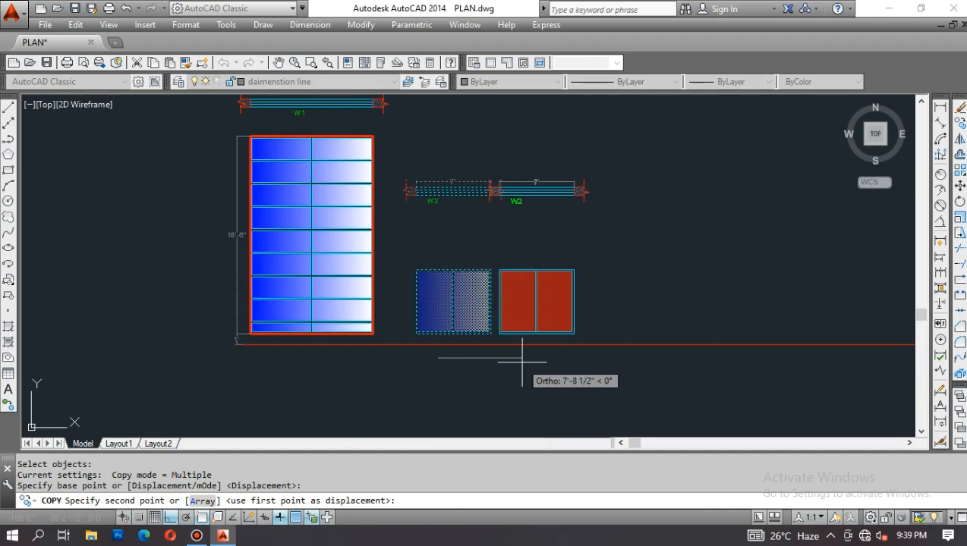
click(561, 363)
key(Escape)
Step: Add a vertical linear dimension from the ground line to the bottom of the original W2 elevation, on its left side
text(D)
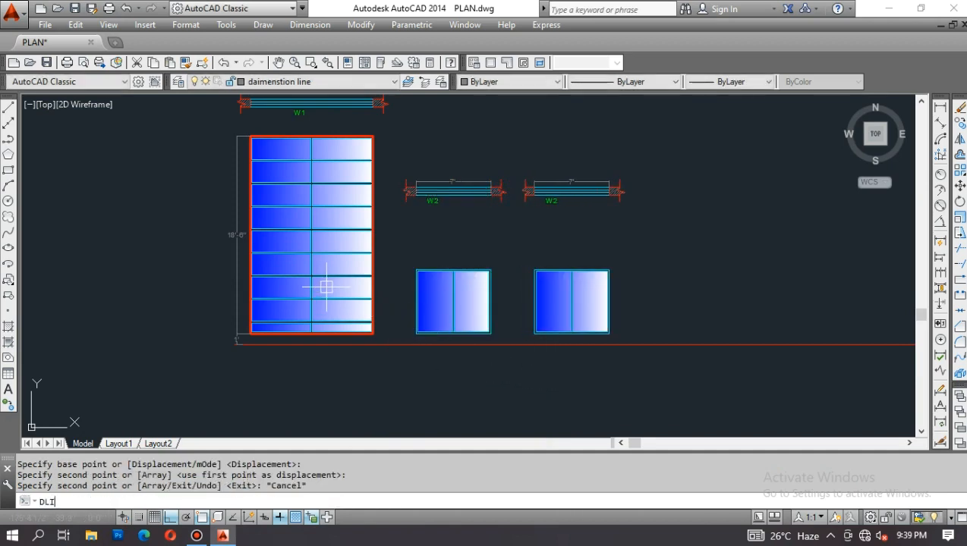
text(LI)
key(Return)
scroll(409, 341, up, 5)
click(433, 311)
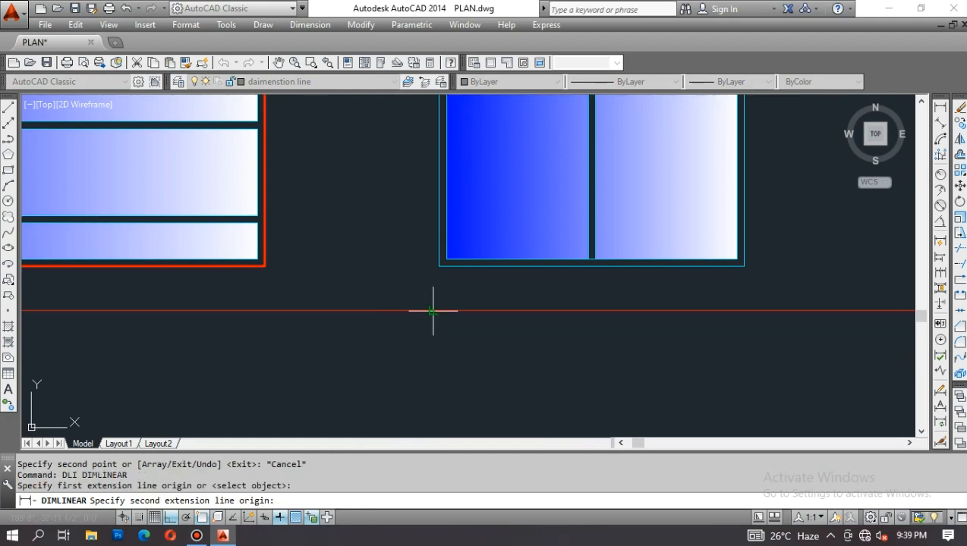
click(438, 267)
click(399, 278)
Step: Continue the sill dimension up to the top corner of the W2 frame to dimension the window height
text(DCO)
key(Return)
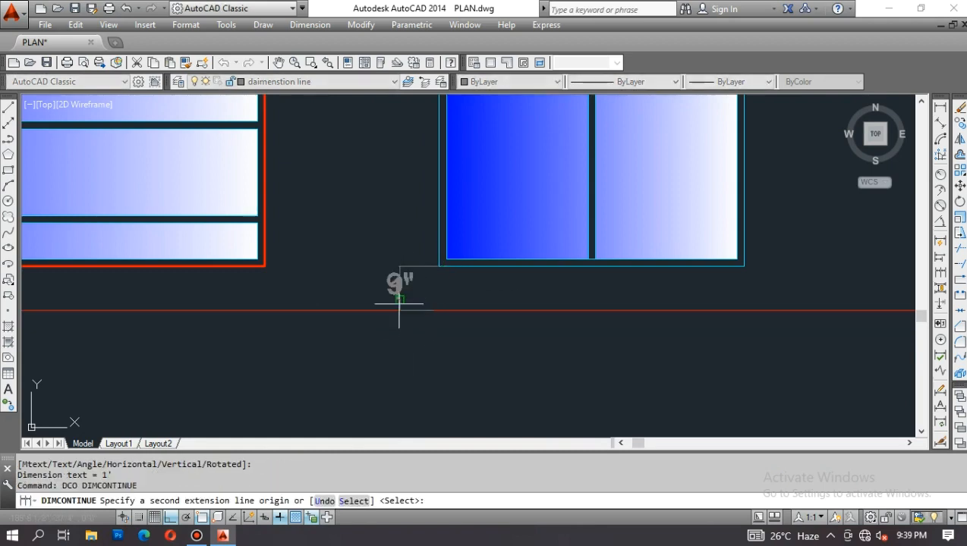
scroll(394, 291, down, 4)
scroll(399, 250, up, 5)
click(425, 198)
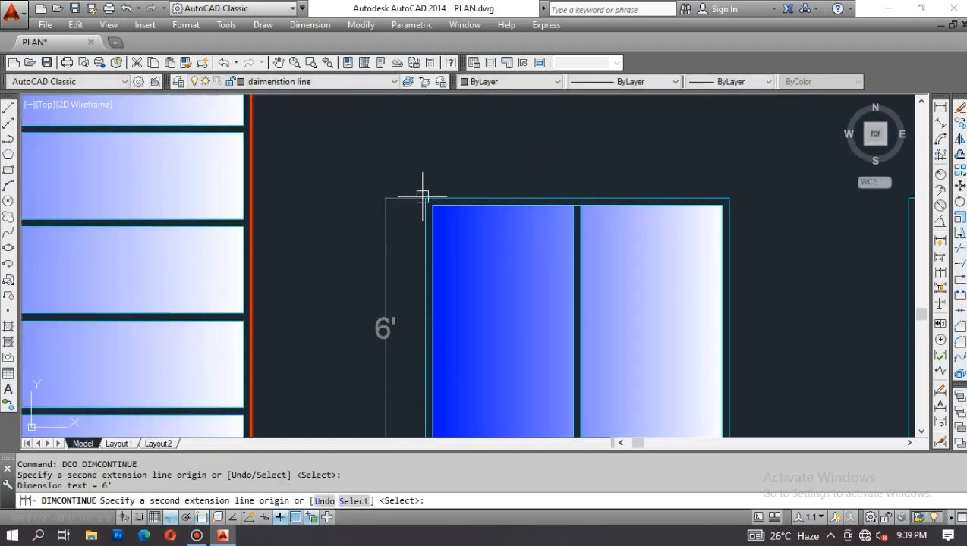
key(Escape)
scroll(422, 198, down, 4)
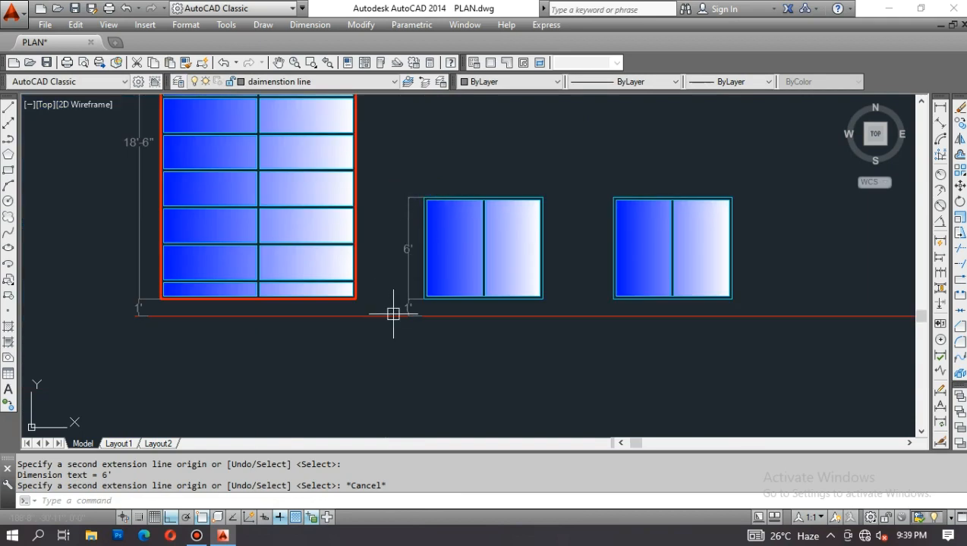
scroll(393, 313, up, 2)
key(Escape)
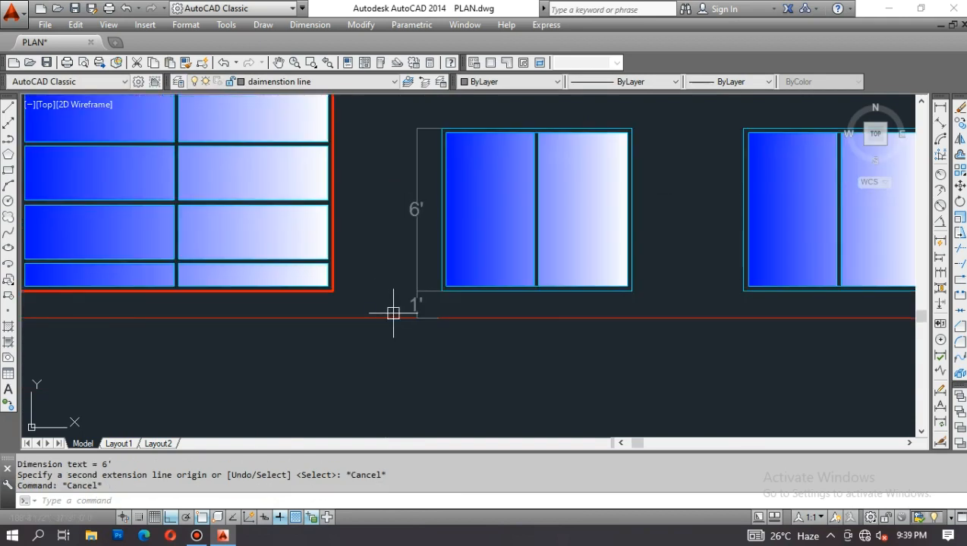
Step: Match the orange outer frame of the W1 elevation to the properties of its cyan inner line
text(MA)
key(Return)
scroll(311, 267, up, 6)
click(355, 230)
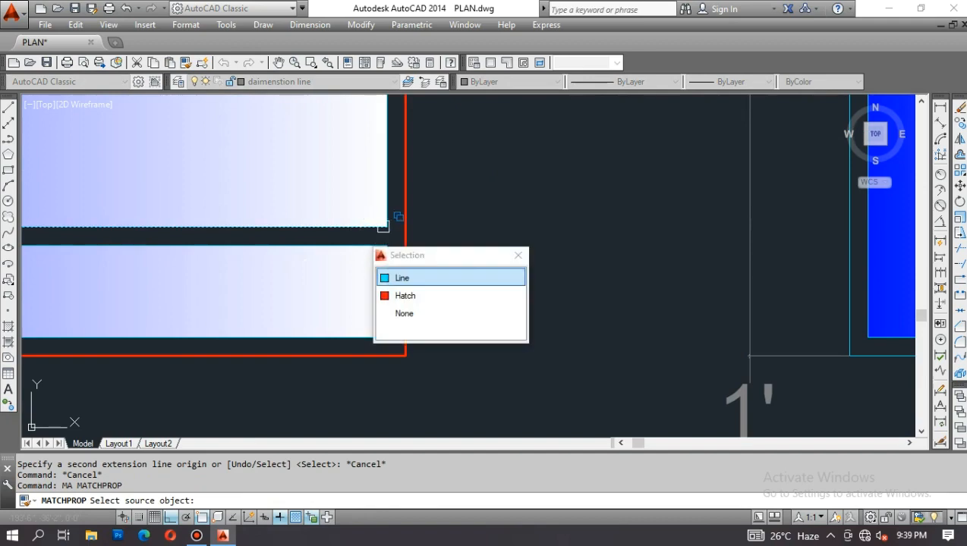
scroll(410, 202, down, 2)
click(445, 320)
click(403, 285)
scroll(418, 287, down, 5)
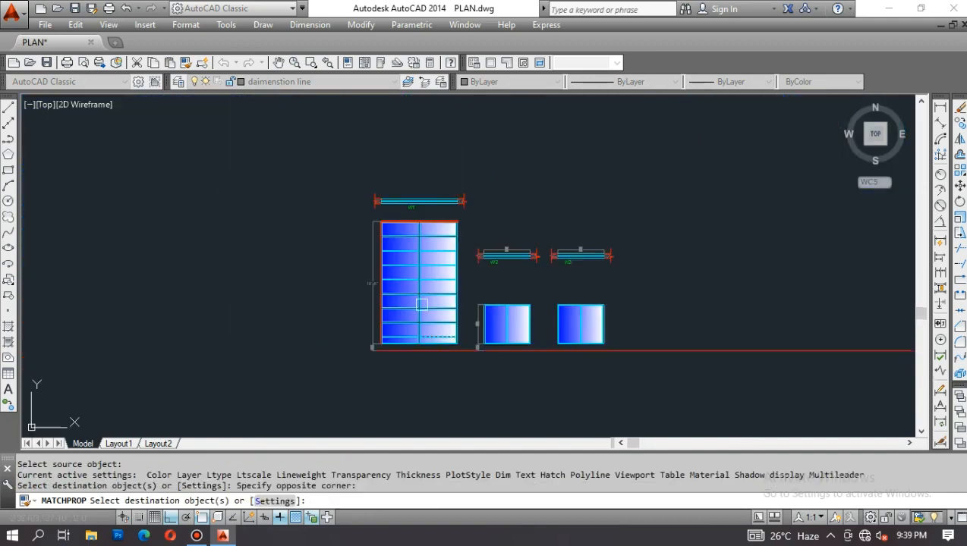
scroll(381, 226, up, 6)
click(409, 175)
click(381, 184)
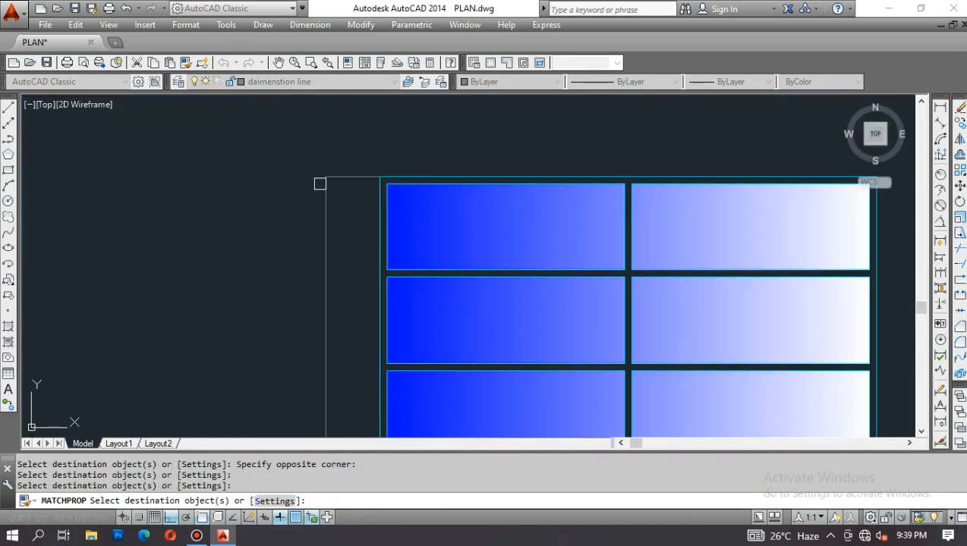
scroll(438, 299, down, 5)
middle_drag(555, 386, 538, 355)
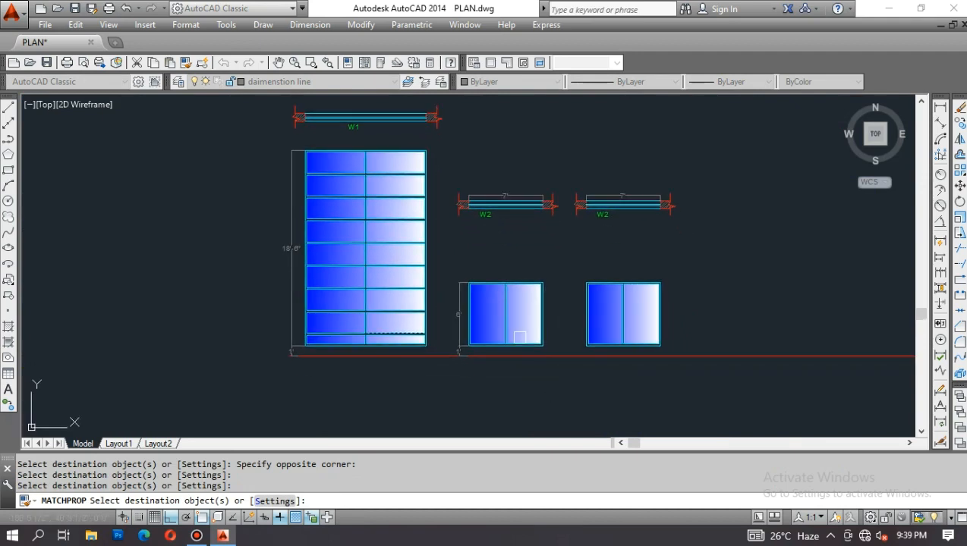
Step: Add a linear dimension for the W1 elevation's overall width just above its top edge
key(Escape)
text(DLI)
key(Return)
scroll(492, 237, up, 5)
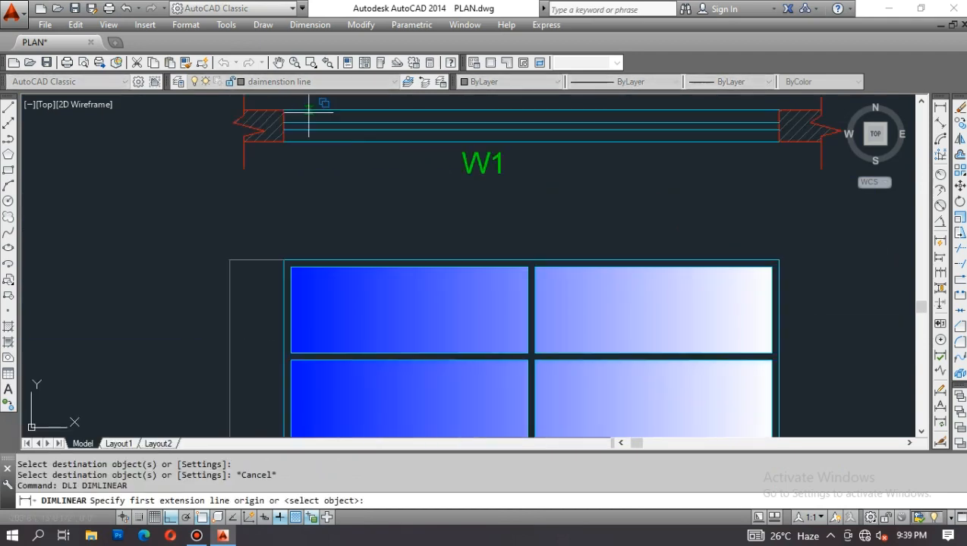
key(Return)
click(513, 257)
scroll(509, 241, up, 2)
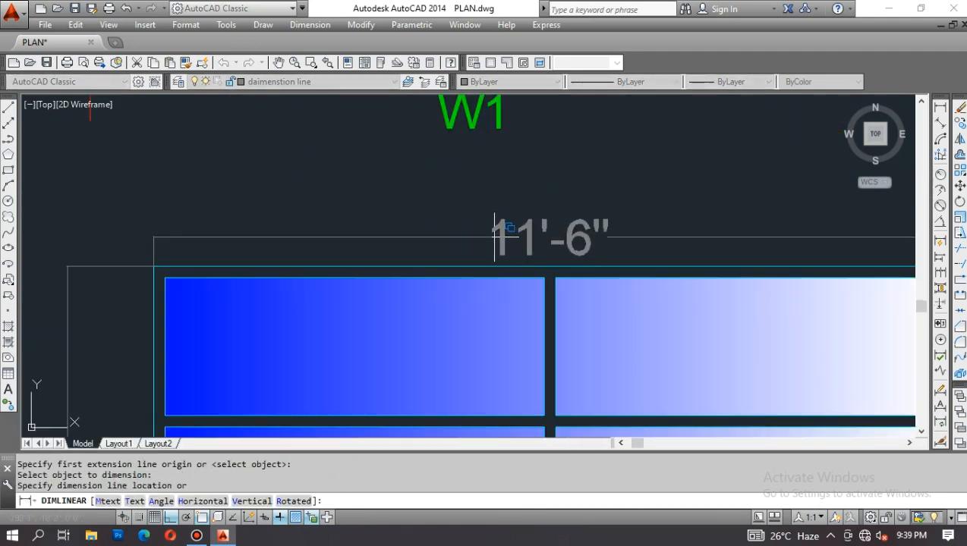
click(453, 226)
scroll(491, 303, down, 4)
Step: Add a linear dimension for the original W2 elevation's width just above its top edge
middle_drag(610, 416, 470, 274)
scroll(512, 279, up, 5)
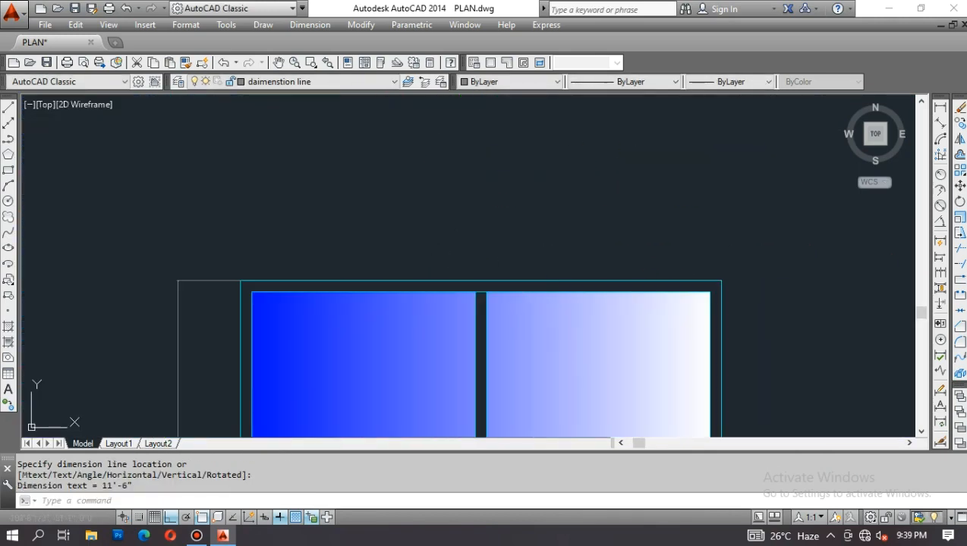
key(Return)
key(Return)
click(503, 279)
click(497, 247)
scroll(544, 255, down, 6)
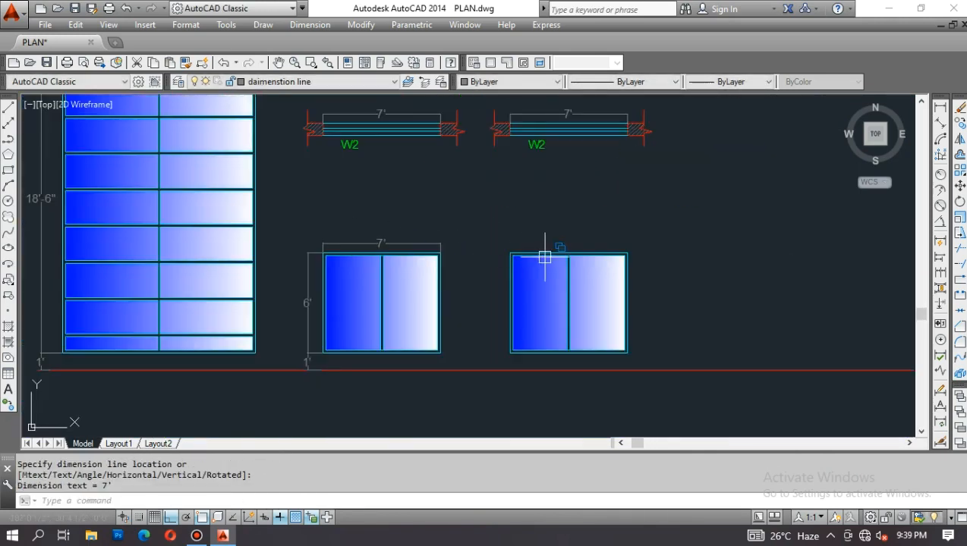
scroll(561, 244, up, 6)
key(Return)
click(559, 242)
key(Escape)
scroll(509, 237, down, 6)
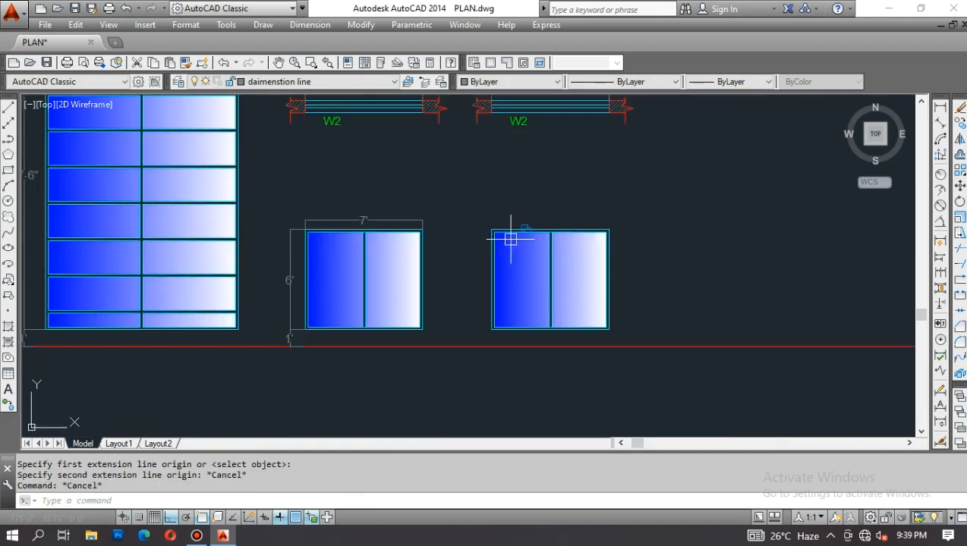
key(Escape)
middle_drag(483, 250, 402, 288)
text(L)
key(Return)
click(529, 267)
key(Escape)
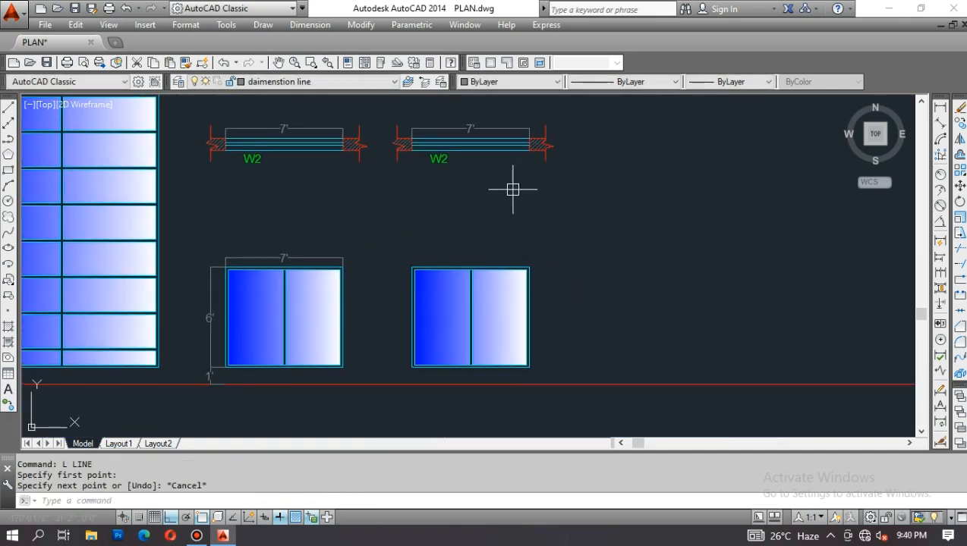
Step: Stretch the right end of the copied W2 plan and elevation 6" to the left
scroll(524, 203, down, 2)
text(S)
key(Return)
key(Escape)
key(Escape)
text(S)
key(Return)
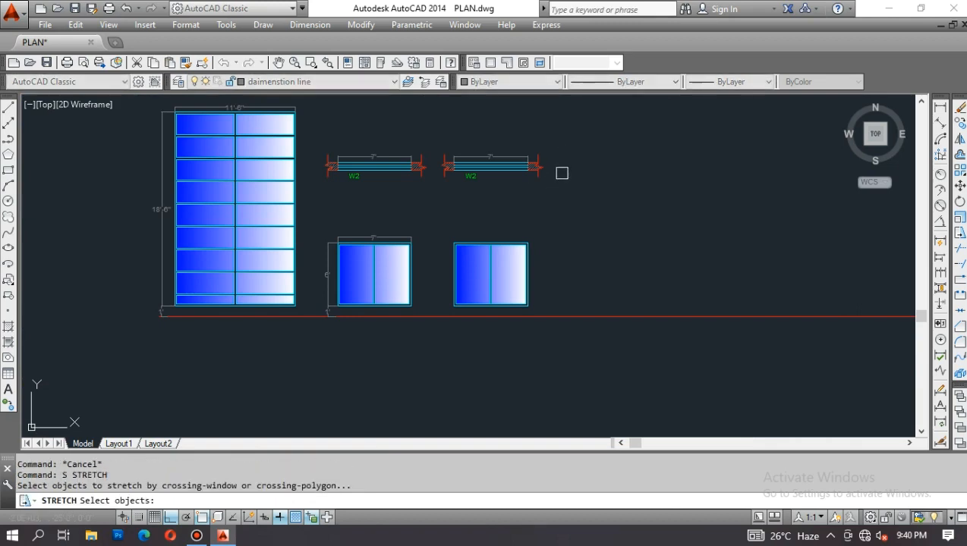
scroll(561, 173, up, 2)
click(561, 134)
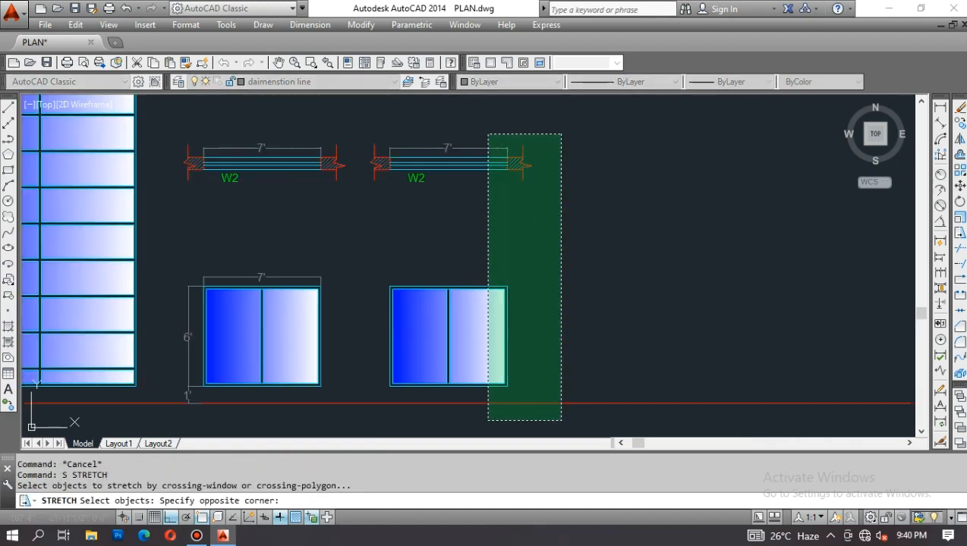
click(487, 419)
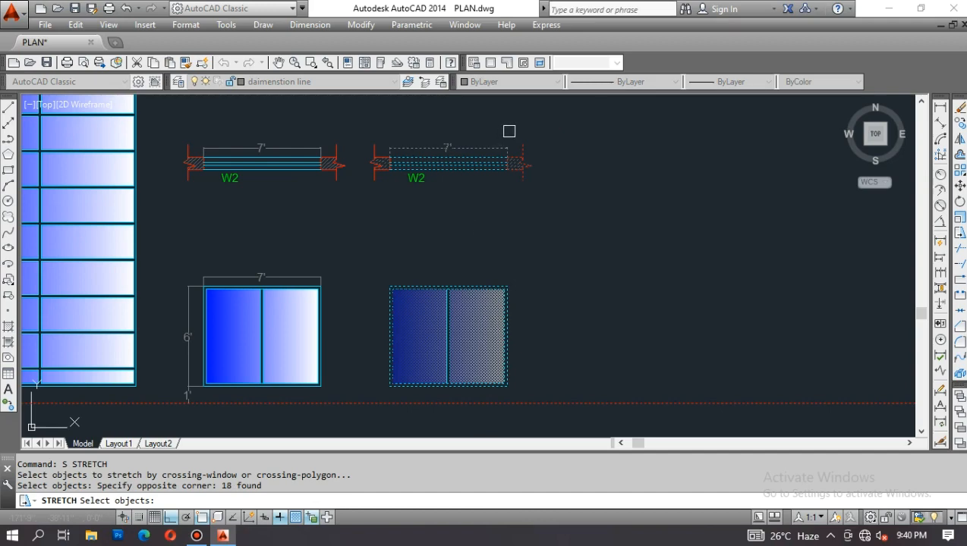
key(Return)
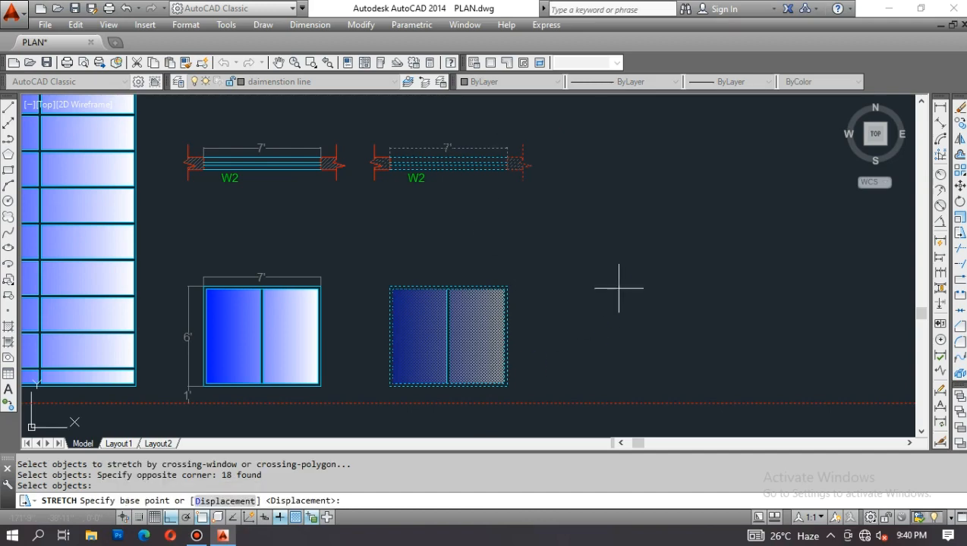
click(656, 265)
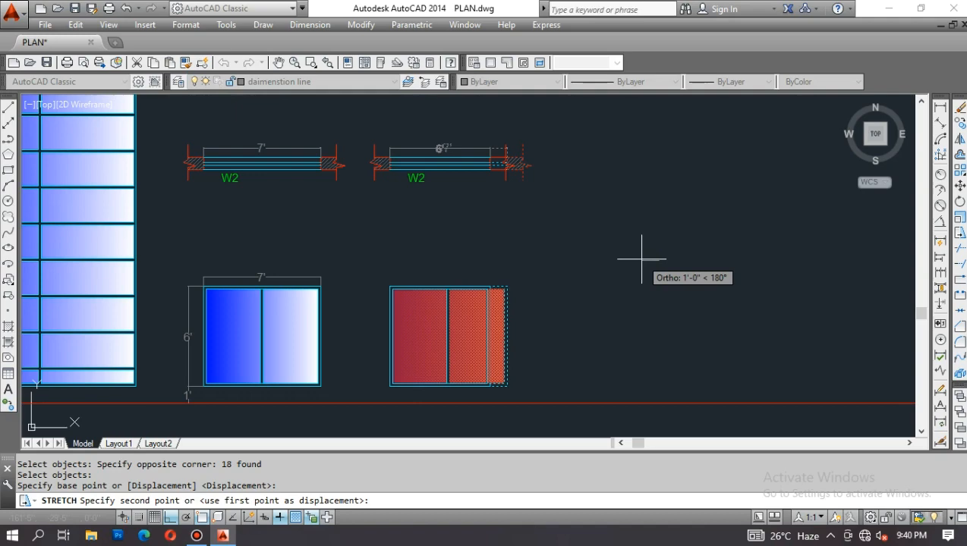
text(6)
key(Return)
Step: Stretch the copied window's right part, including the elevation's middle mullion, another 6" to the left
key(Return)
click(560, 107)
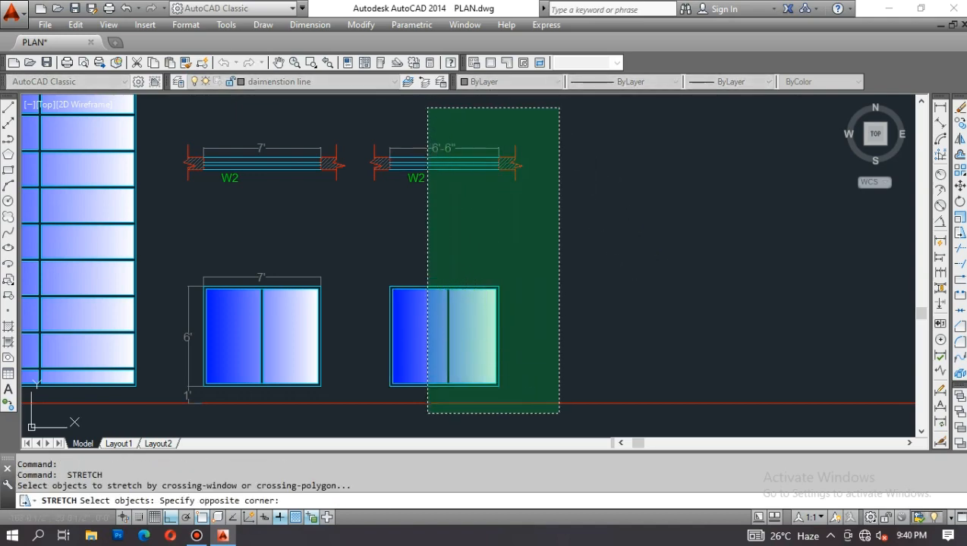
click(428, 414)
key(Return)
click(610, 315)
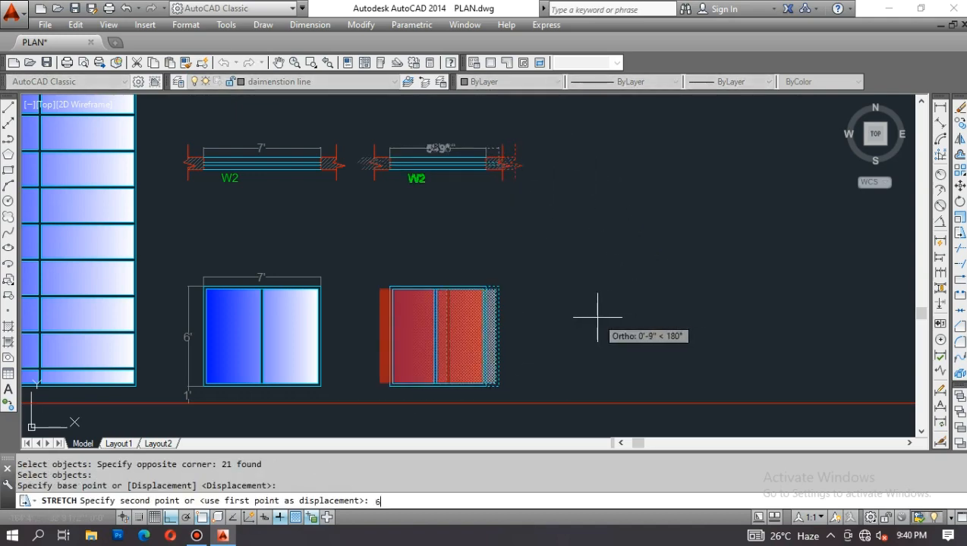
text(6)
key(Return)
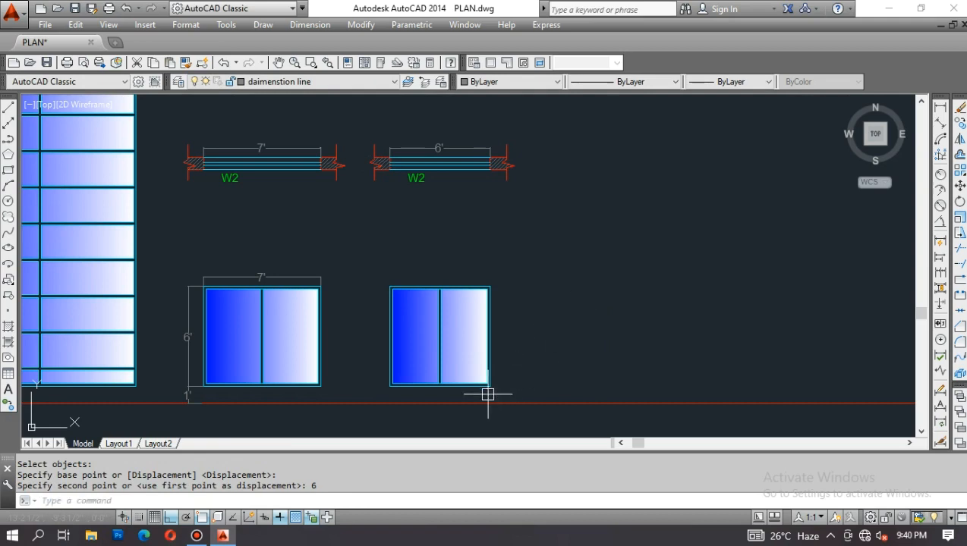
Step: Add a linear dimension for the copied window's sill height, from the red ground line to the frame's lower left corner
scroll(450, 394, up, 4)
key(Escape)
text(D)
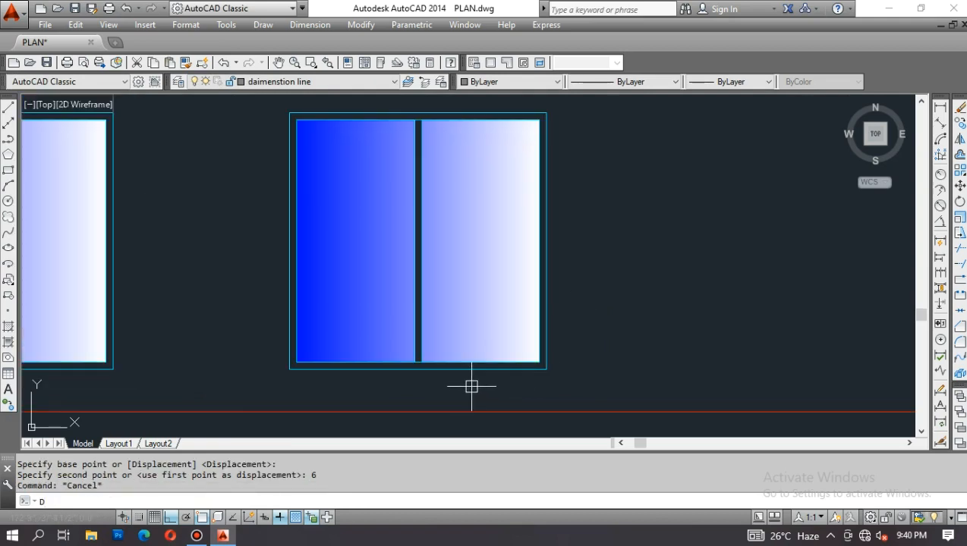
text(LI)
key(Return)
scroll(531, 361, down, 3)
scroll(393, 395, up, 5)
click(393, 393)
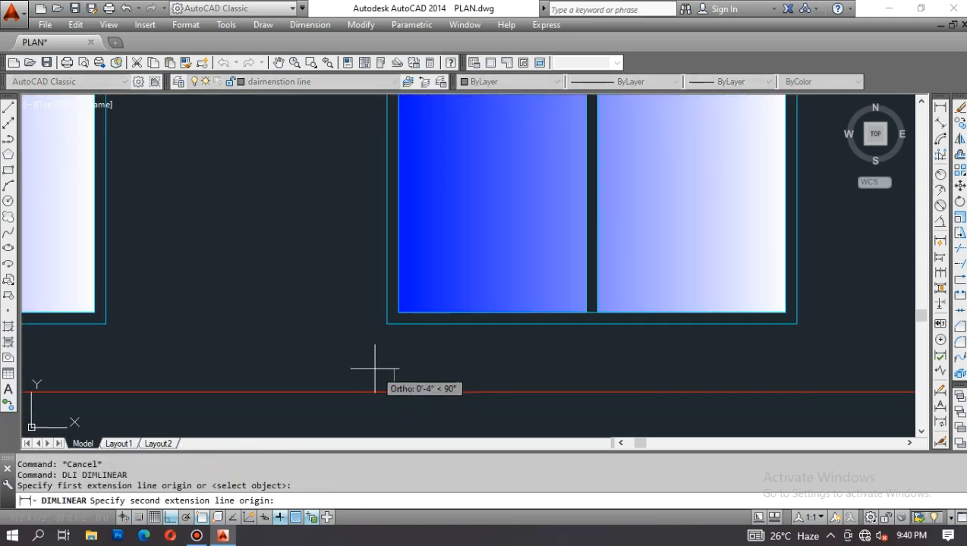
key(Escape)
key(Return)
click(388, 392)
click(388, 324)
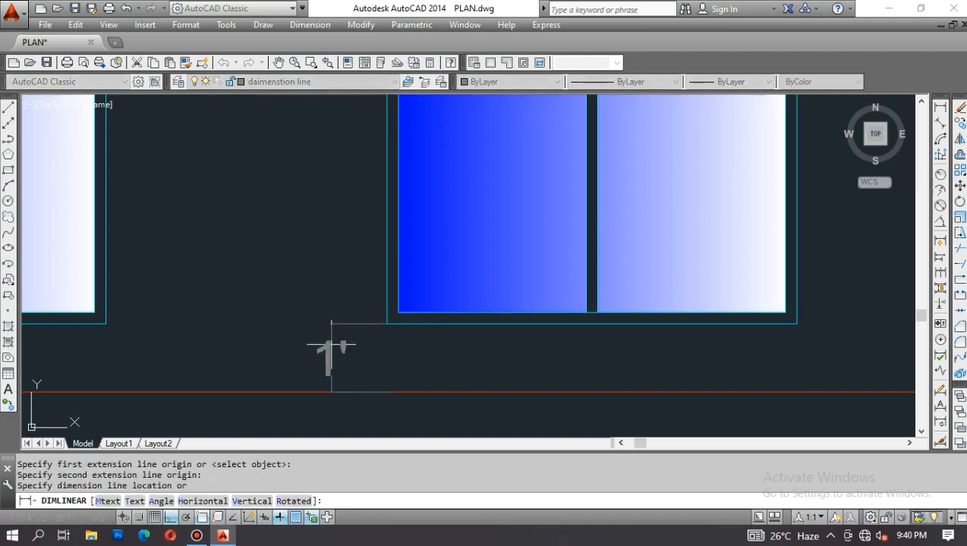
click(331, 346)
Step: Continue the sill dimension up to the top left corner of the copied window's frame to dimension its height
text(DCO)
scroll(341, 366, down, 3)
key(Return)
scroll(334, 190, up, 3)
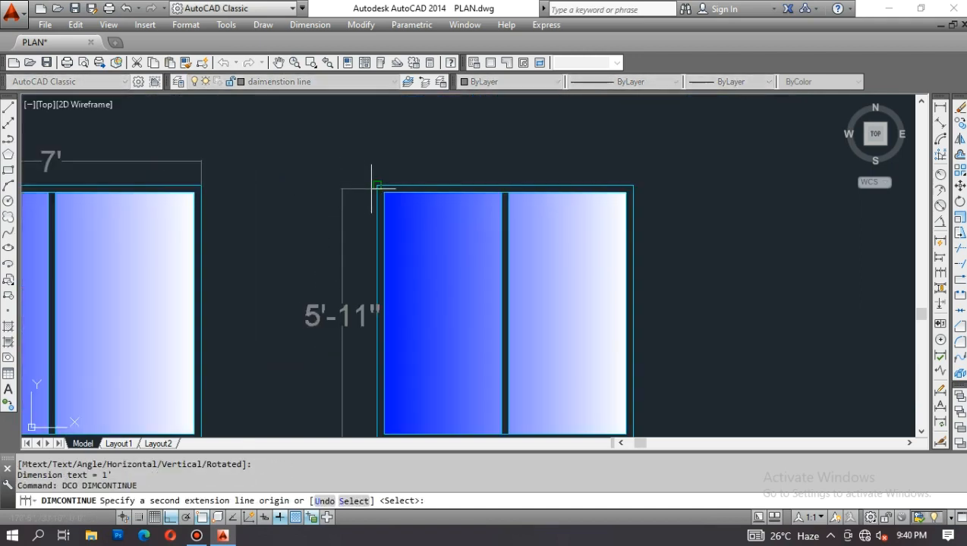
click(372, 185)
key(Escape)
Step: Add a linear dimension for the copied elevation's width just above its top edge
text(DLI)
key(Return)
key(Return)
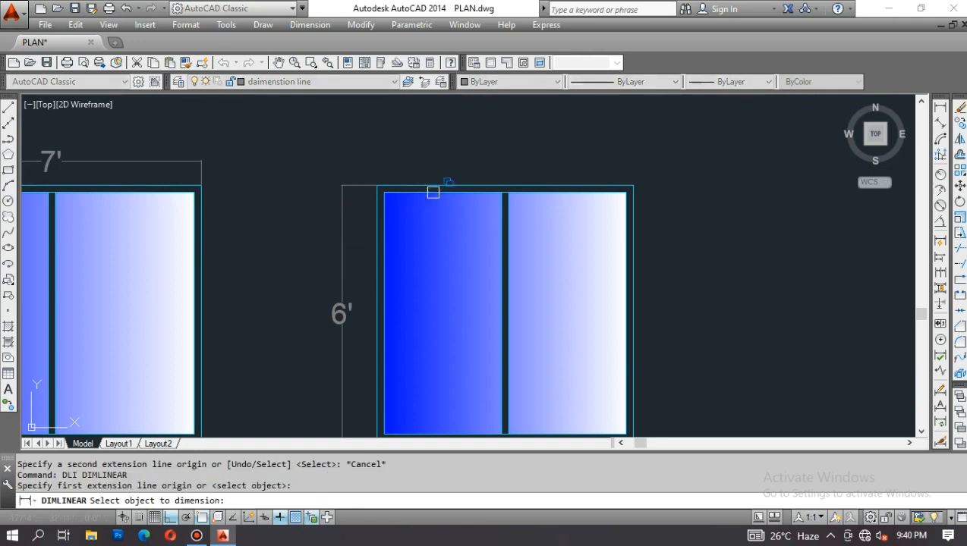
click(433, 187)
click(441, 175)
scroll(438, 181, down, 3)
key(Escape)
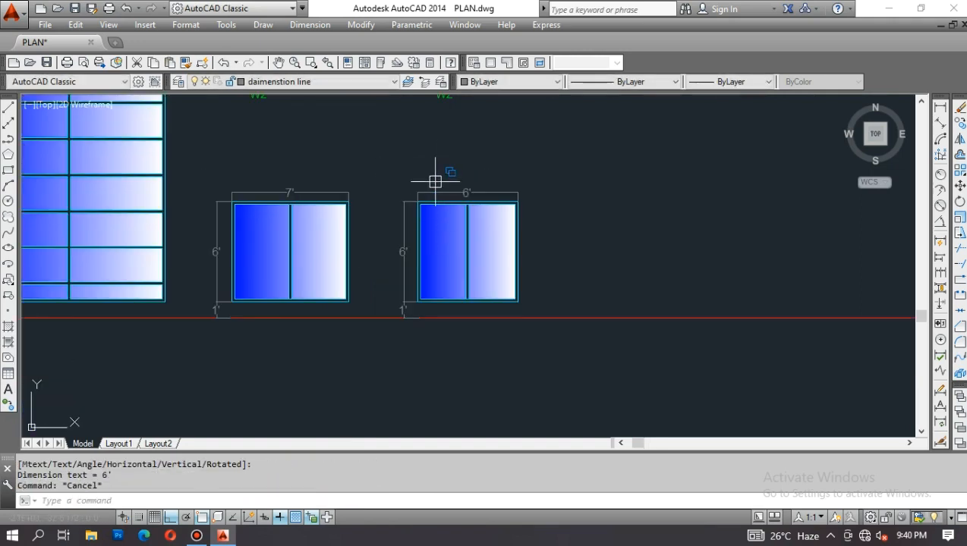
Step: Change the label under the copied window plan to W3
text(ED)
key(Return)
middle_drag(434, 164, 473, 261)
scroll(473, 261, up, 5)
click(493, 292)
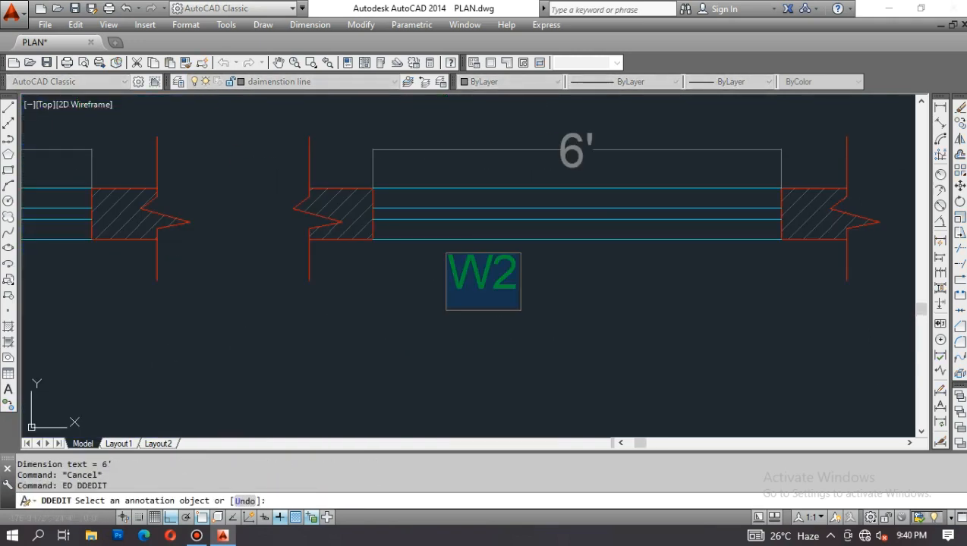
text(3)
key(Return)
scroll(528, 234, down, 5)
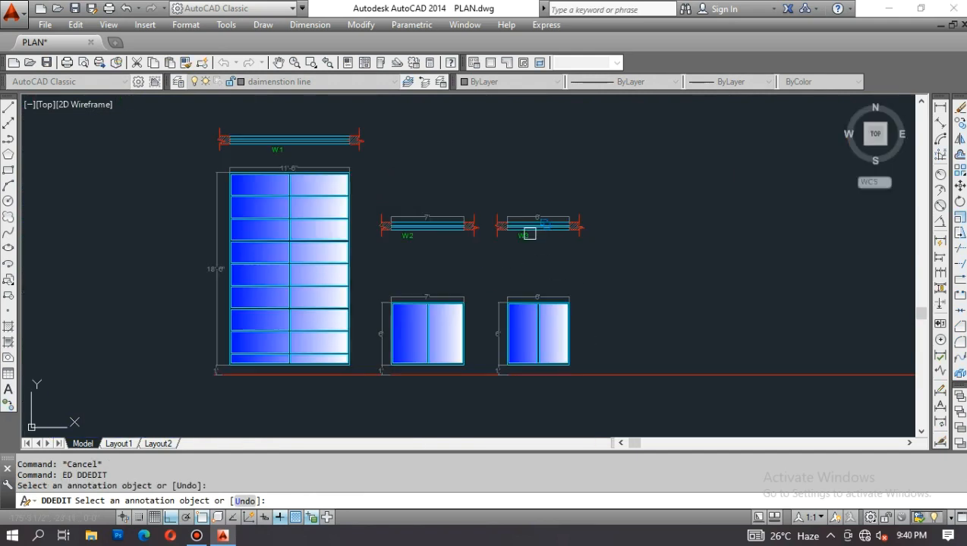
key(Escape)
scroll(534, 267, up, 2)
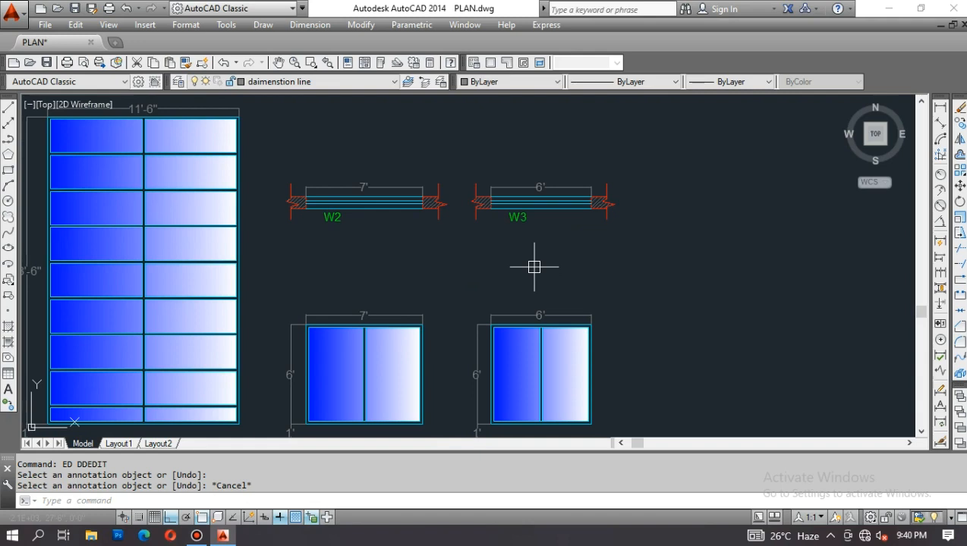
Step: Move the W2 and W3 plans with their labels and dimensions straight down, closer to their elevations
key(Escape)
text(m)
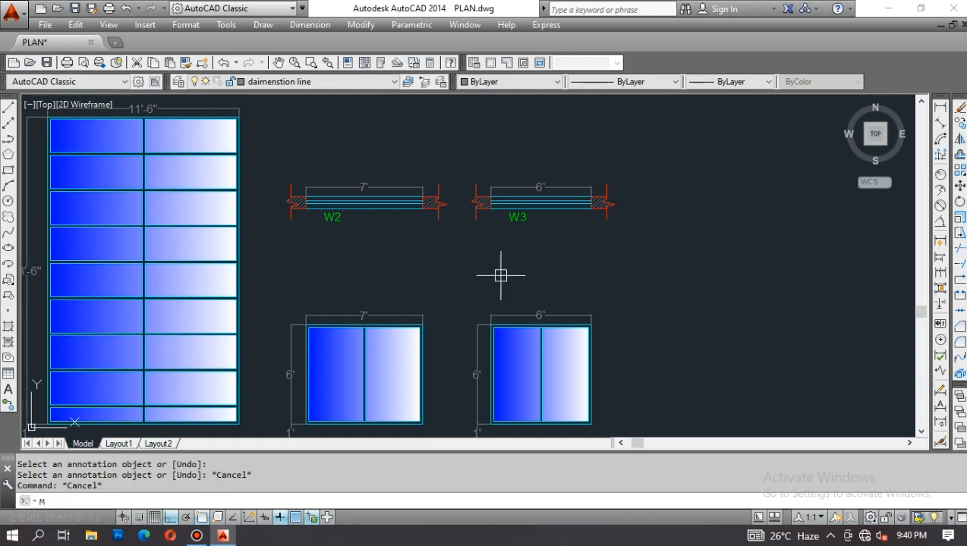
key(Return)
click(275, 164)
click(695, 276)
key(Return)
click(660, 206)
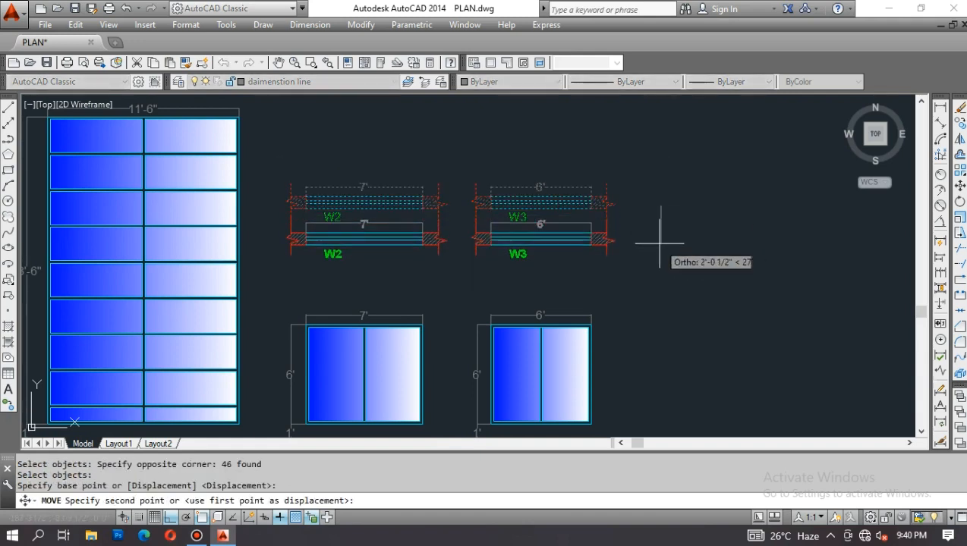
click(660, 259)
Step: Save the drawing with the finished W1, W2 and W3 window details
middle_drag(644, 288, 620, 226)
scroll(620, 226, down, 2)
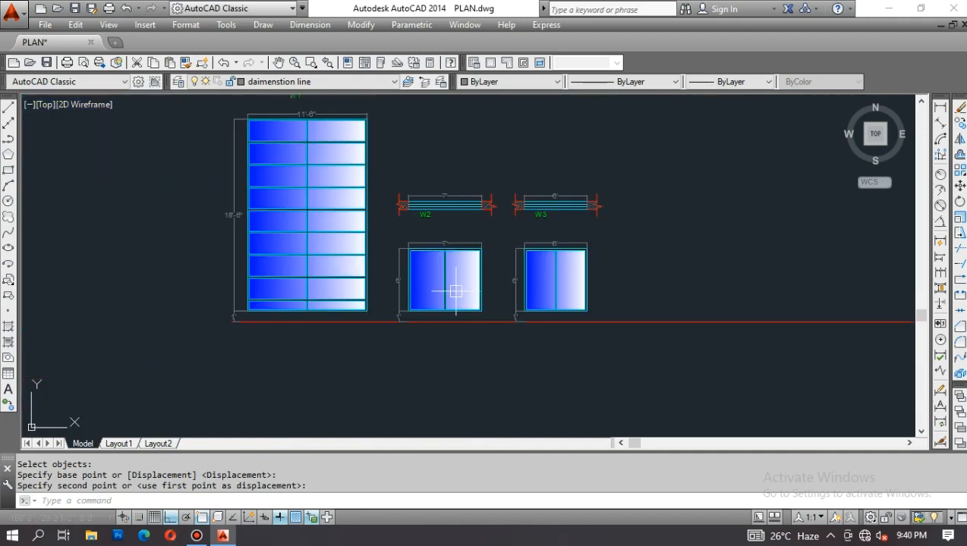
middle_drag(432, 227, 459, 288)
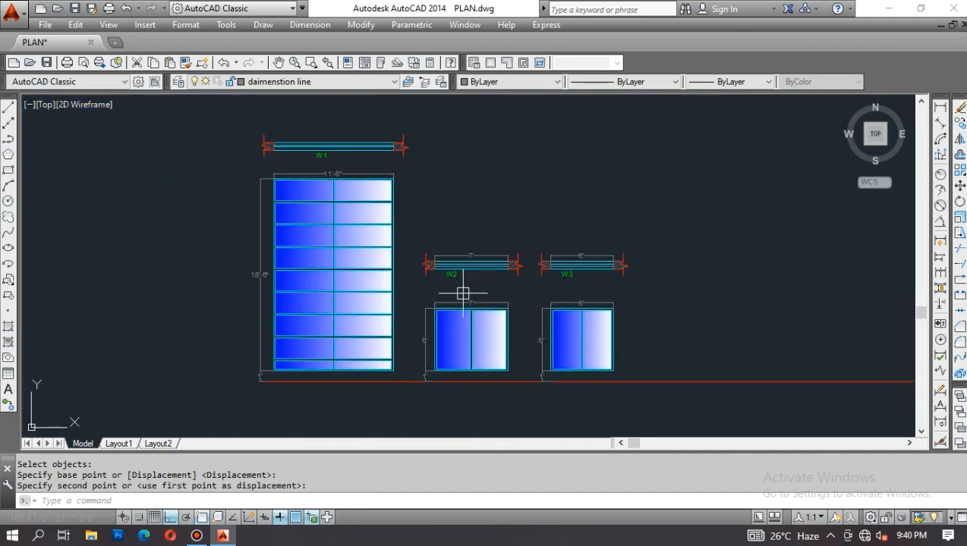
mouse_move(568, 318)
middle_down()
mouse_move(471, 294)
mouse_move(487, 304)
middle_up()
key(Escape)
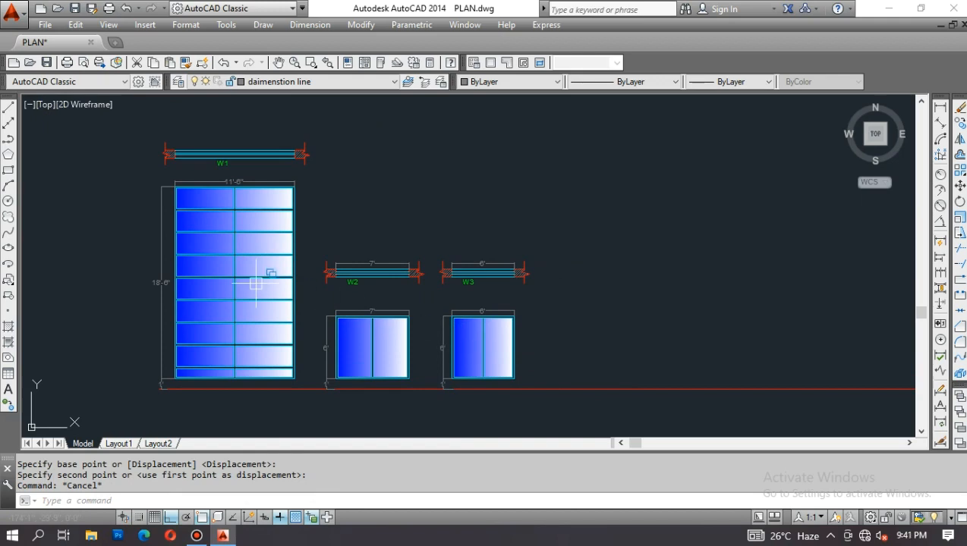
middle_drag(255, 283, 251, 298)
key(Escape)
key(Escape)
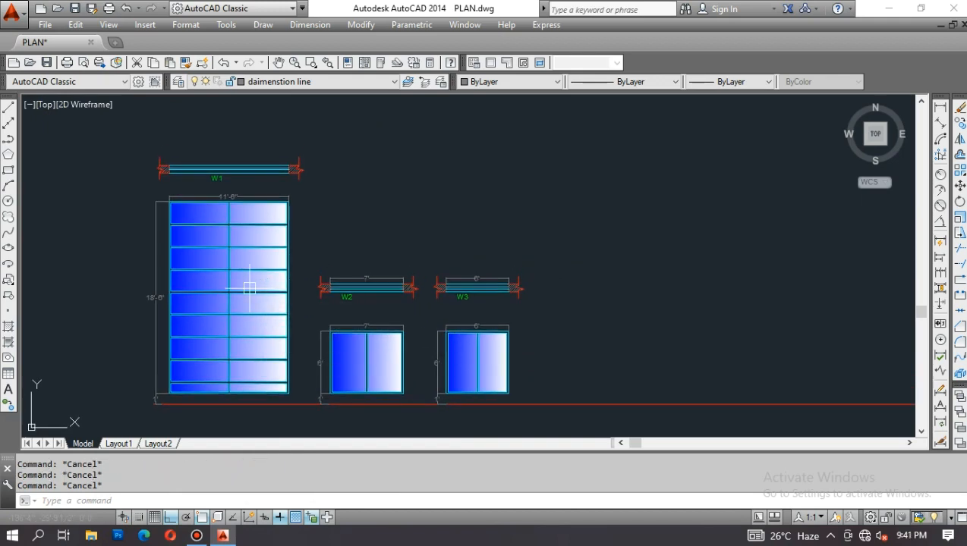
key(ctrl+s)
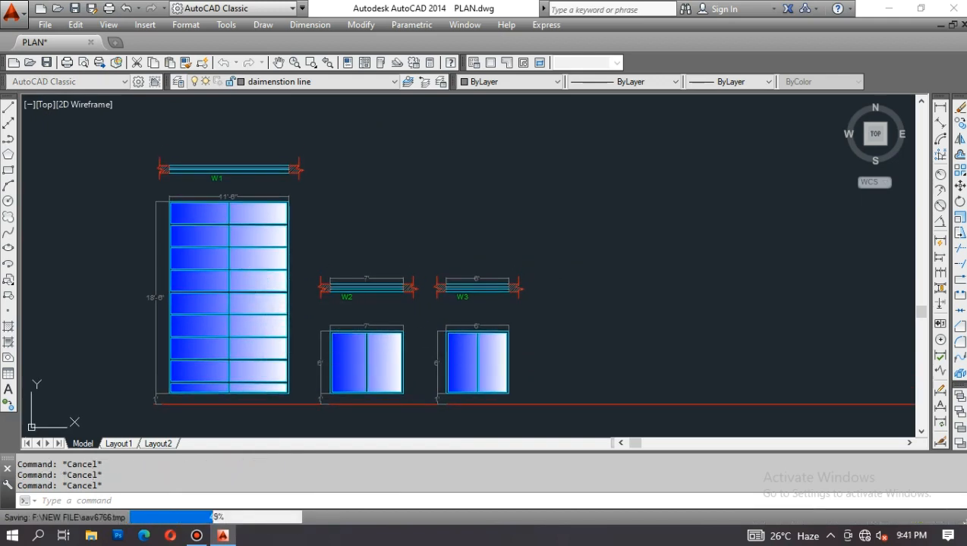